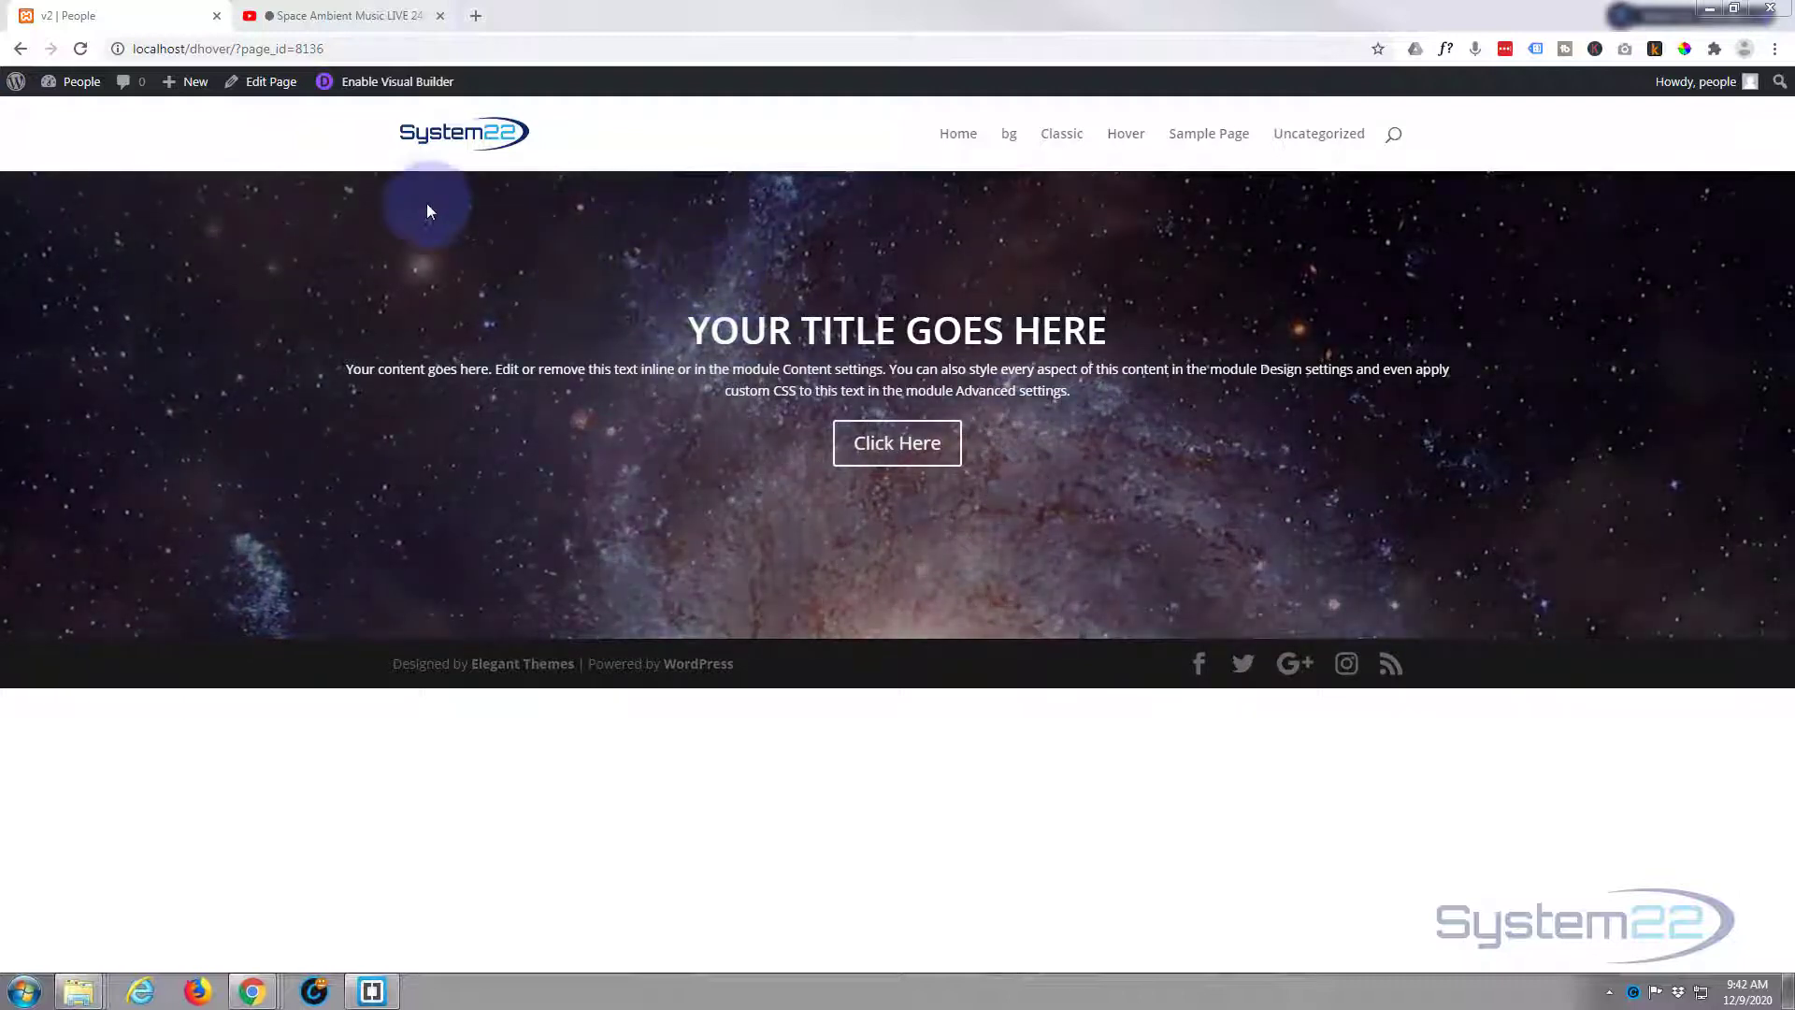
- Create a new page titled "Video overlay" and start building it from scratch with Divi Builder
mouse_move(183, 82)
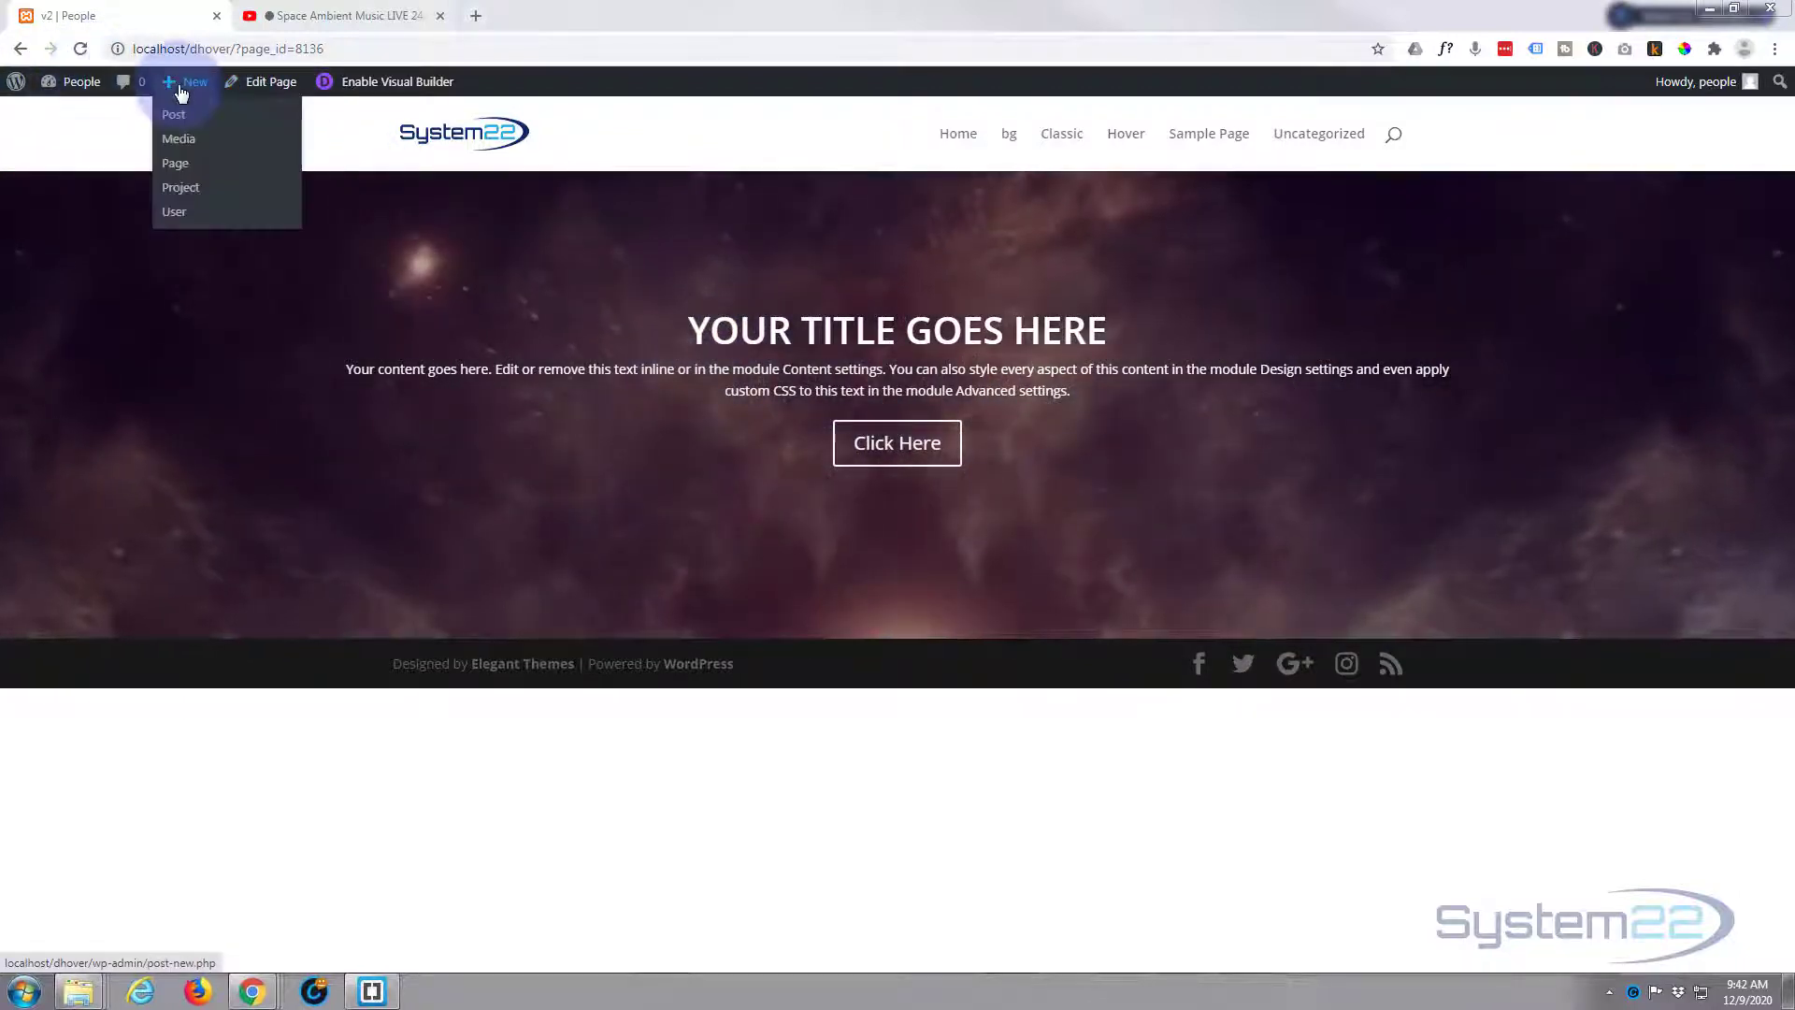
left_click(177, 163)
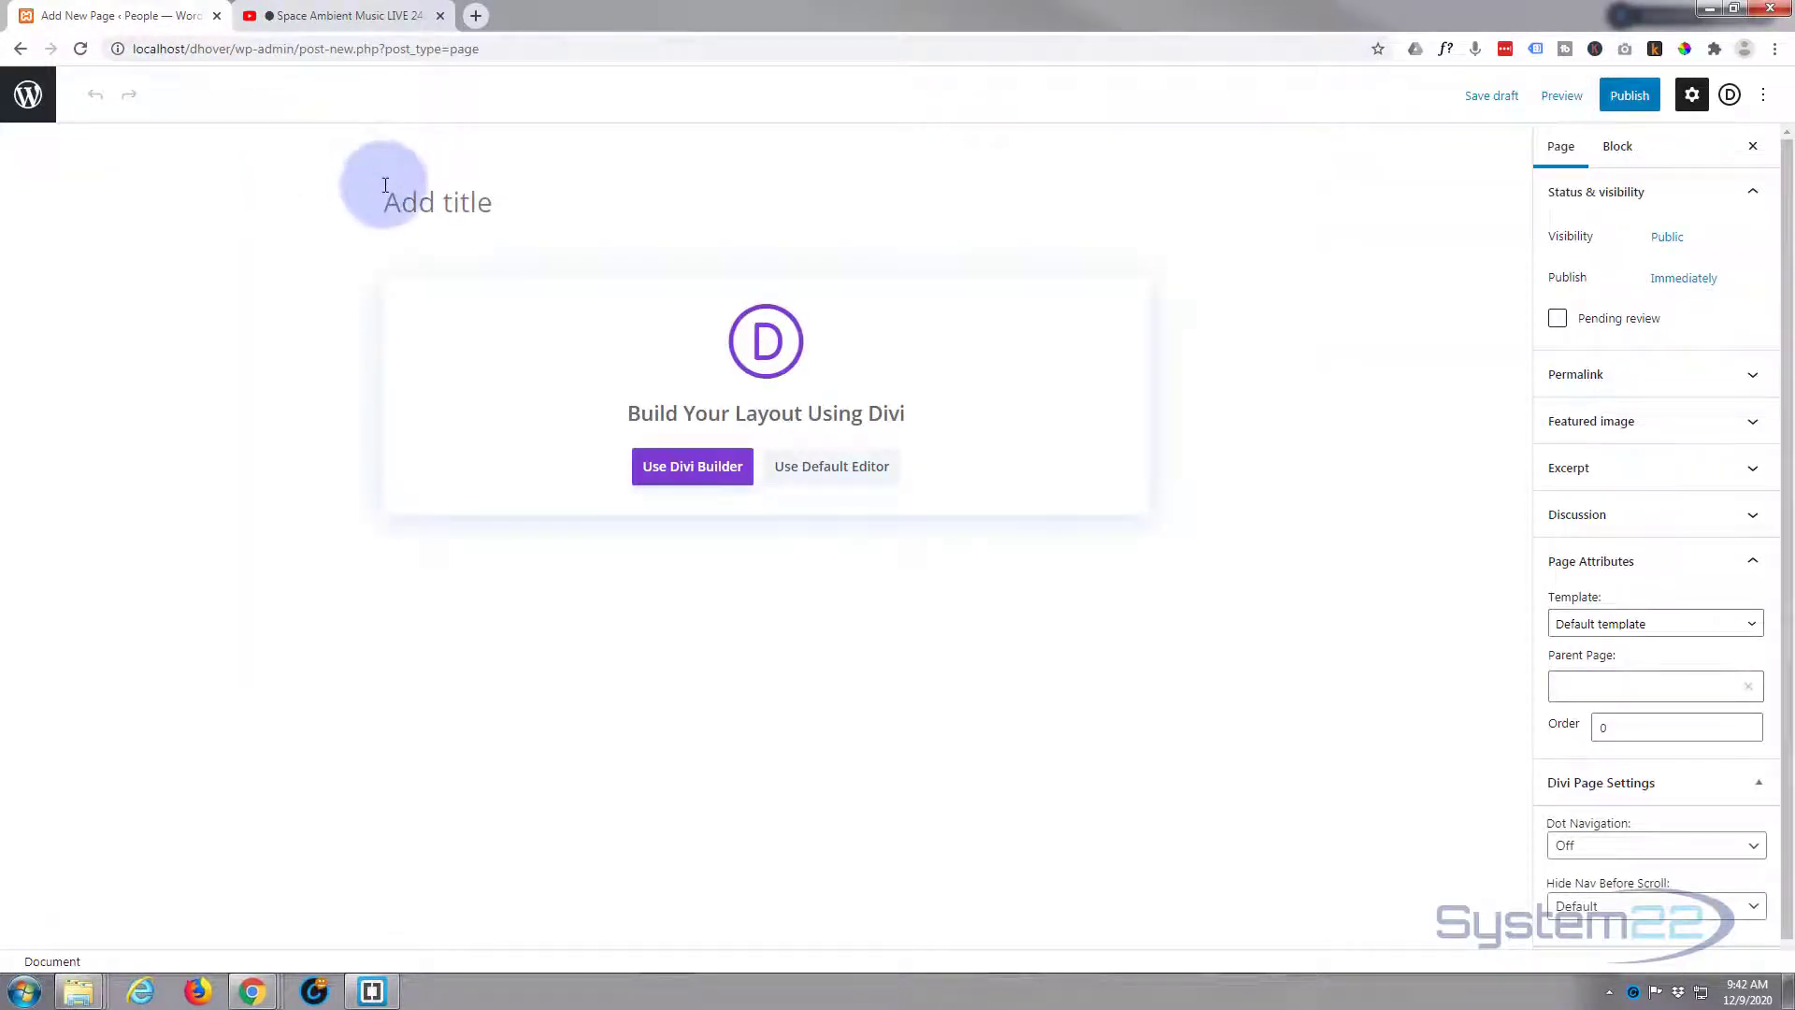
left_click(385, 184)
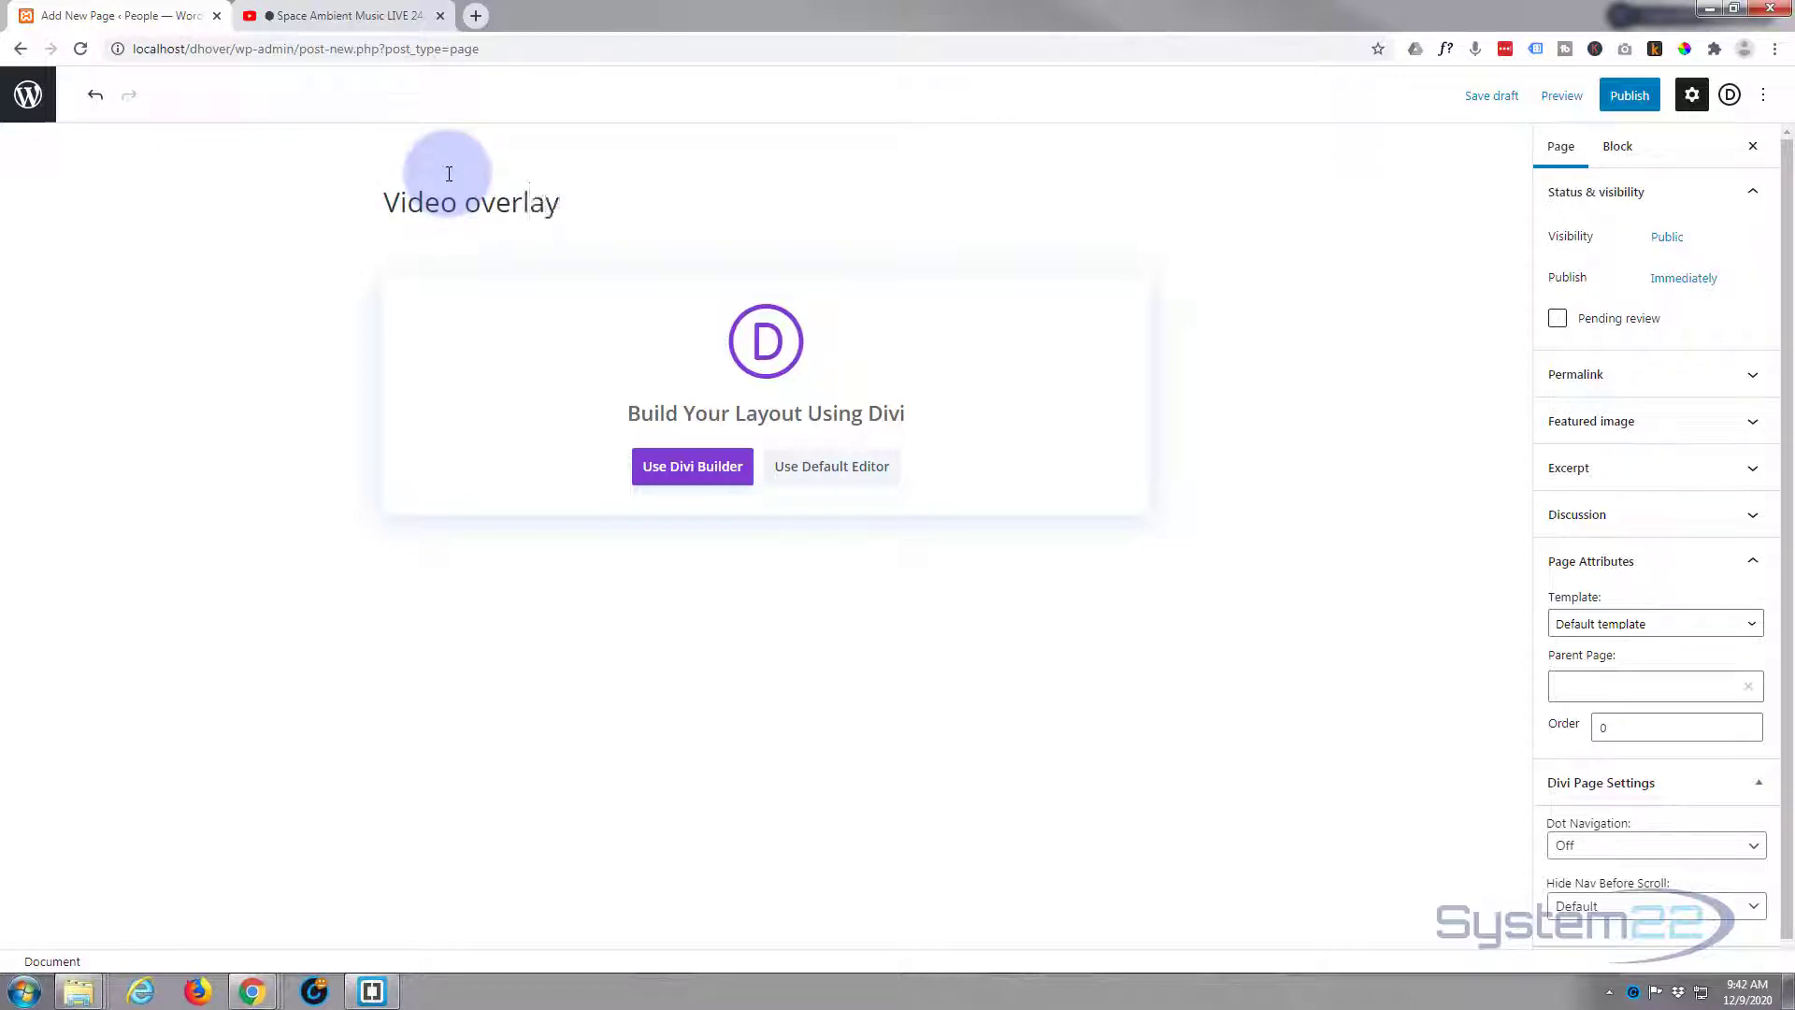
left_click(667, 471)
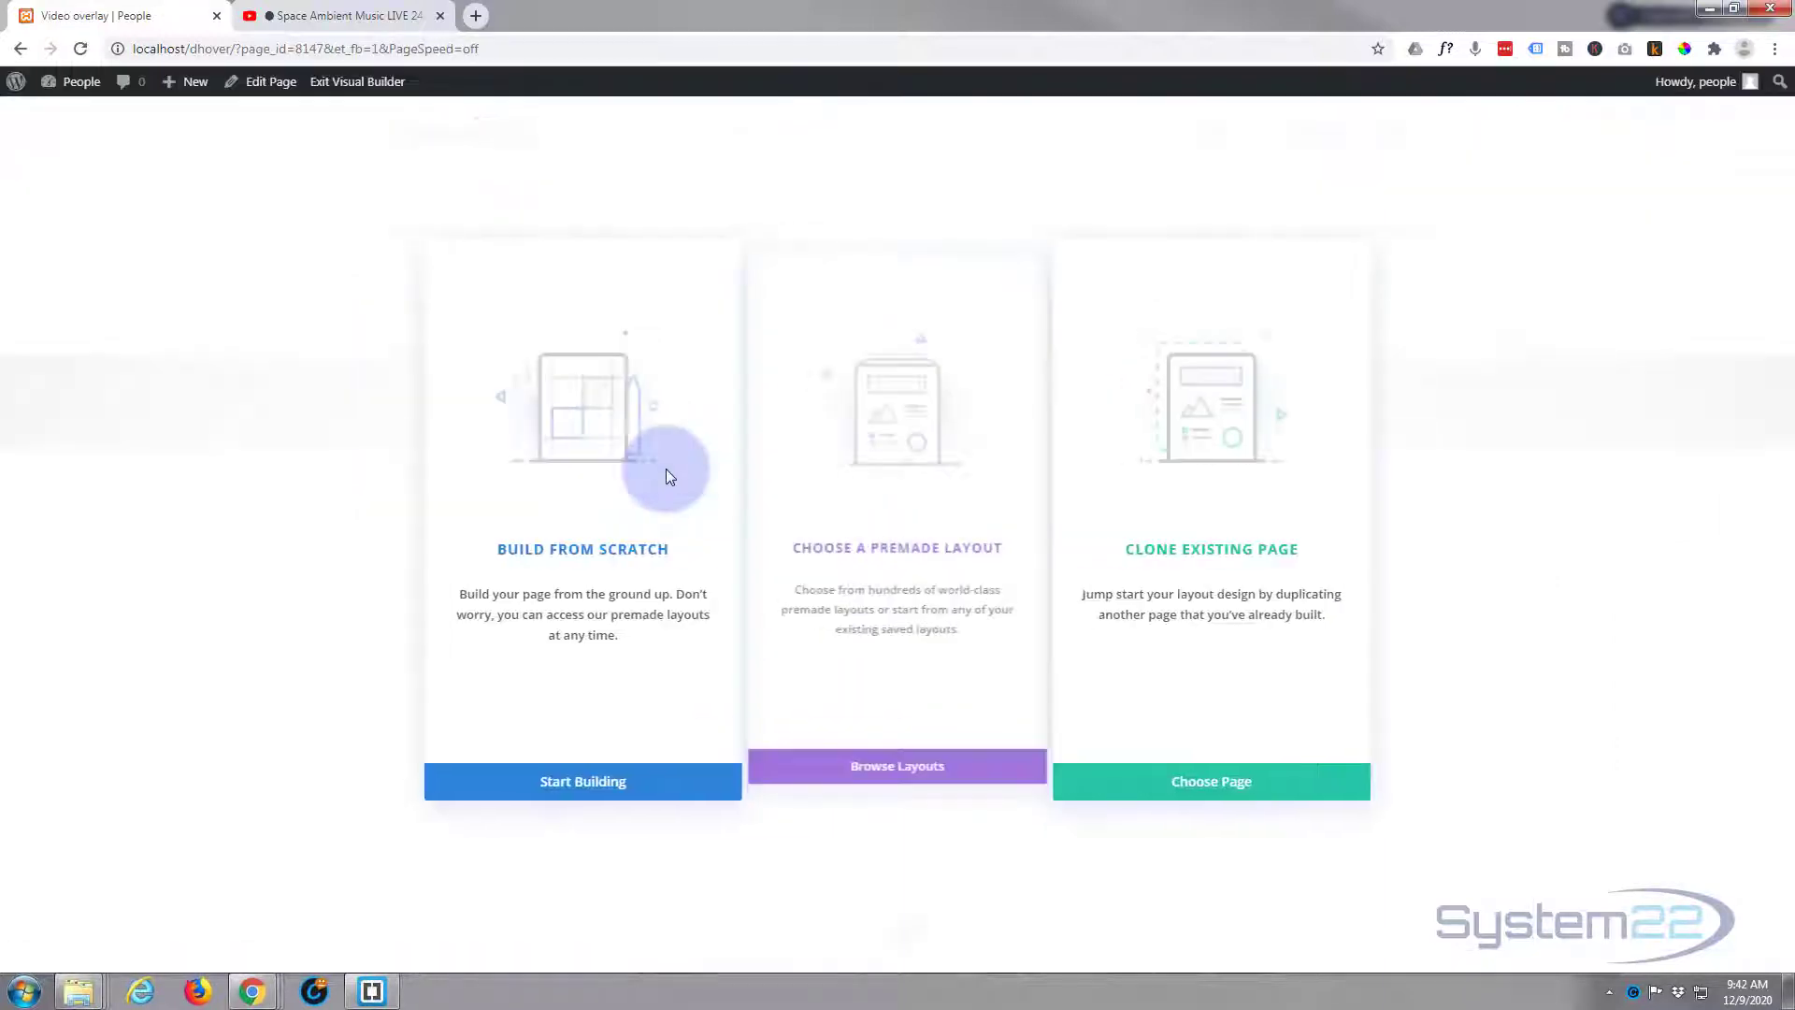
left_click(577, 783)
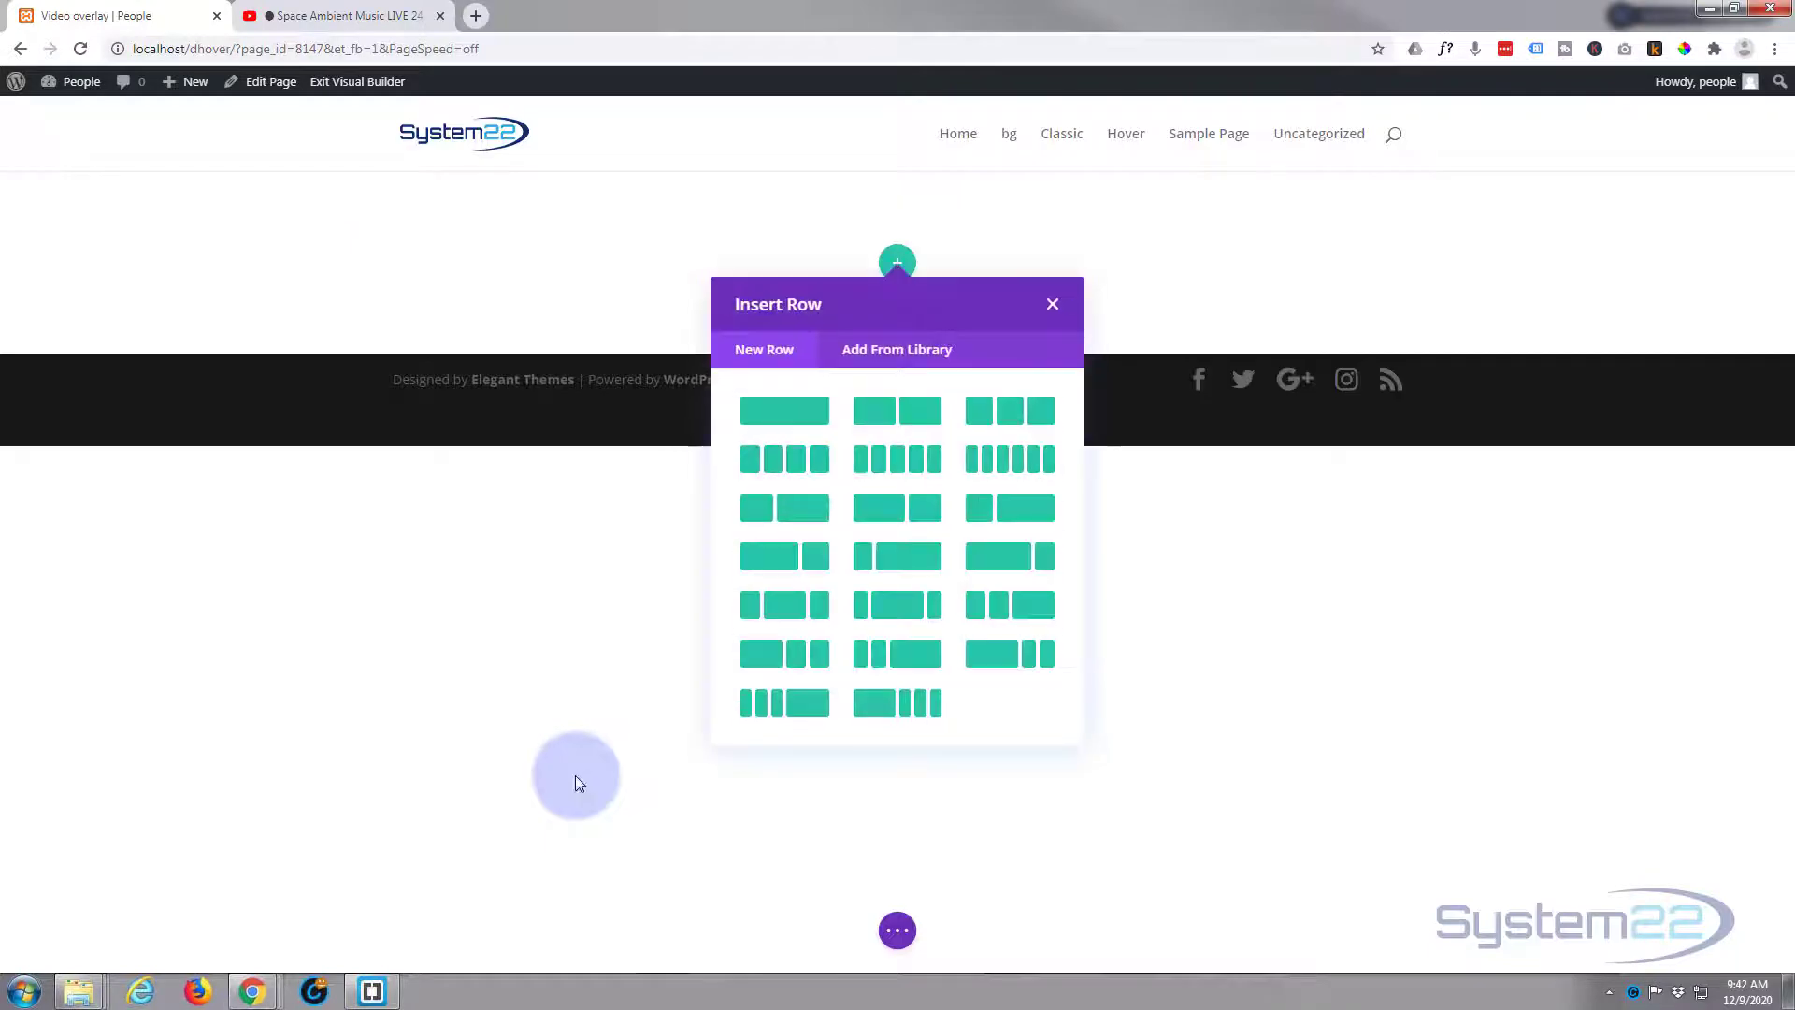
- Insert a single-column row and add a Code module to it
left_click(784, 412)
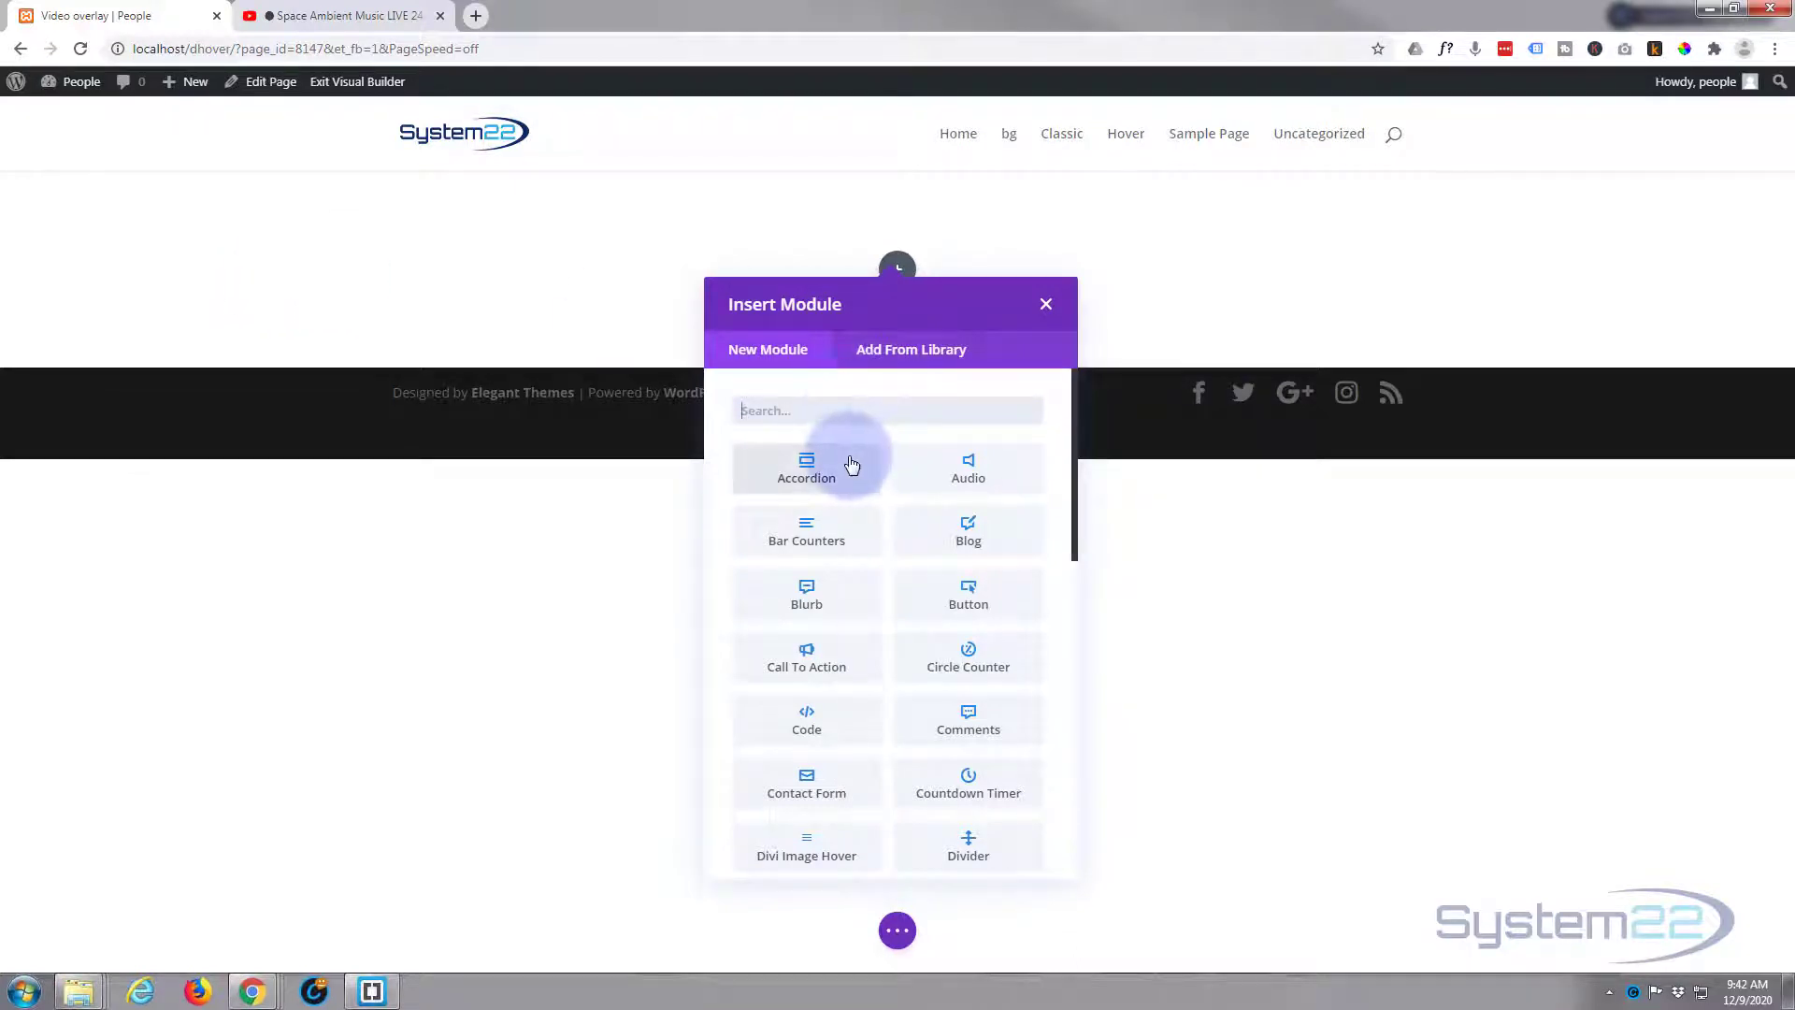
scroll(850, 456, "down", 2)
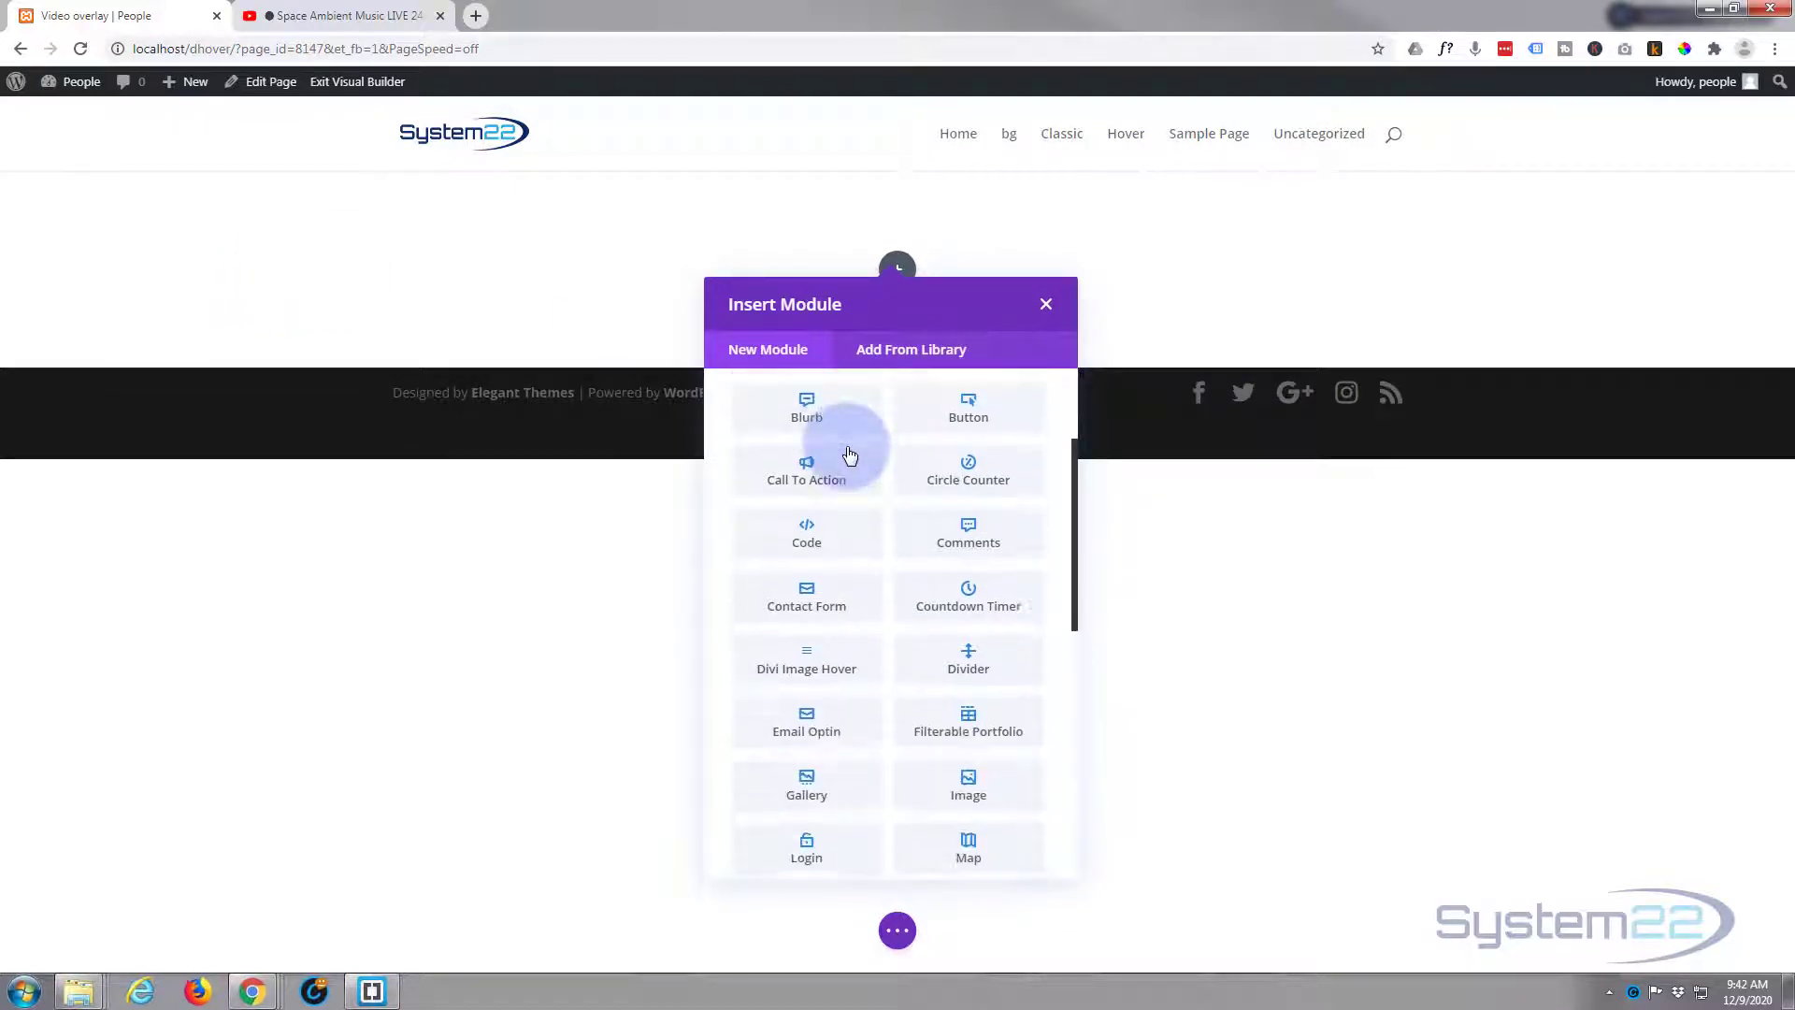
scroll(850, 455, "up", 1)
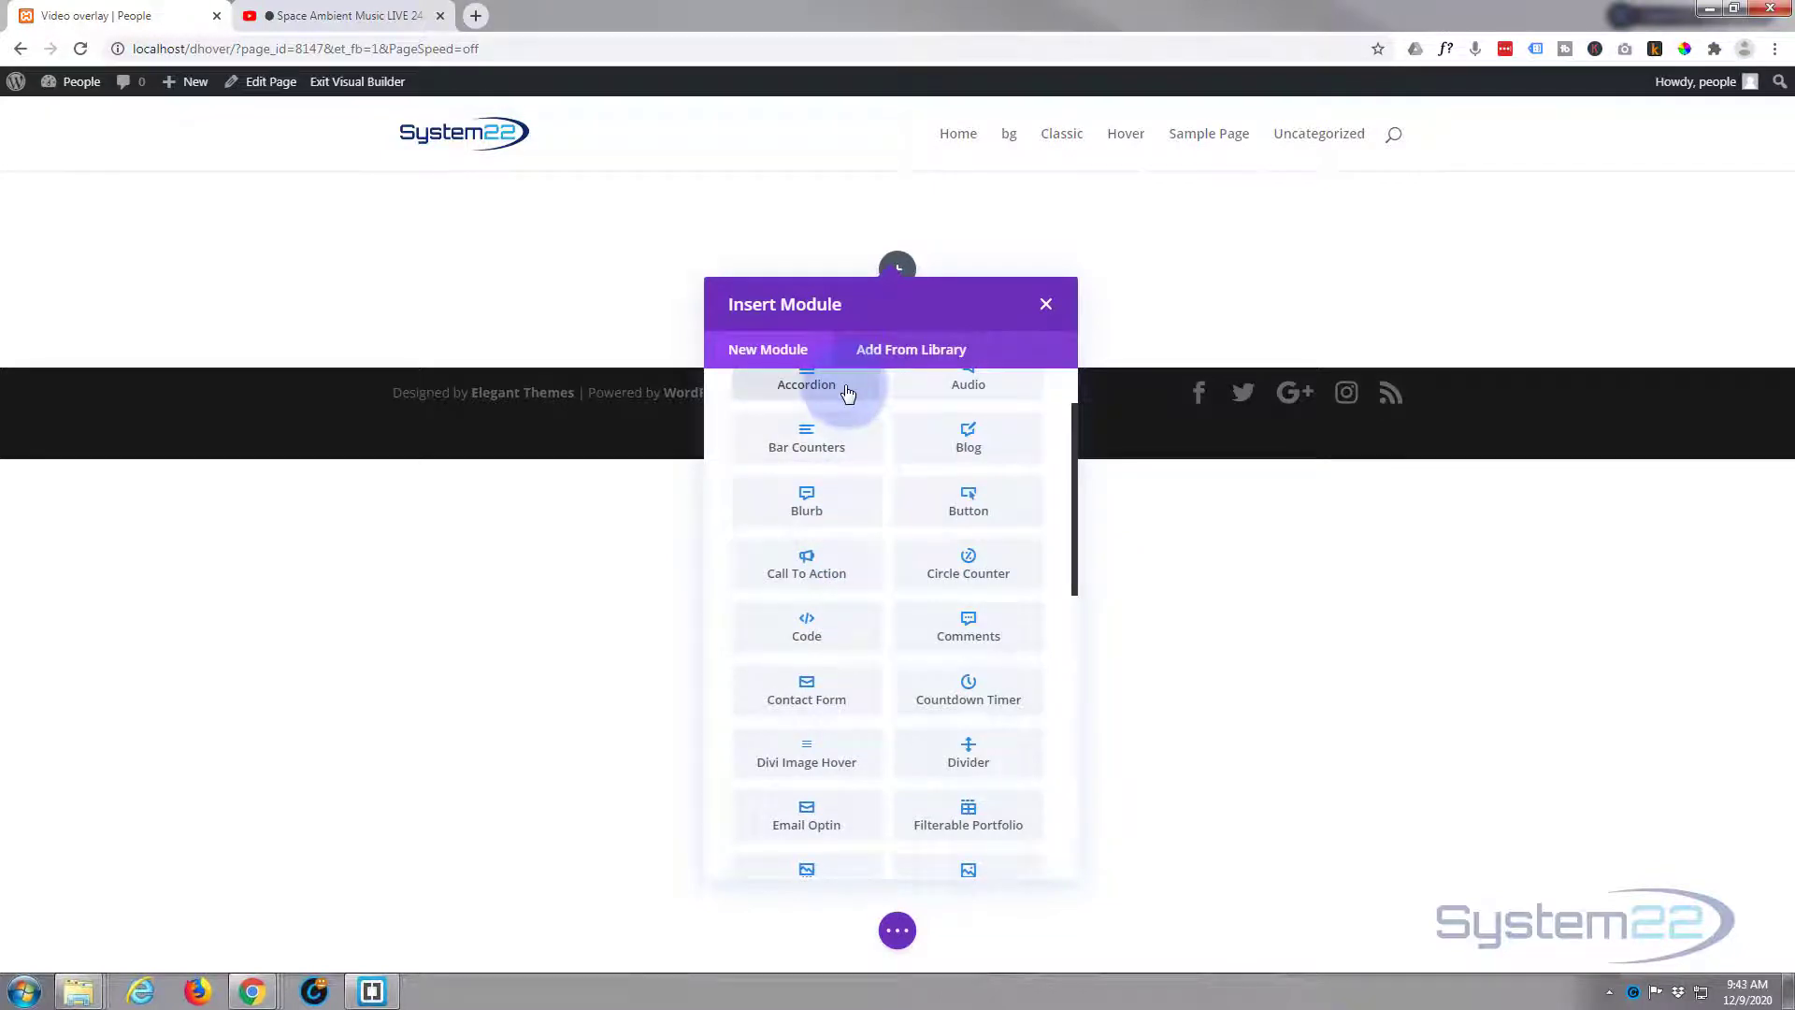
scroll(843, 400, "down", 1)
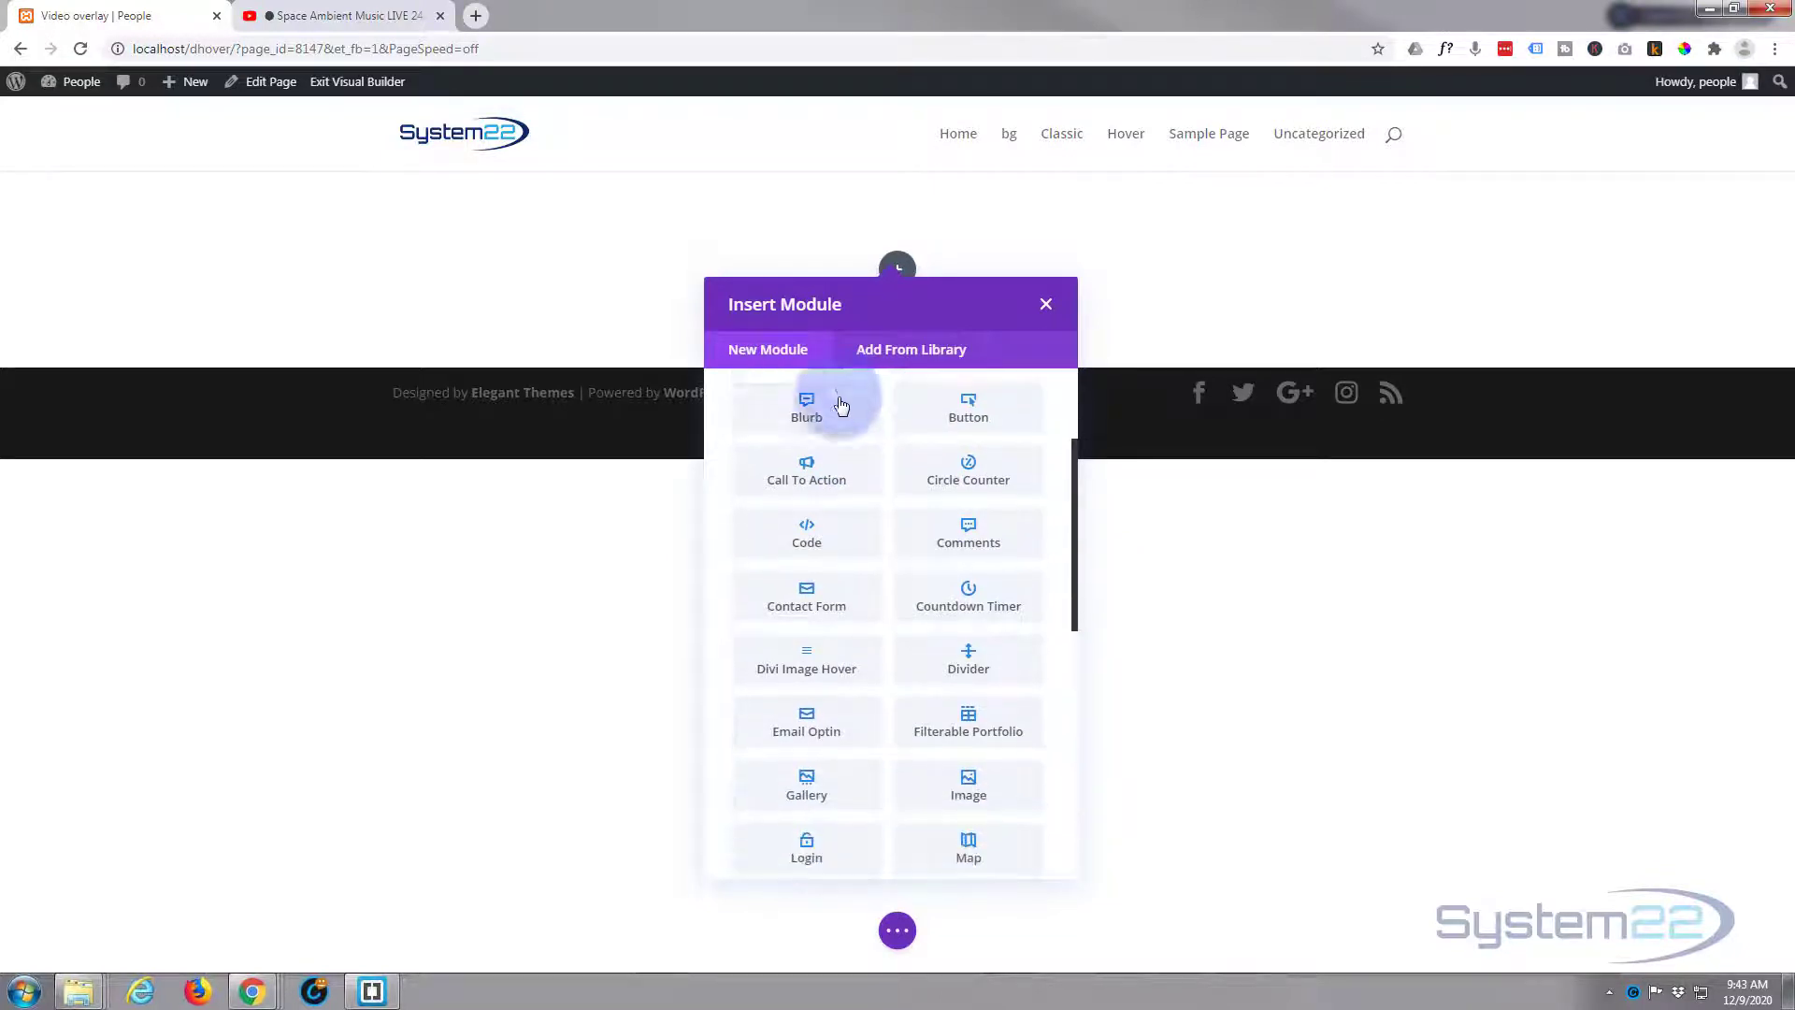
left_click(806, 537)
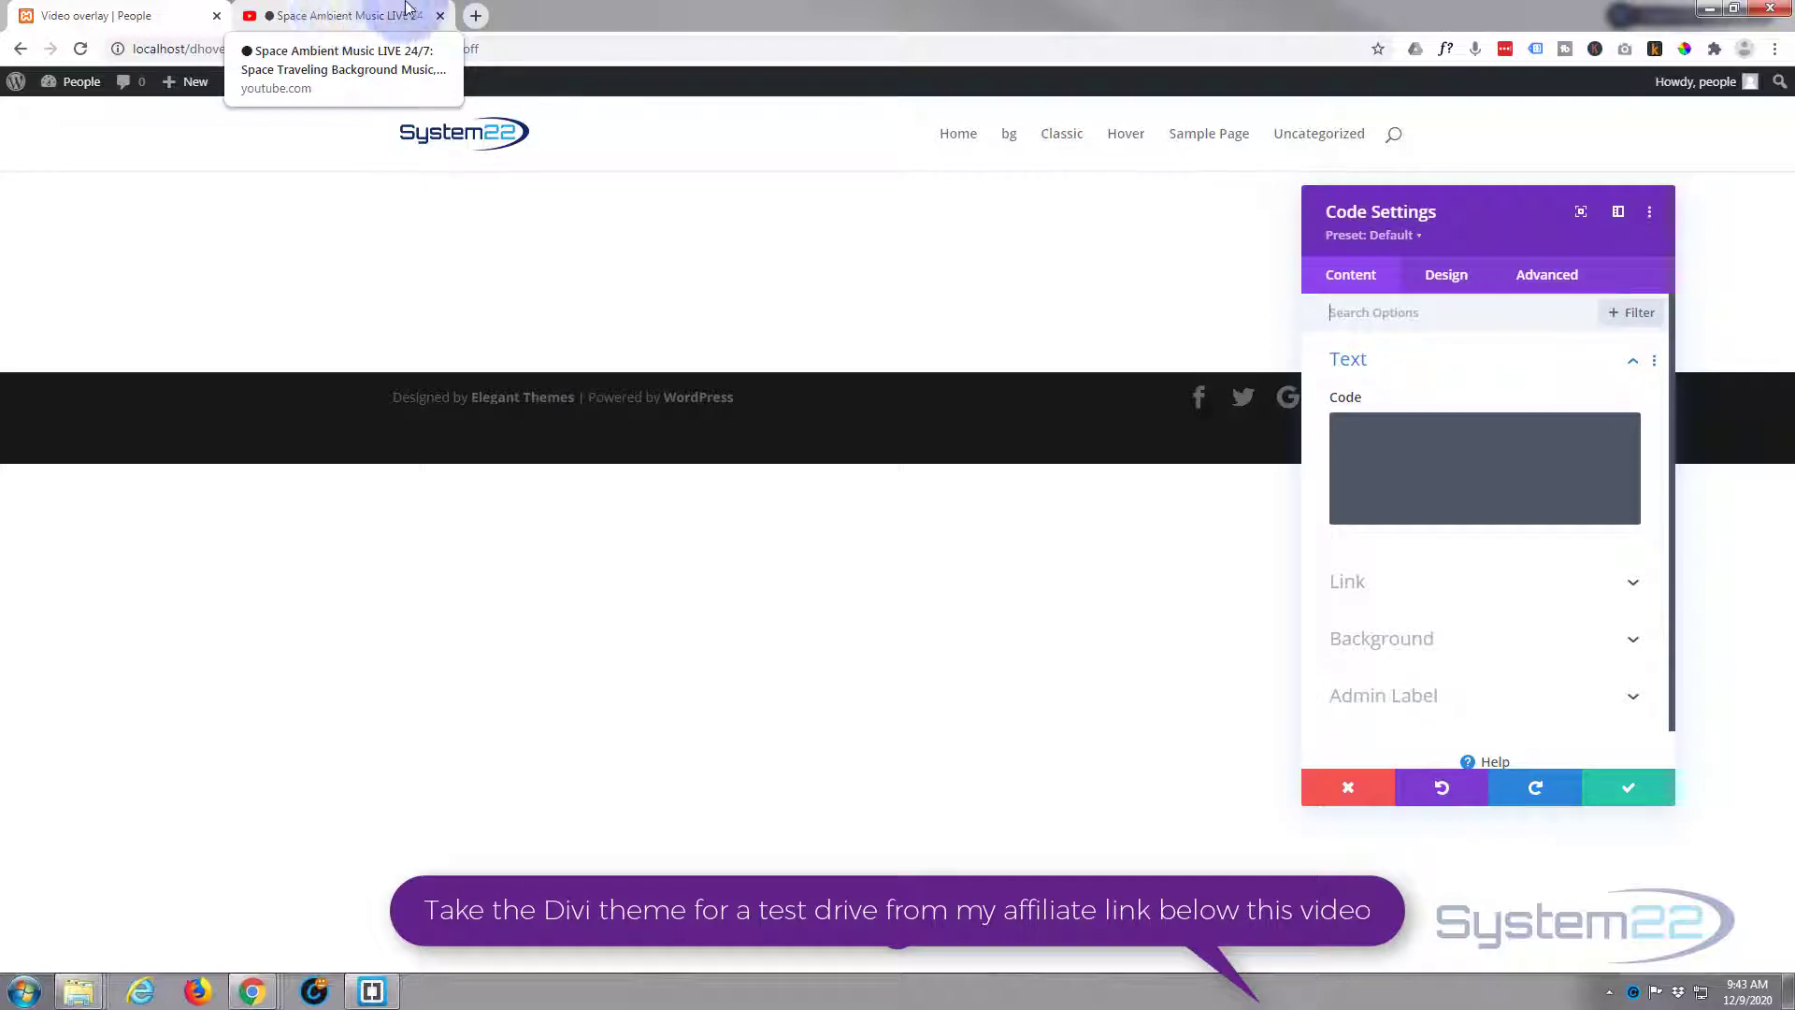
- Switch to the Space Ambient Music video on YouTube and copy its iframe embed code
left_click(325, 18)
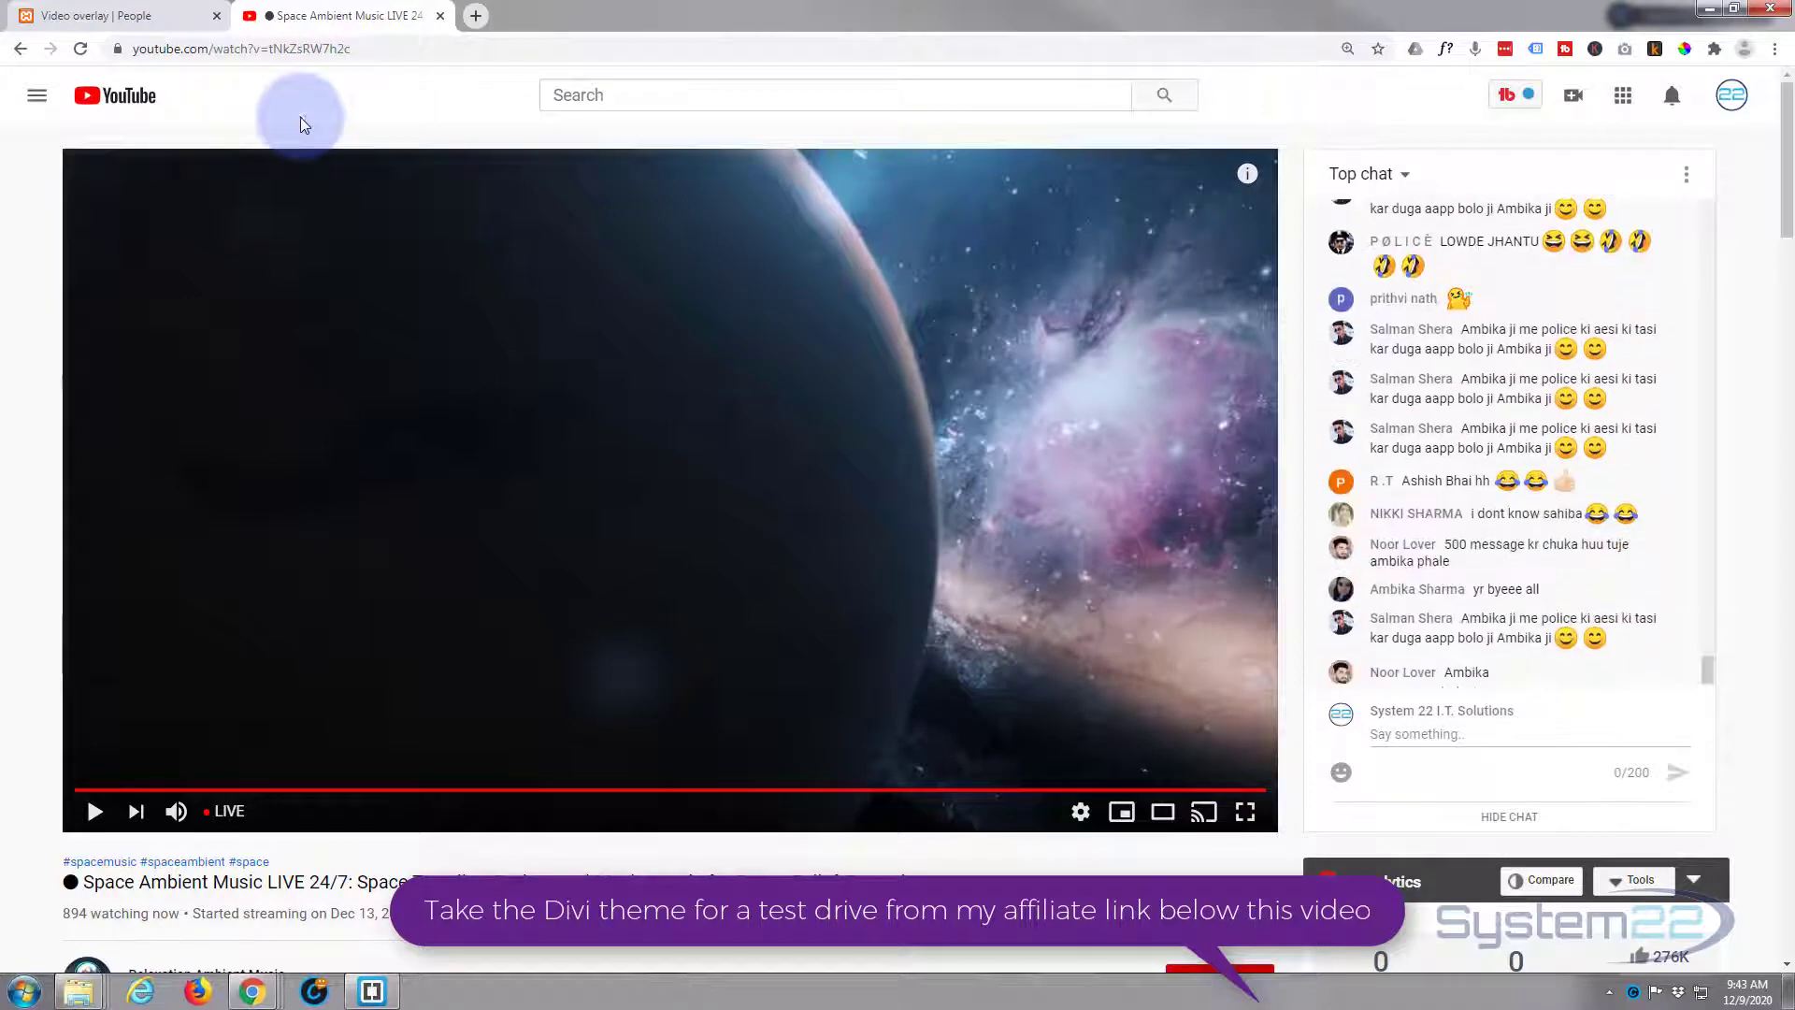
left_click(1099, 909)
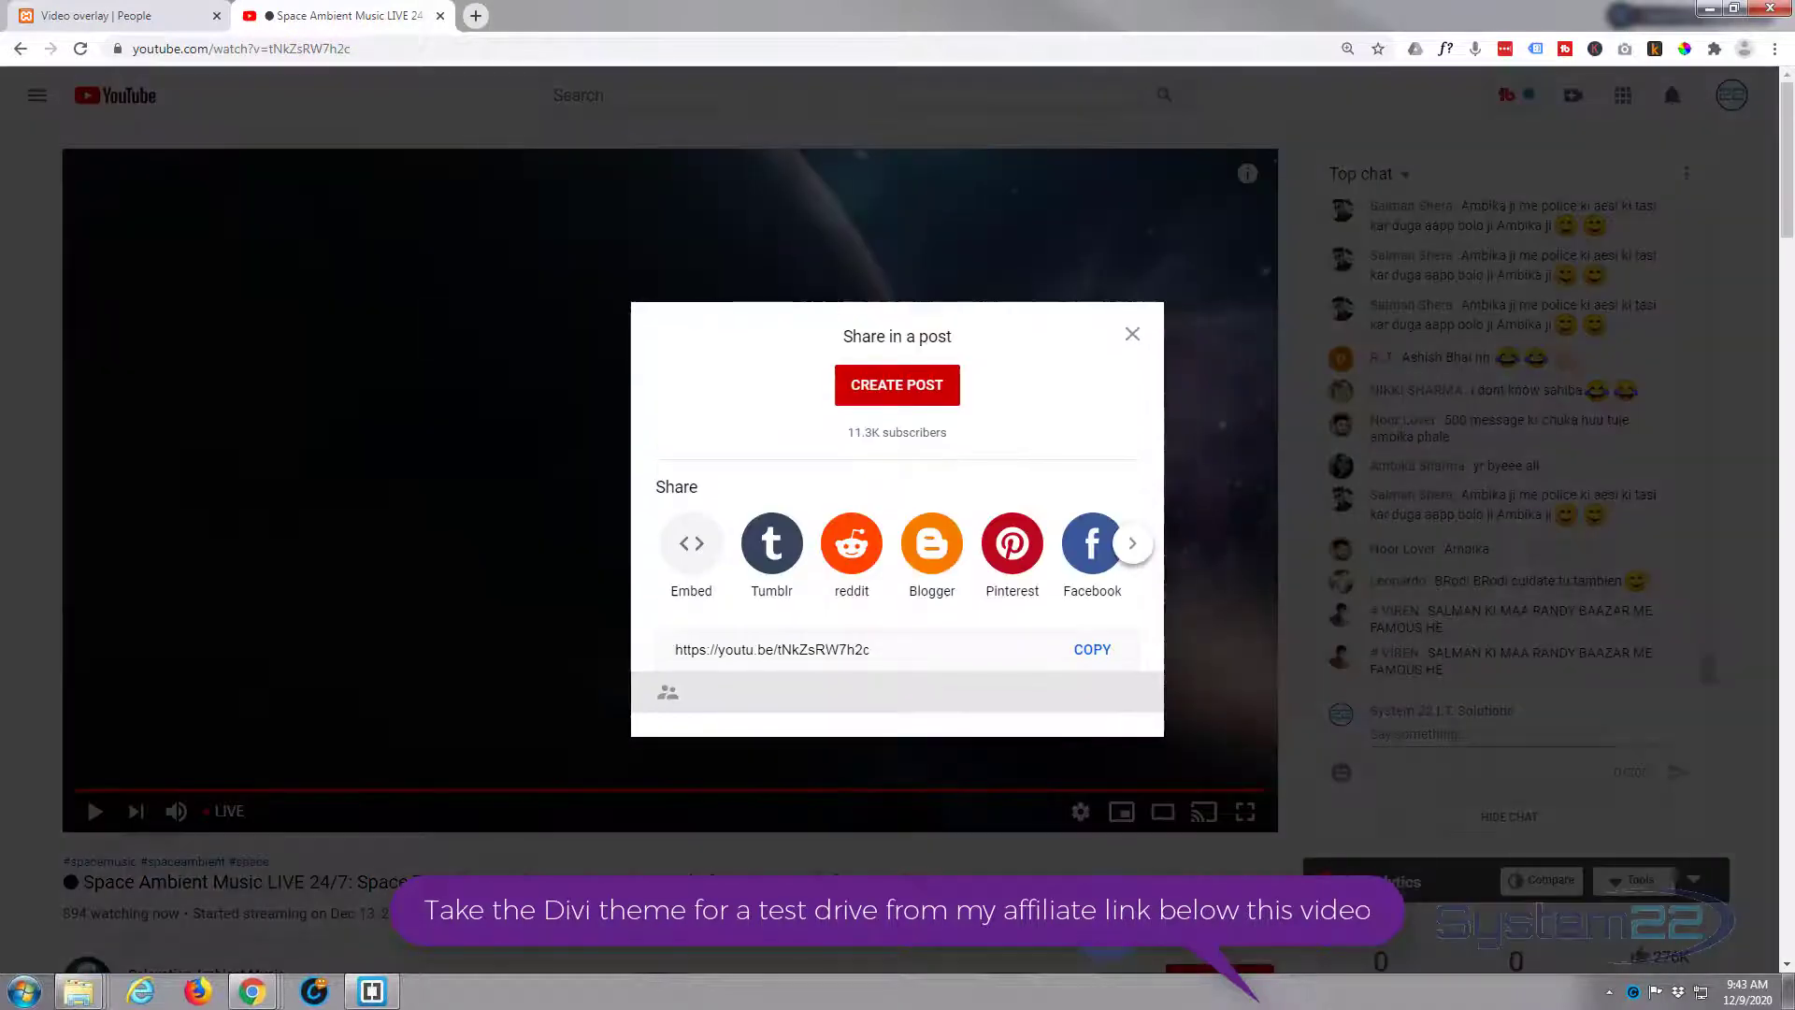
left_click(690, 552)
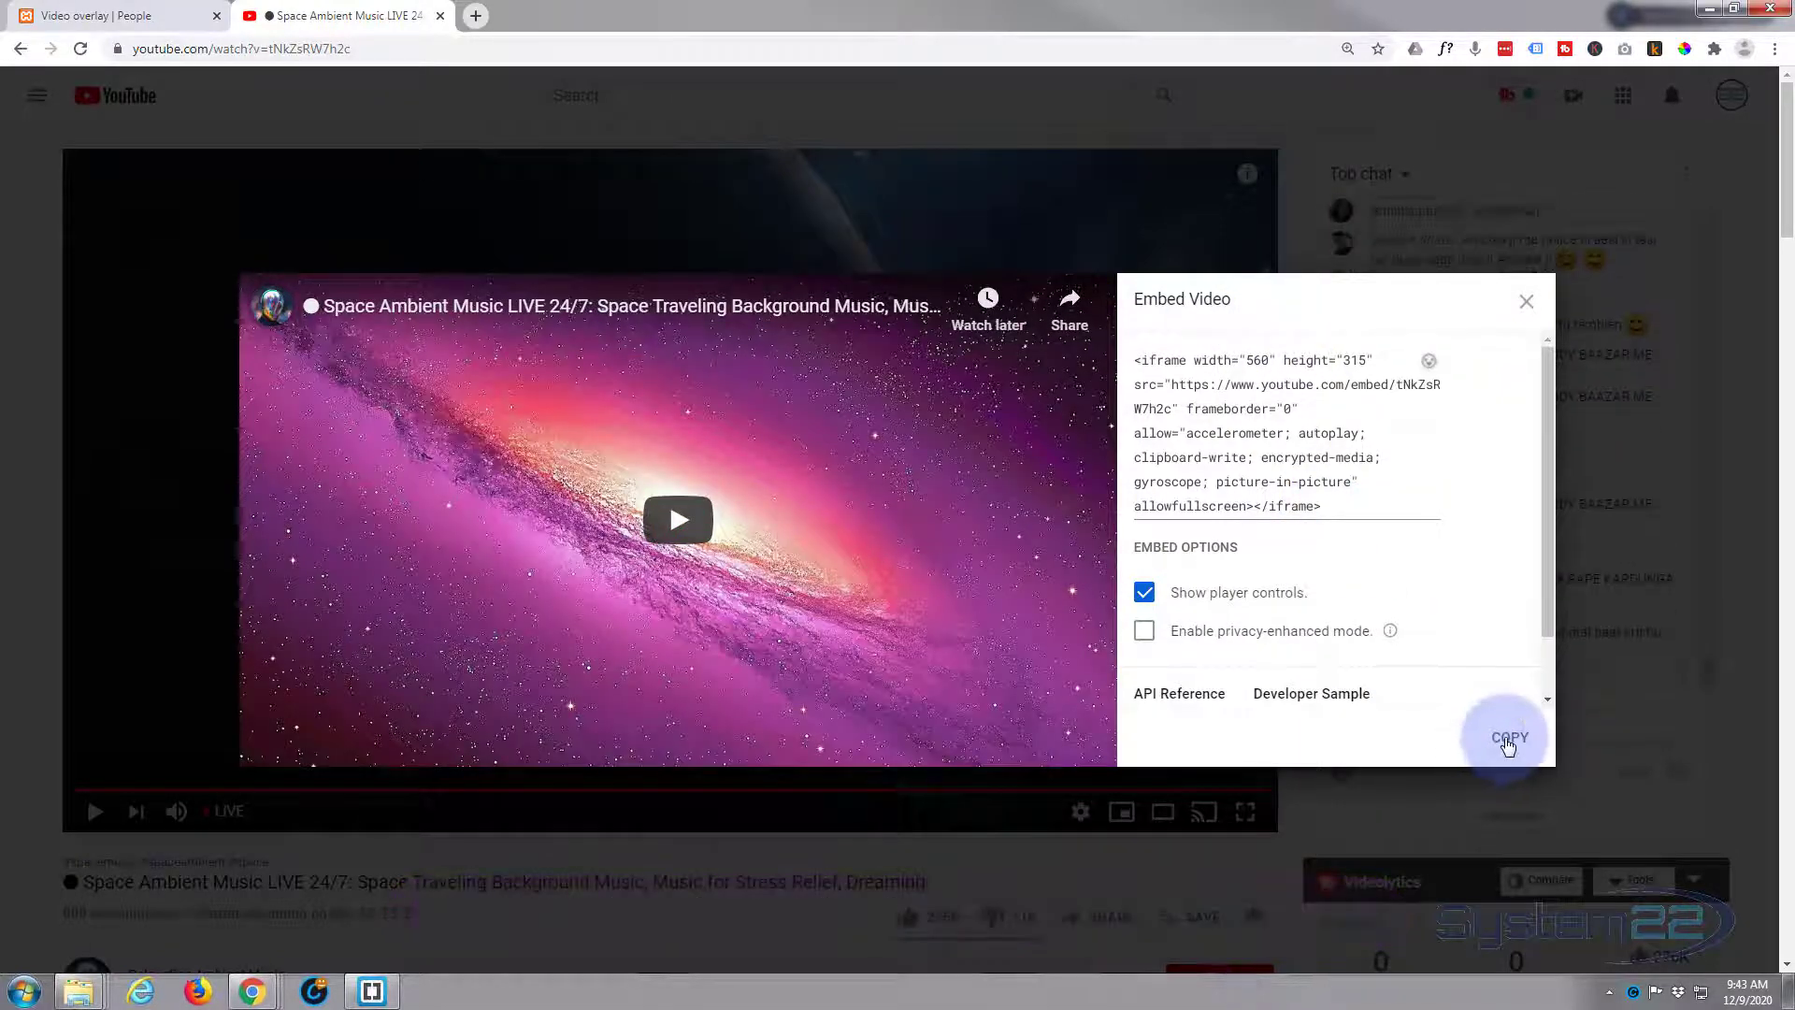
left_click(1506, 745)
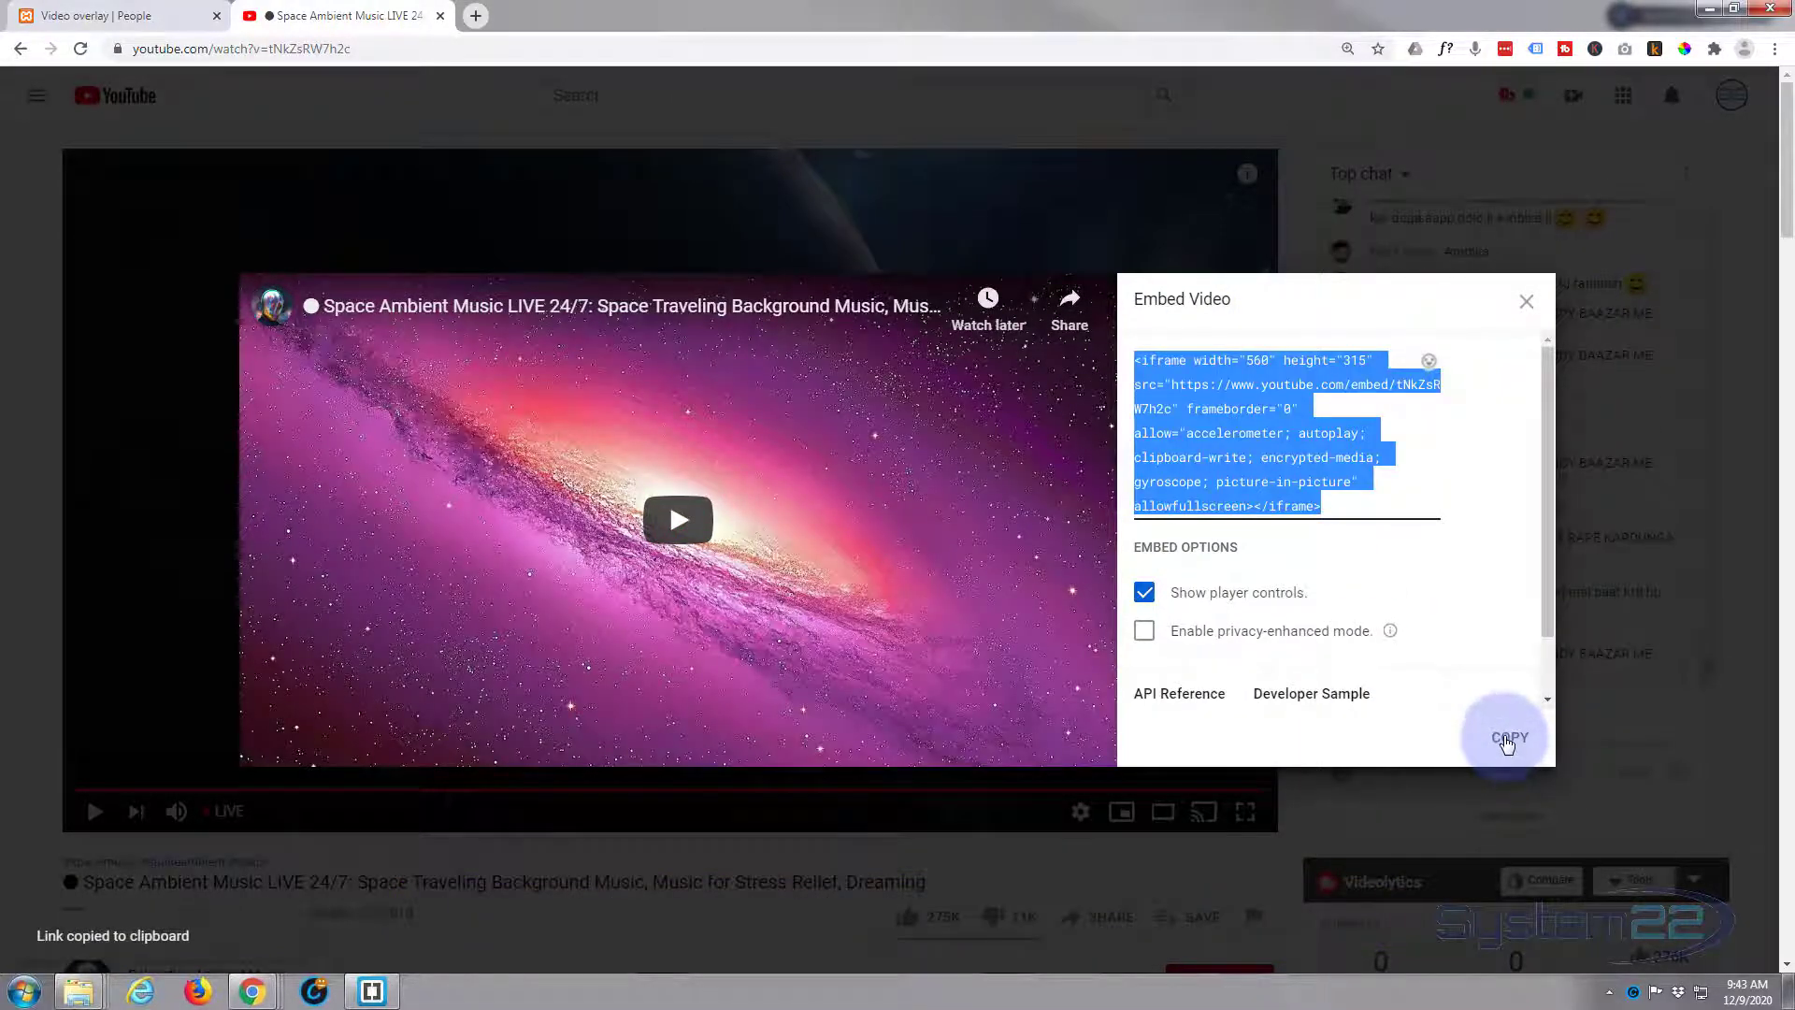
- Return to the Video overlay page, paste the embed code into the Code module, and test playing and pausing the video
left_click(93, 16)
left_click(1394, 460)
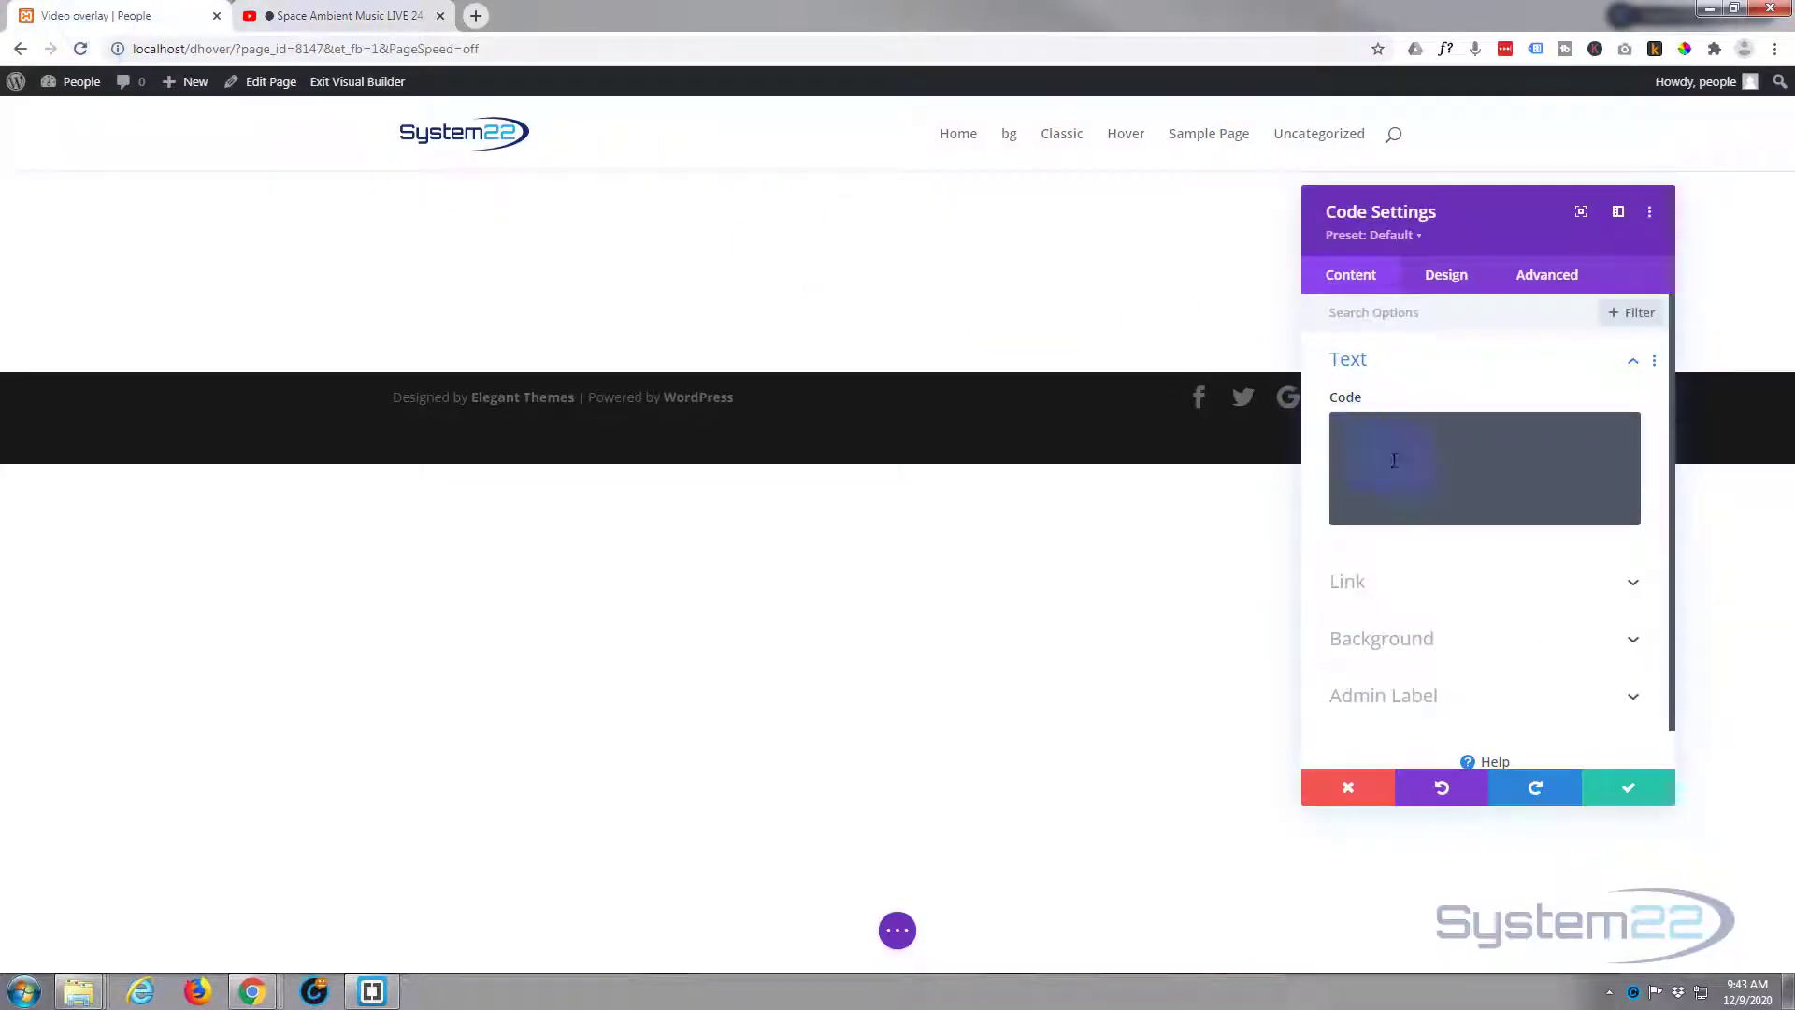
left_click(1365, 427)
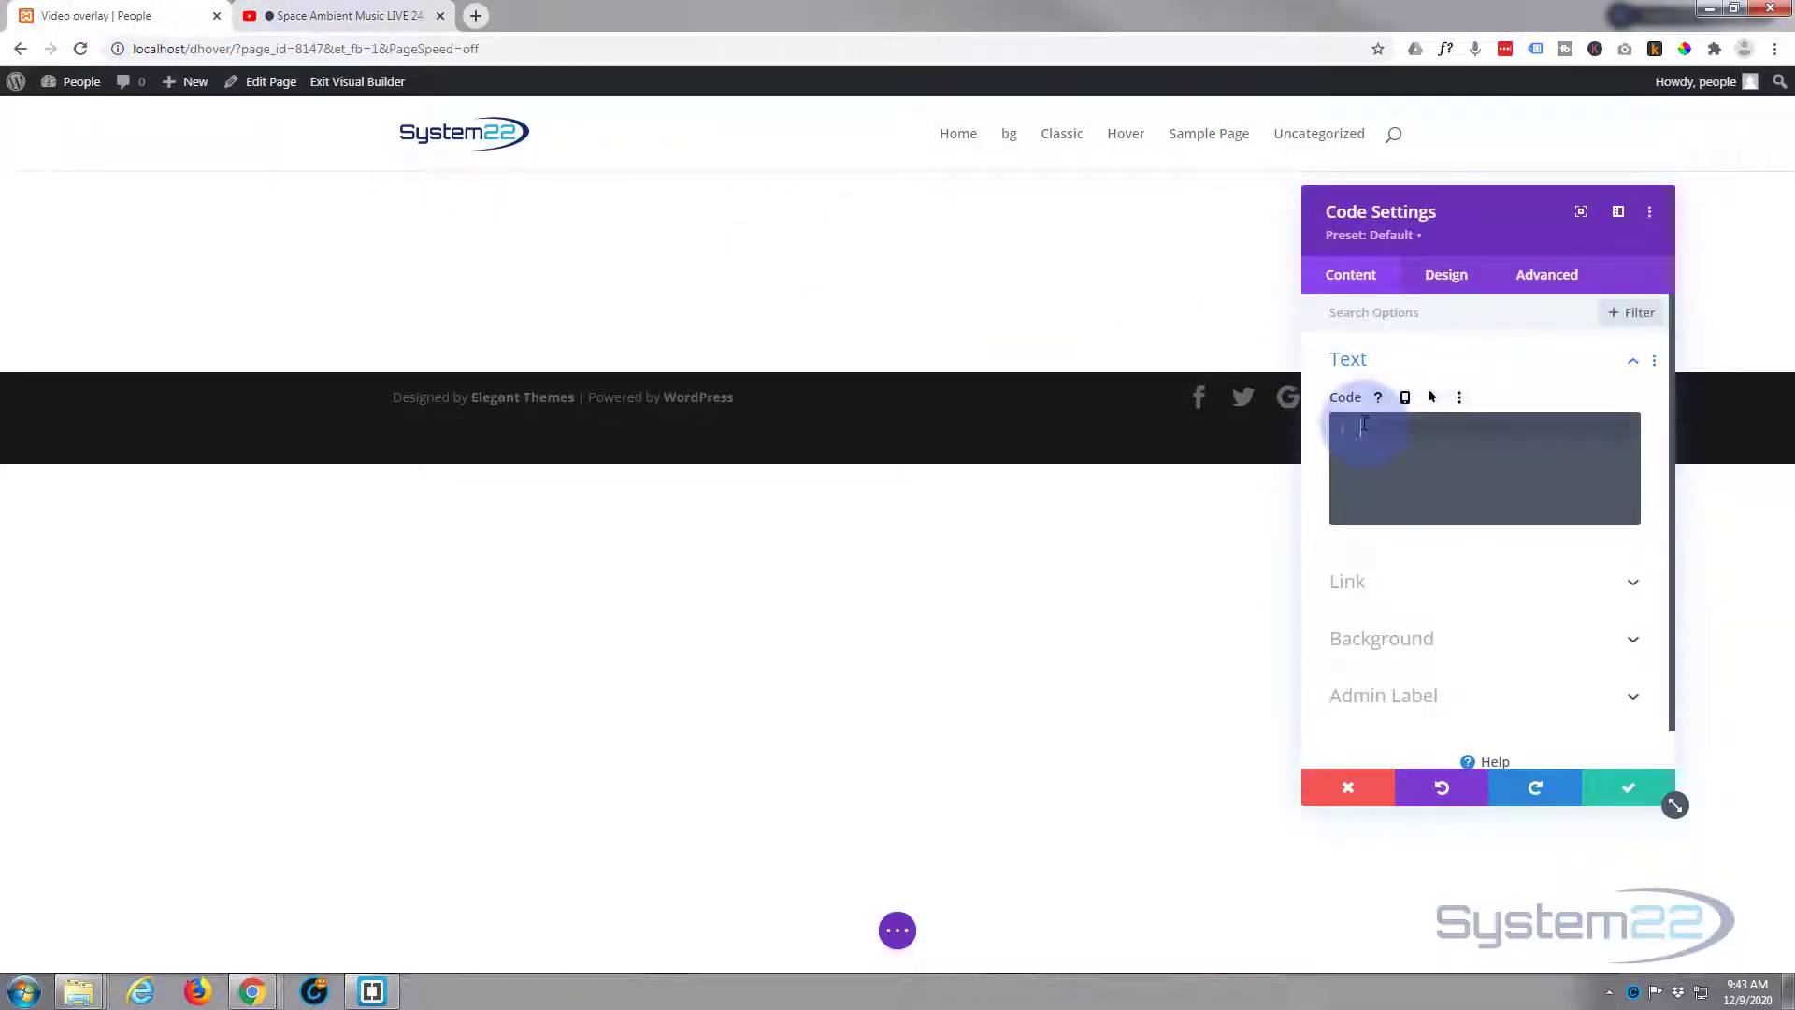
key("ctrl+v")
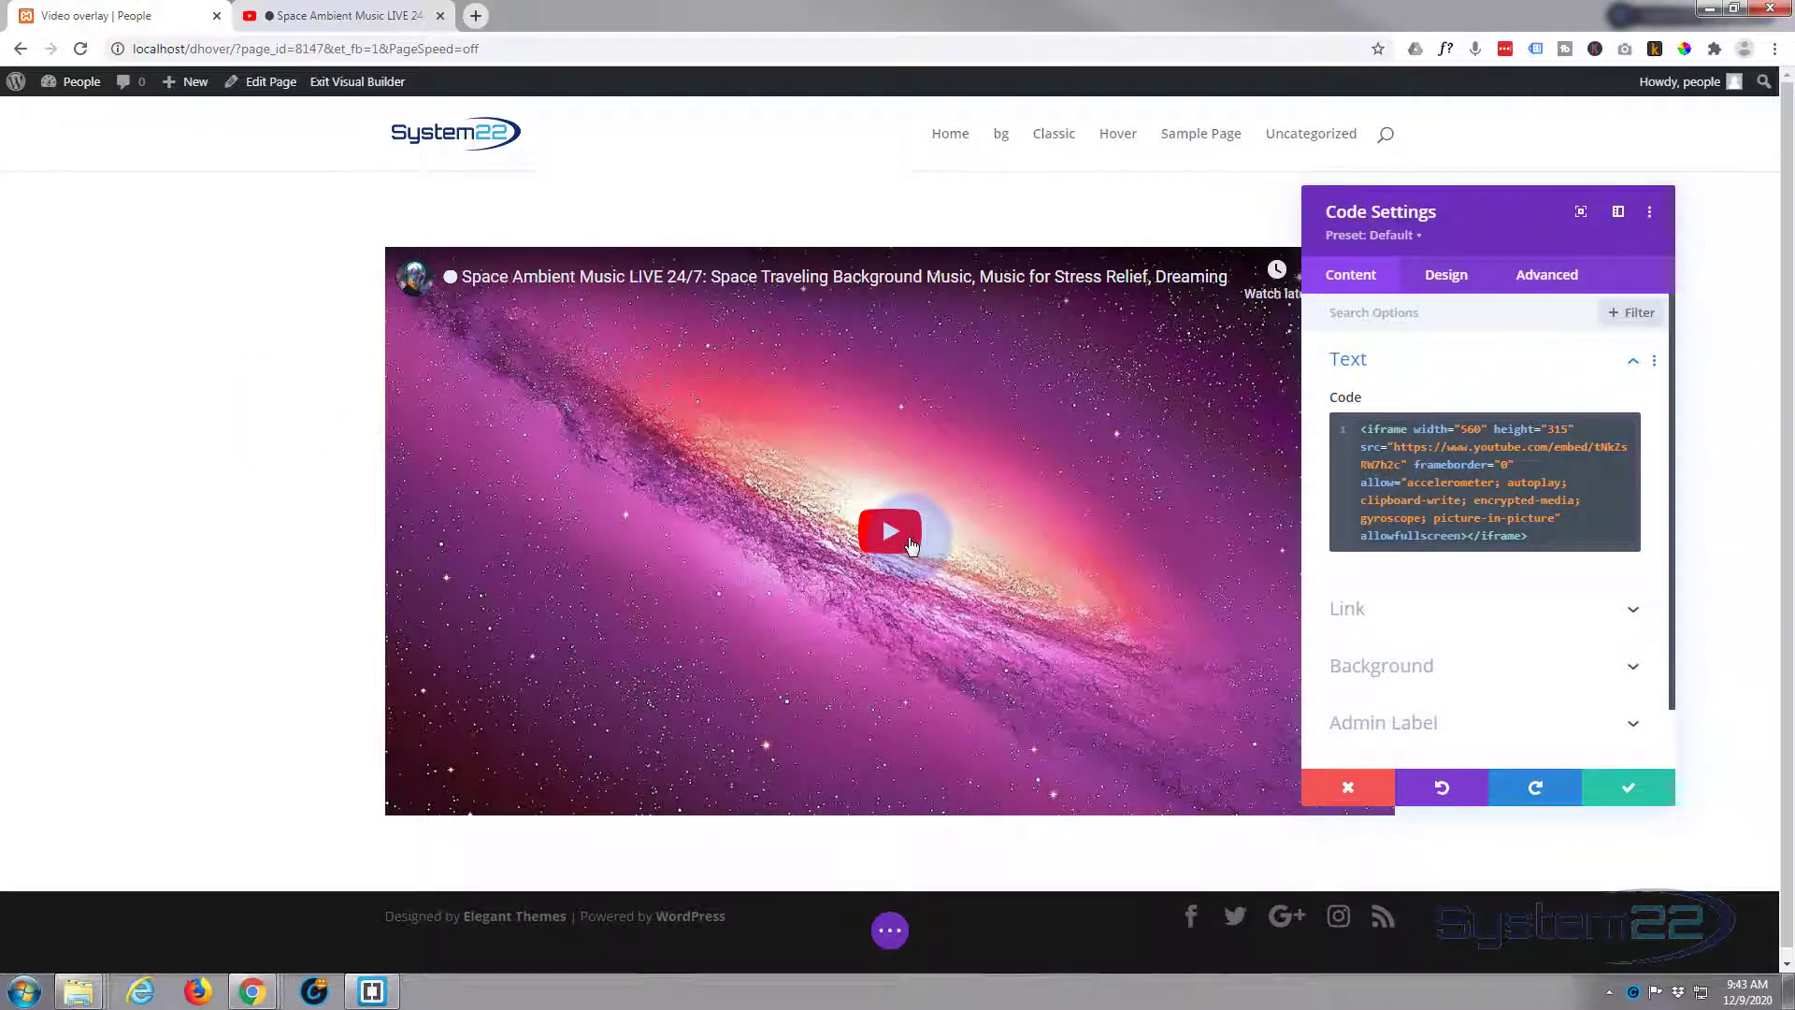
left_click(889, 529)
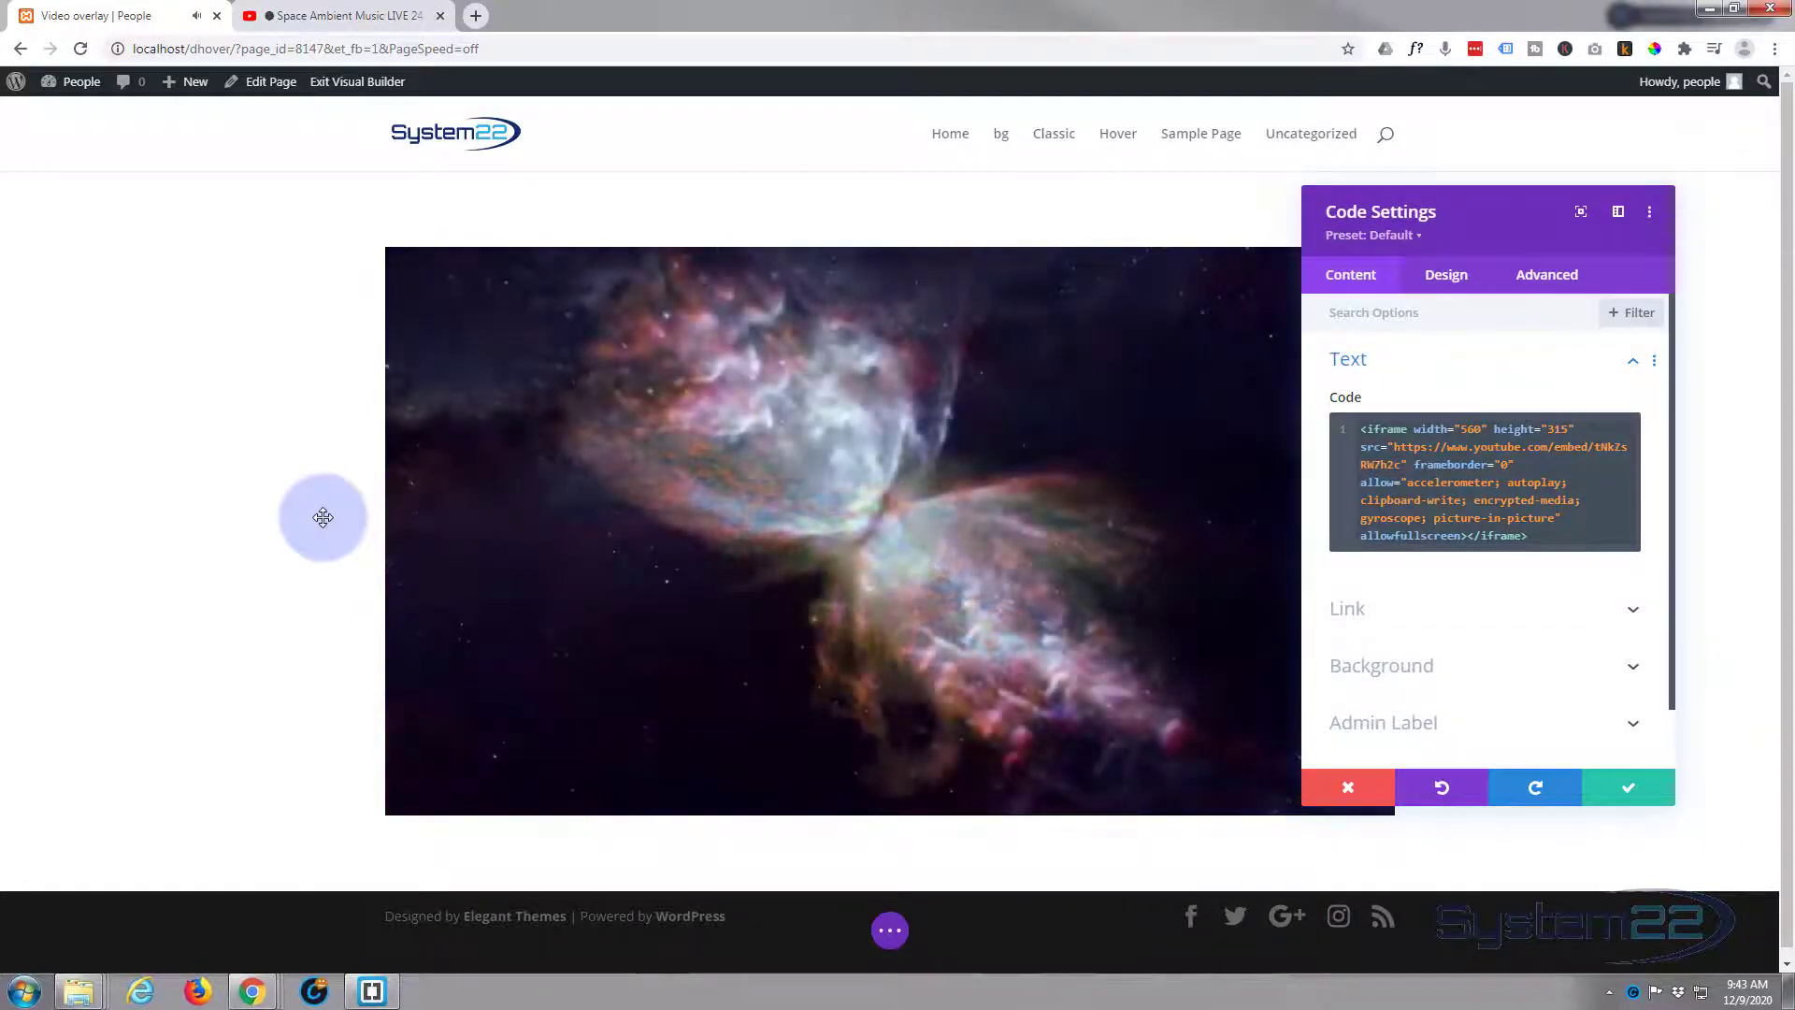
left_click(811, 546)
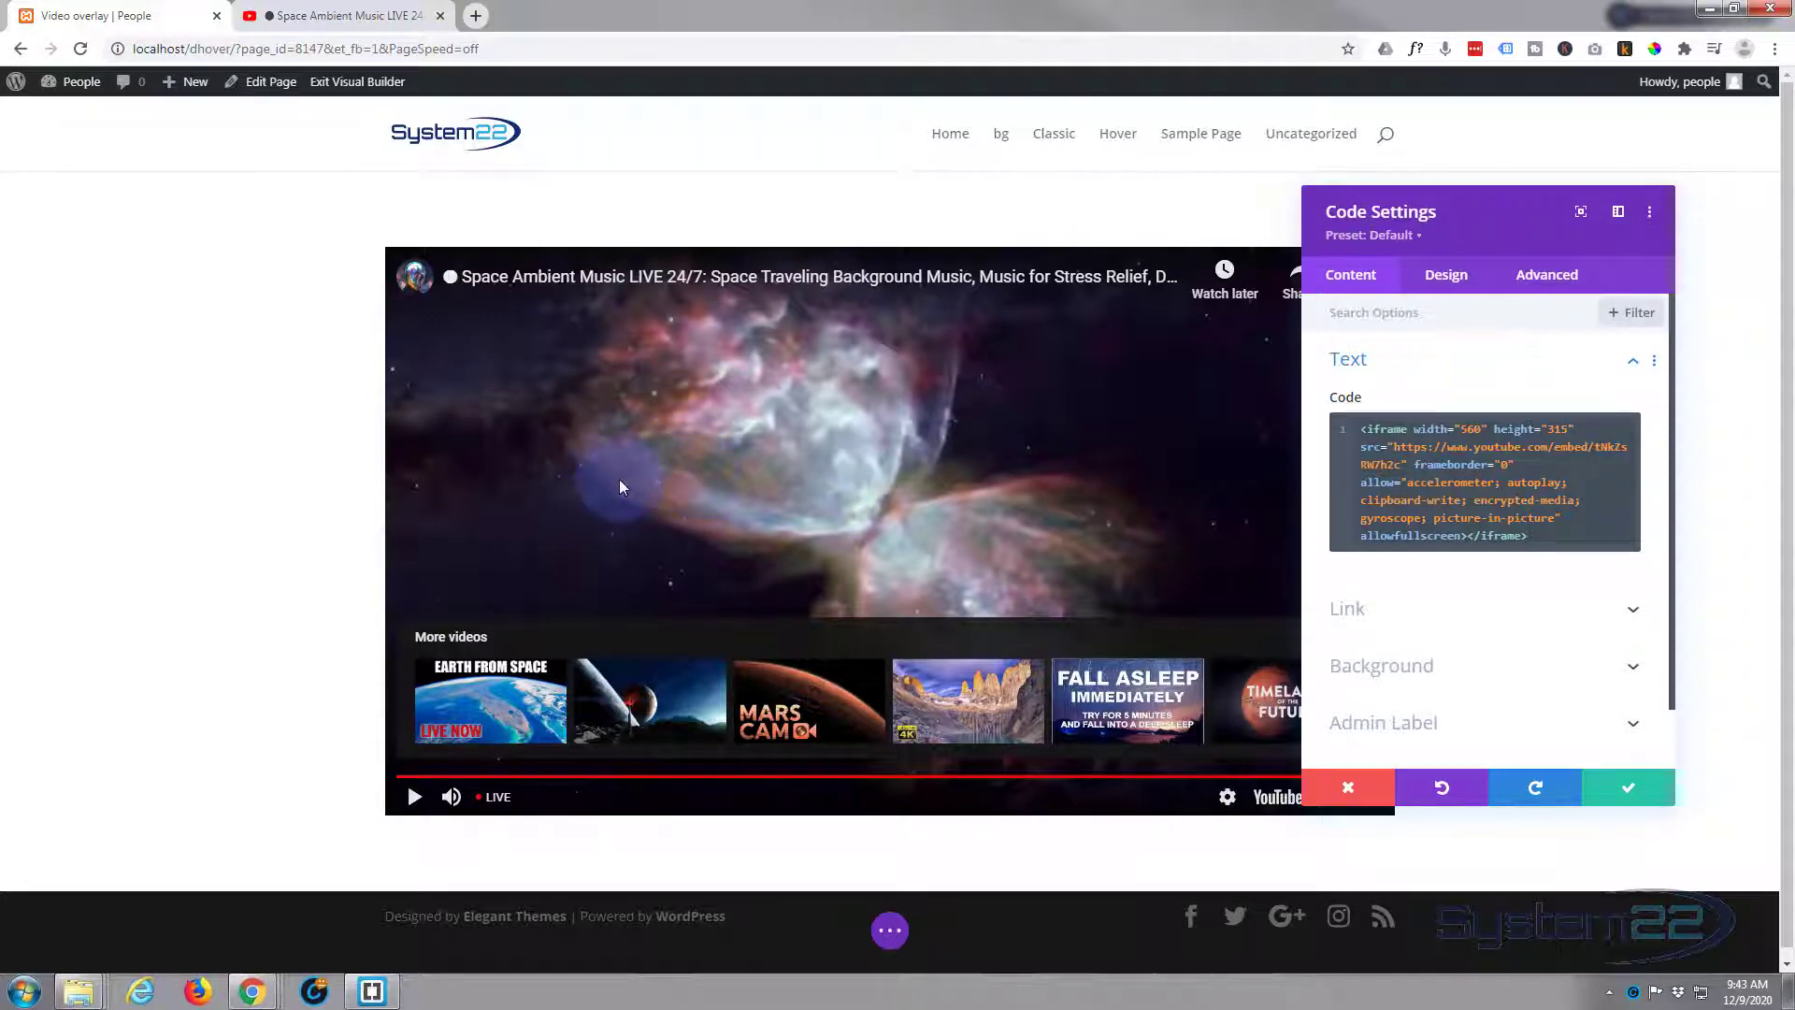
- Append ?autoplay=1 to the YouTube embed URL, inside the closing quote of the iframe's src attribute
left_click(1464, 439)
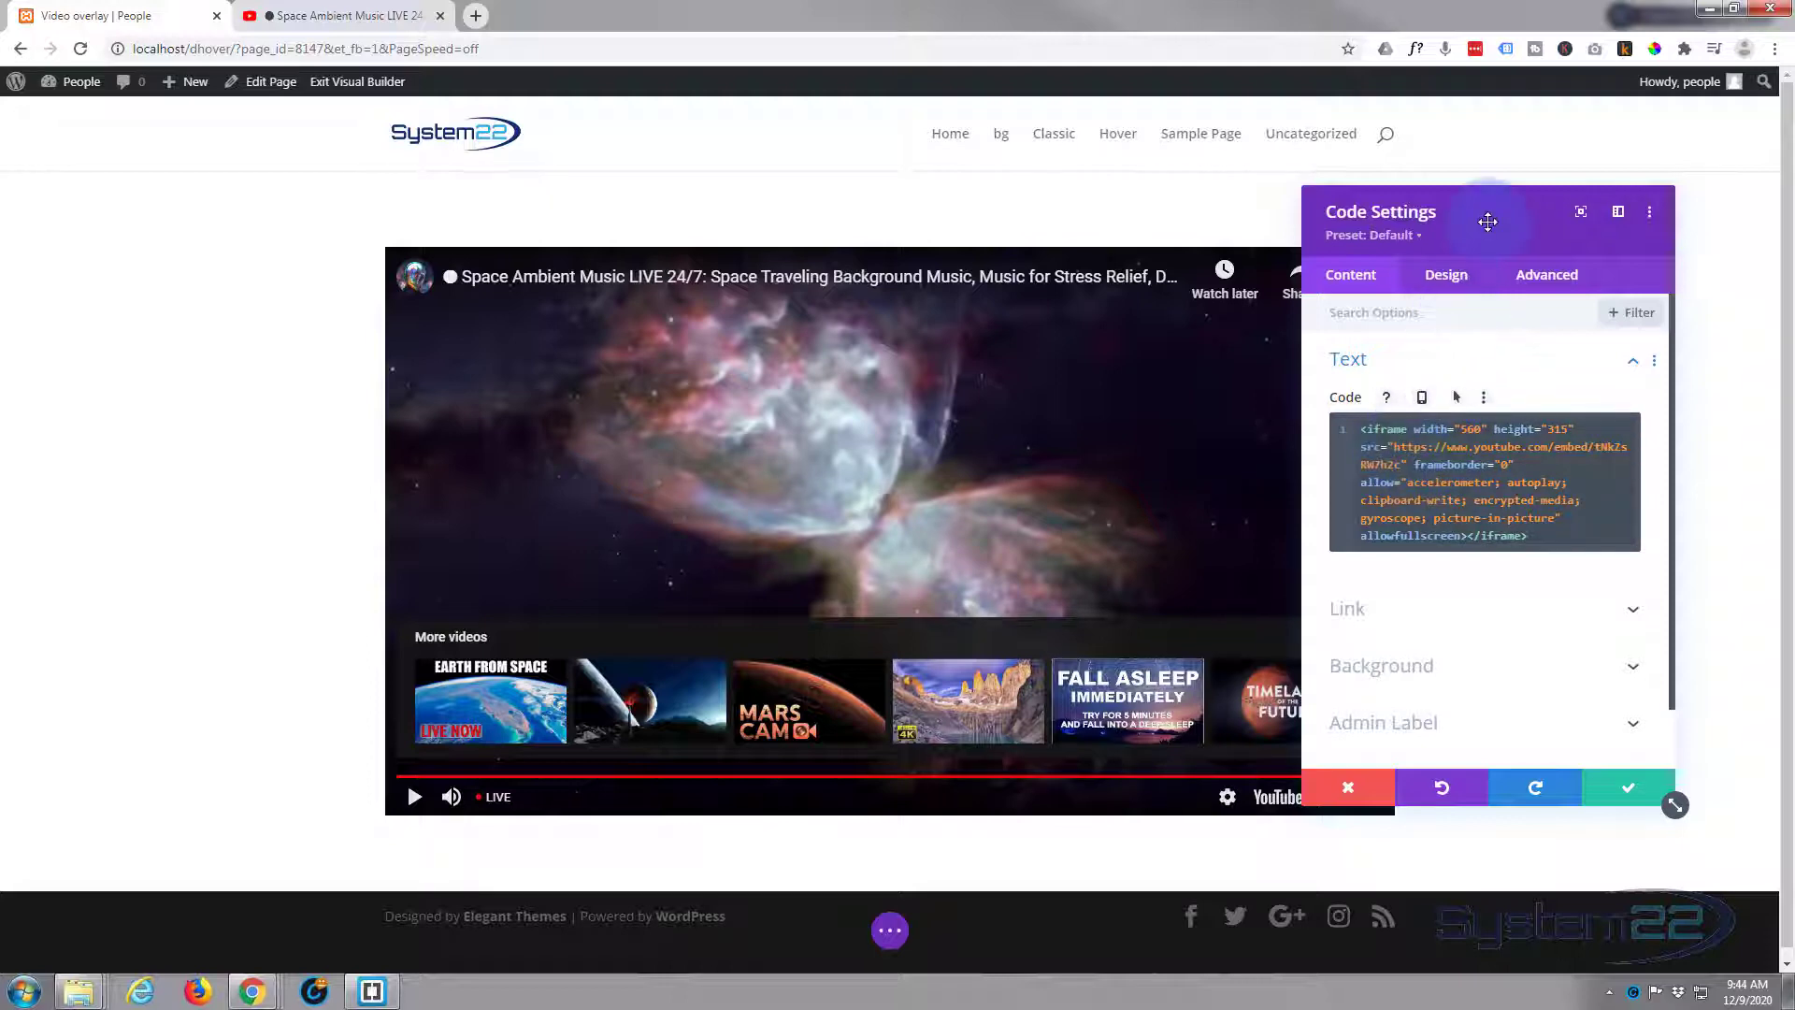
left_click_drag(1488, 222, 680, 146)
left_click(639, 355)
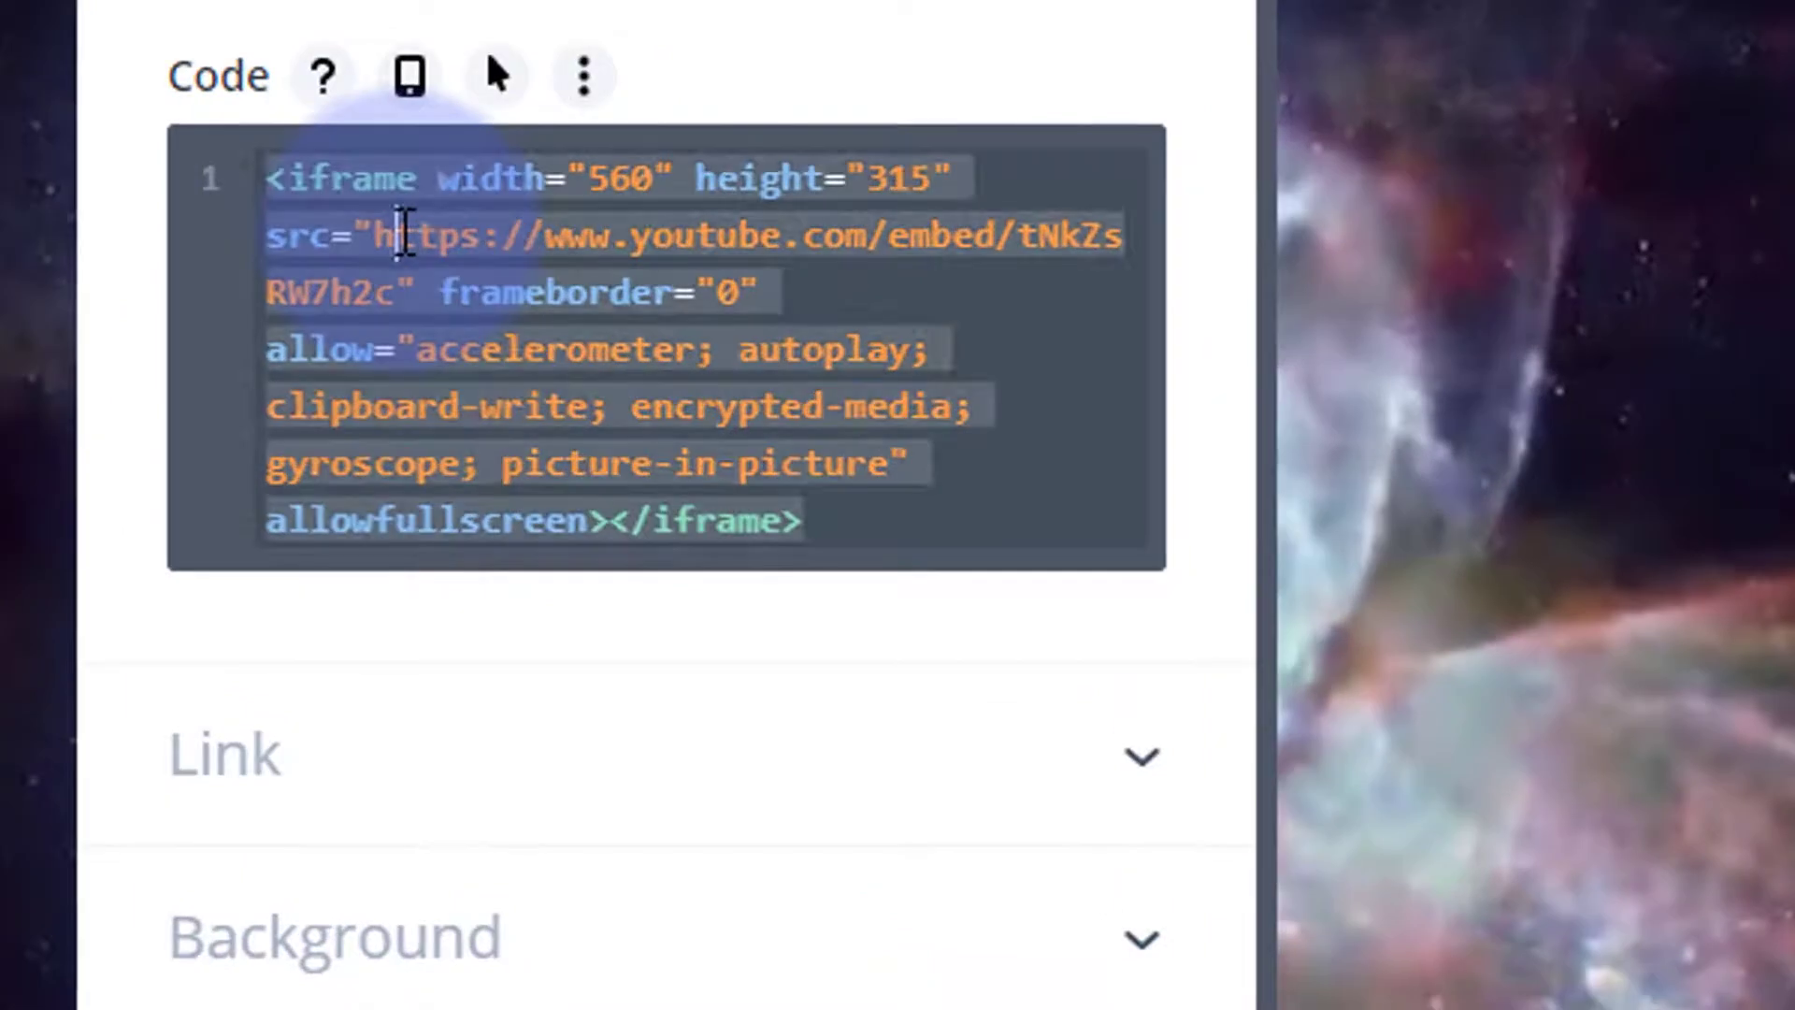
left_click_drag(355, 235, 406, 297)
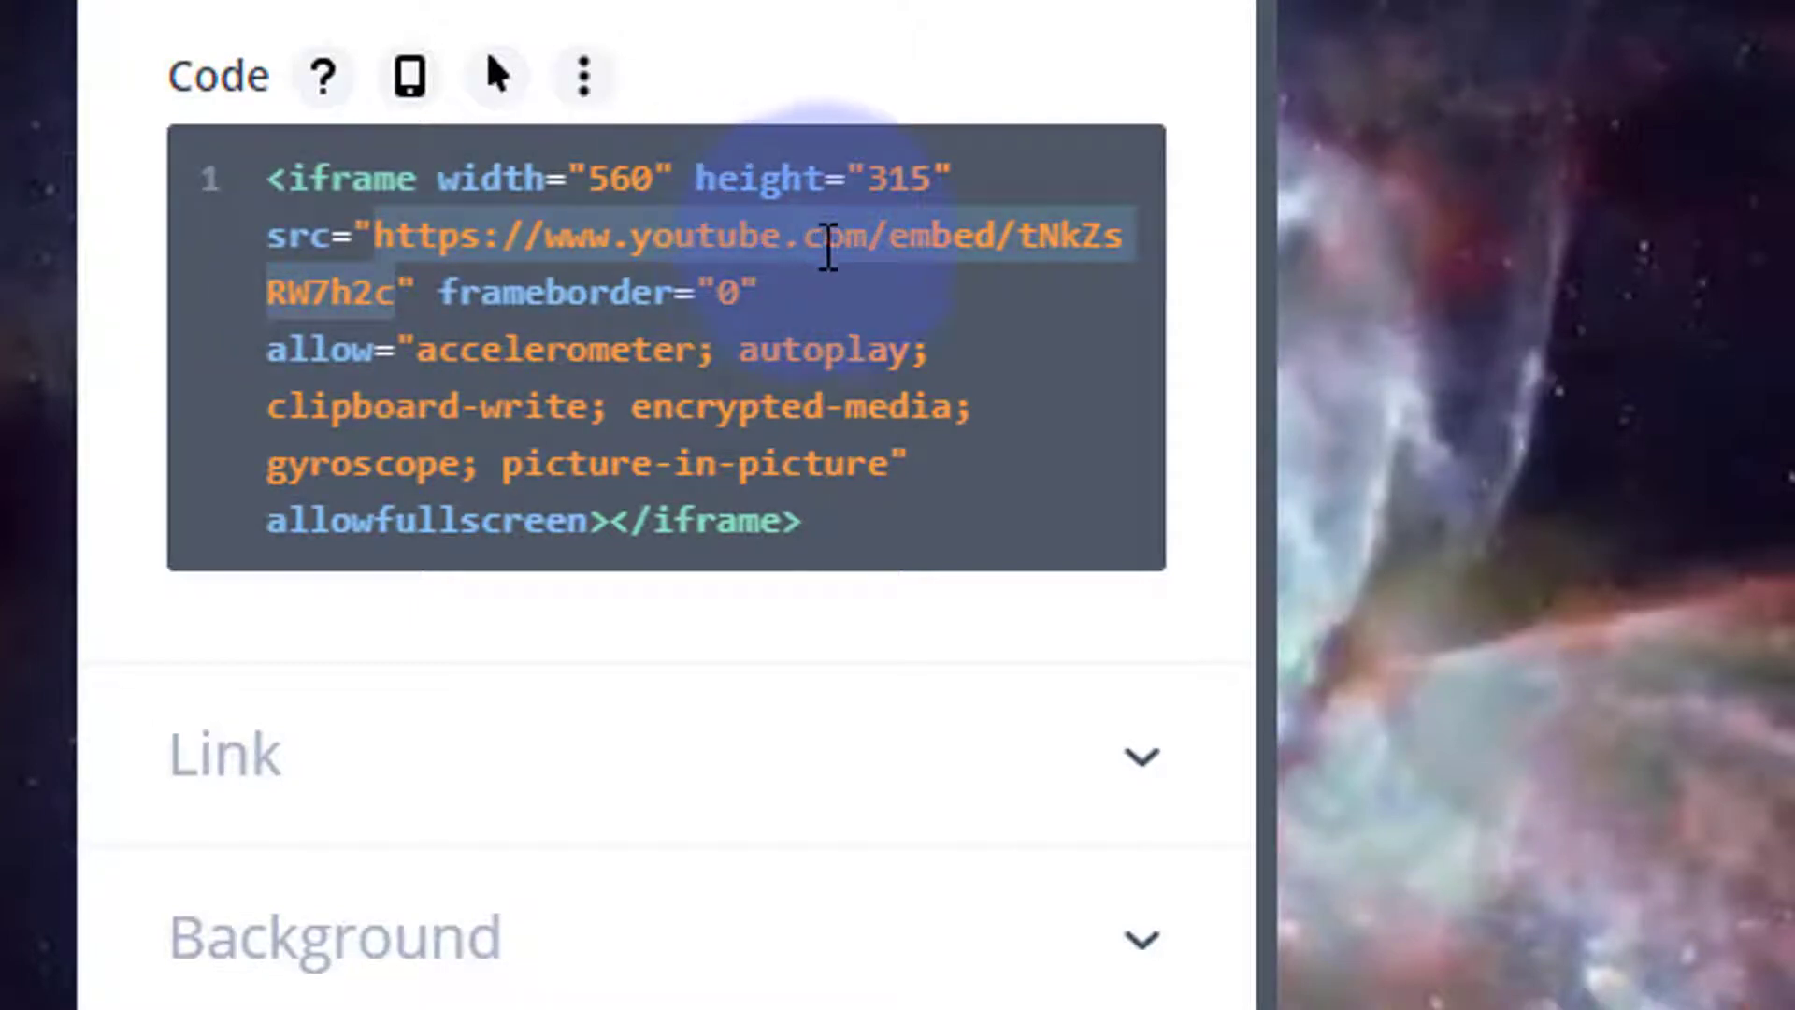
triple_click(393, 290)
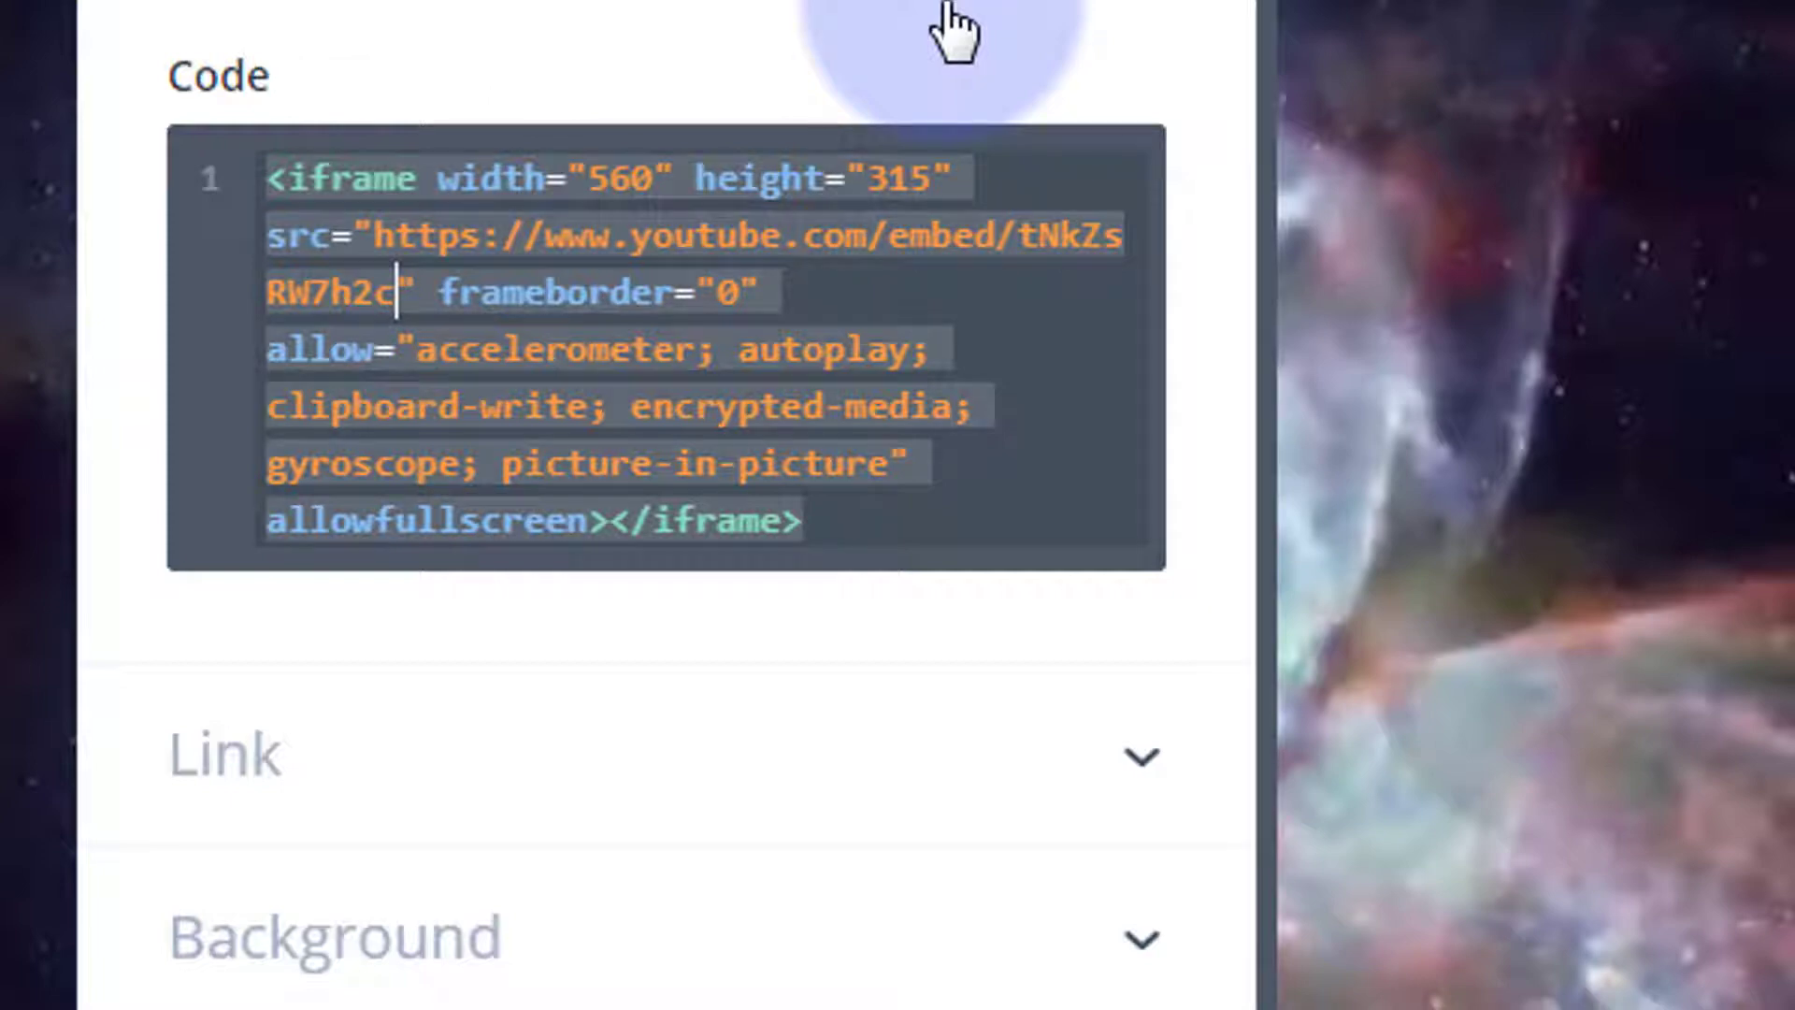
type("?aut")
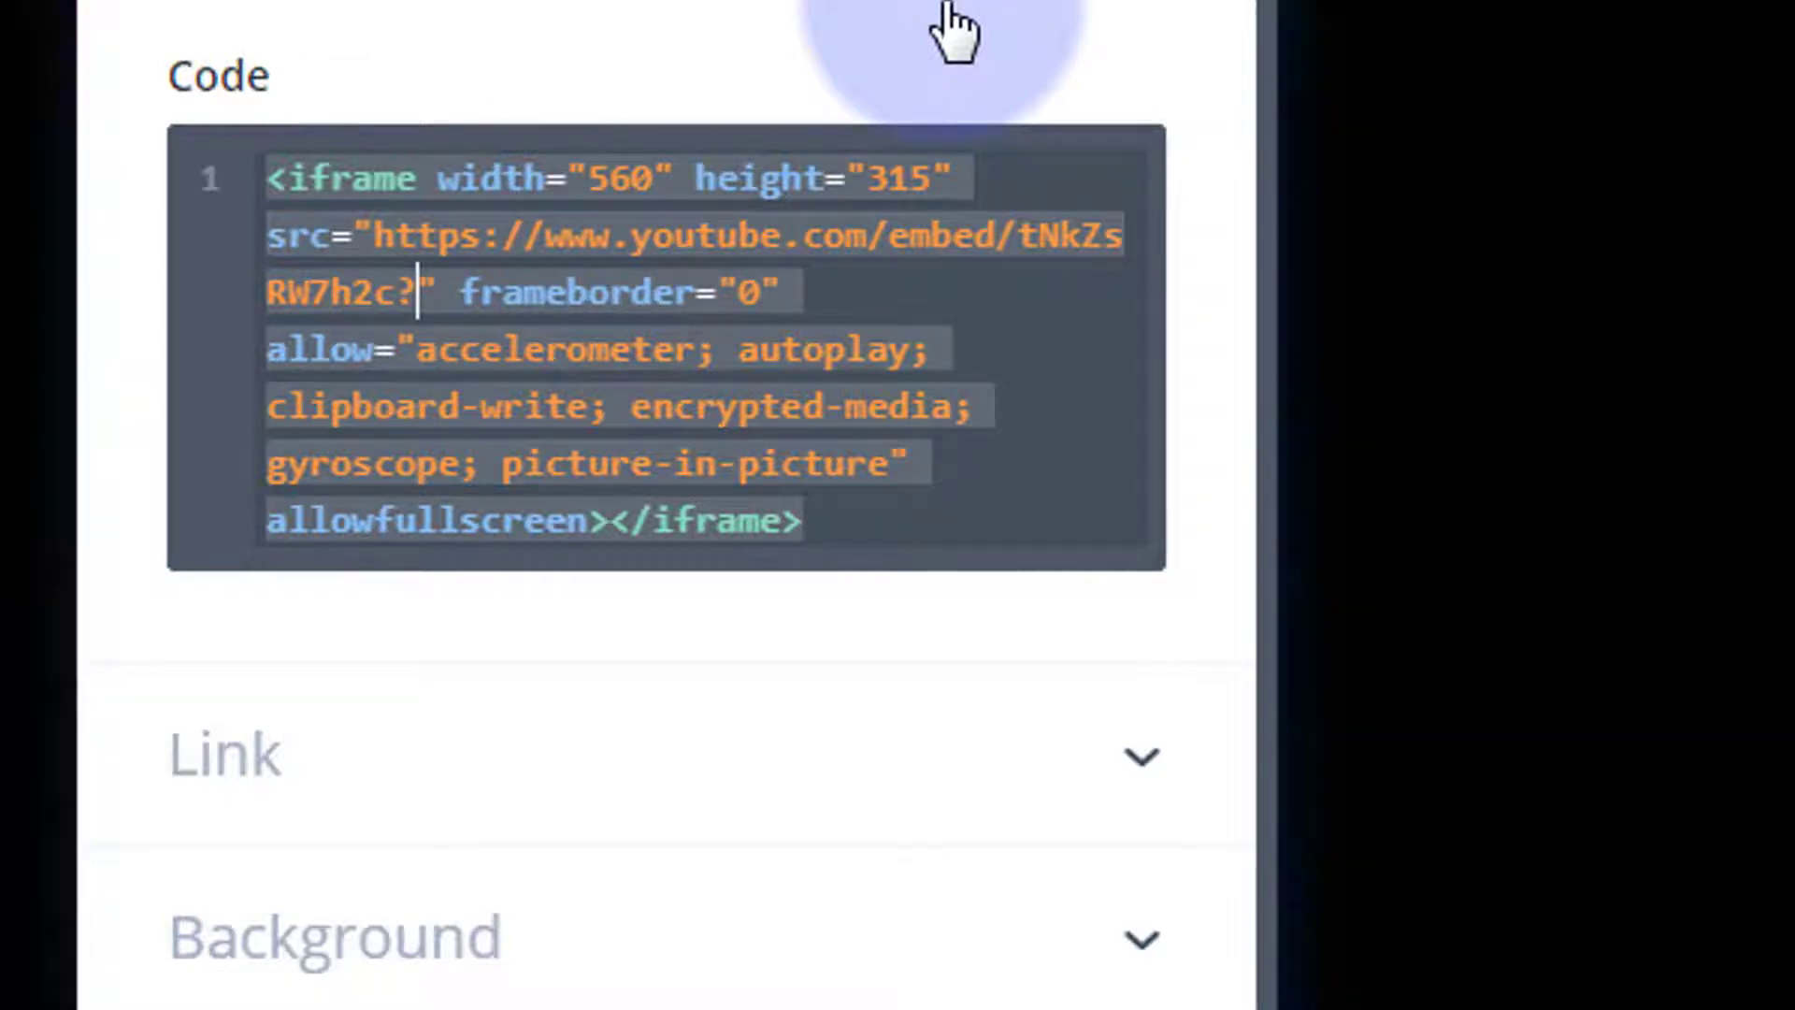
type("oplay")
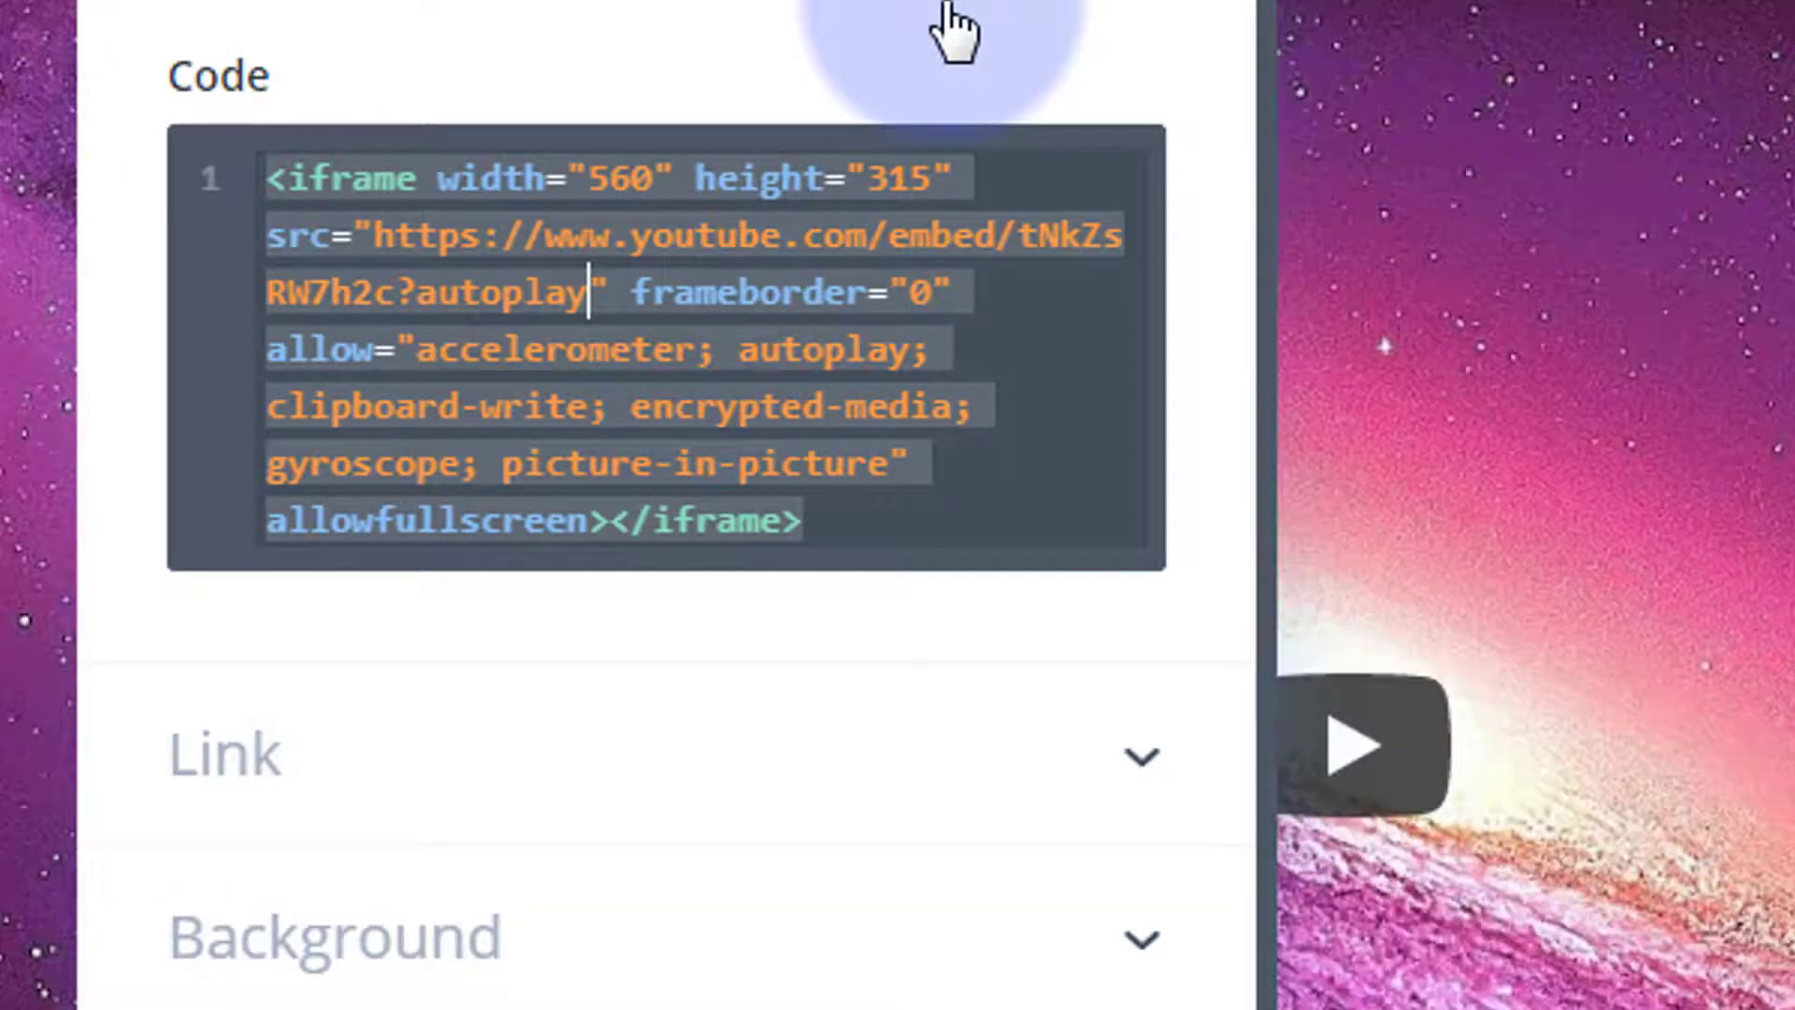
type("=1")
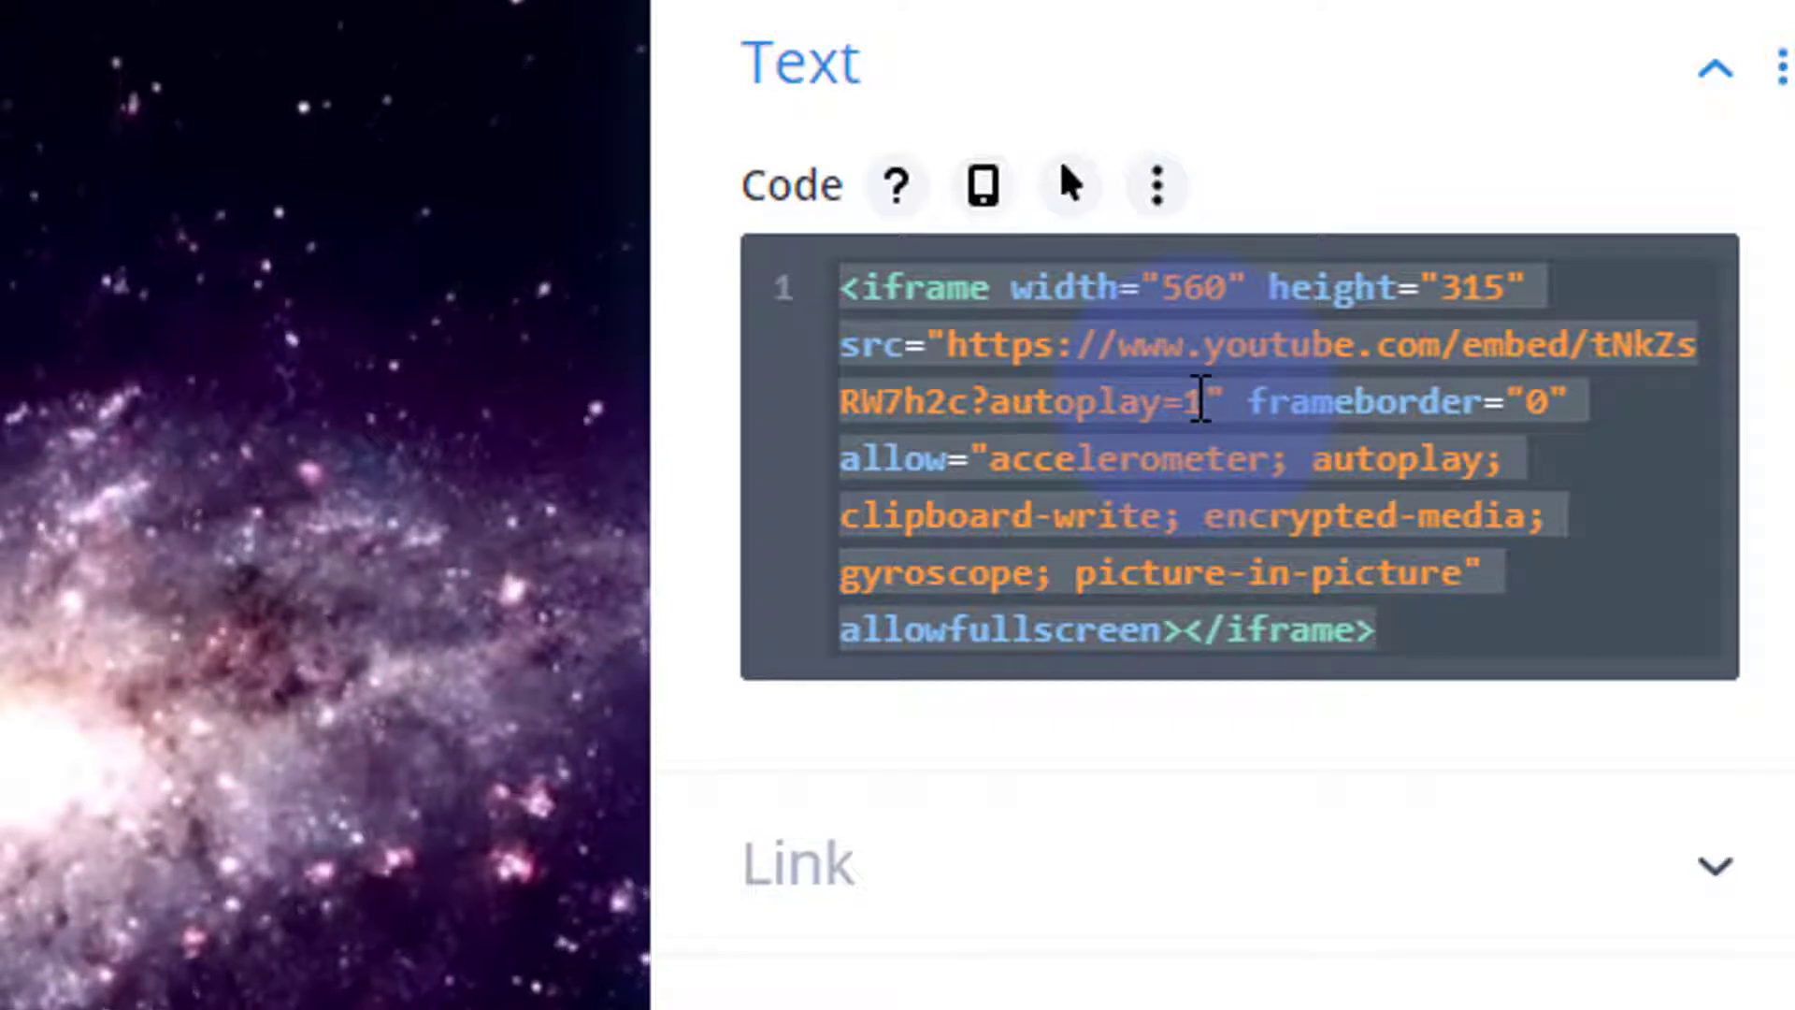
- Add &mute=1 directly after autoplay=1 in the iframe's source URL and close the Code module settings
left_click(1204, 402)
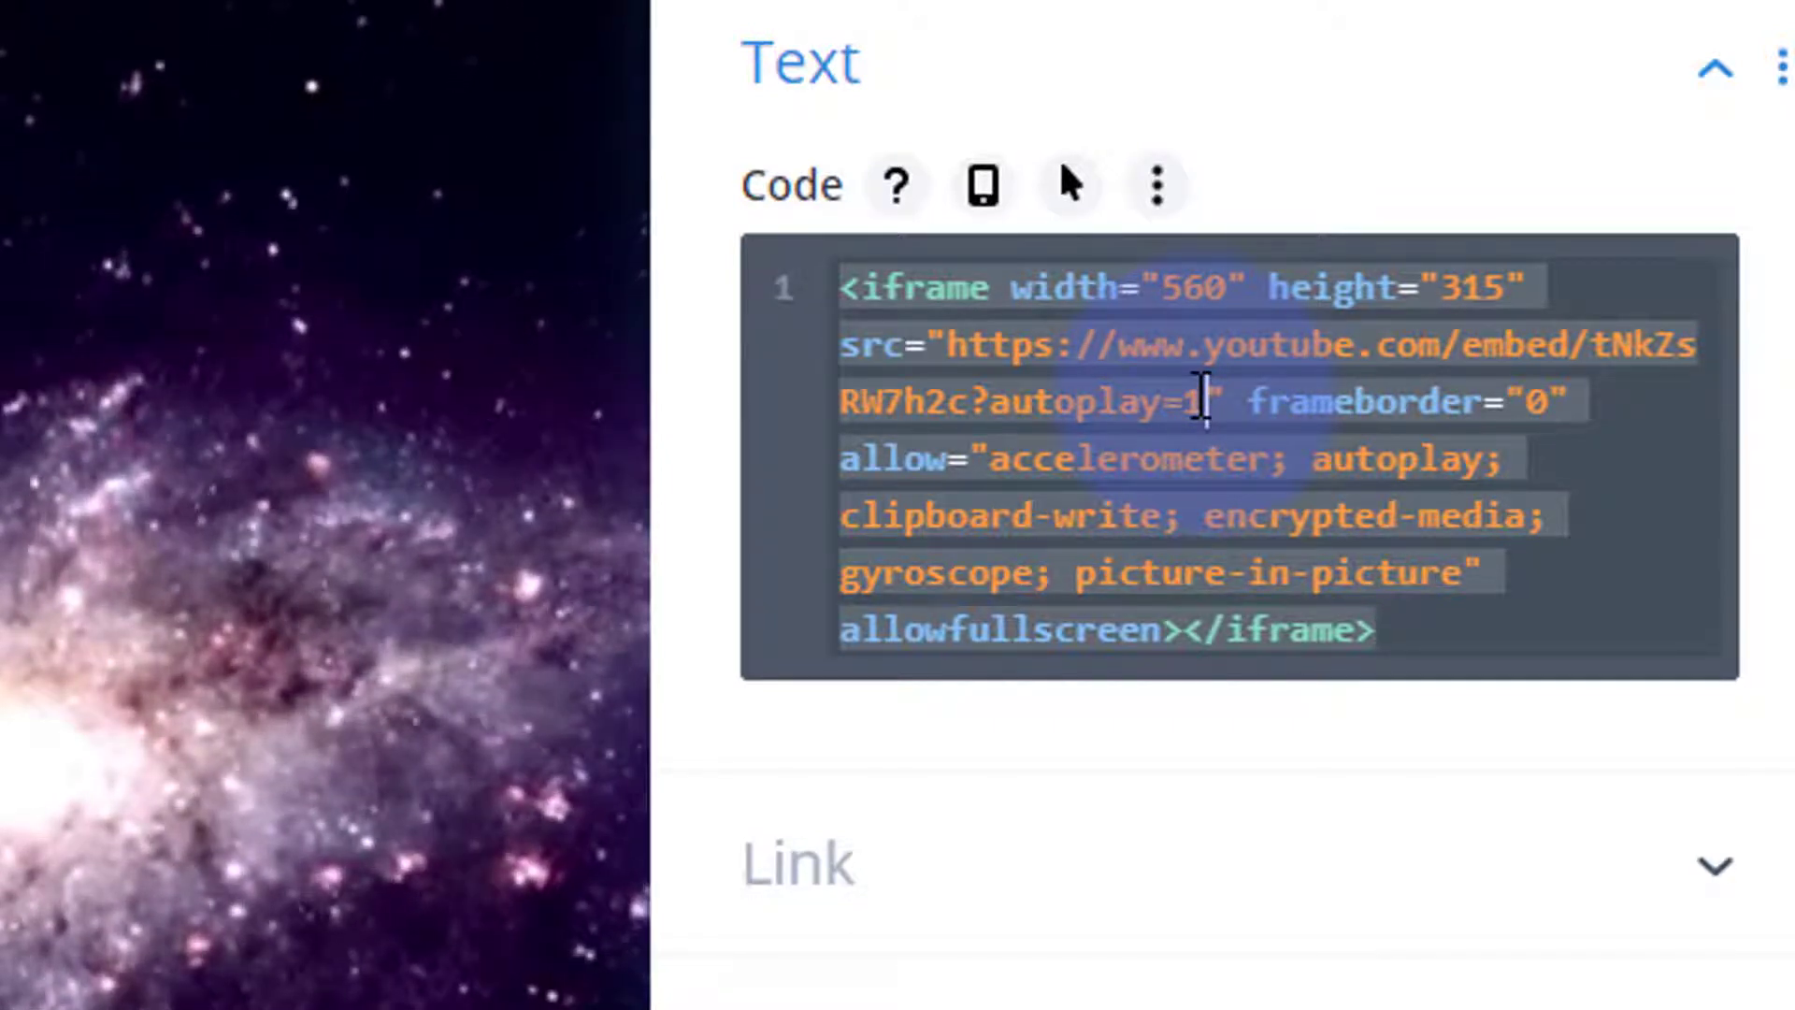
type("&mu")
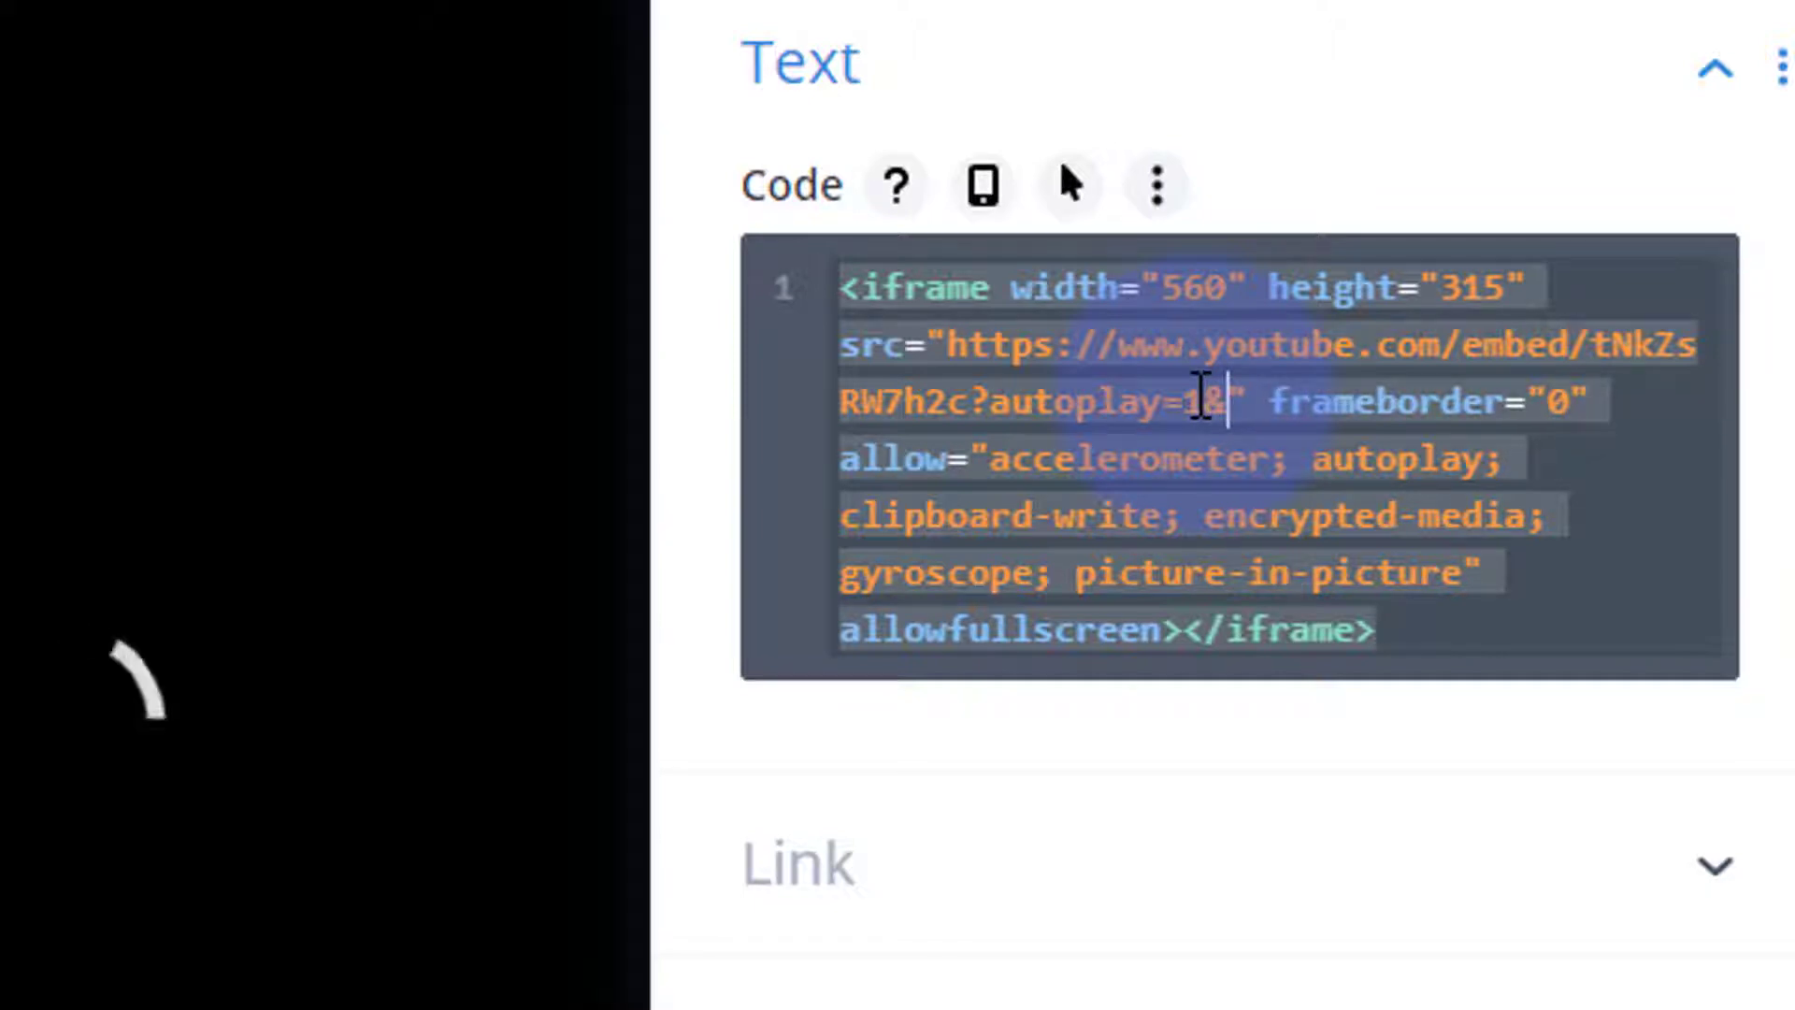
type("te")
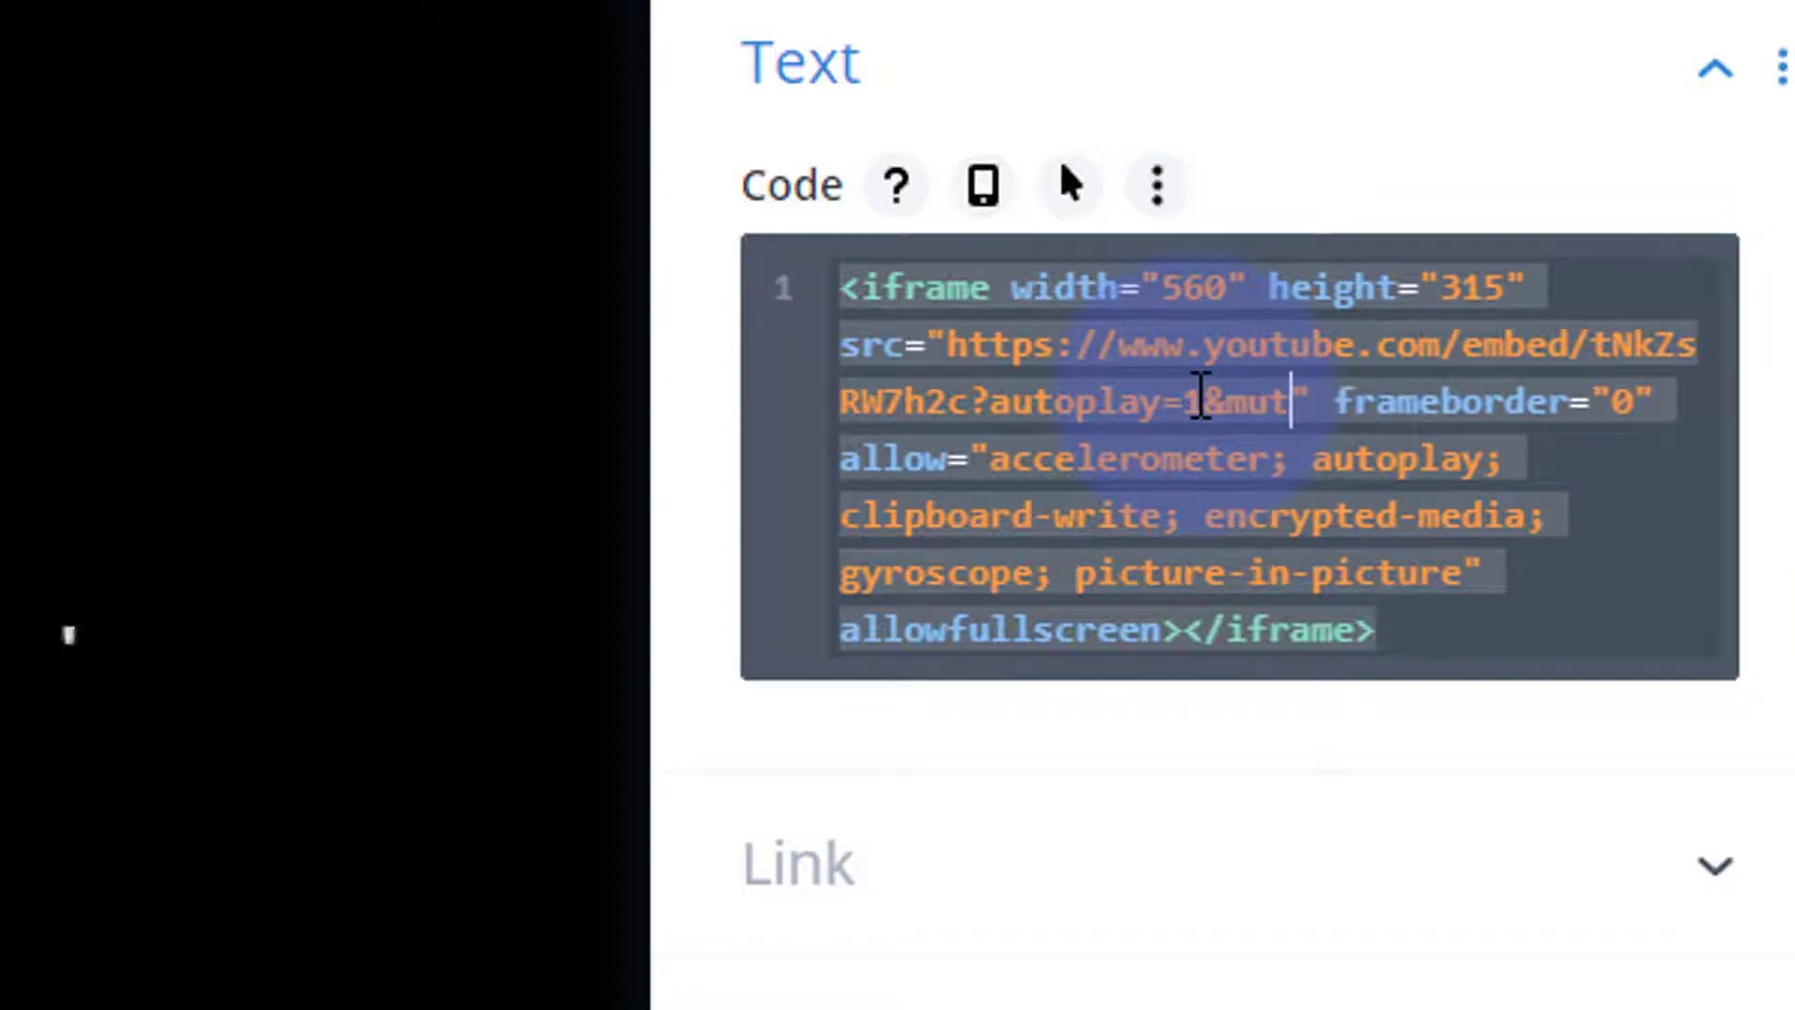
type("=")
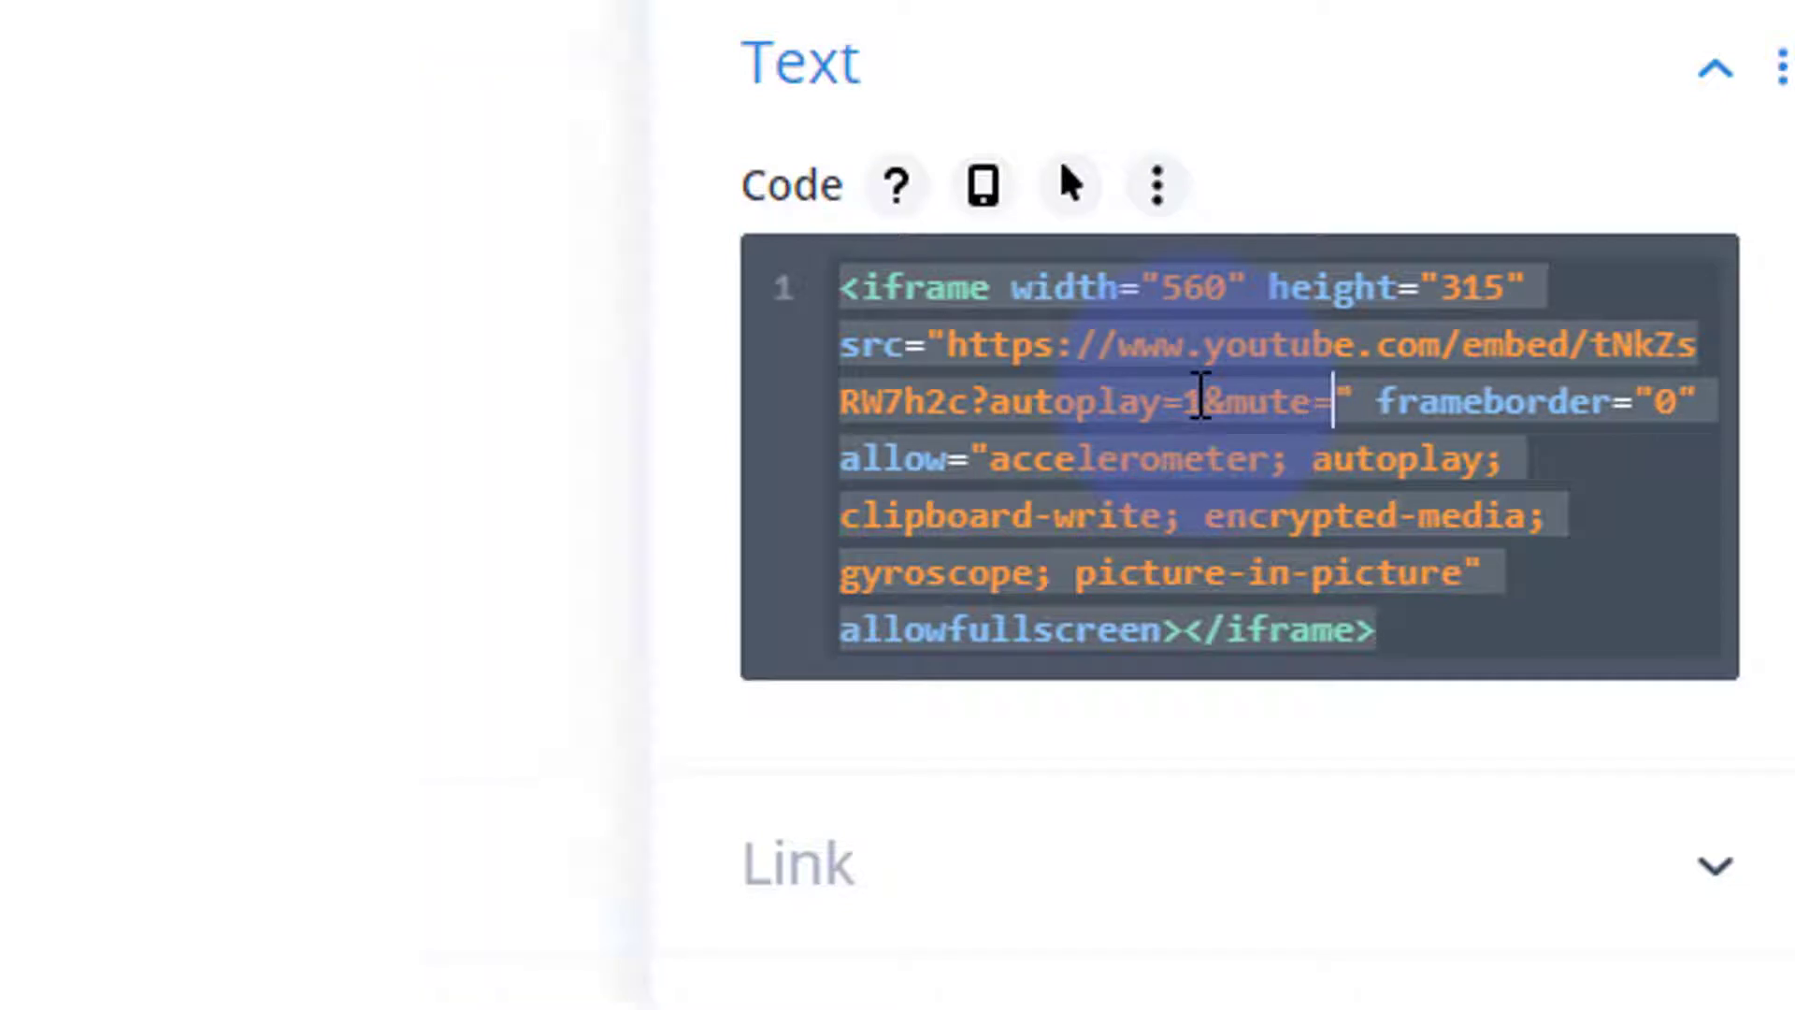
type("1")
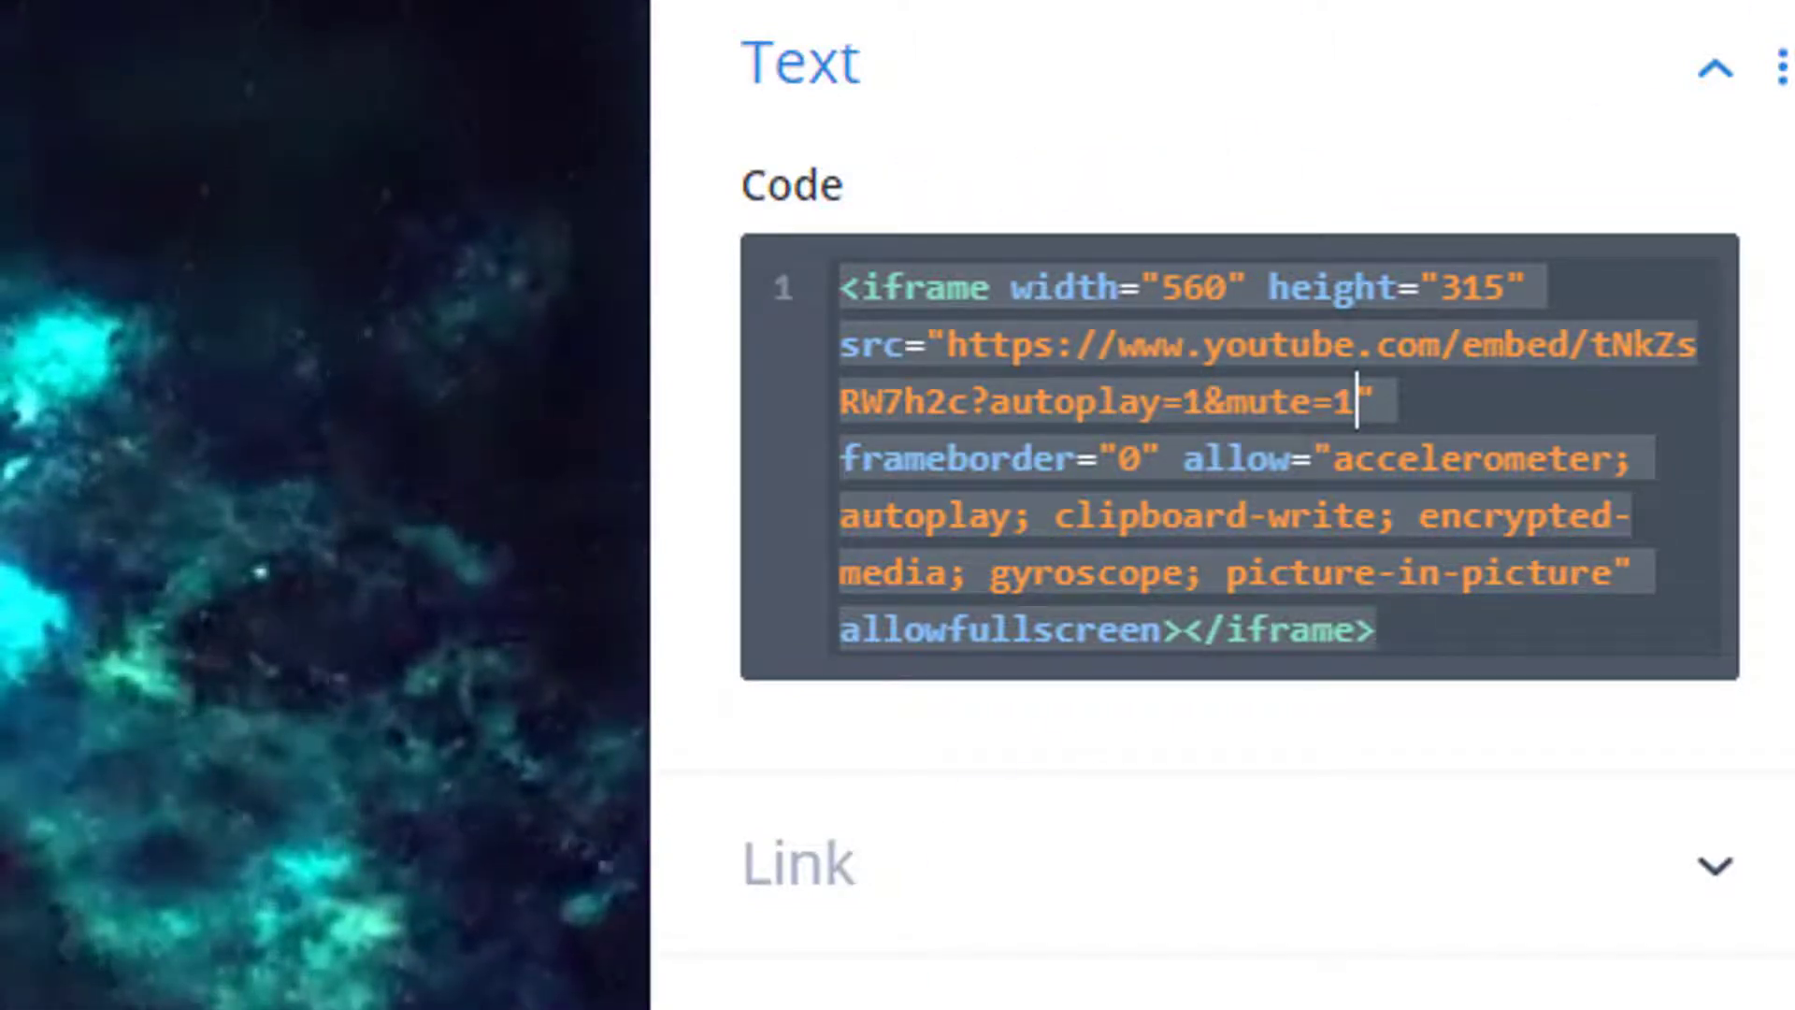
key("Escape")
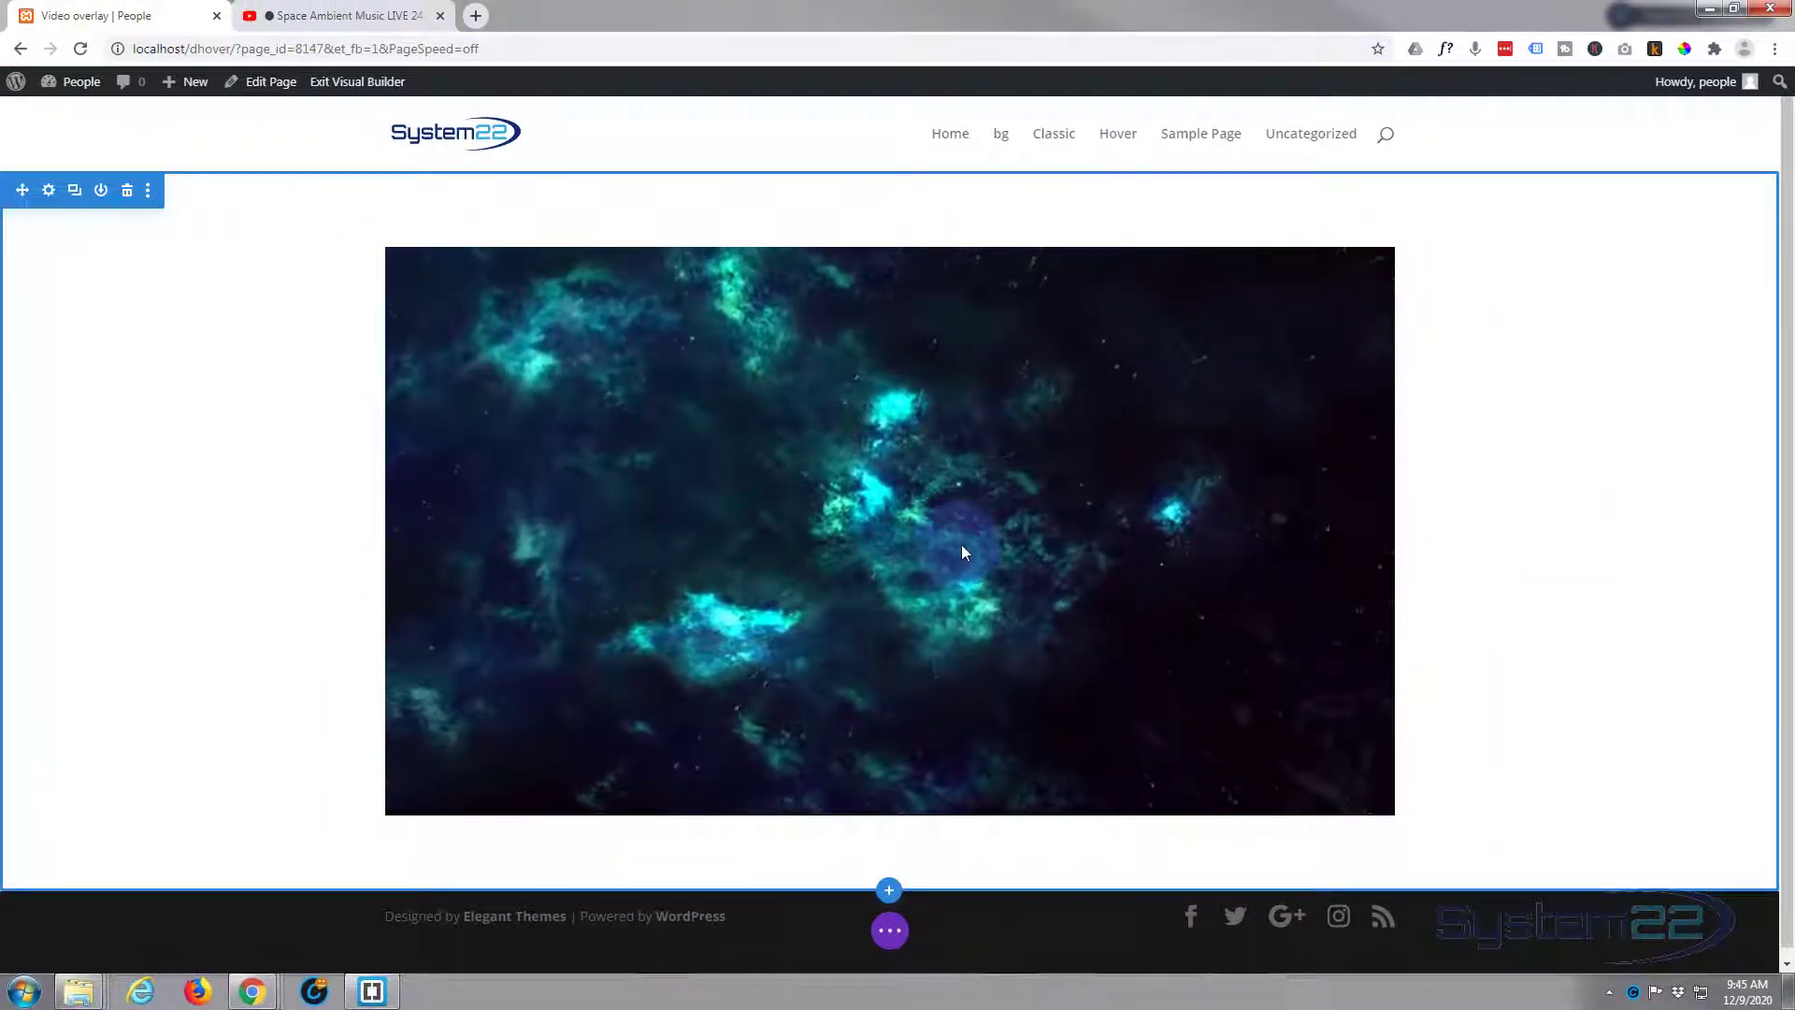
- Set the width and max width of the row holding the video to 100%
mouse_move(955, 544)
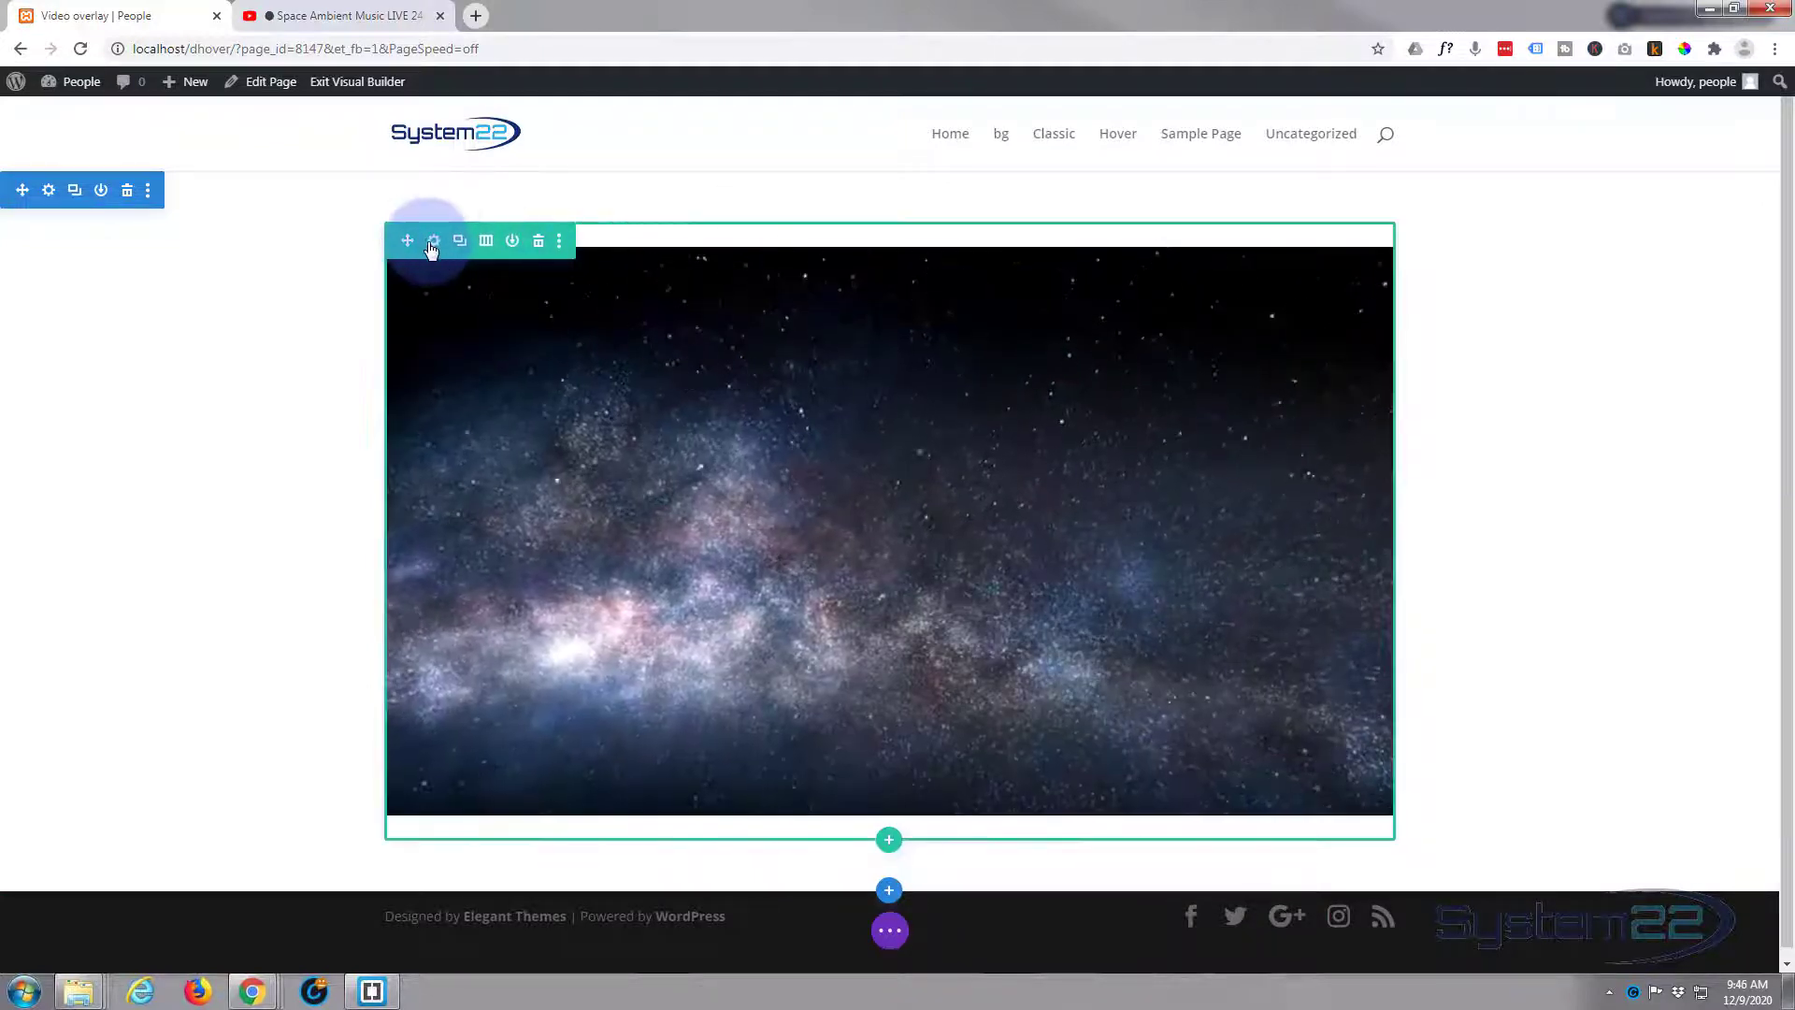
left_click(439, 242)
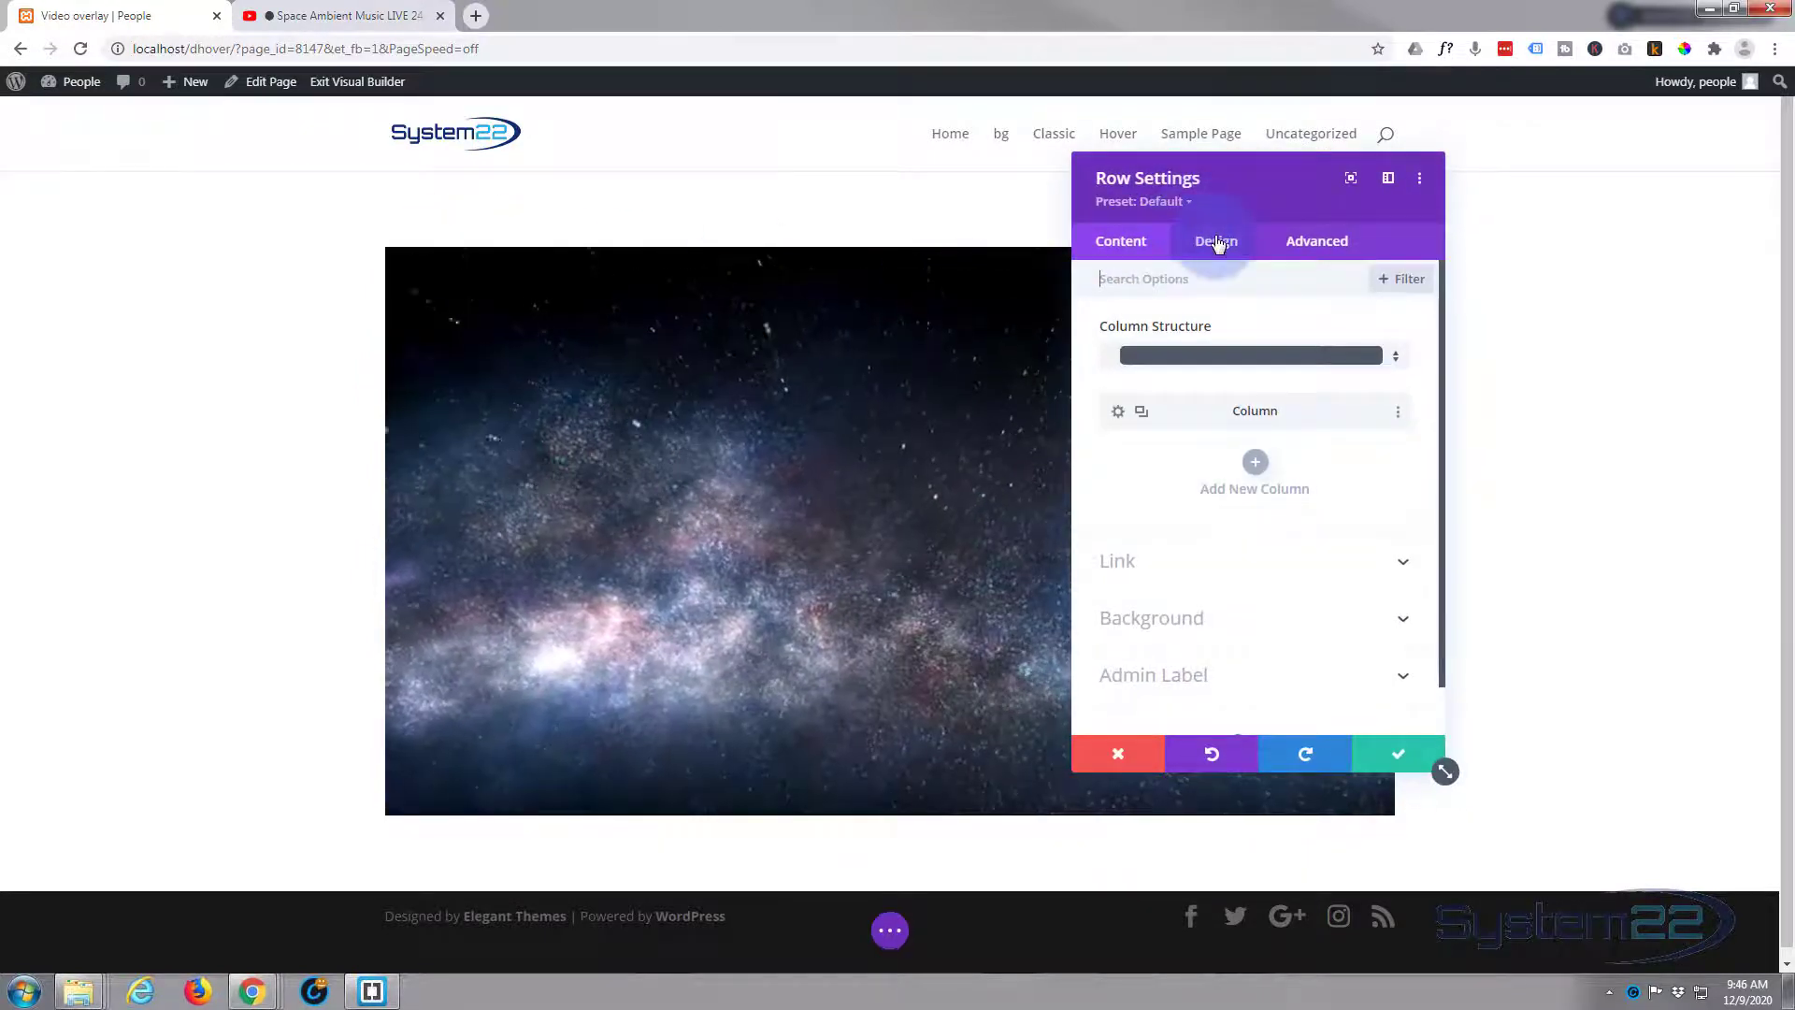
left_click(1214, 241)
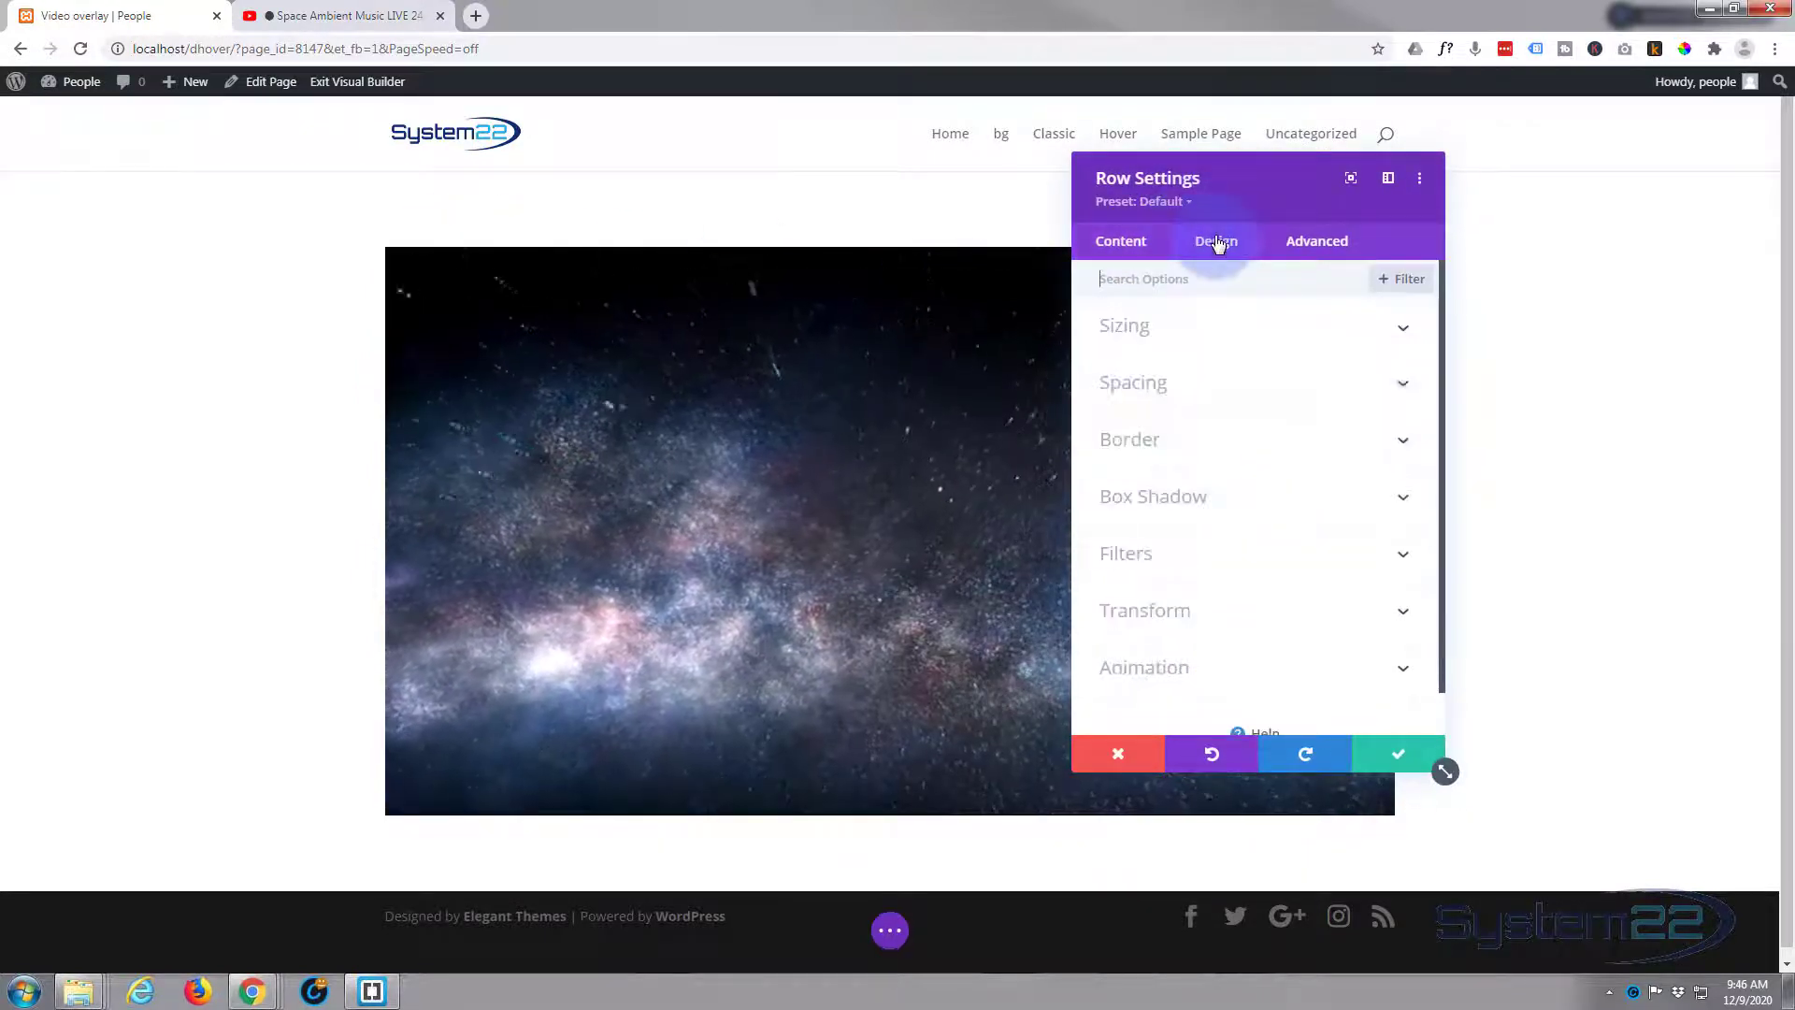
left_click(1243, 346)
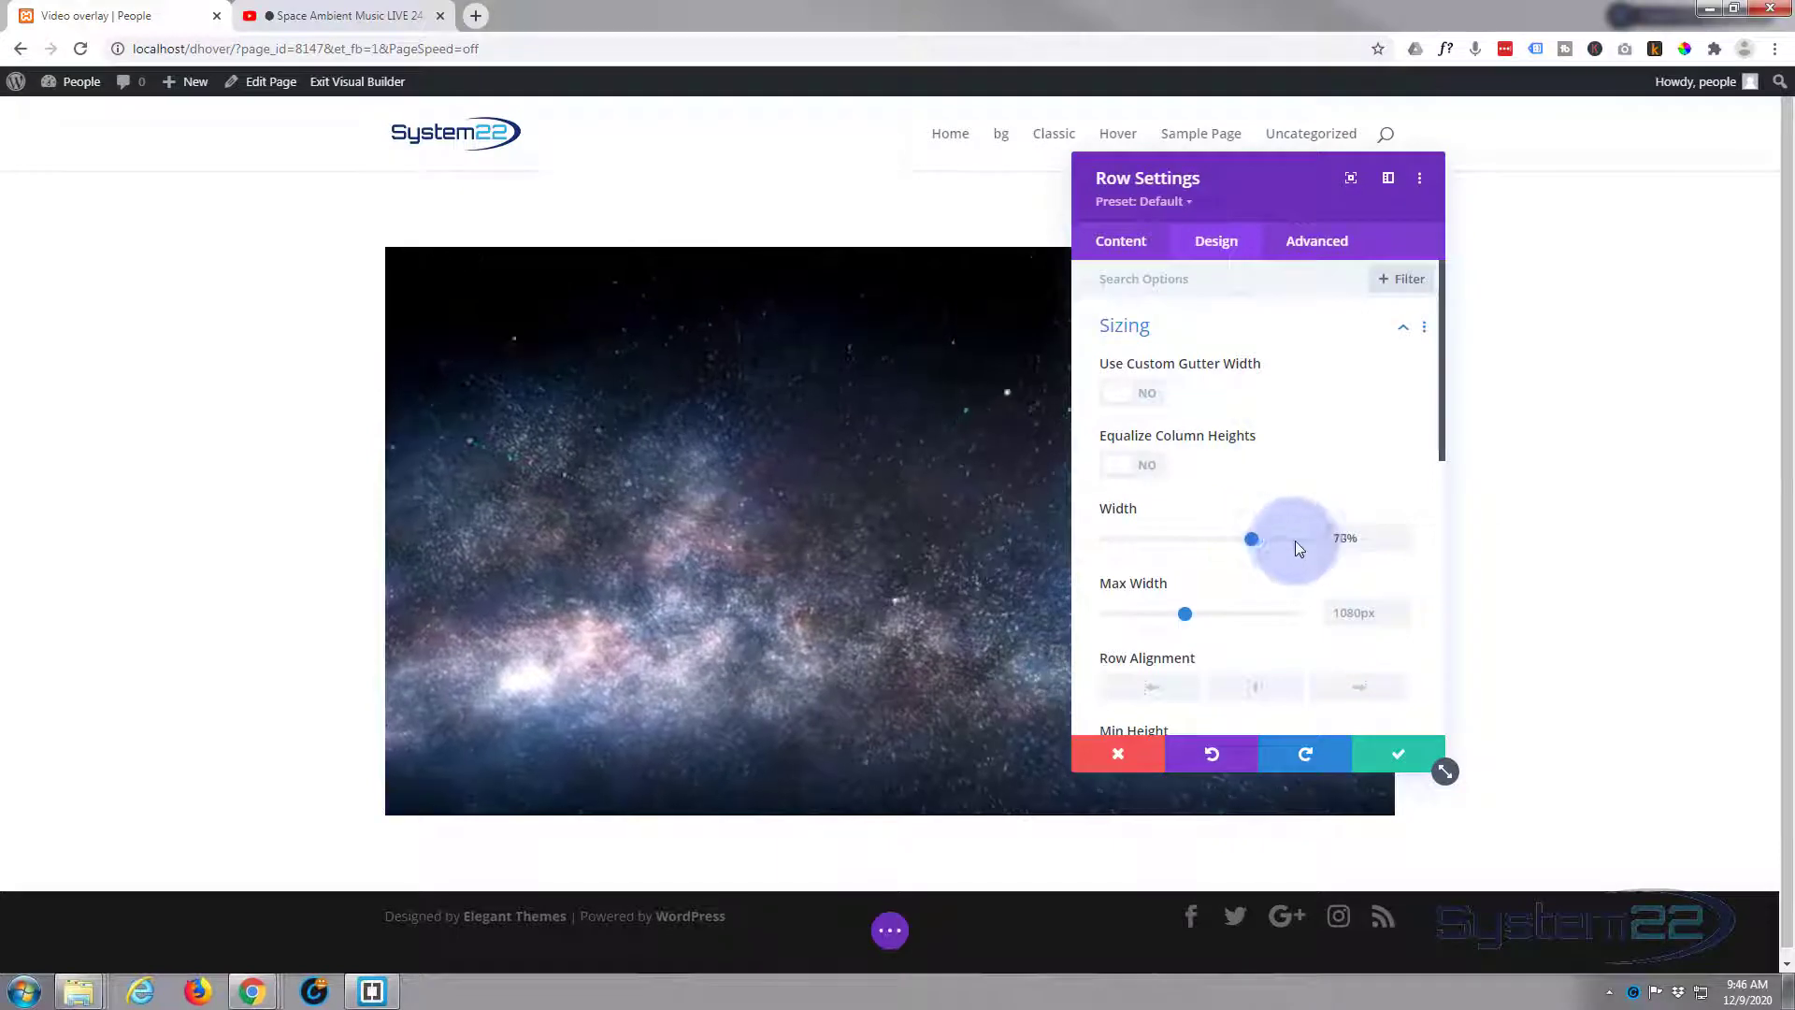
left_click(1294, 540)
double_click(1349, 538)
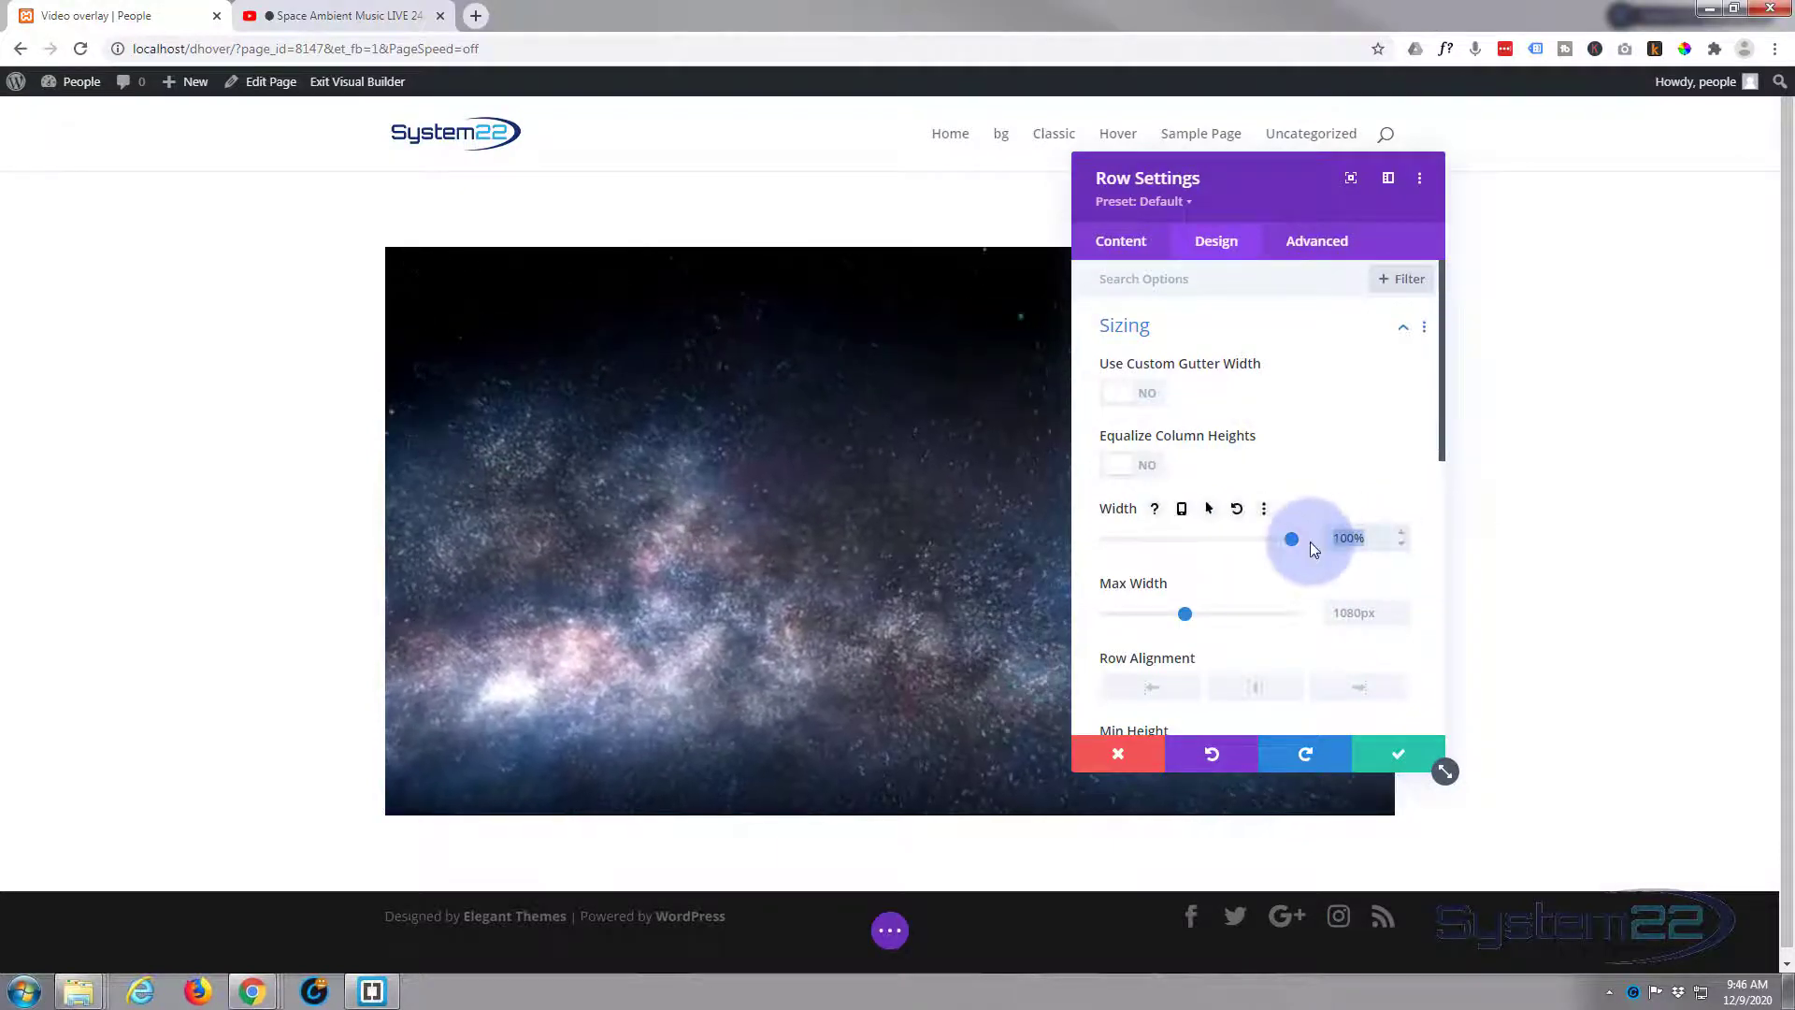
left_click(1343, 607)
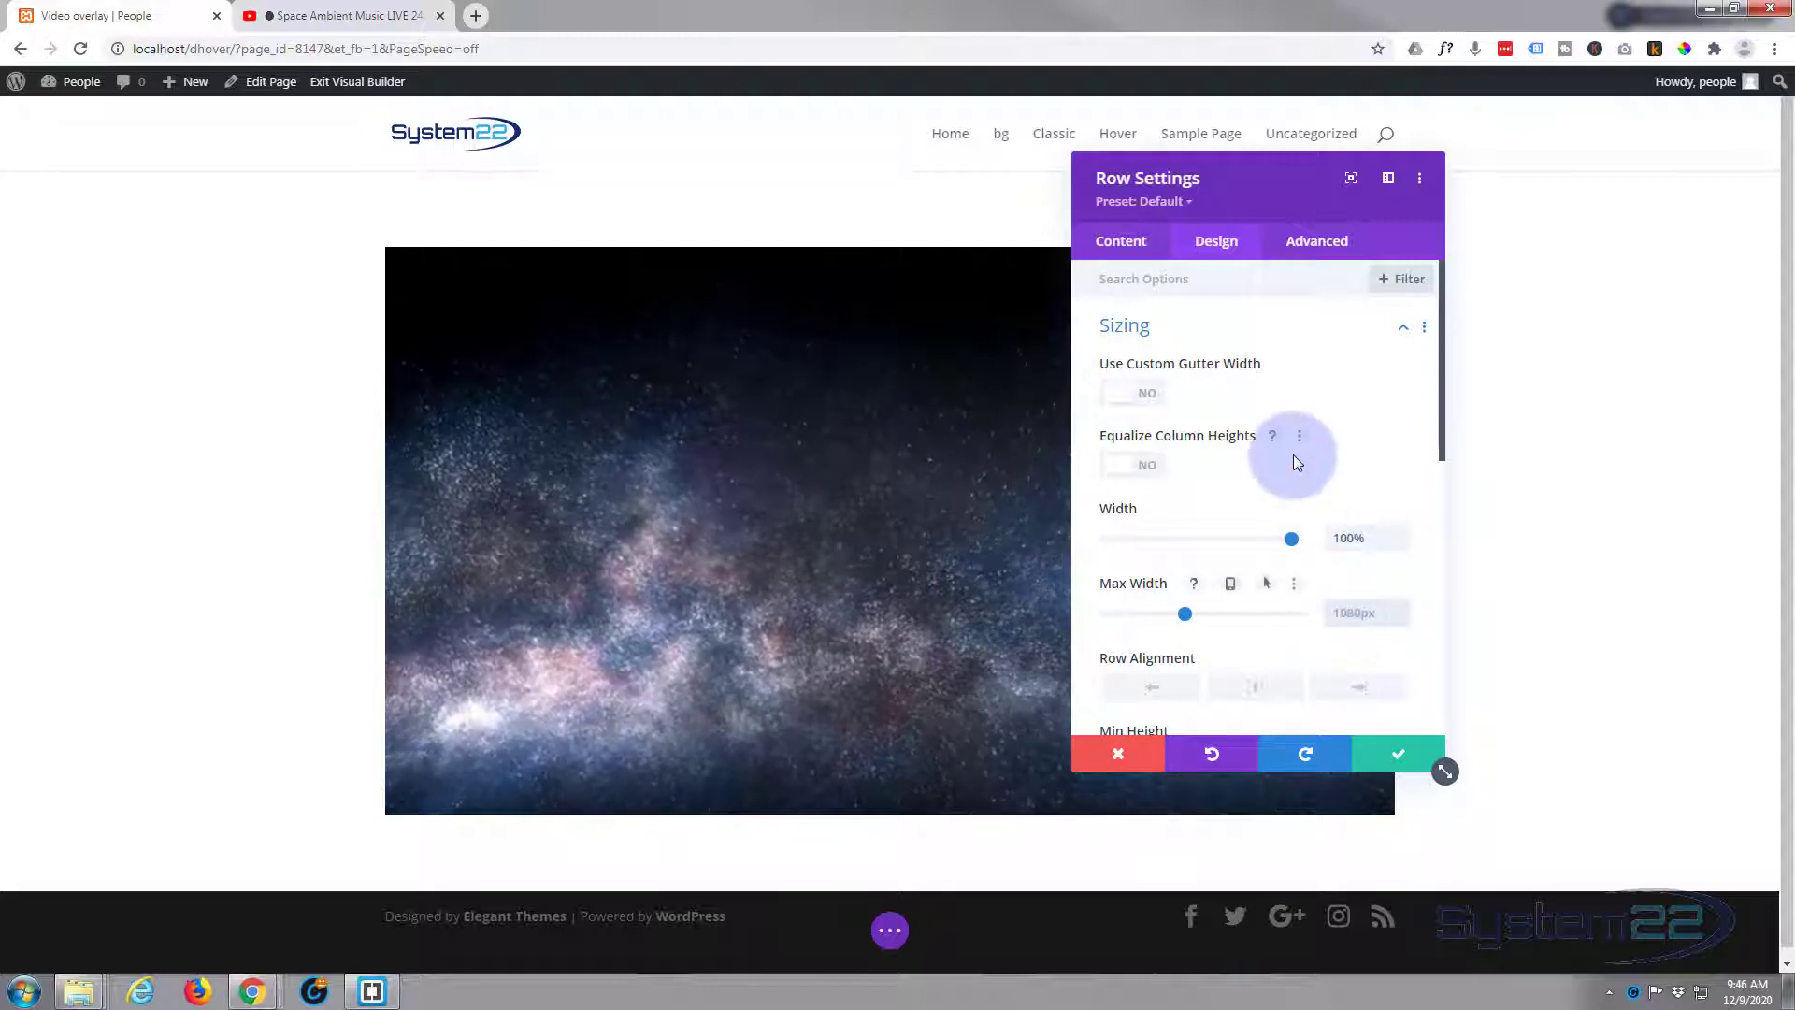
type("100%")
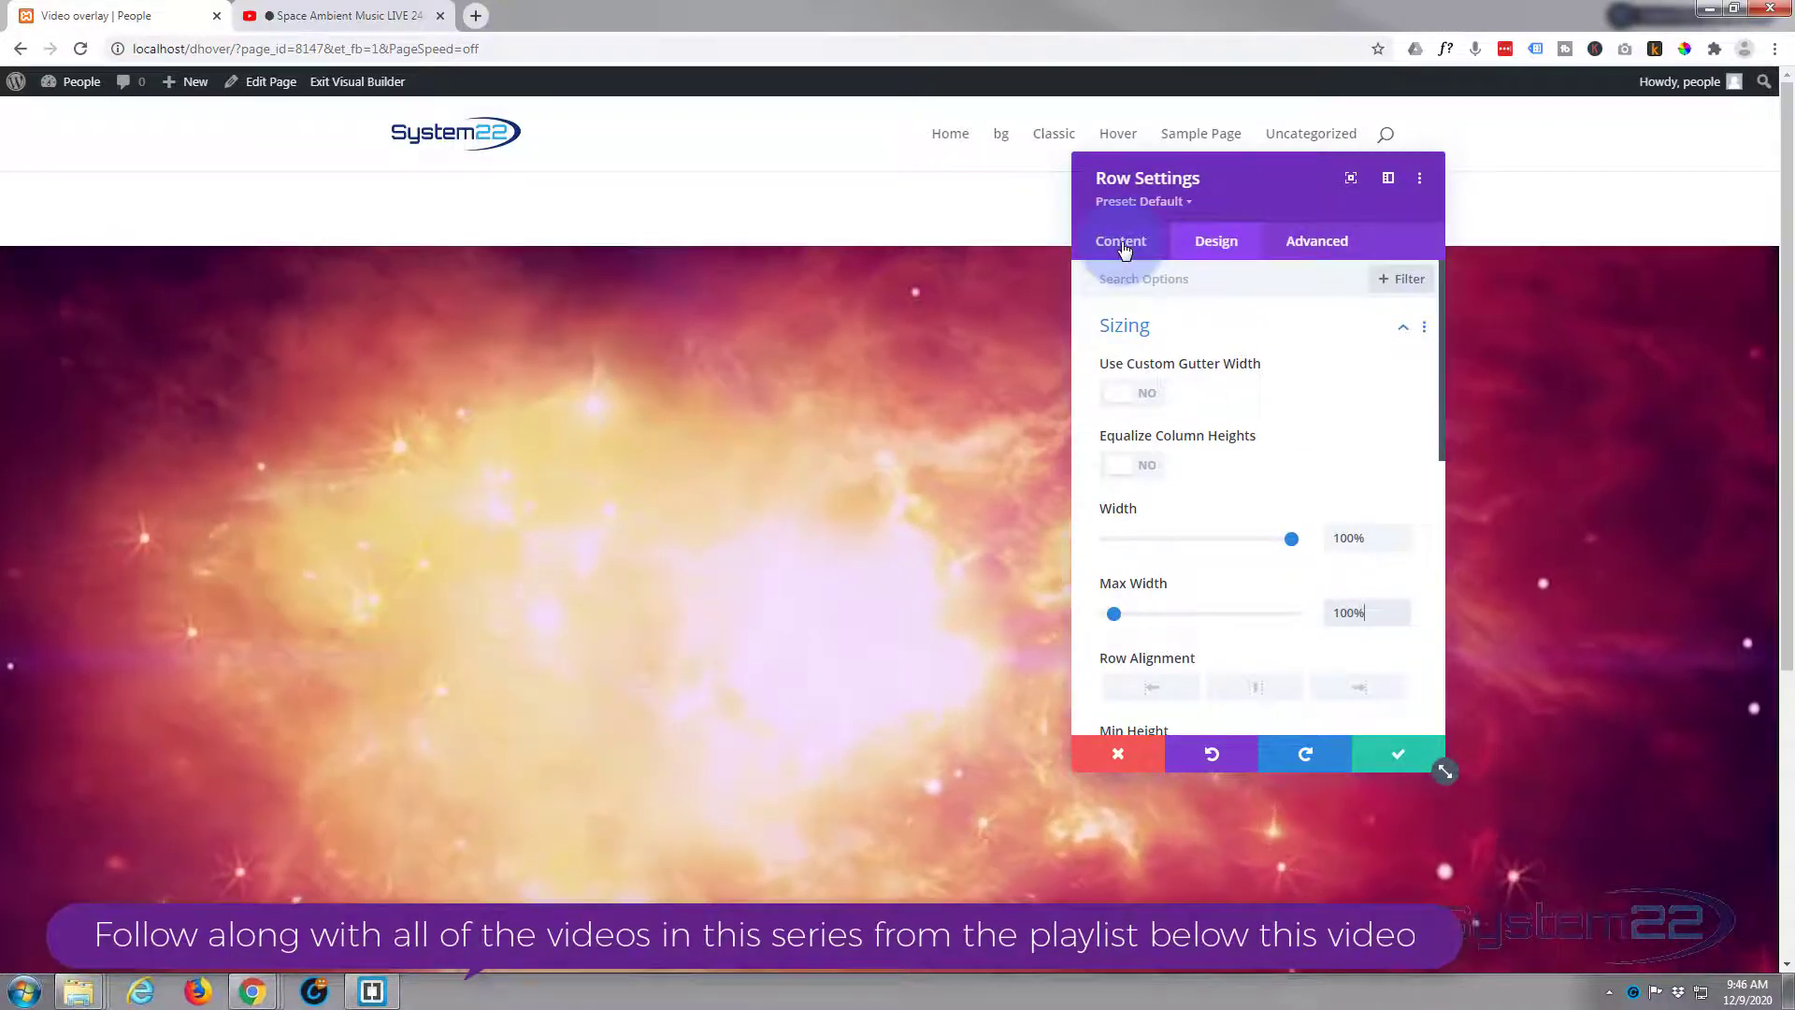
- Set the row's top and bottom padding to 0px with the two values linked, and save the row settings
left_click(1227, 342)
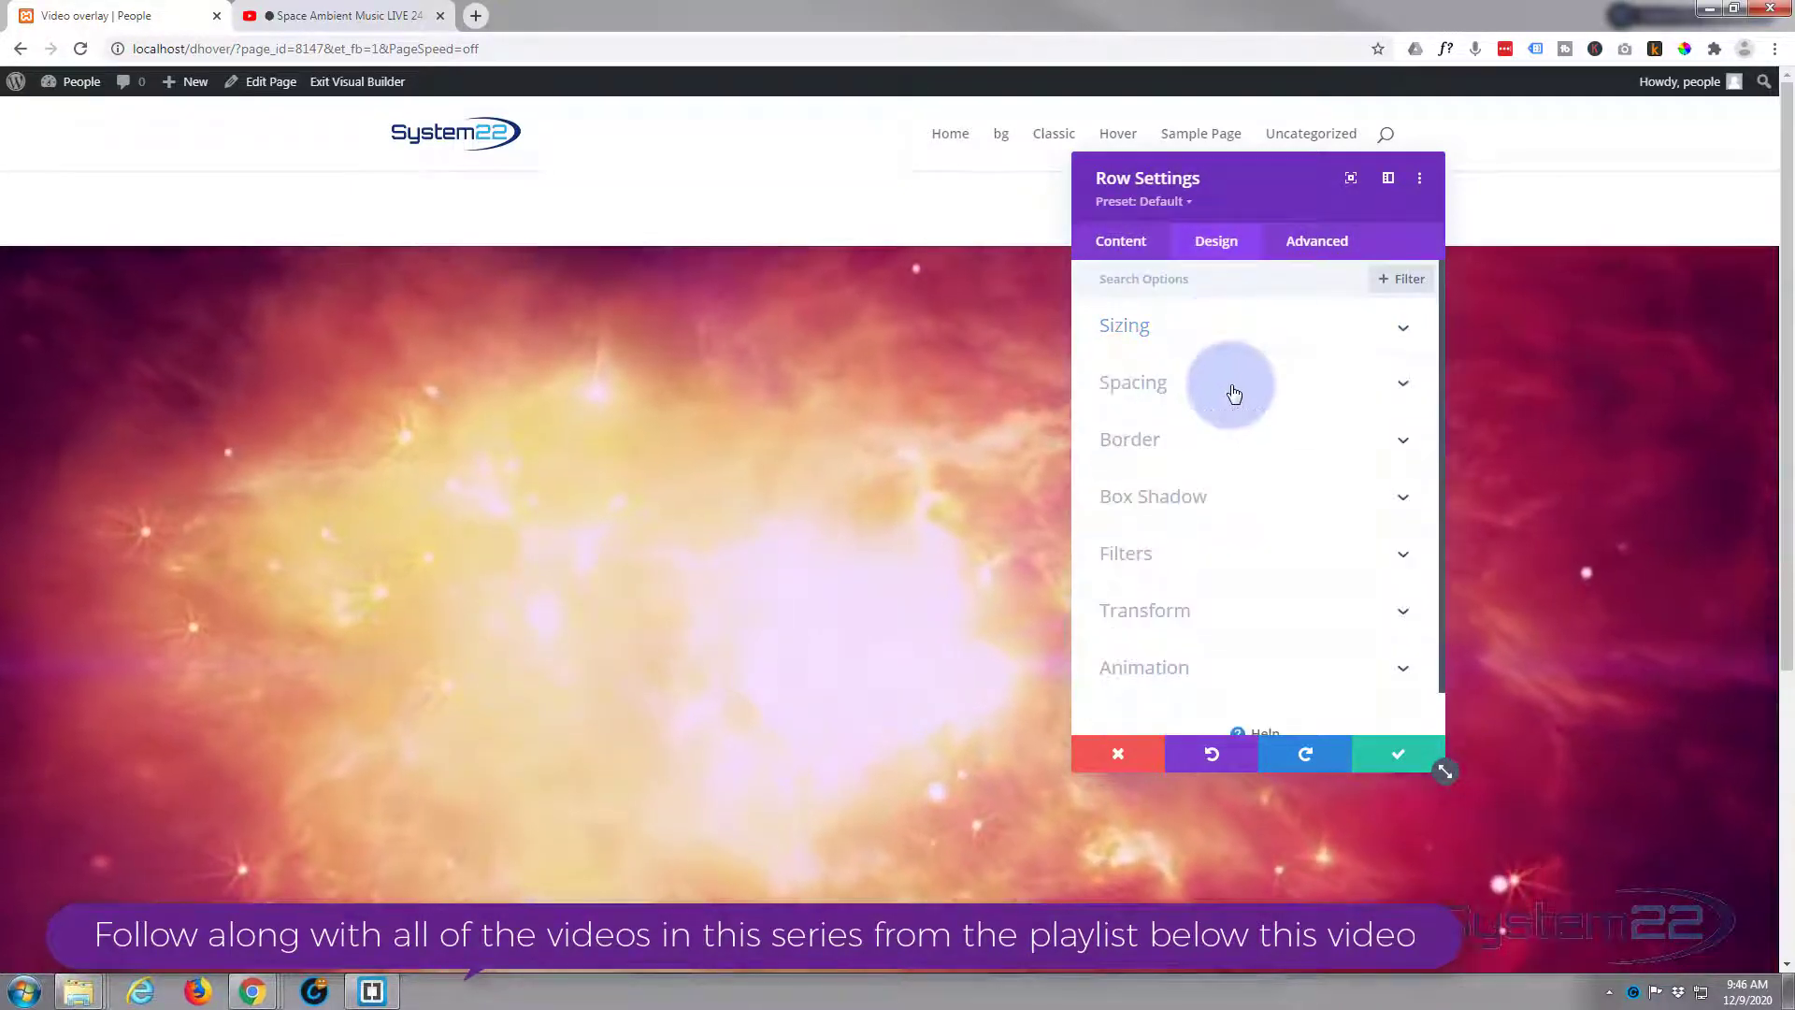
left_click(1232, 387)
left_click(1127, 448)
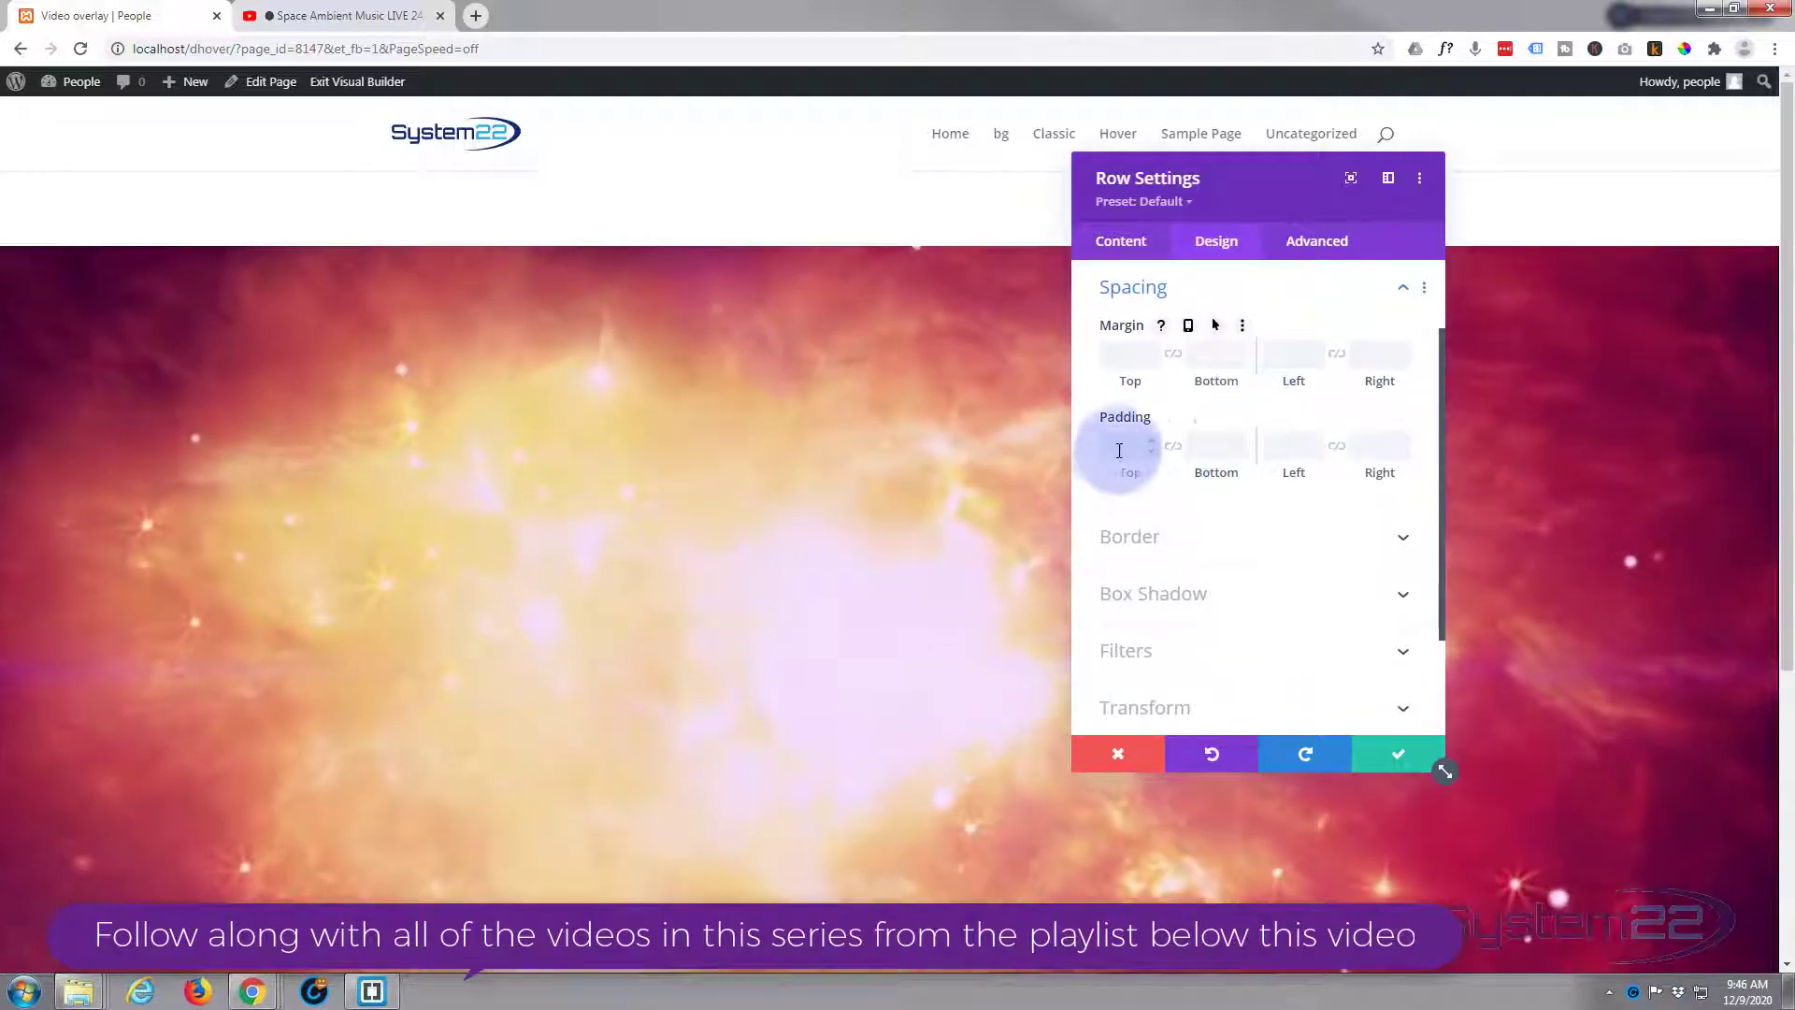
type("0px")
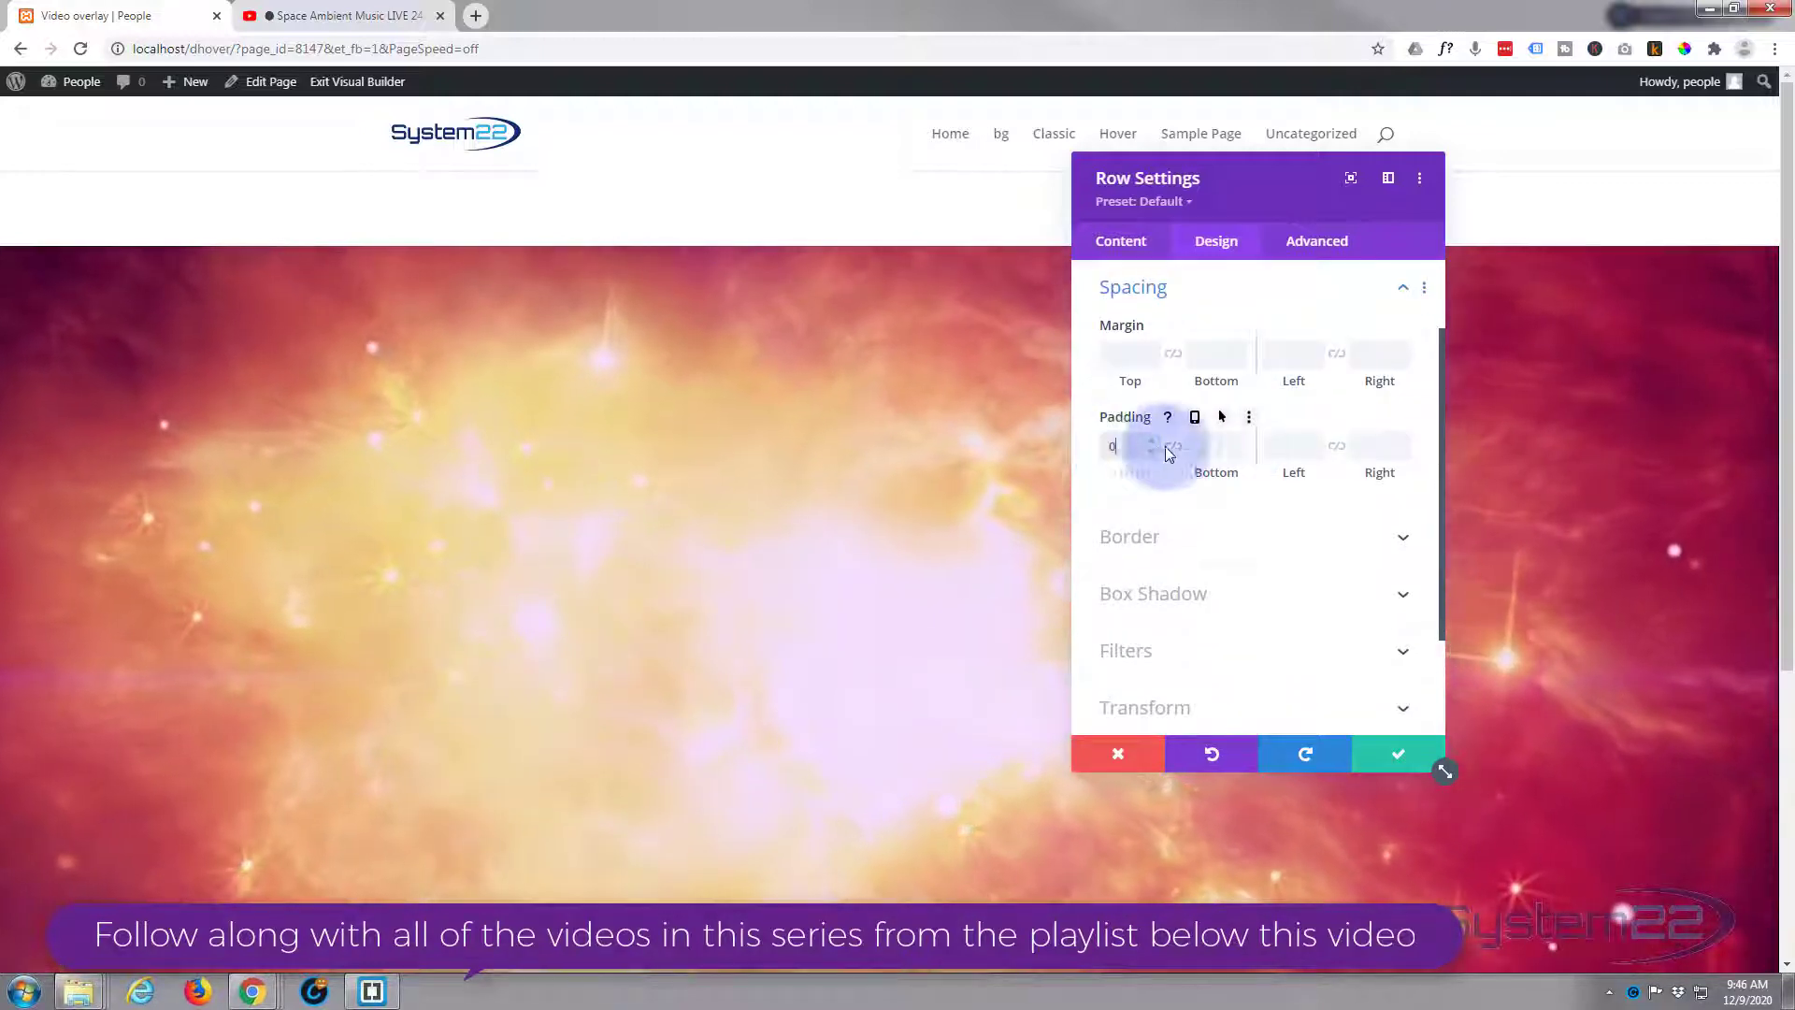
left_click(1175, 451)
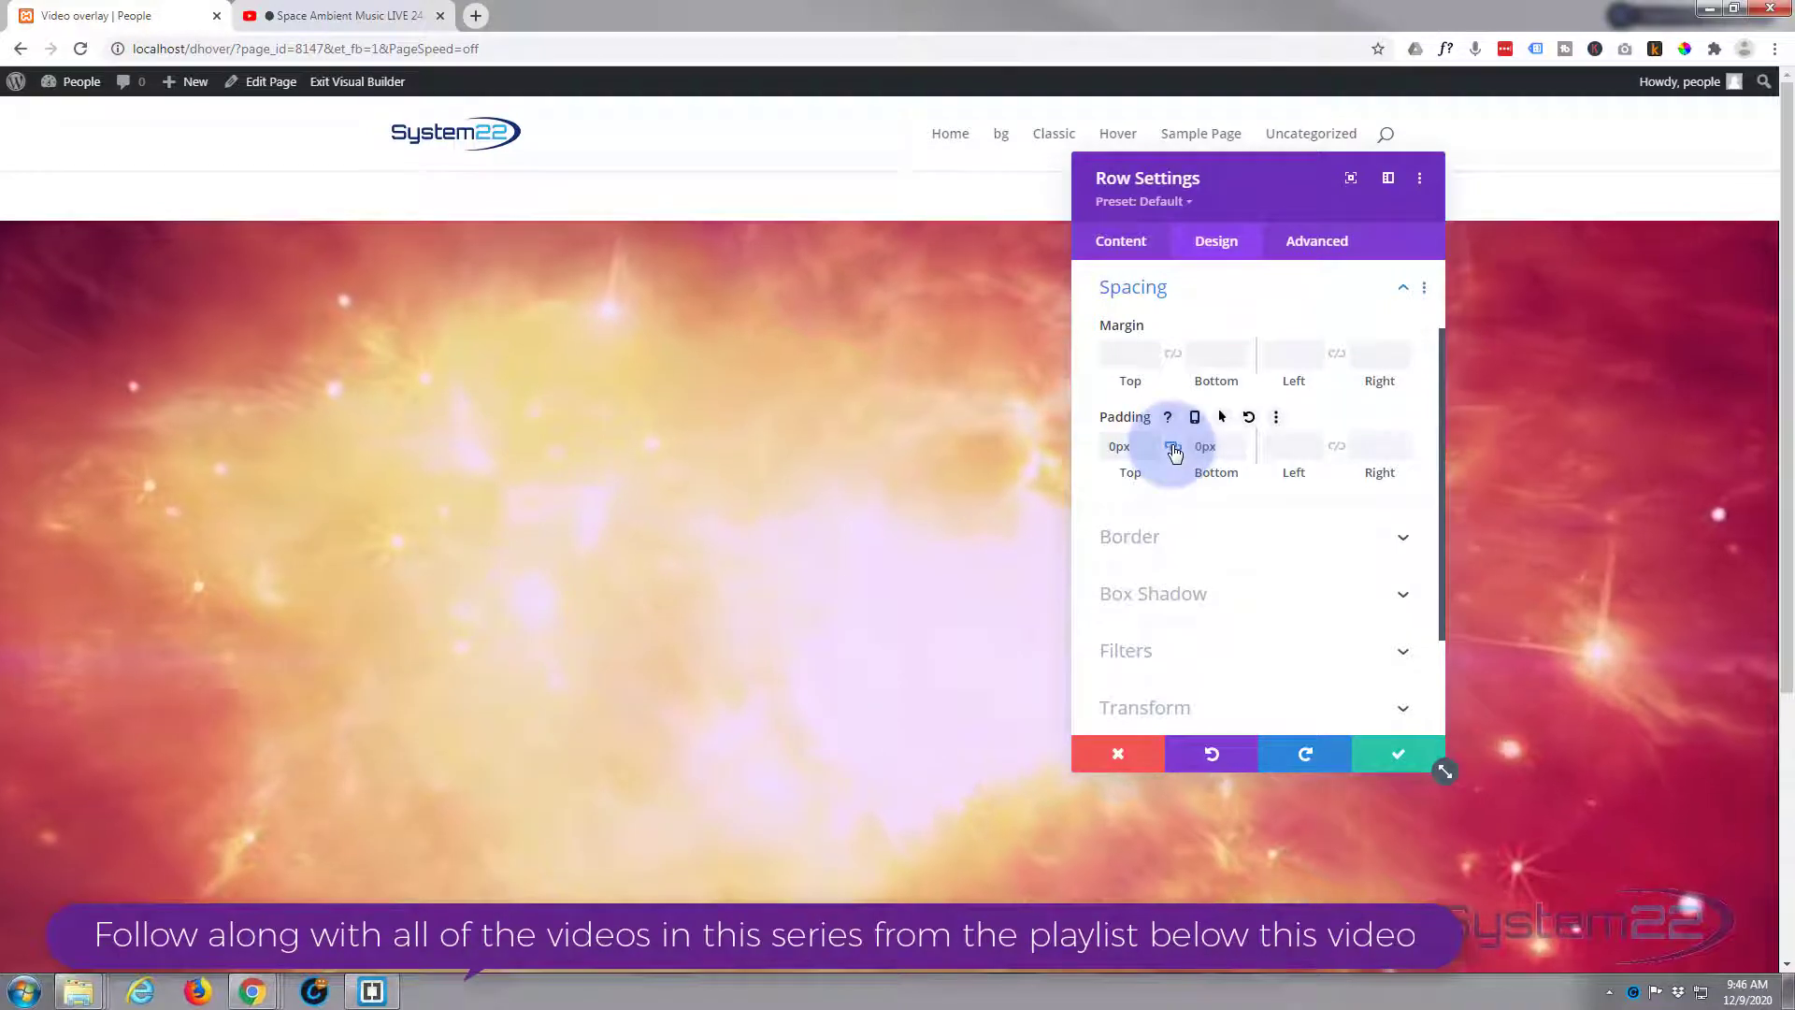
left_click(1208, 503)
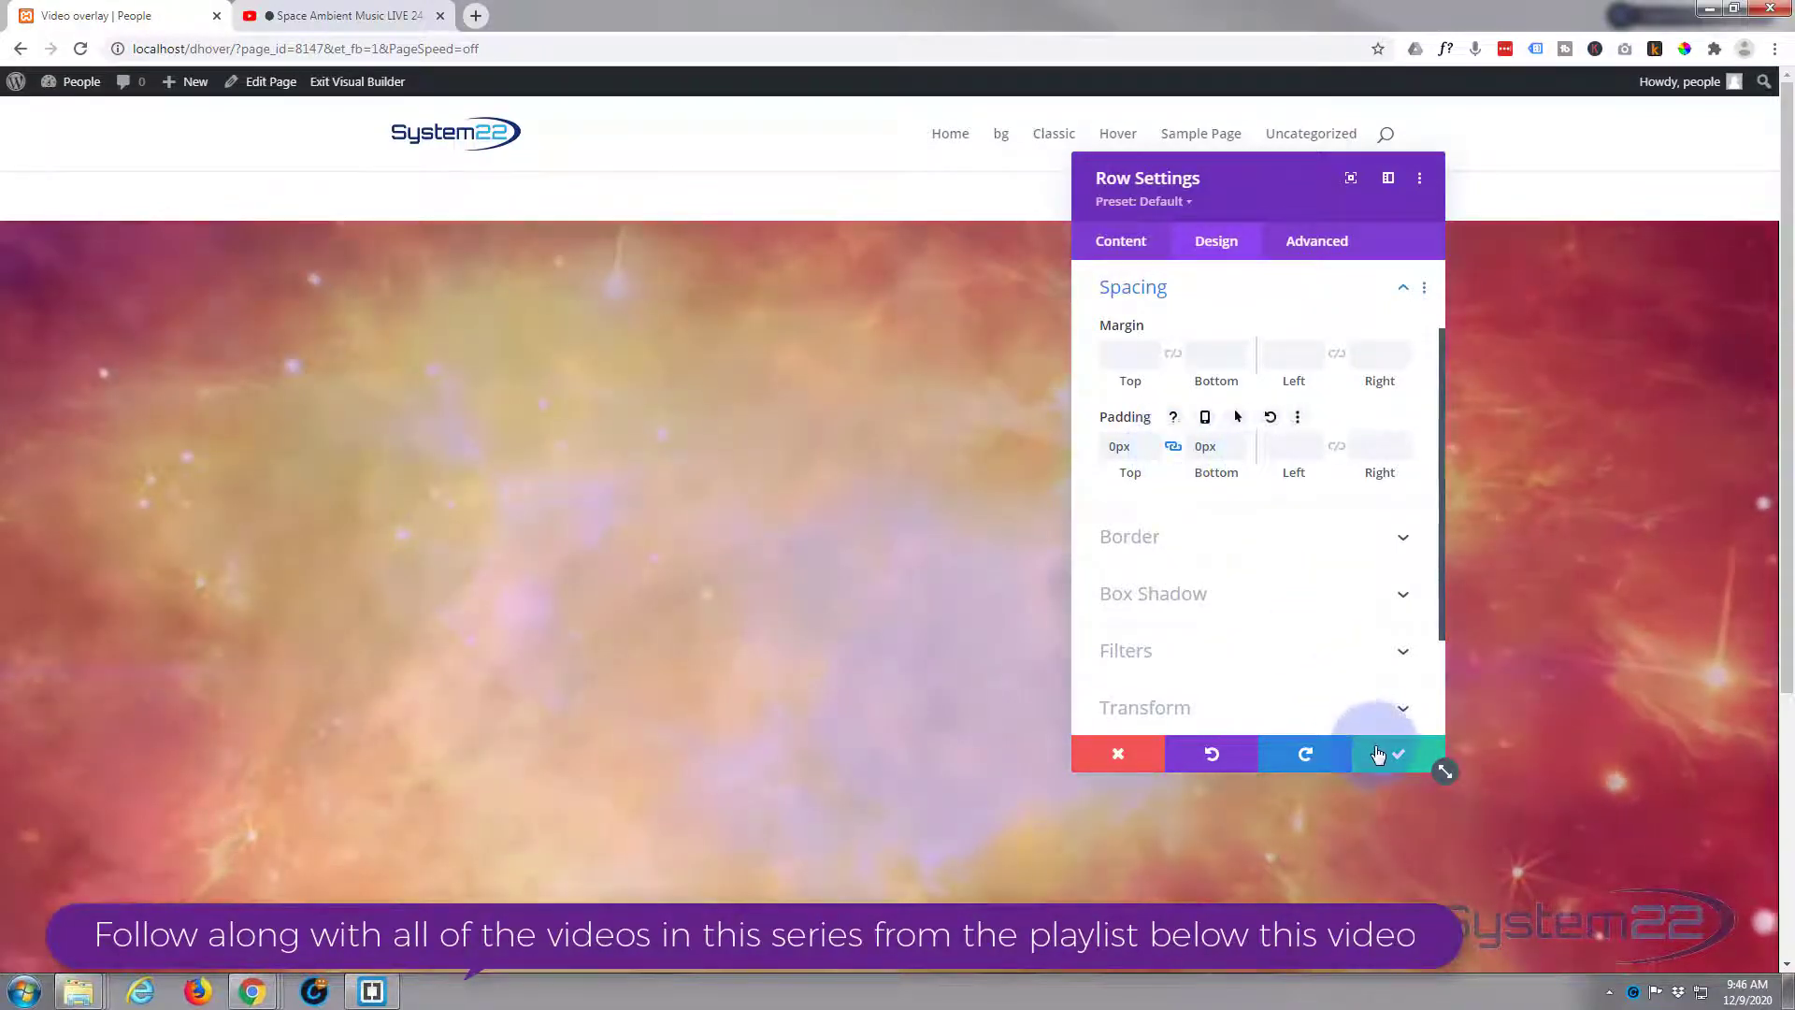
left_click(1393, 753)
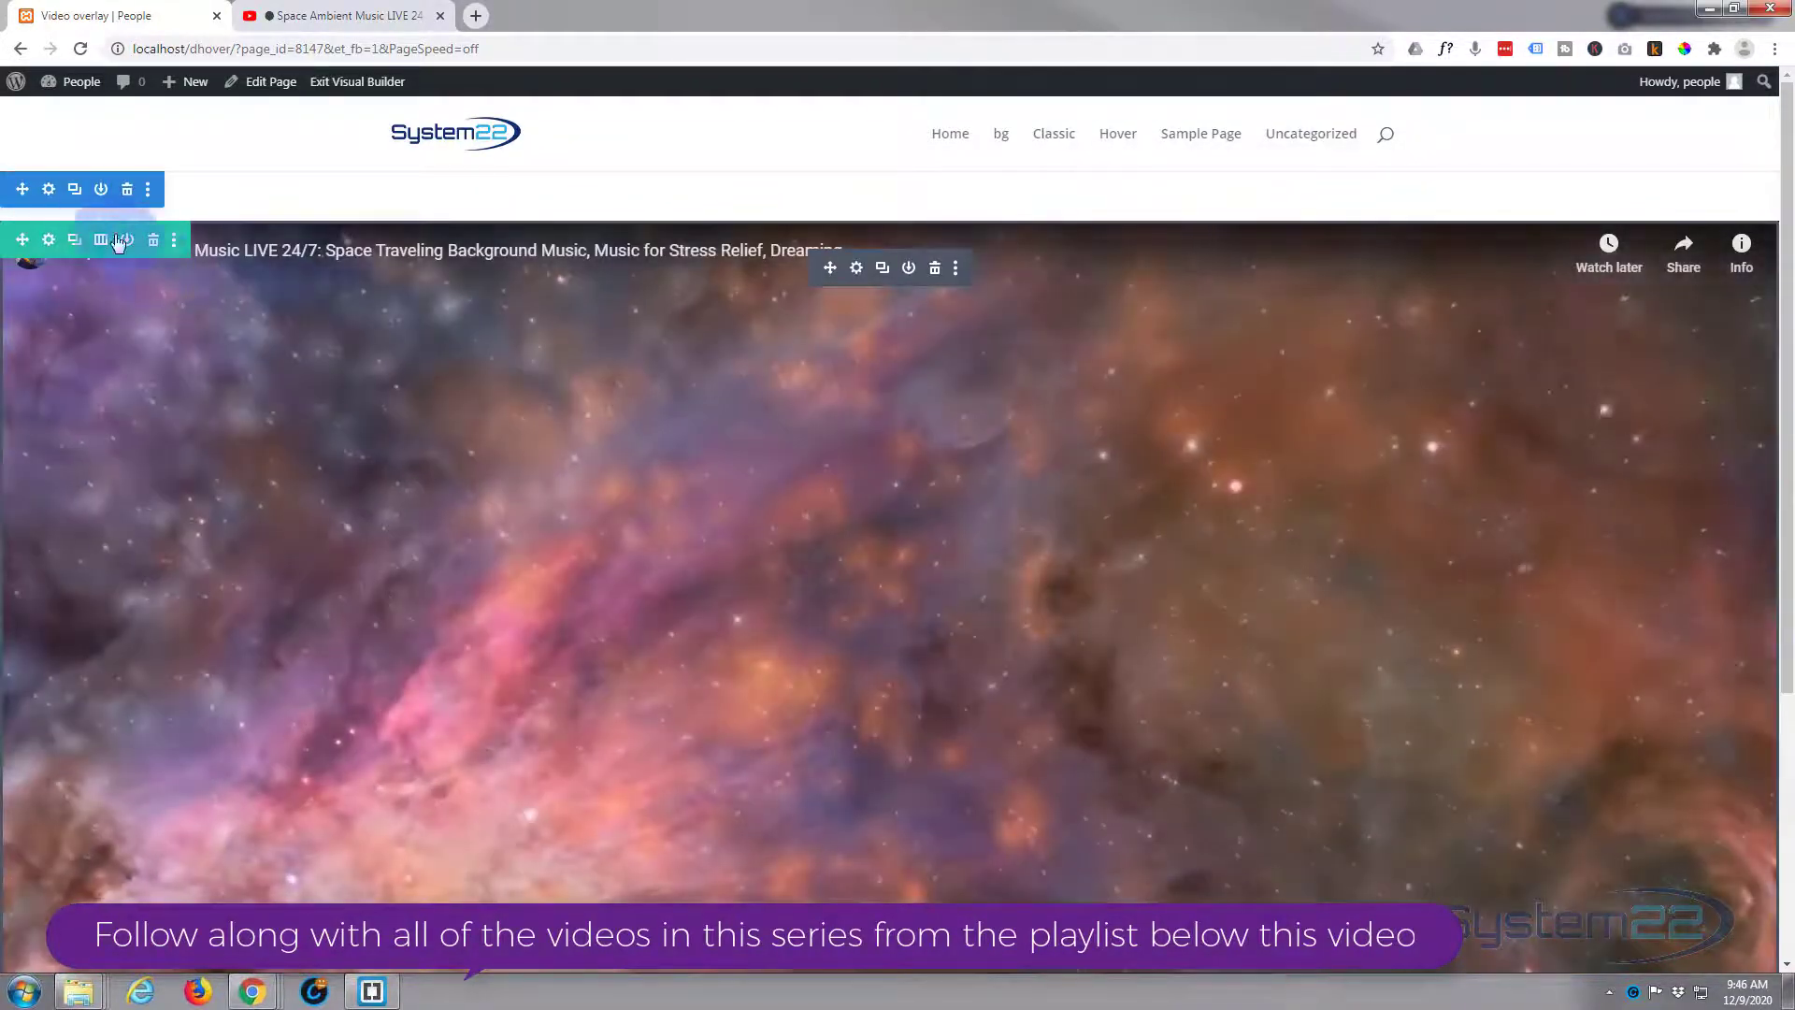
- Set the section's linked top and bottom padding to 0px, check the video's edges on the page, and save the section settings
left_click(50, 191)
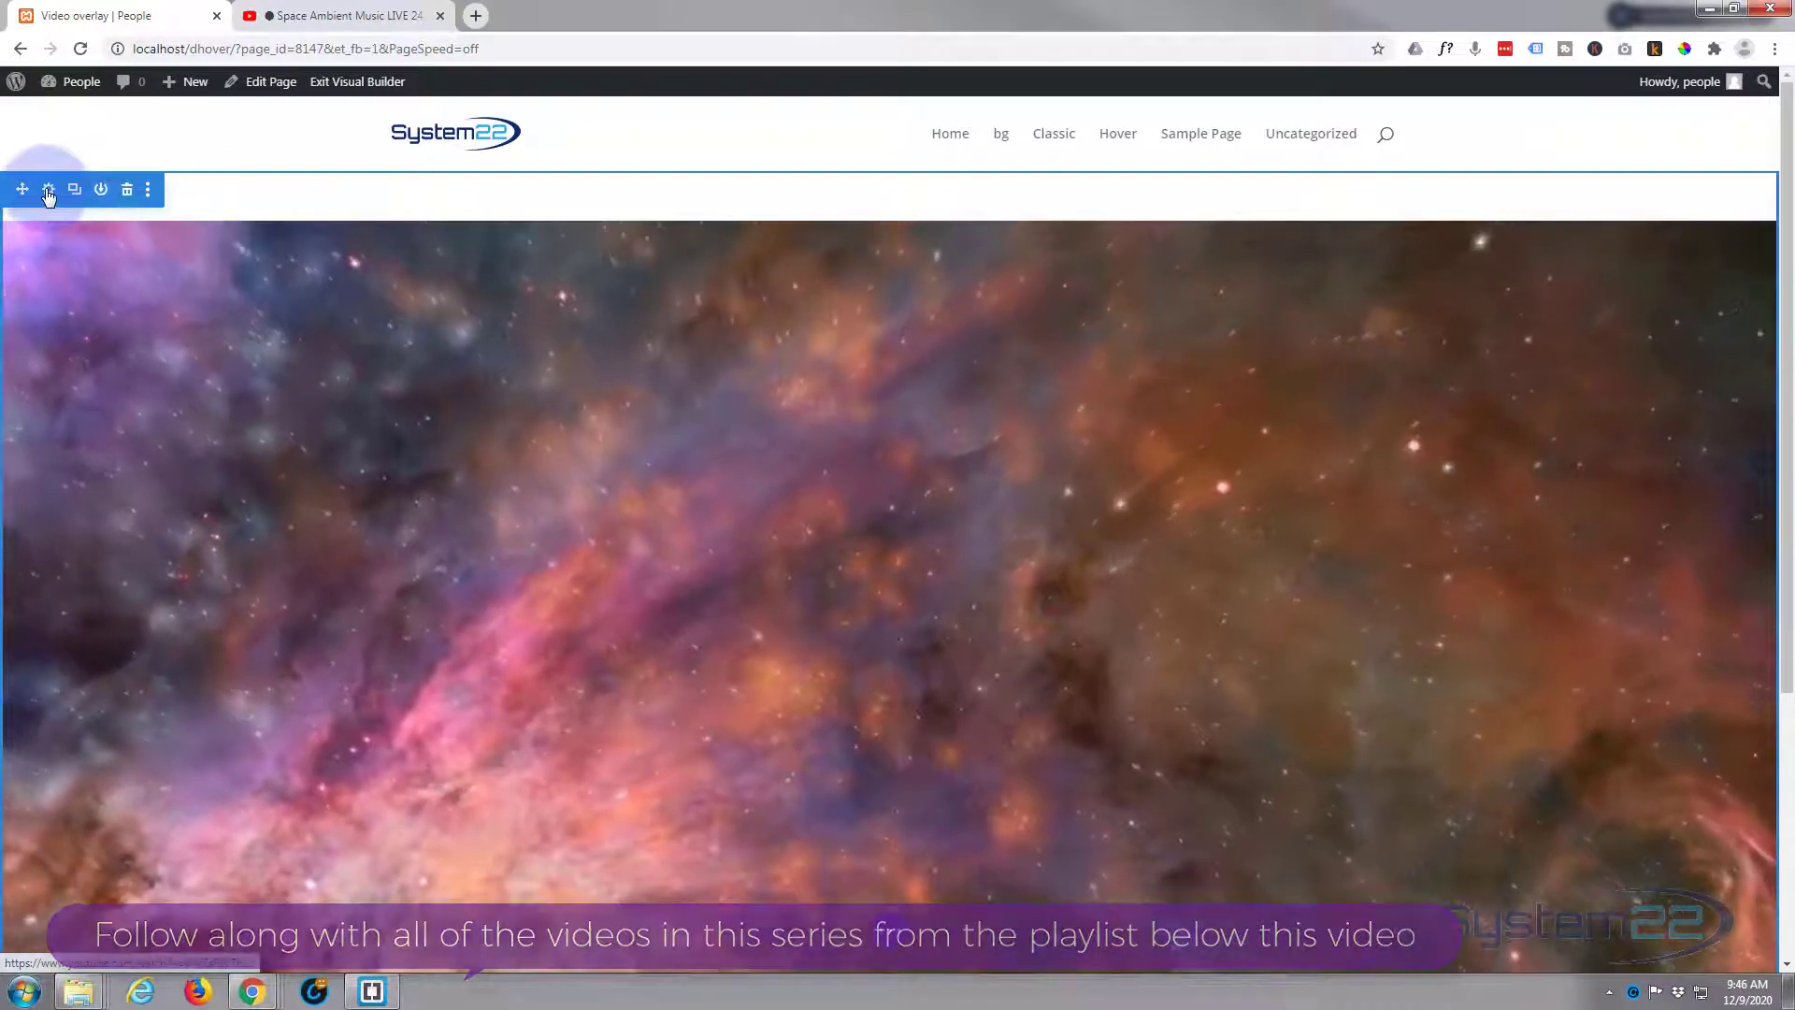
left_click(1259, 250)
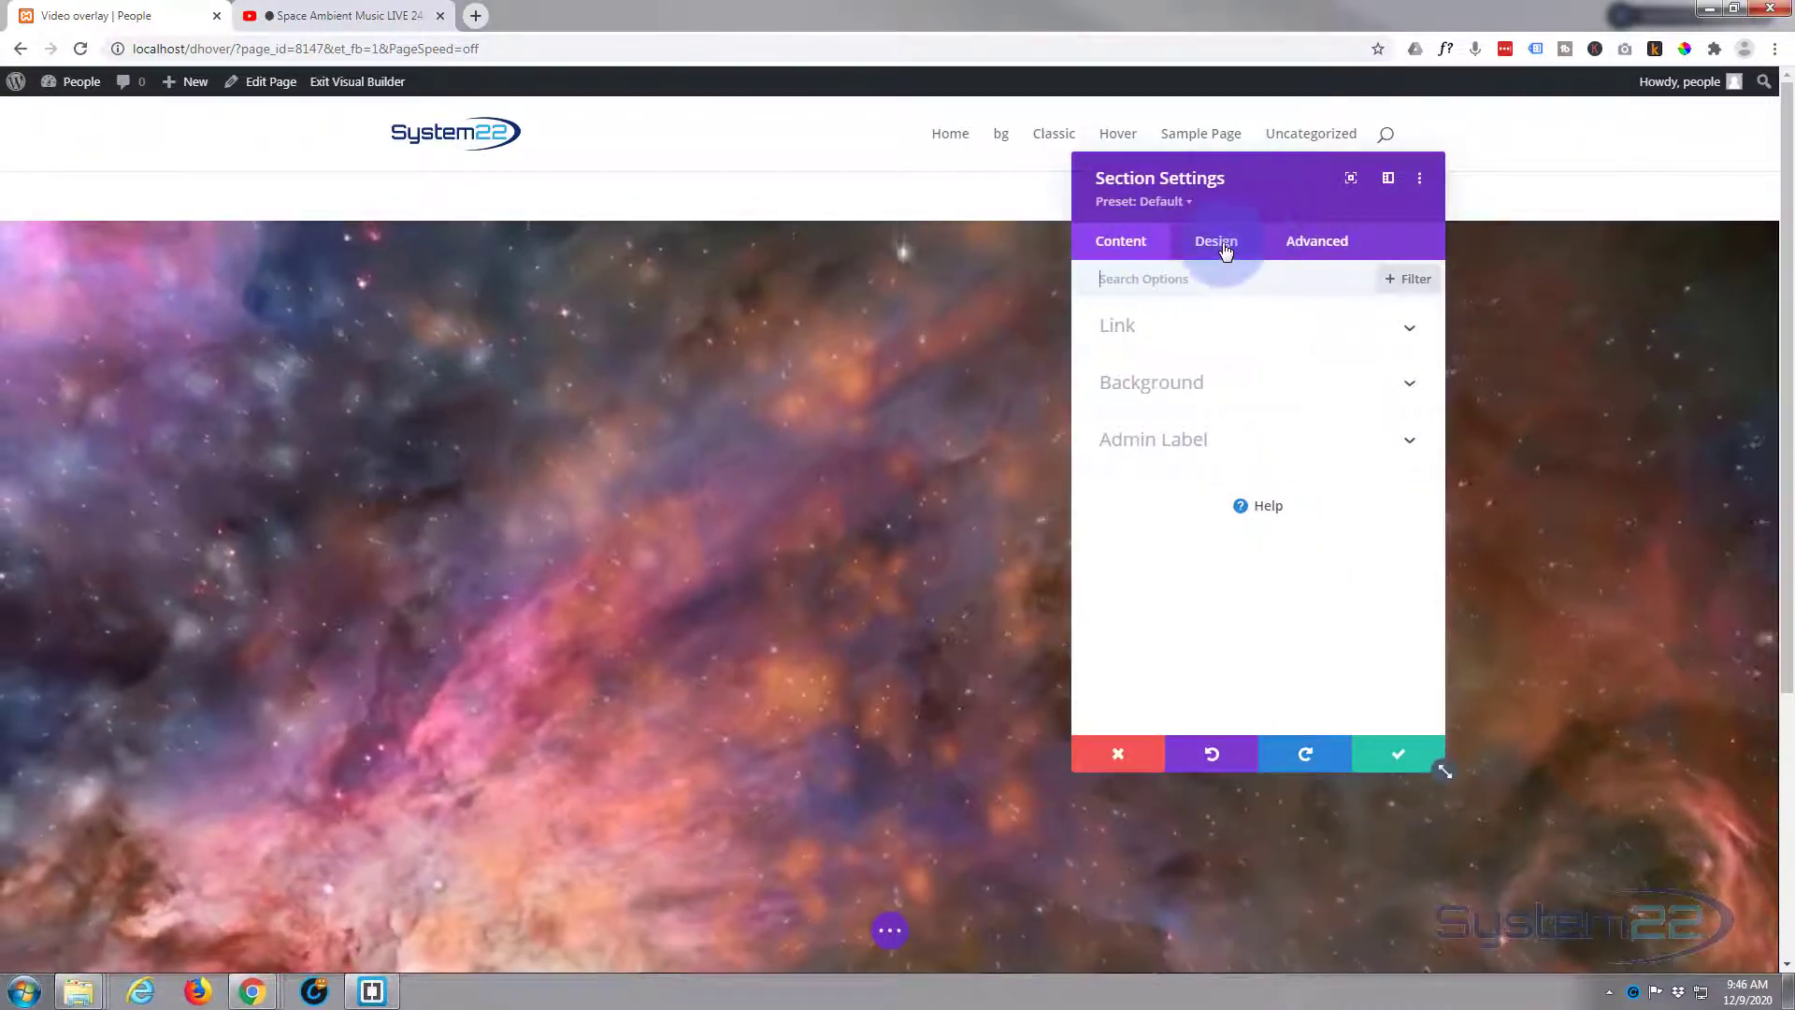
left_click(1231, 498)
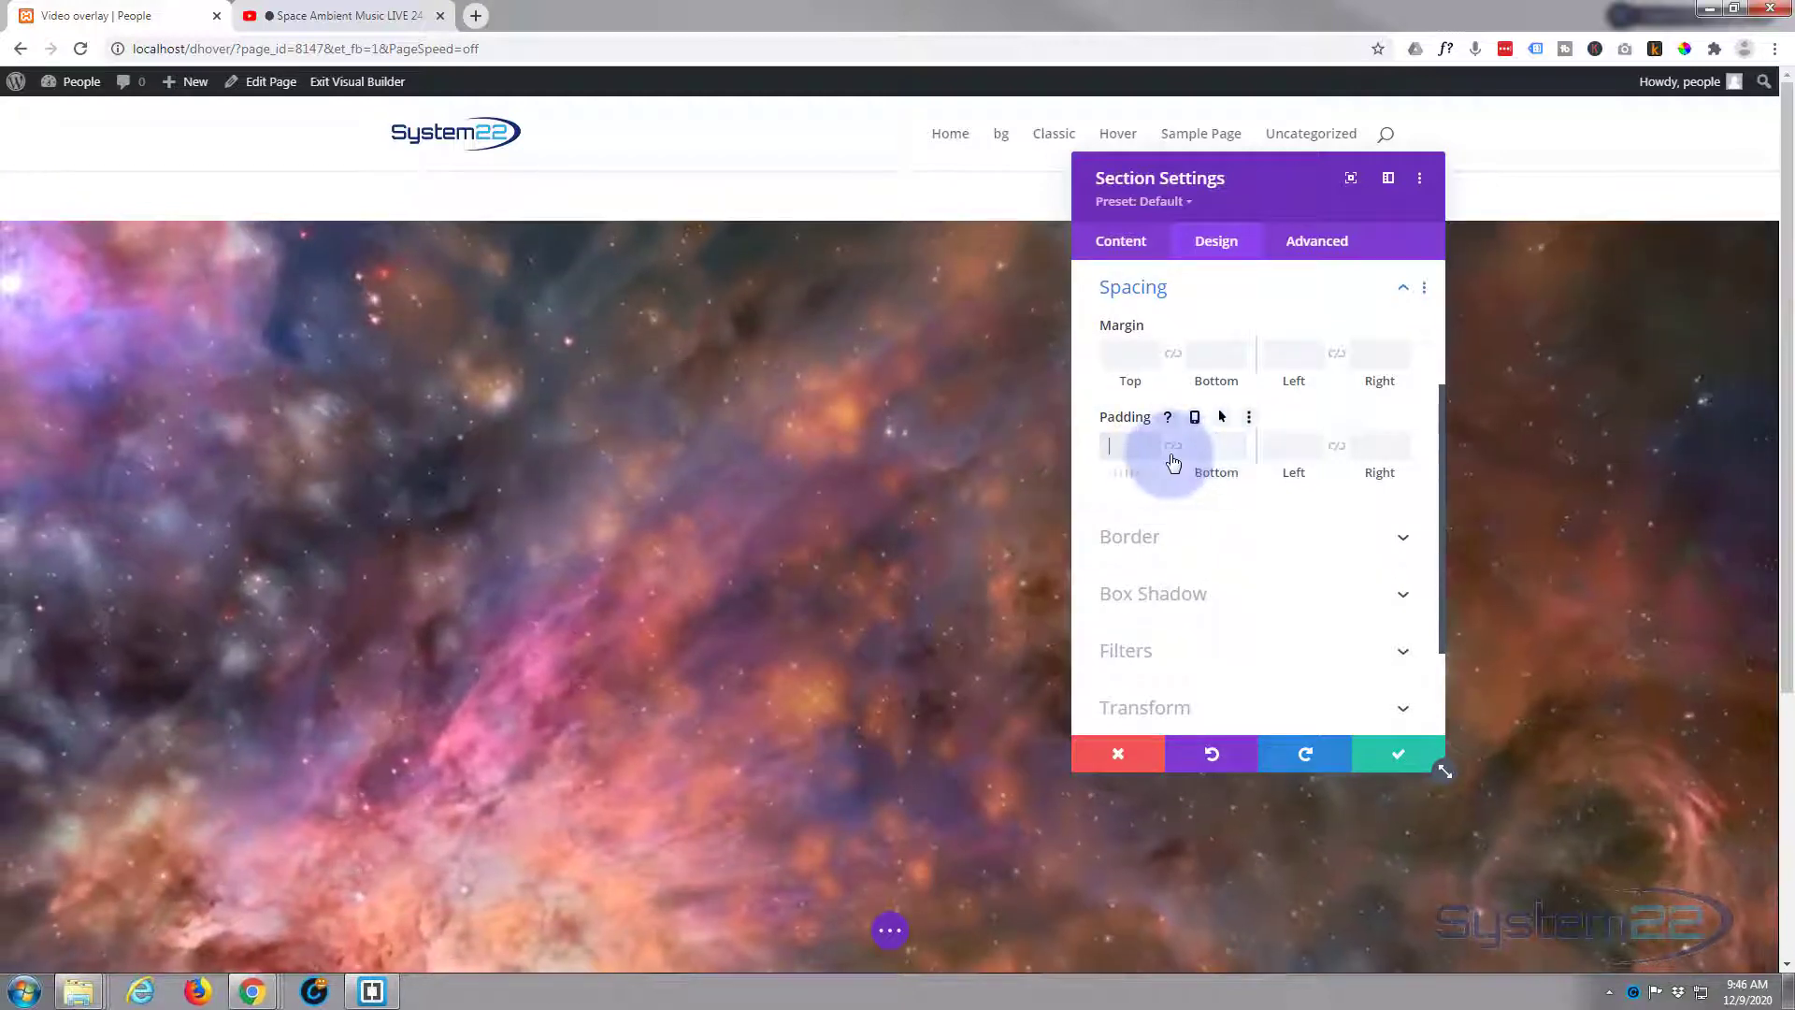
left_click(1166, 462)
type("0")
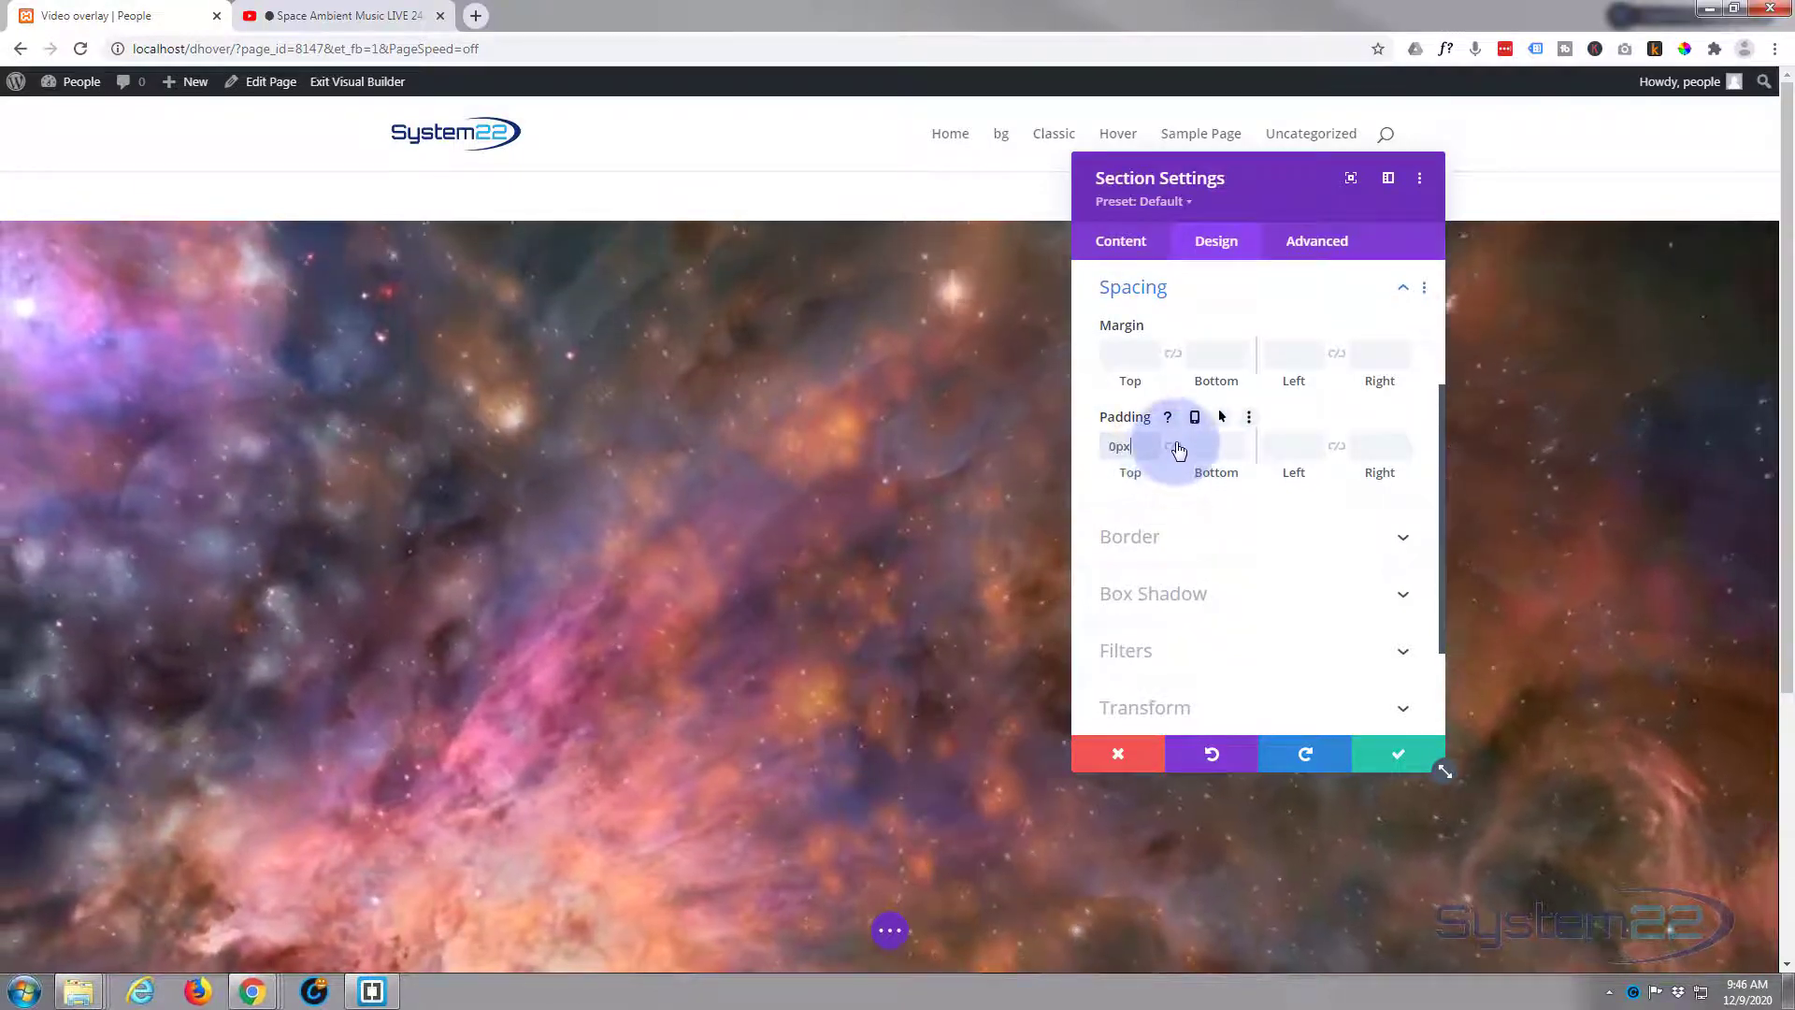
left_click(1173, 446)
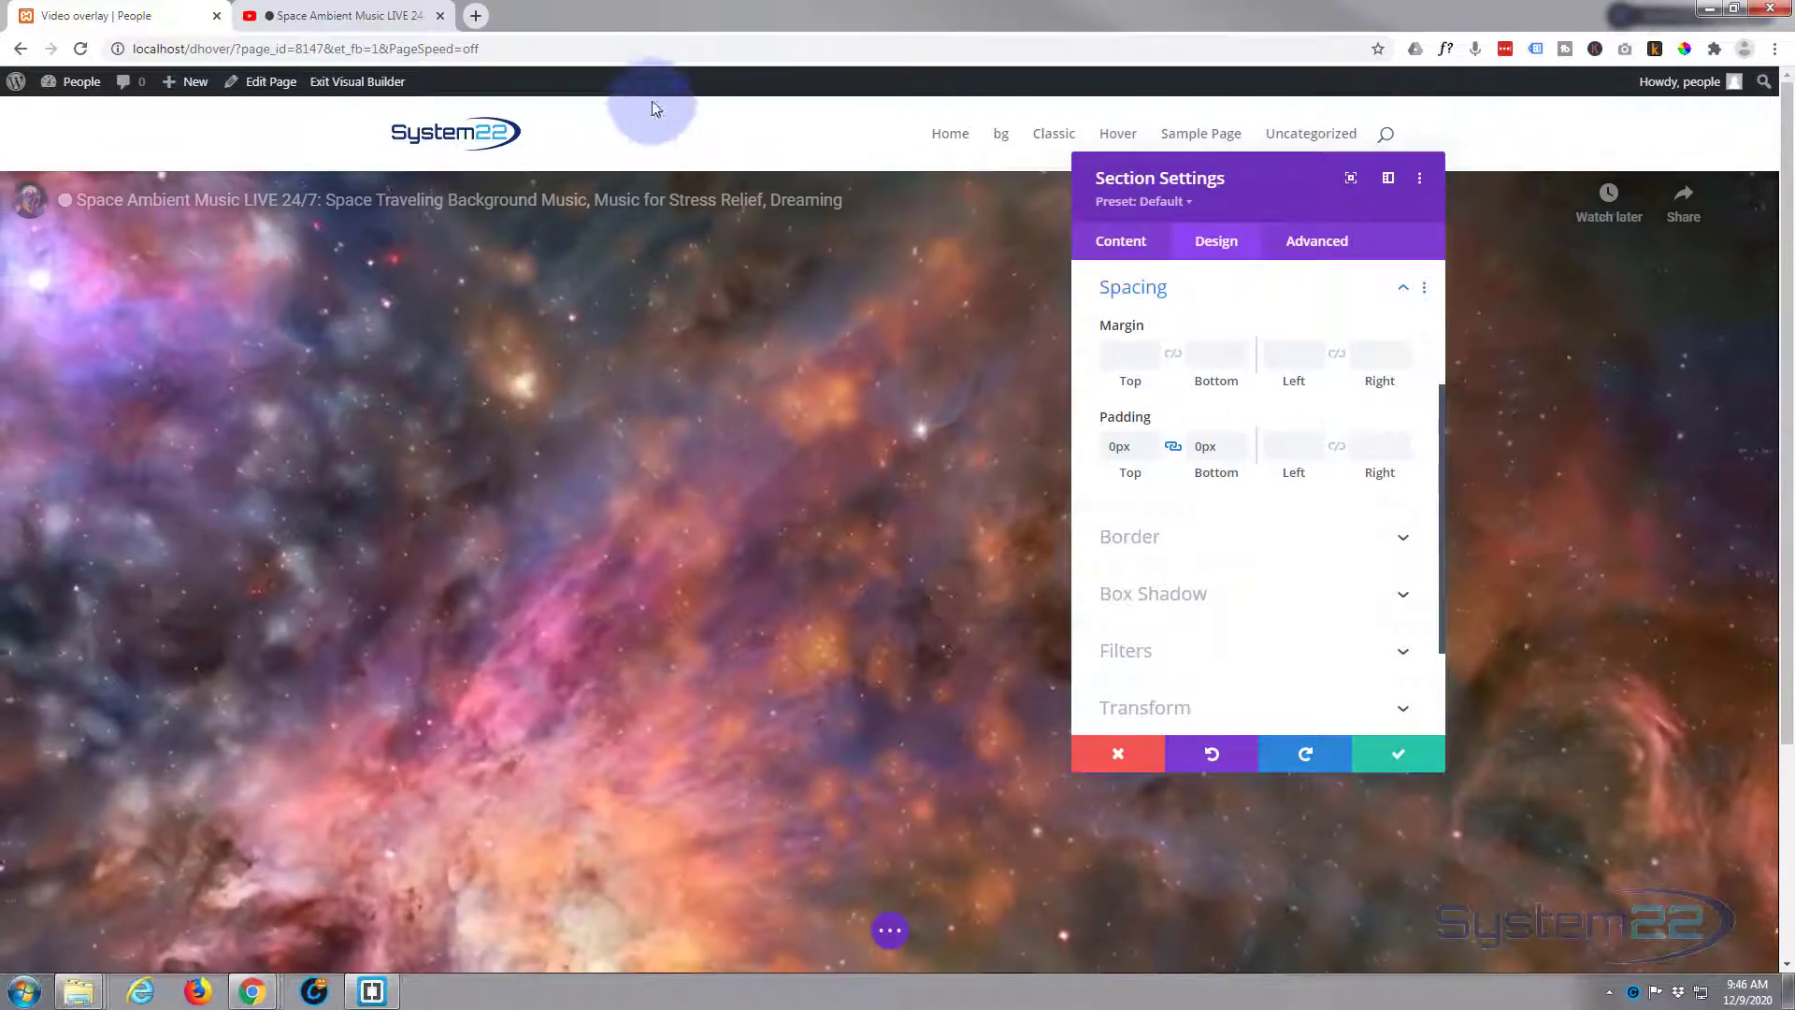
scroll(588, 505, "down", 3)
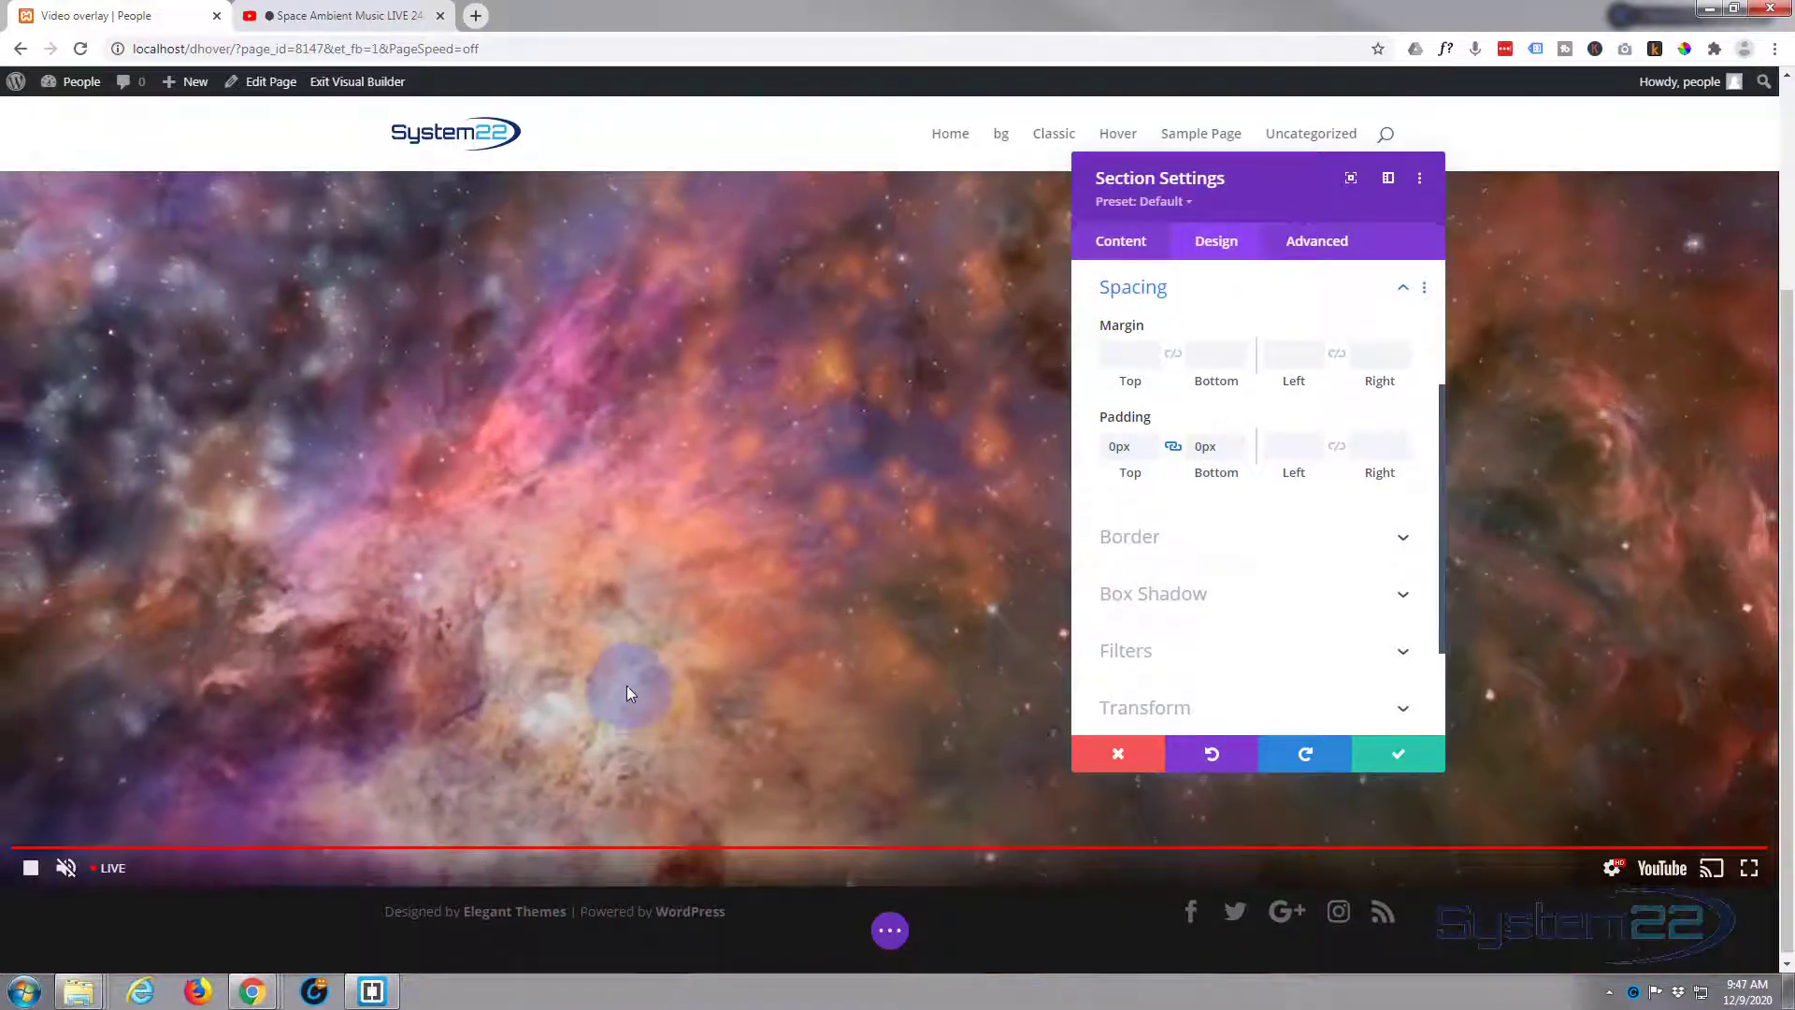
scroll(627, 686, "up", 3)
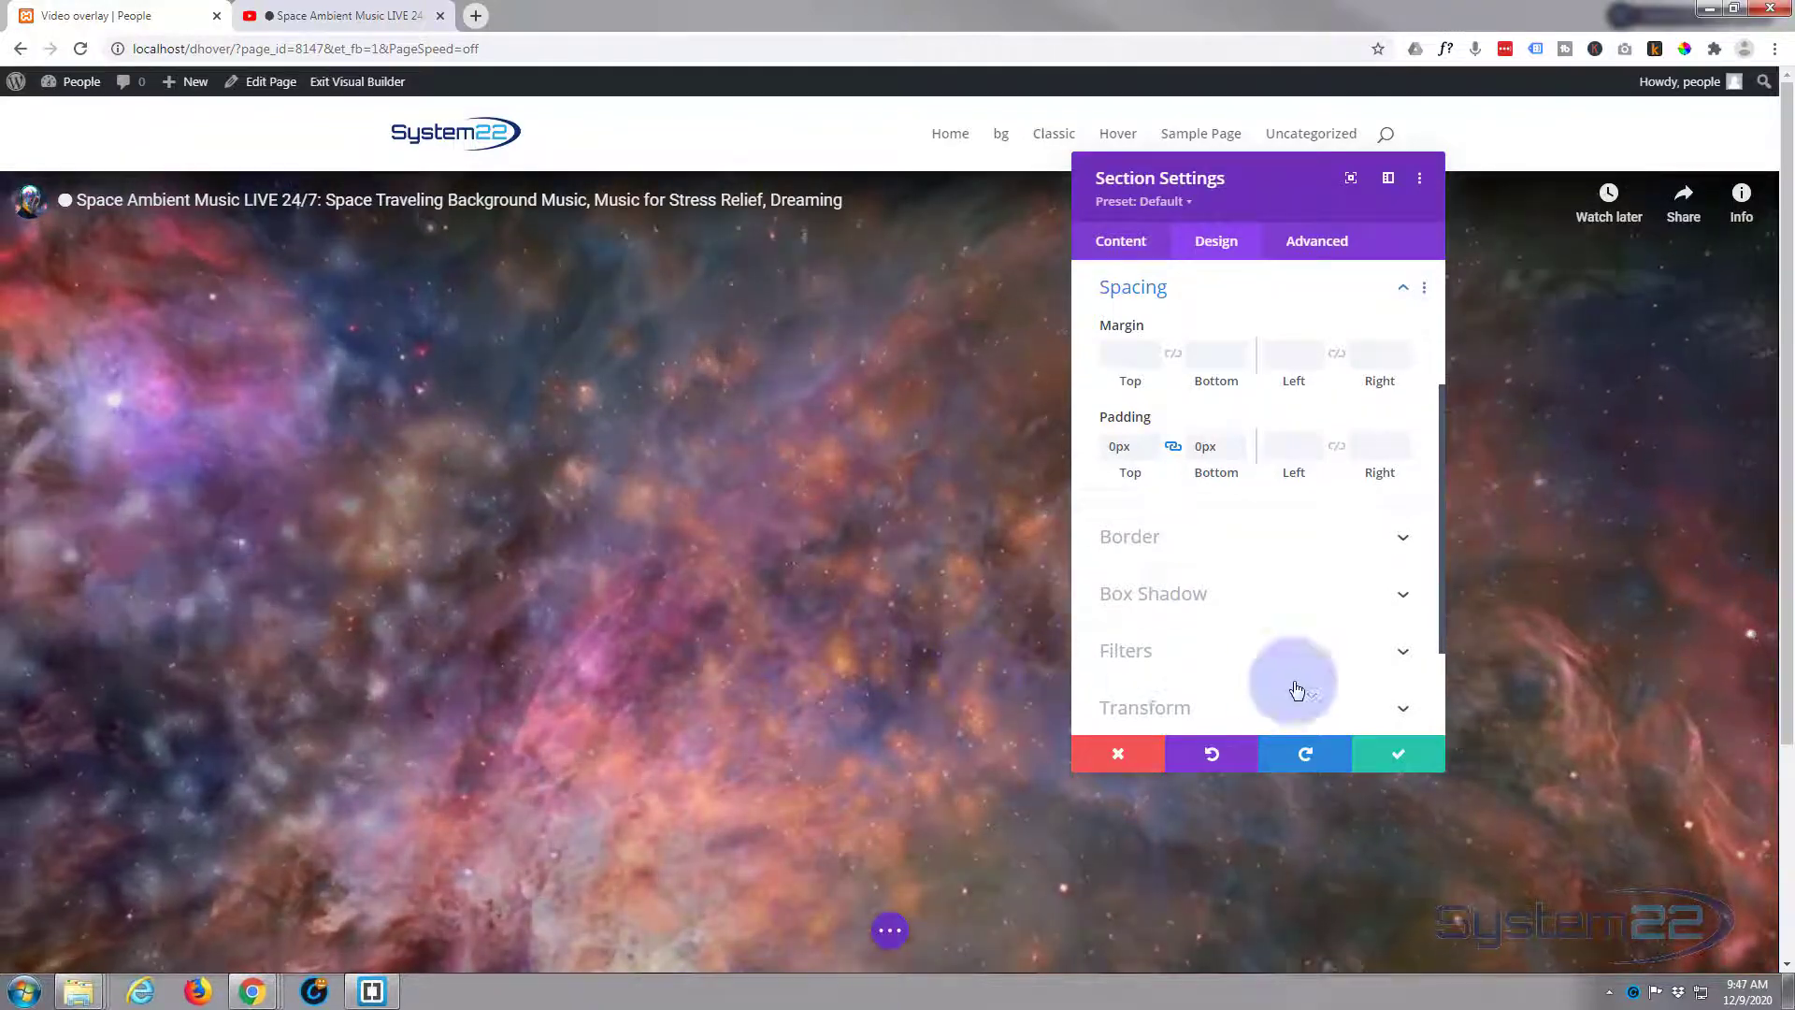
left_click(1402, 760)
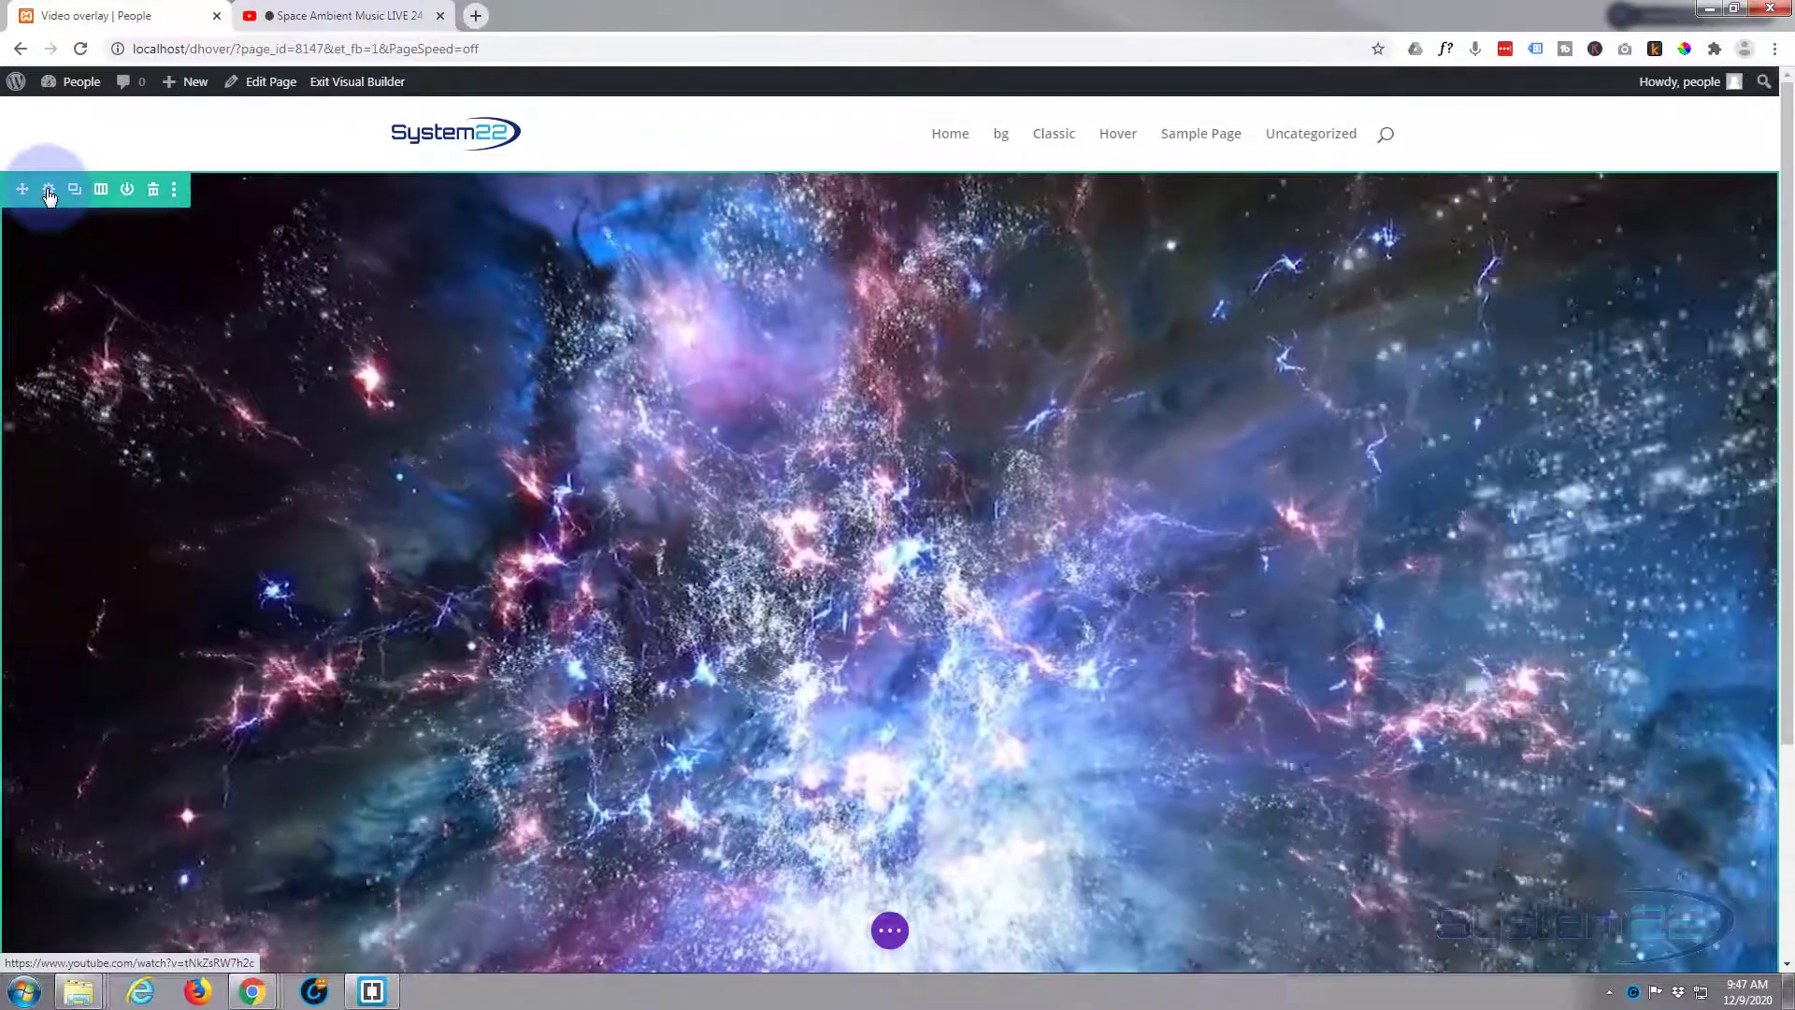
- Set both the horizontal and vertical overflow of the video row to Hidden
left_click(49, 190)
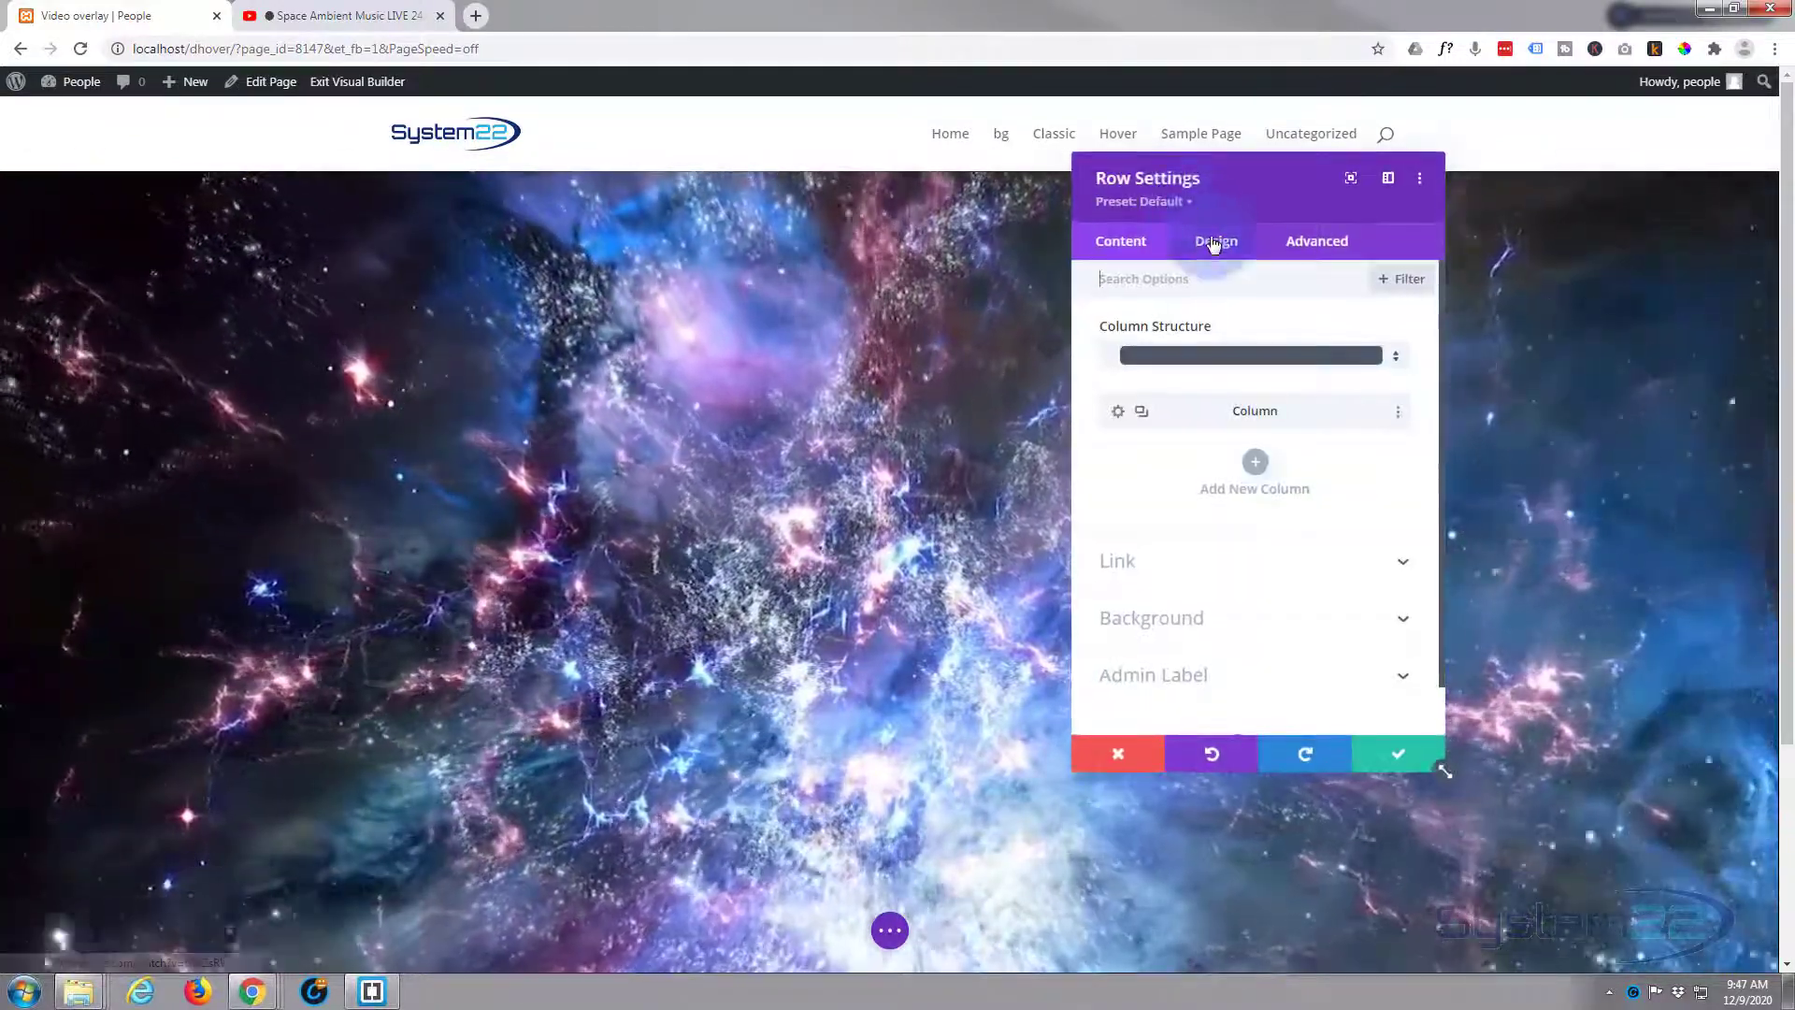
left_click(1215, 242)
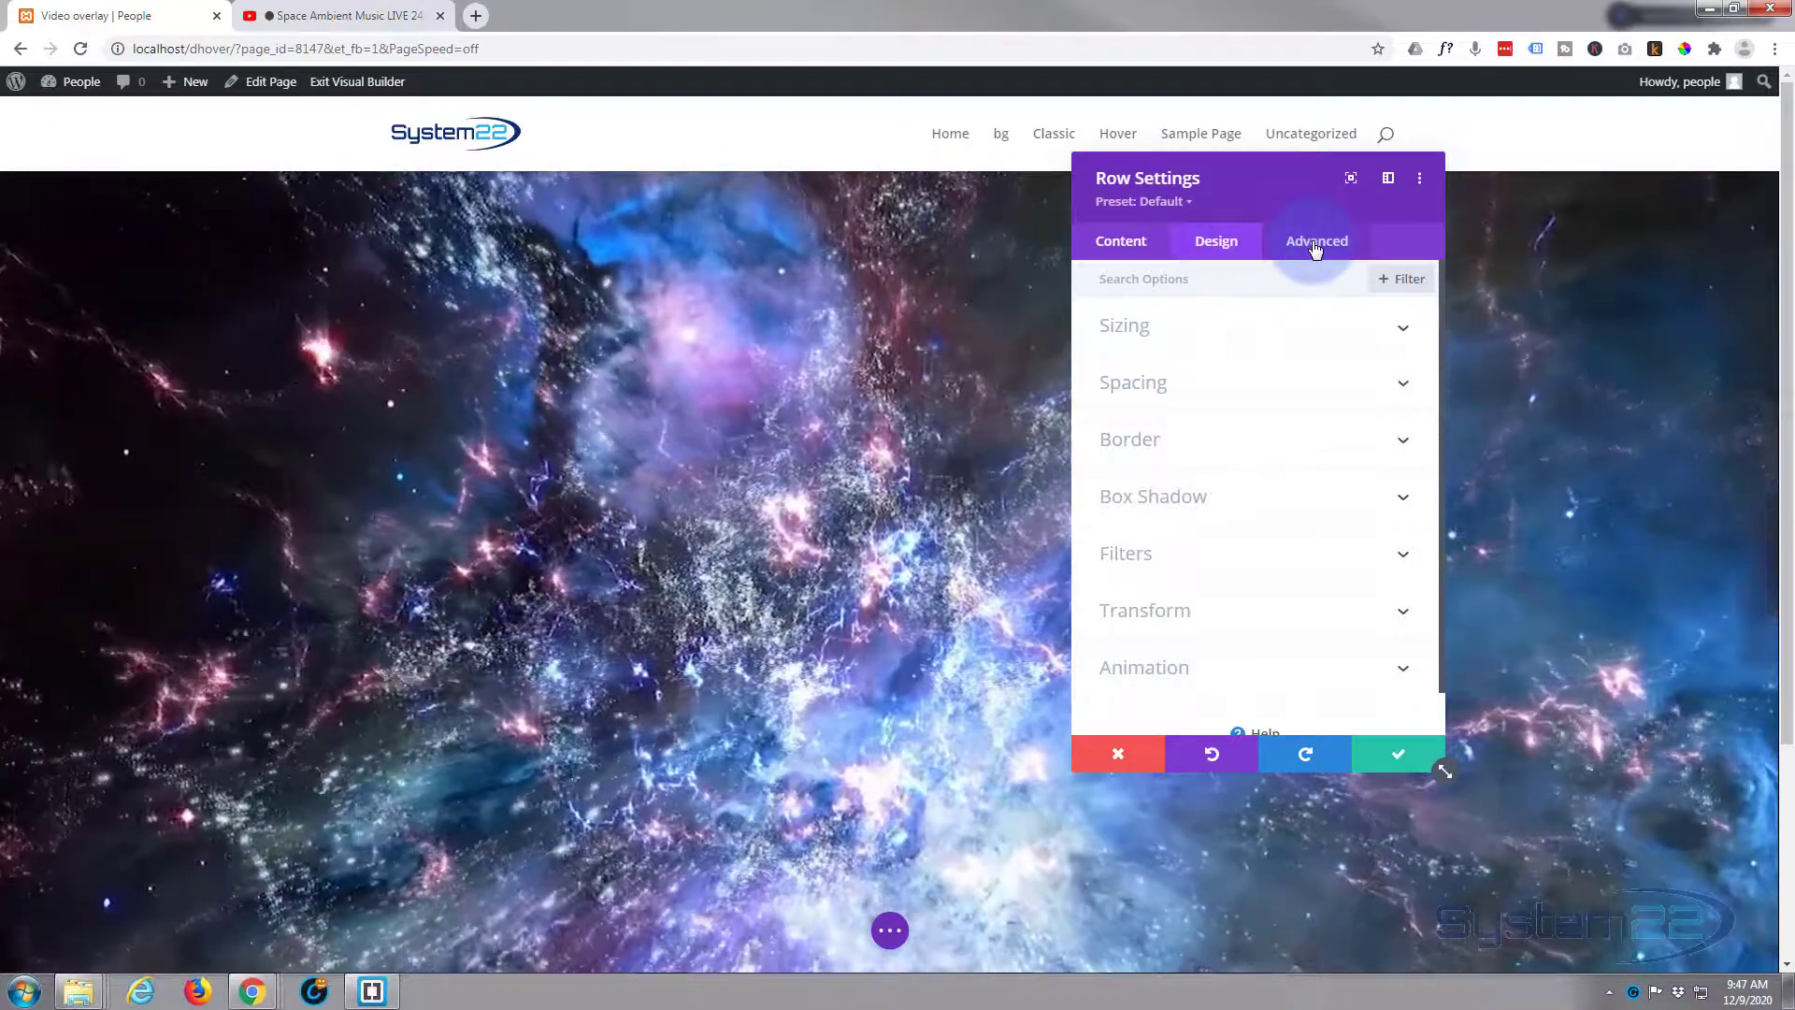
left_click(1315, 245)
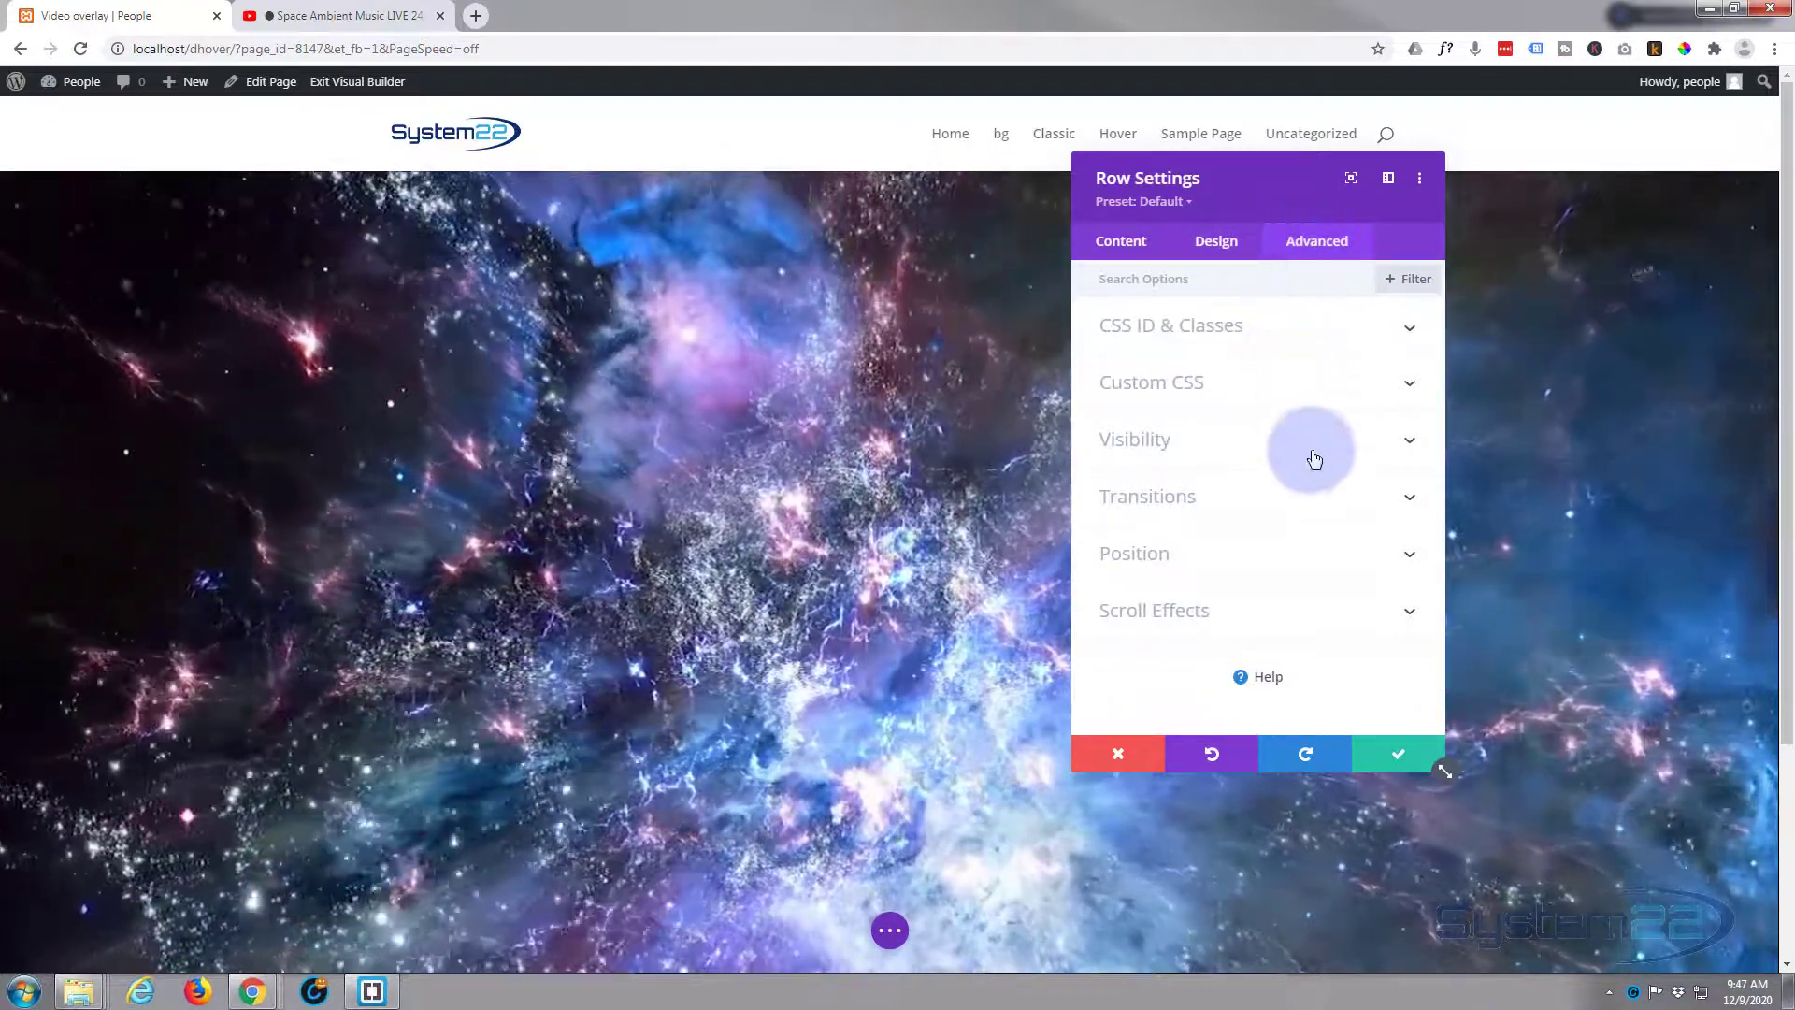
left_click(1308, 449)
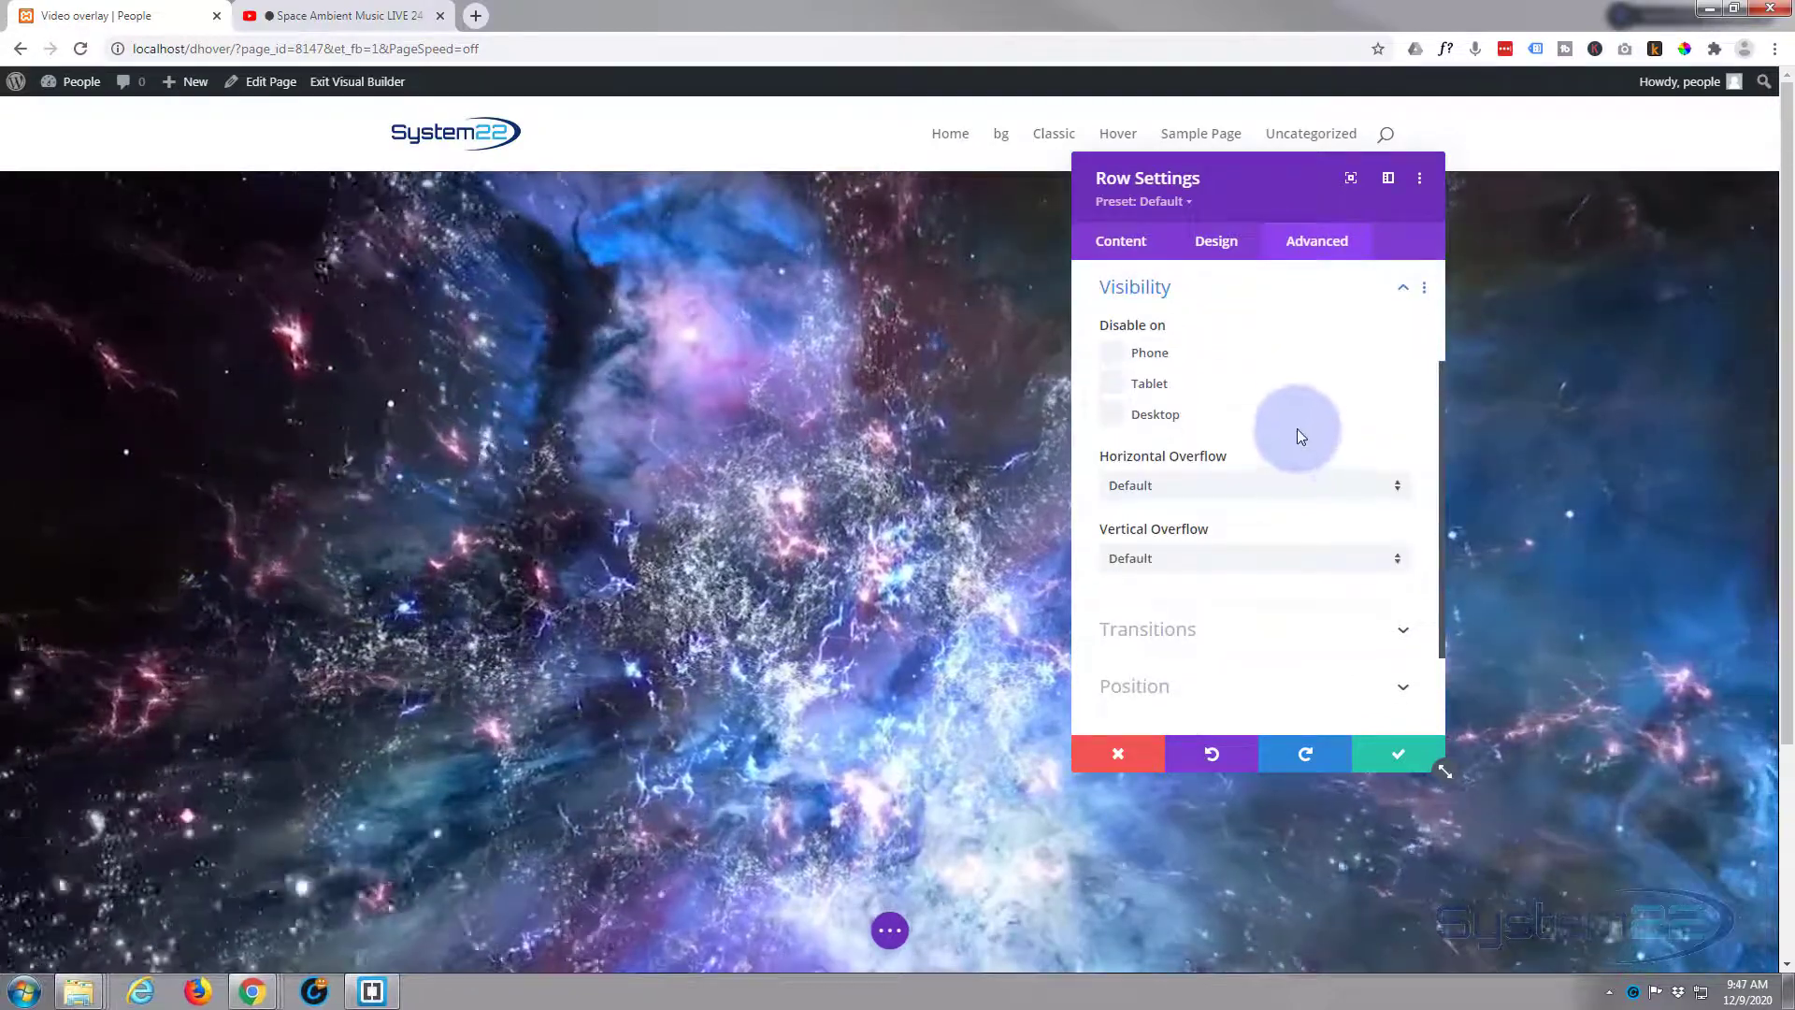
scroll(1297, 428, "down", 1)
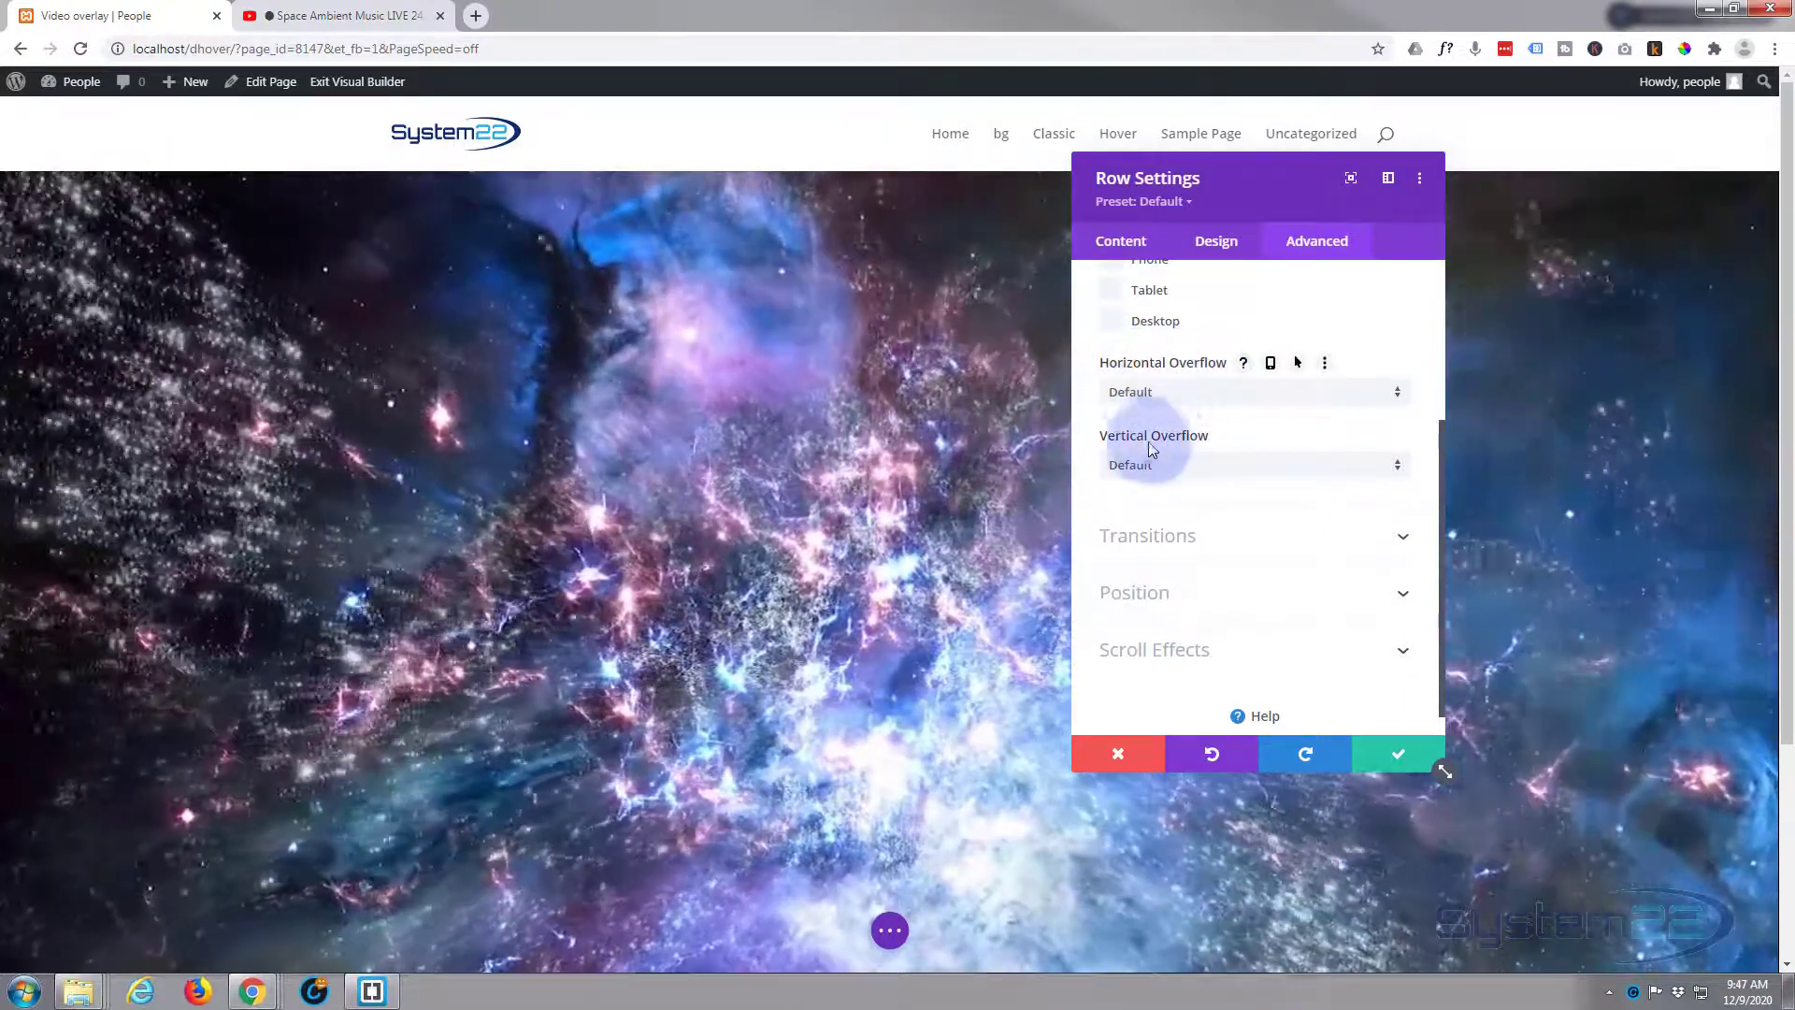
left_click(1169, 393)
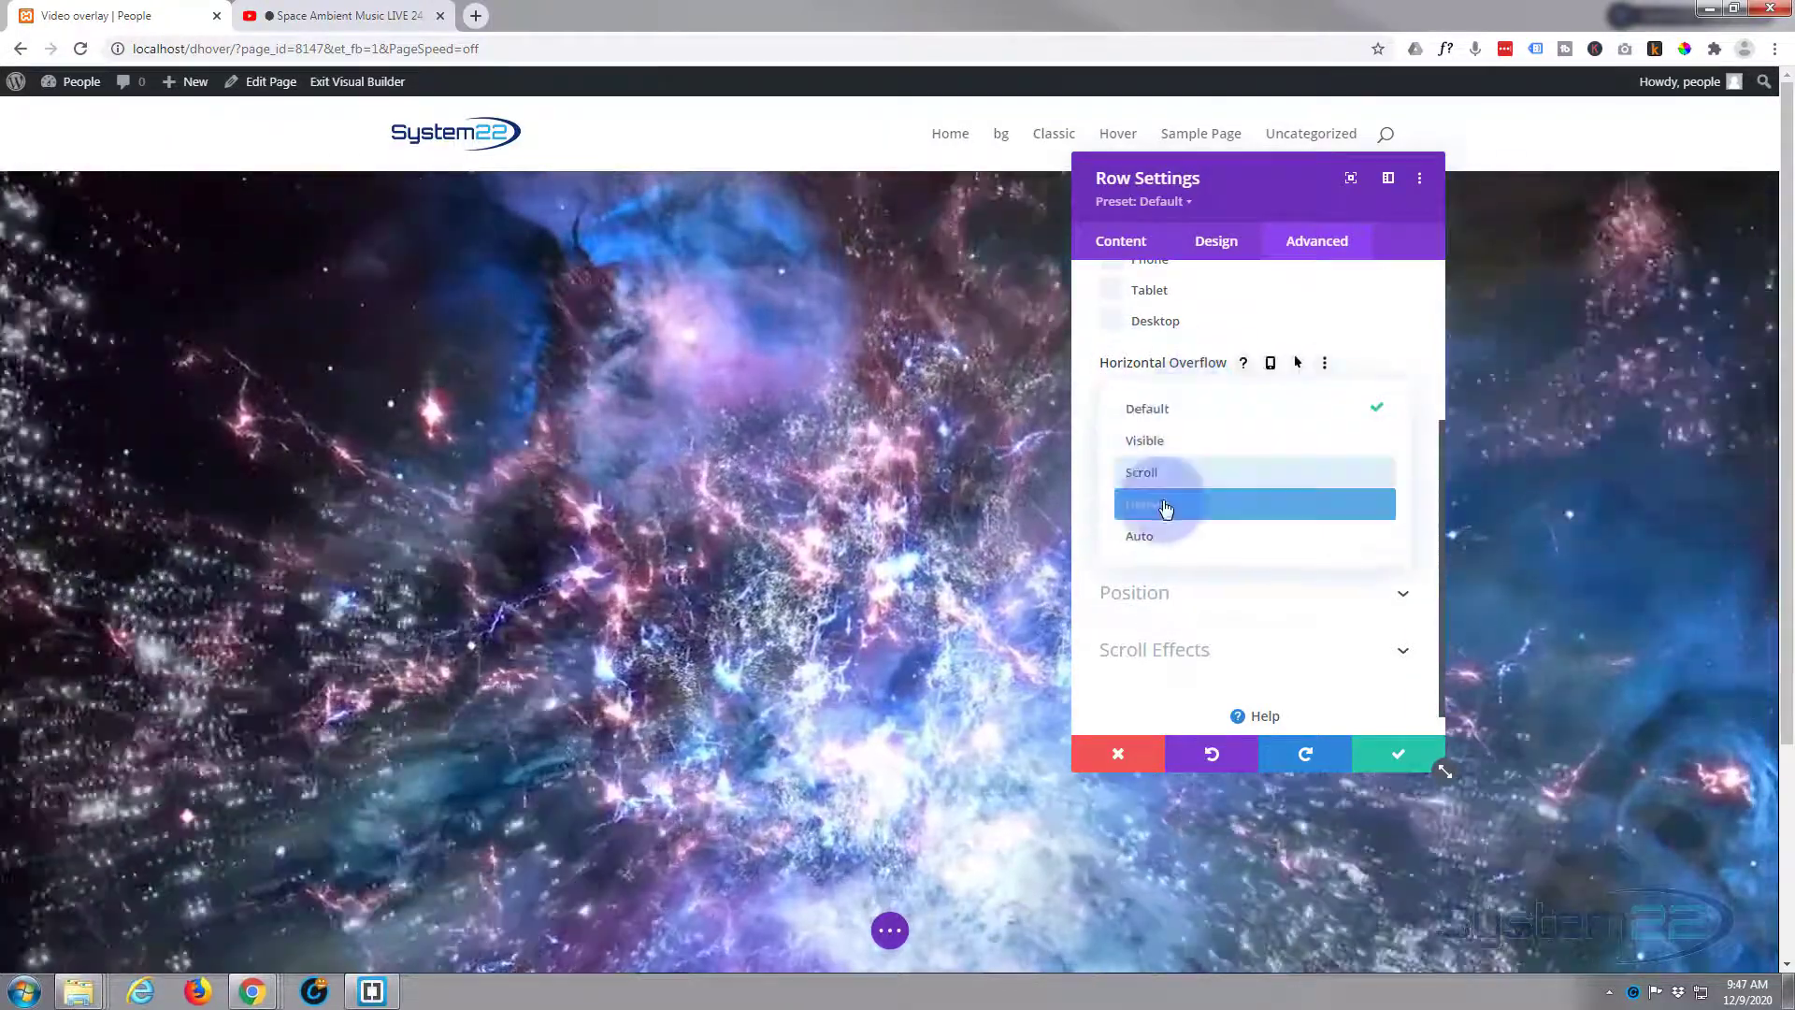
left_click(1165, 504)
left_click(1187, 468)
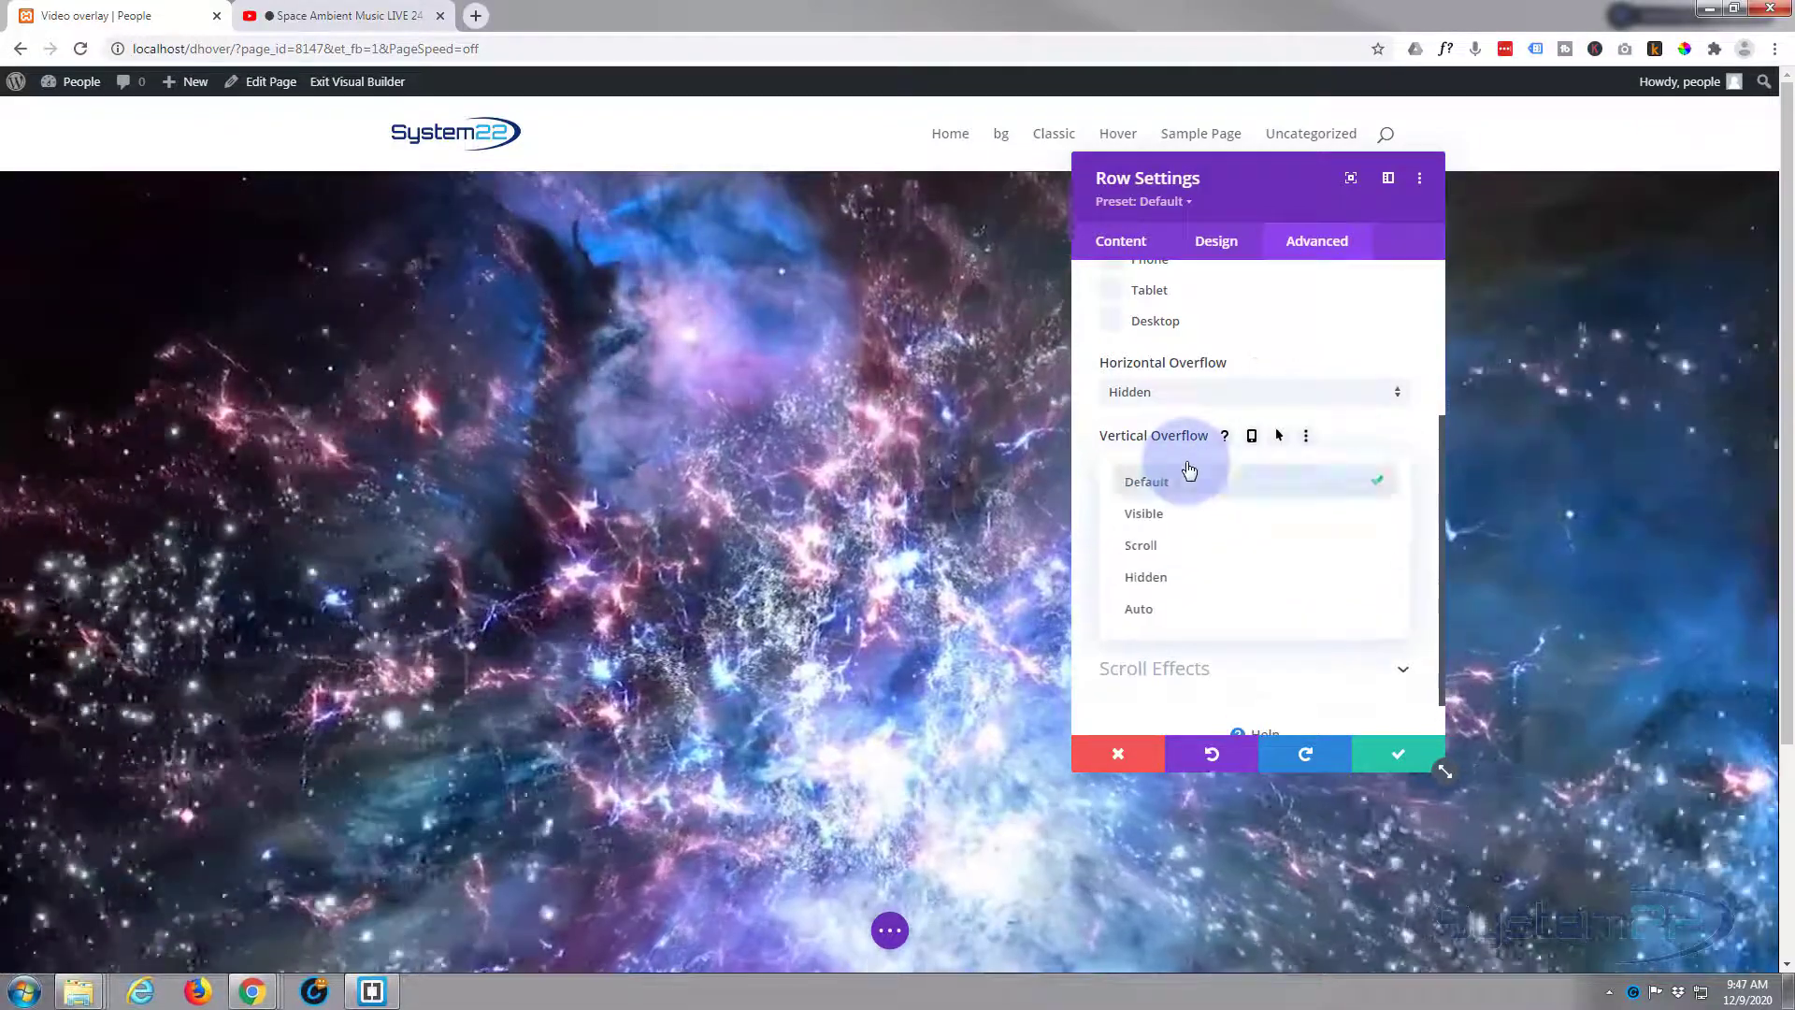
left_click(1184, 577)
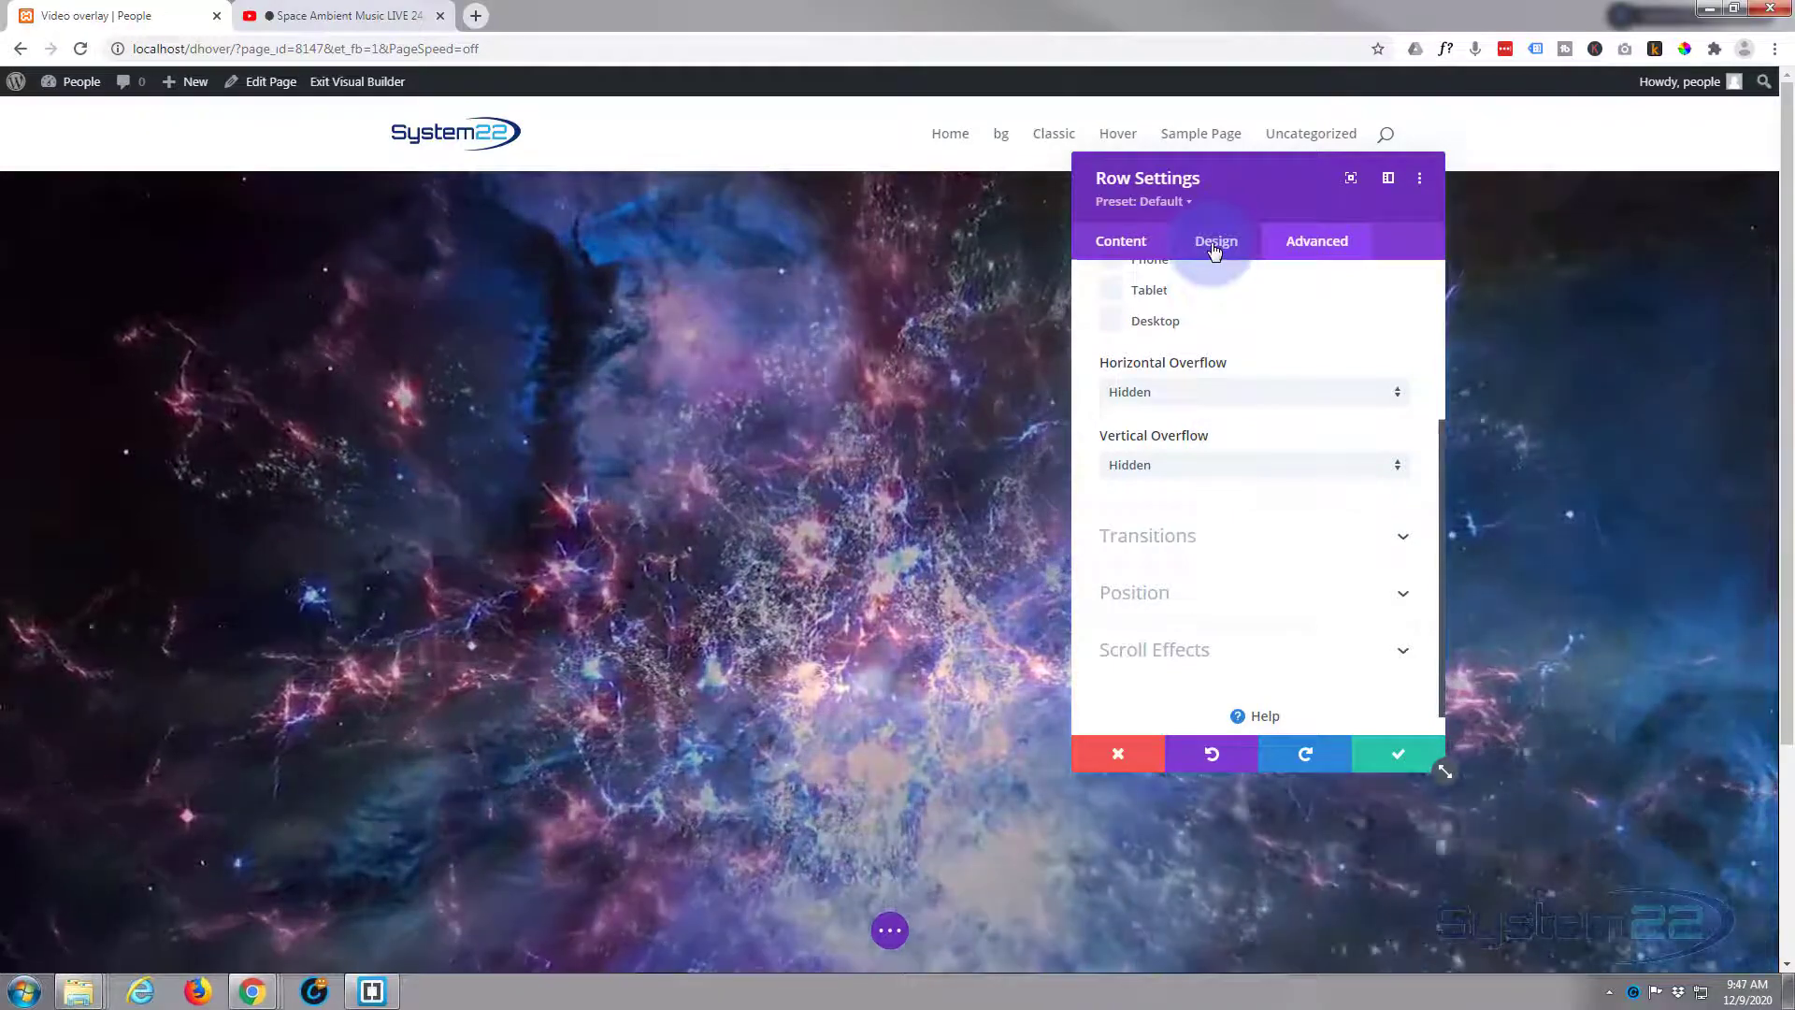
- Set the video row's max height and height to 500px
left_click(1215, 245)
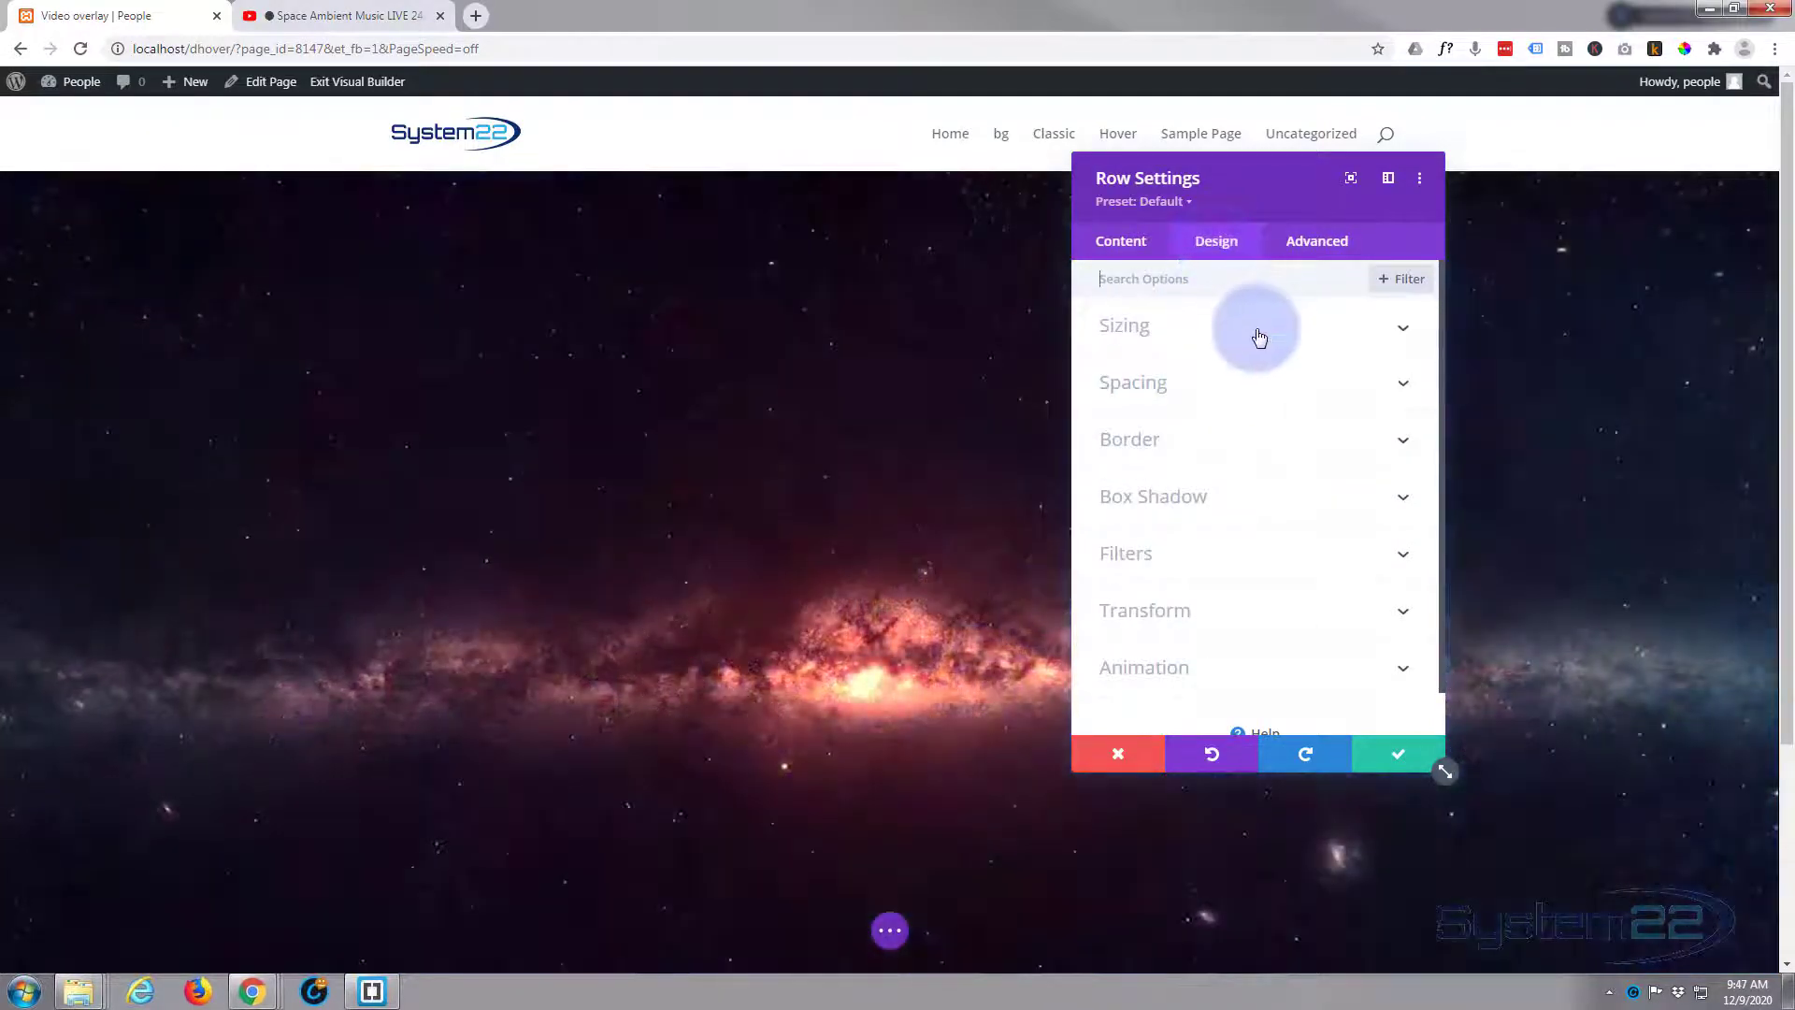
left_click(1258, 338)
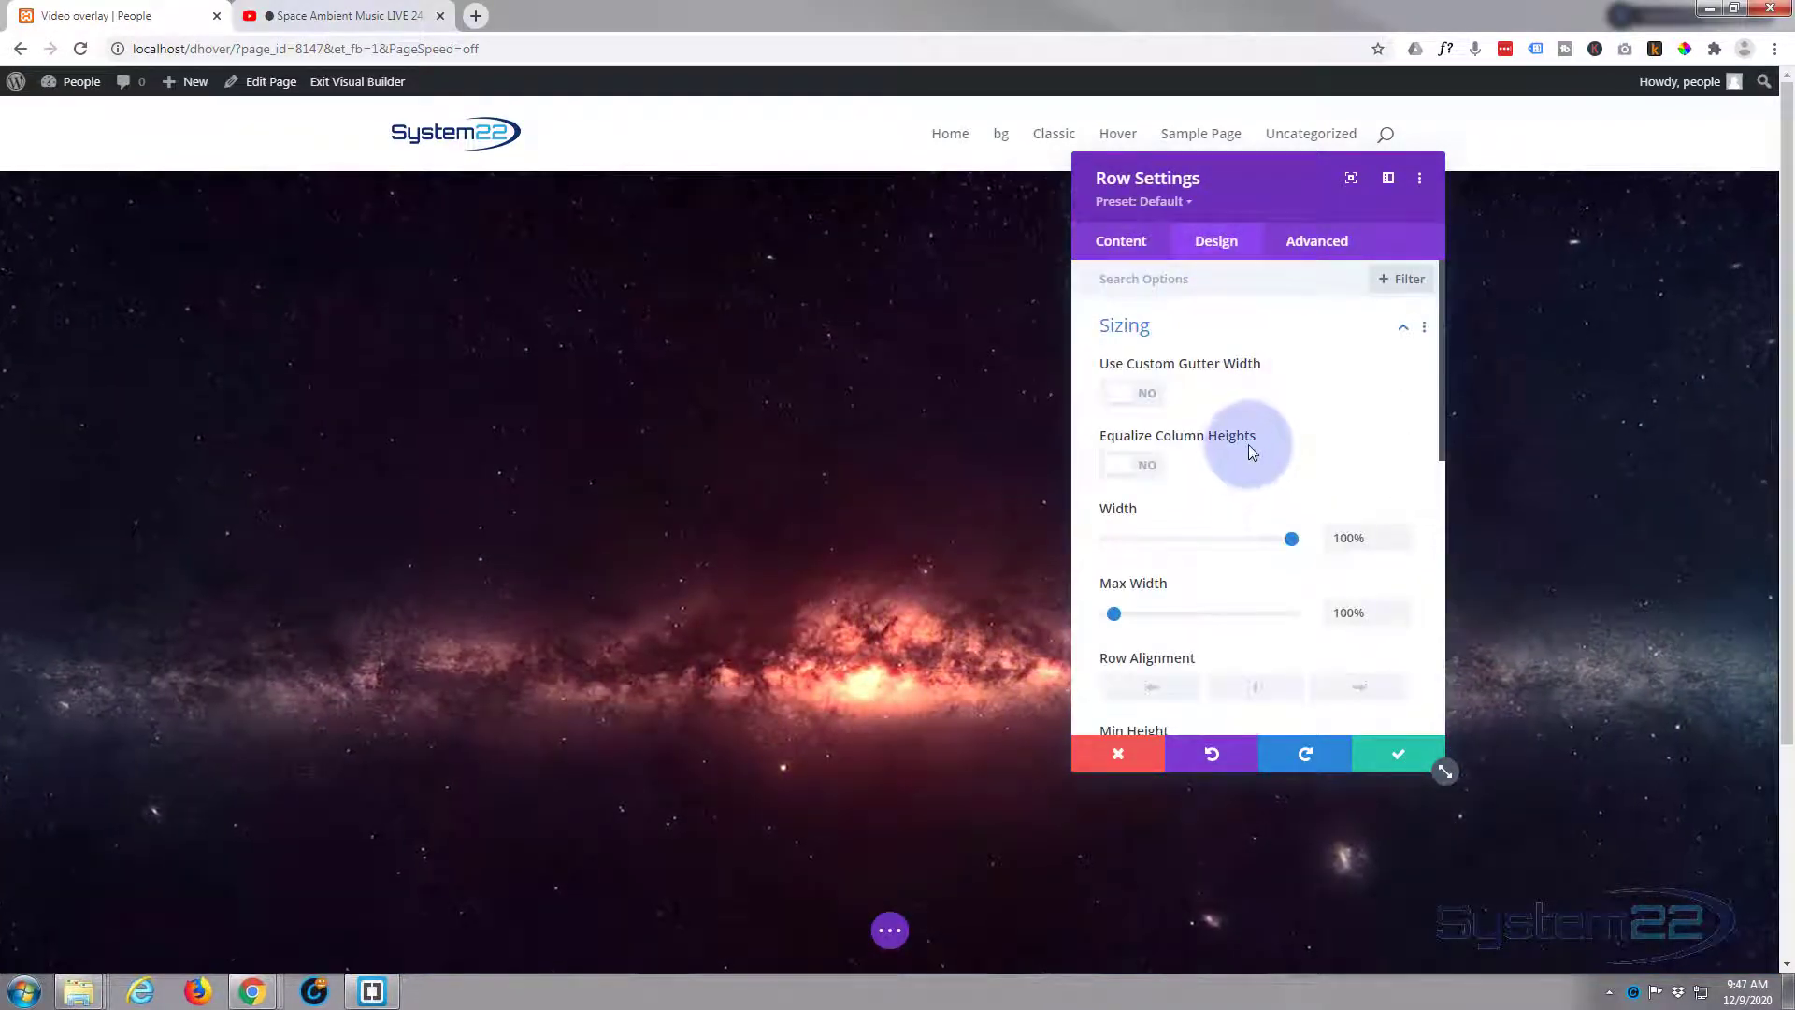
scroll(1248, 453, "down", 3)
scroll(1249, 449, "down", 1)
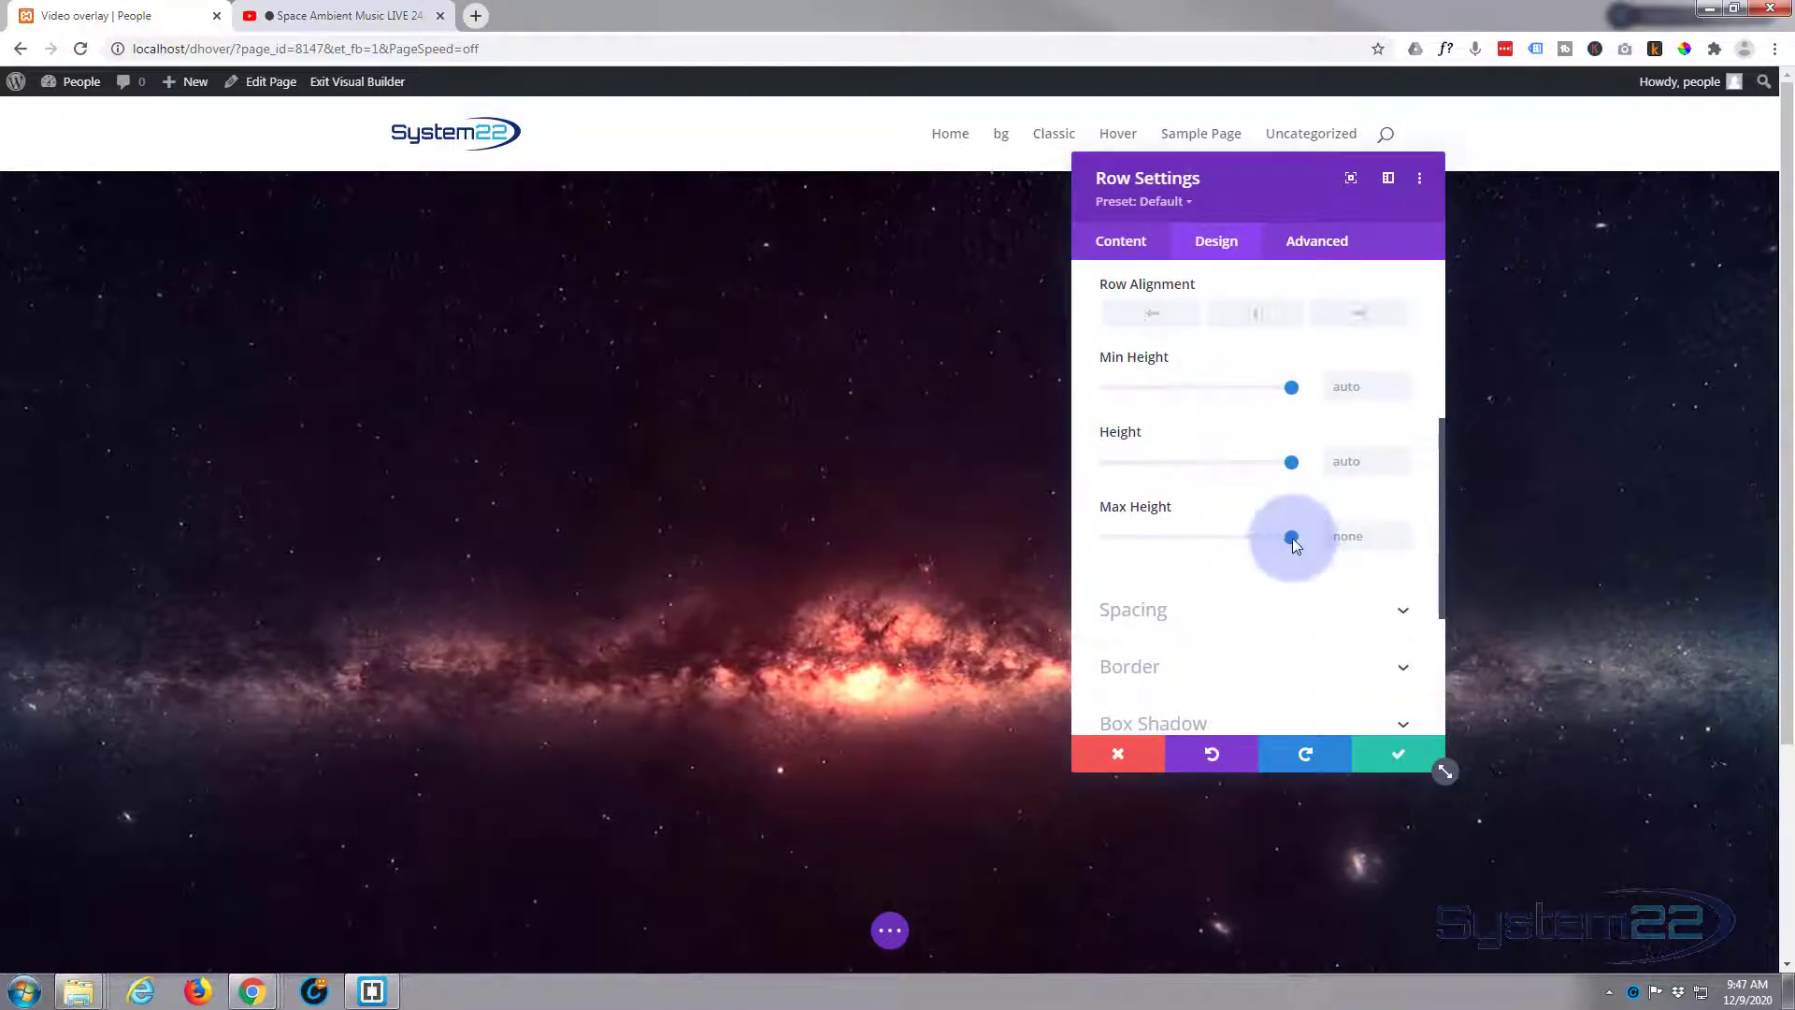
left_click_drag(1270, 542, 1191, 535)
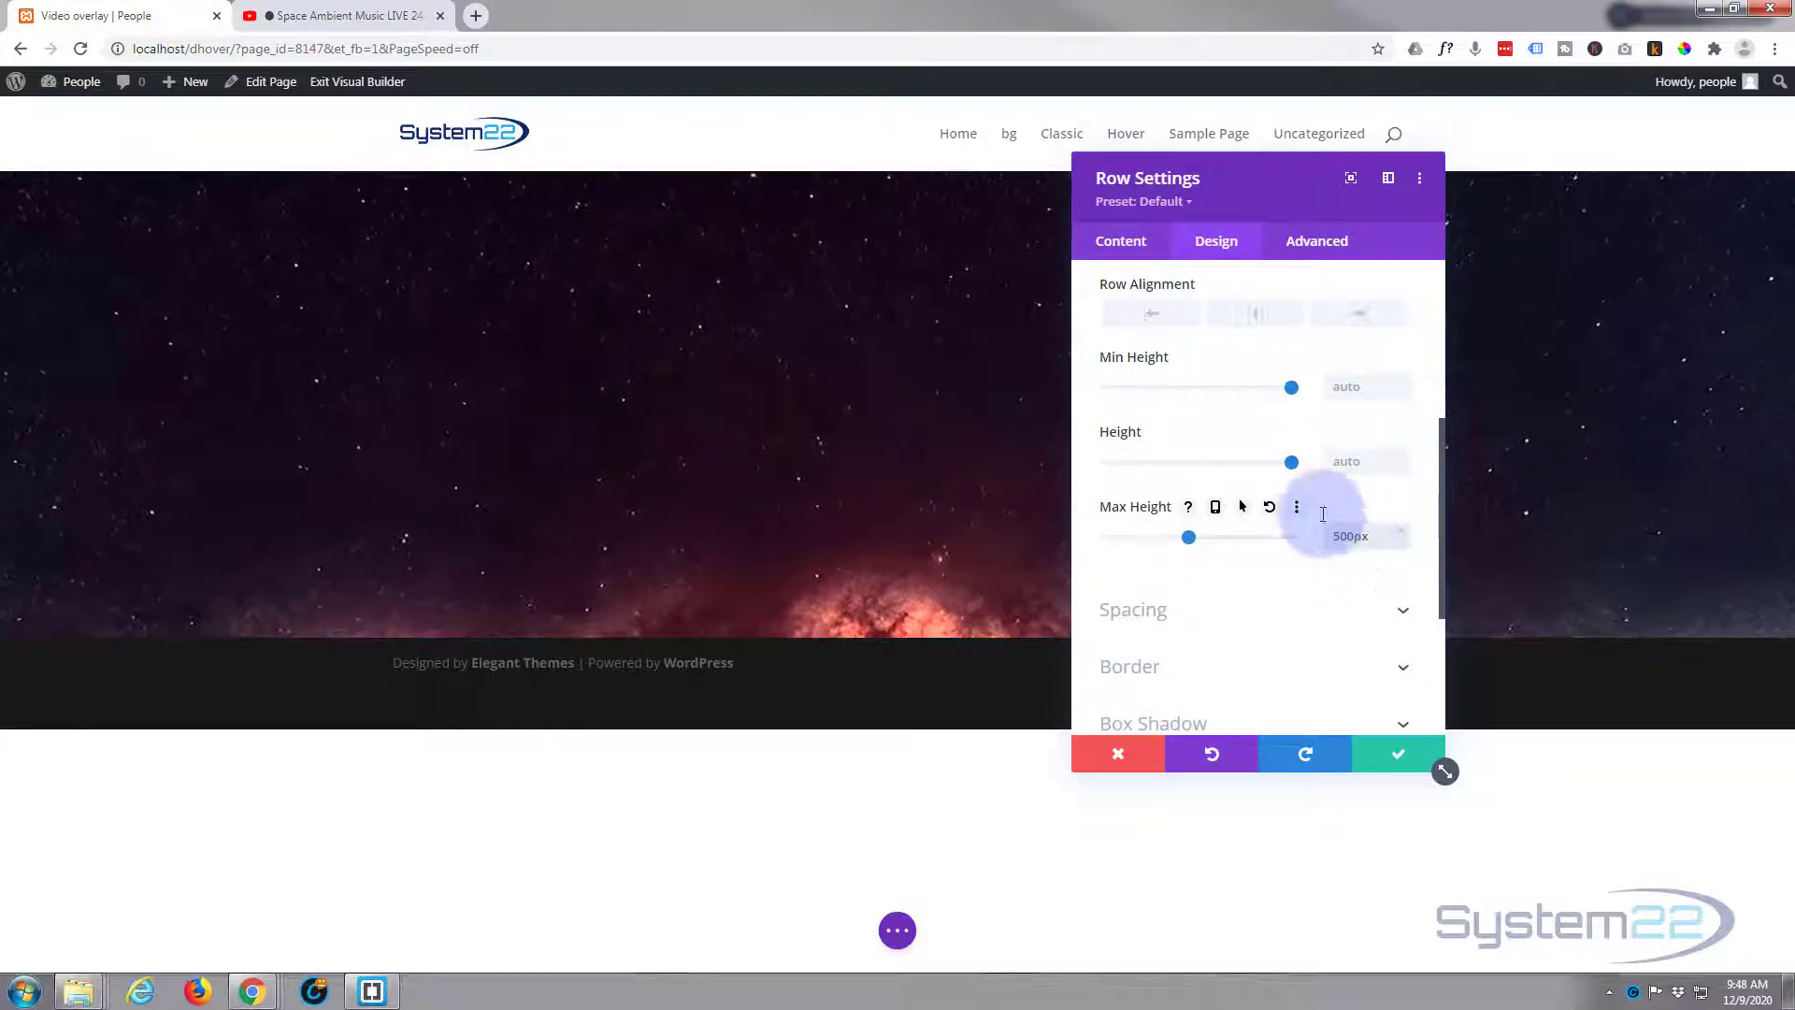
left_click(1356, 526)
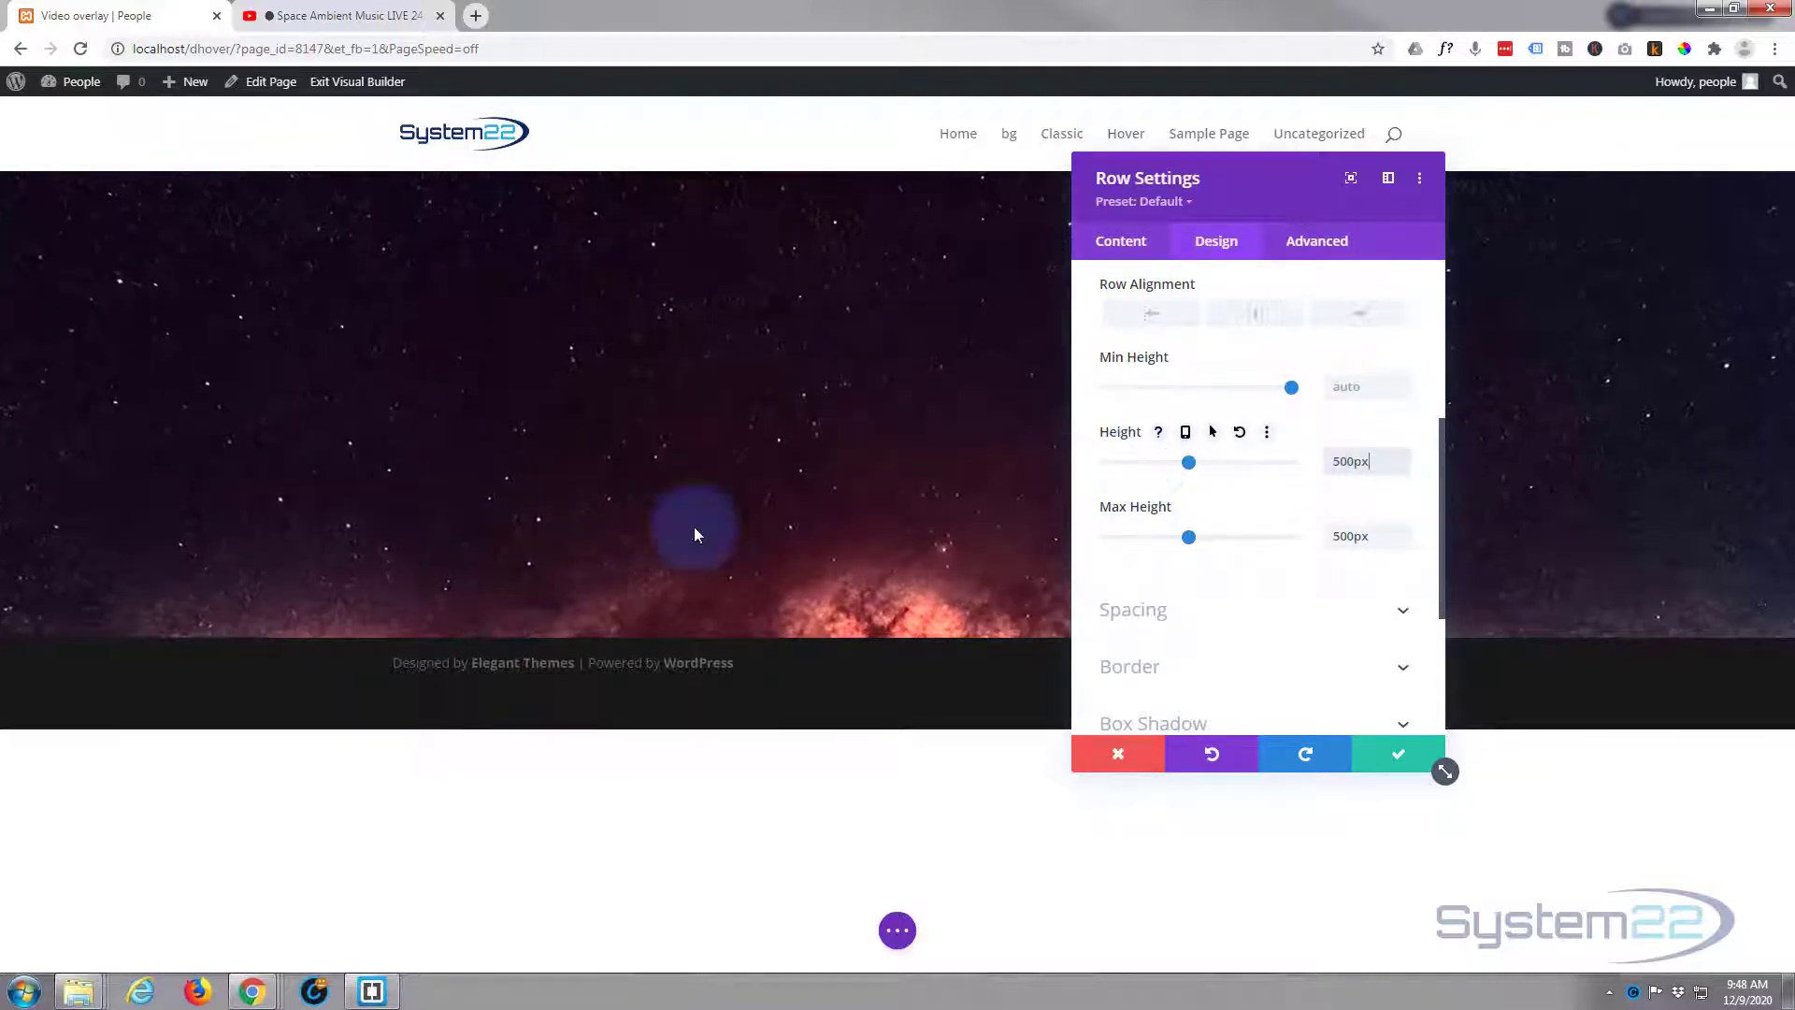
left_click(430, 426)
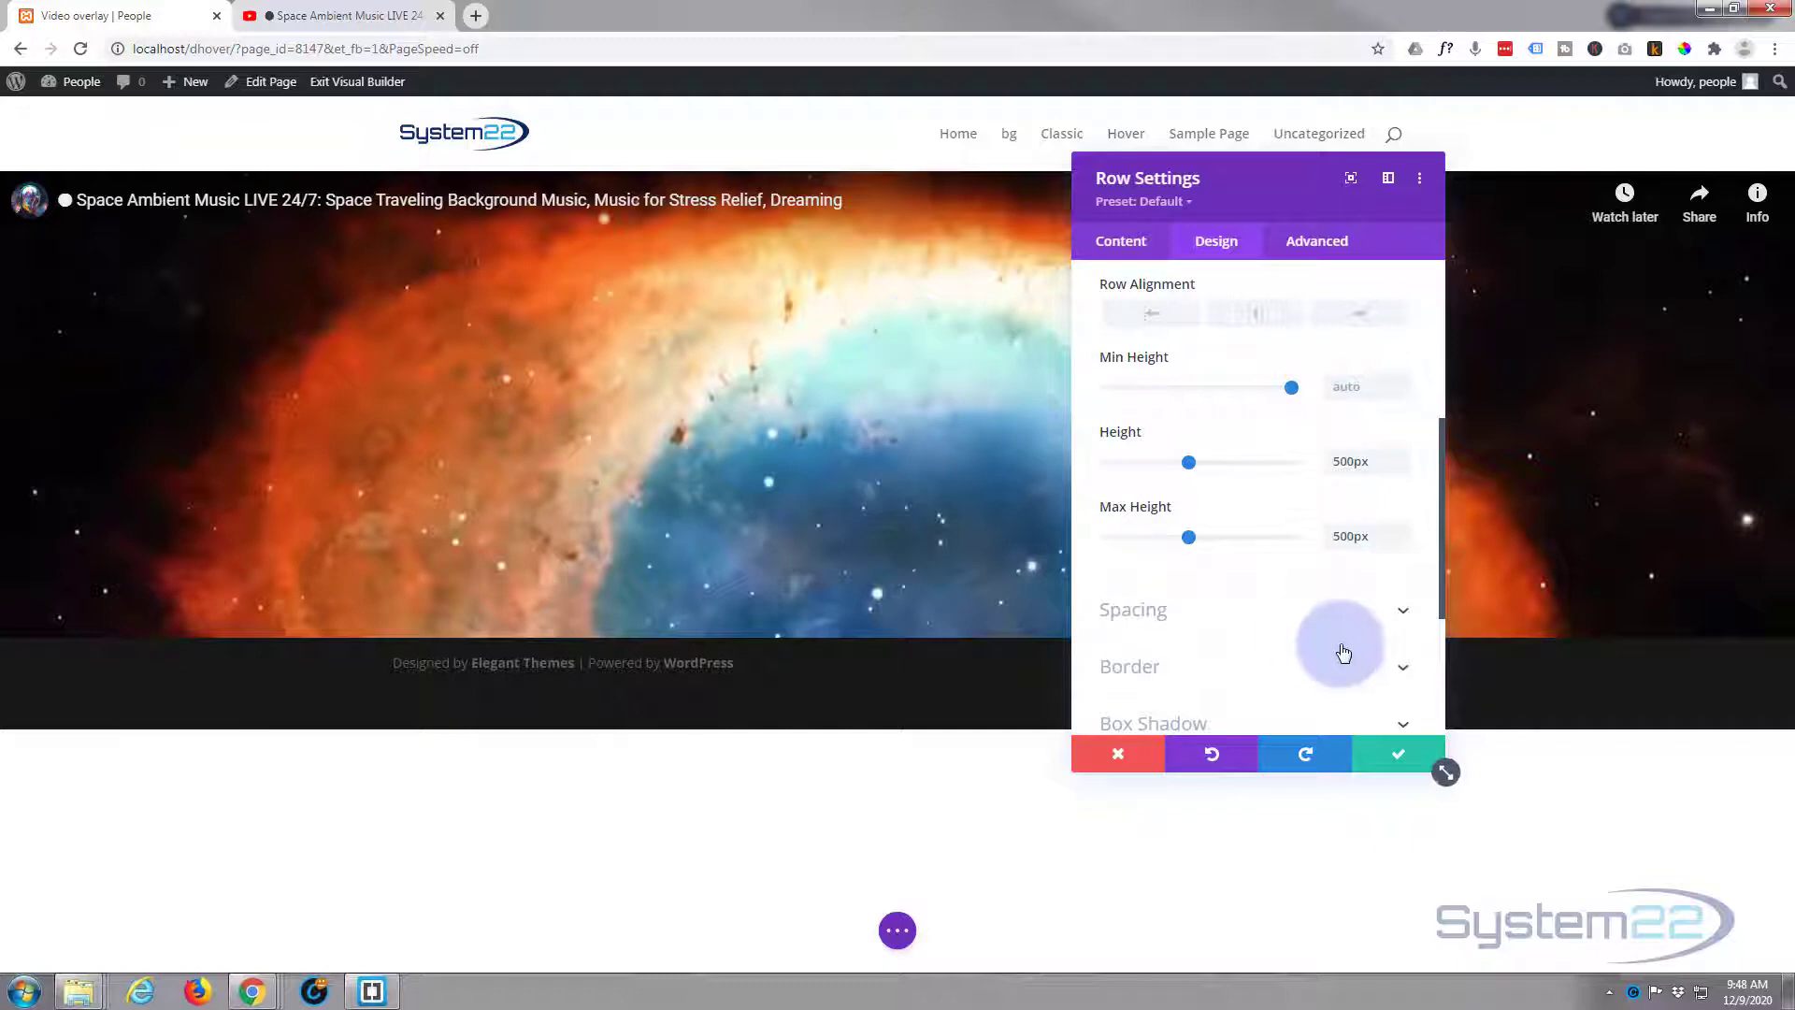
- Save the row settings, duplicate the video row in wireframe view, and delete the Code module from the copy
left_click(1400, 757)
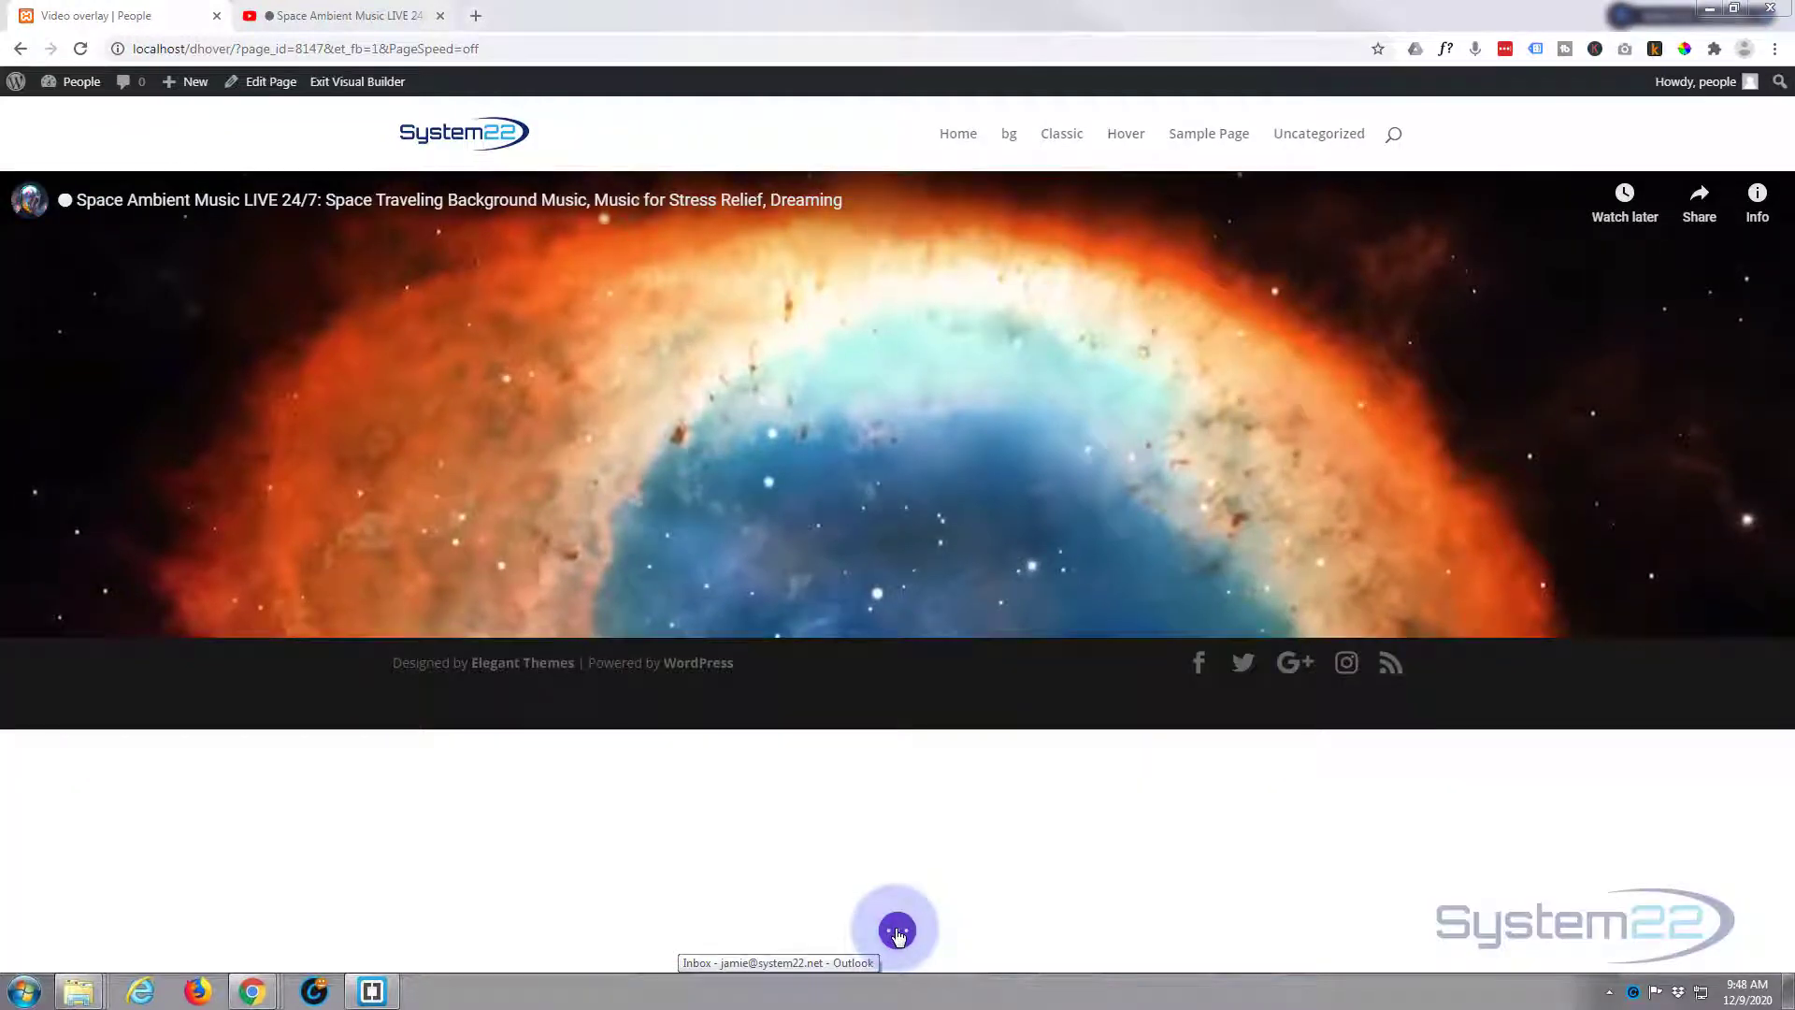
left_click(898, 930)
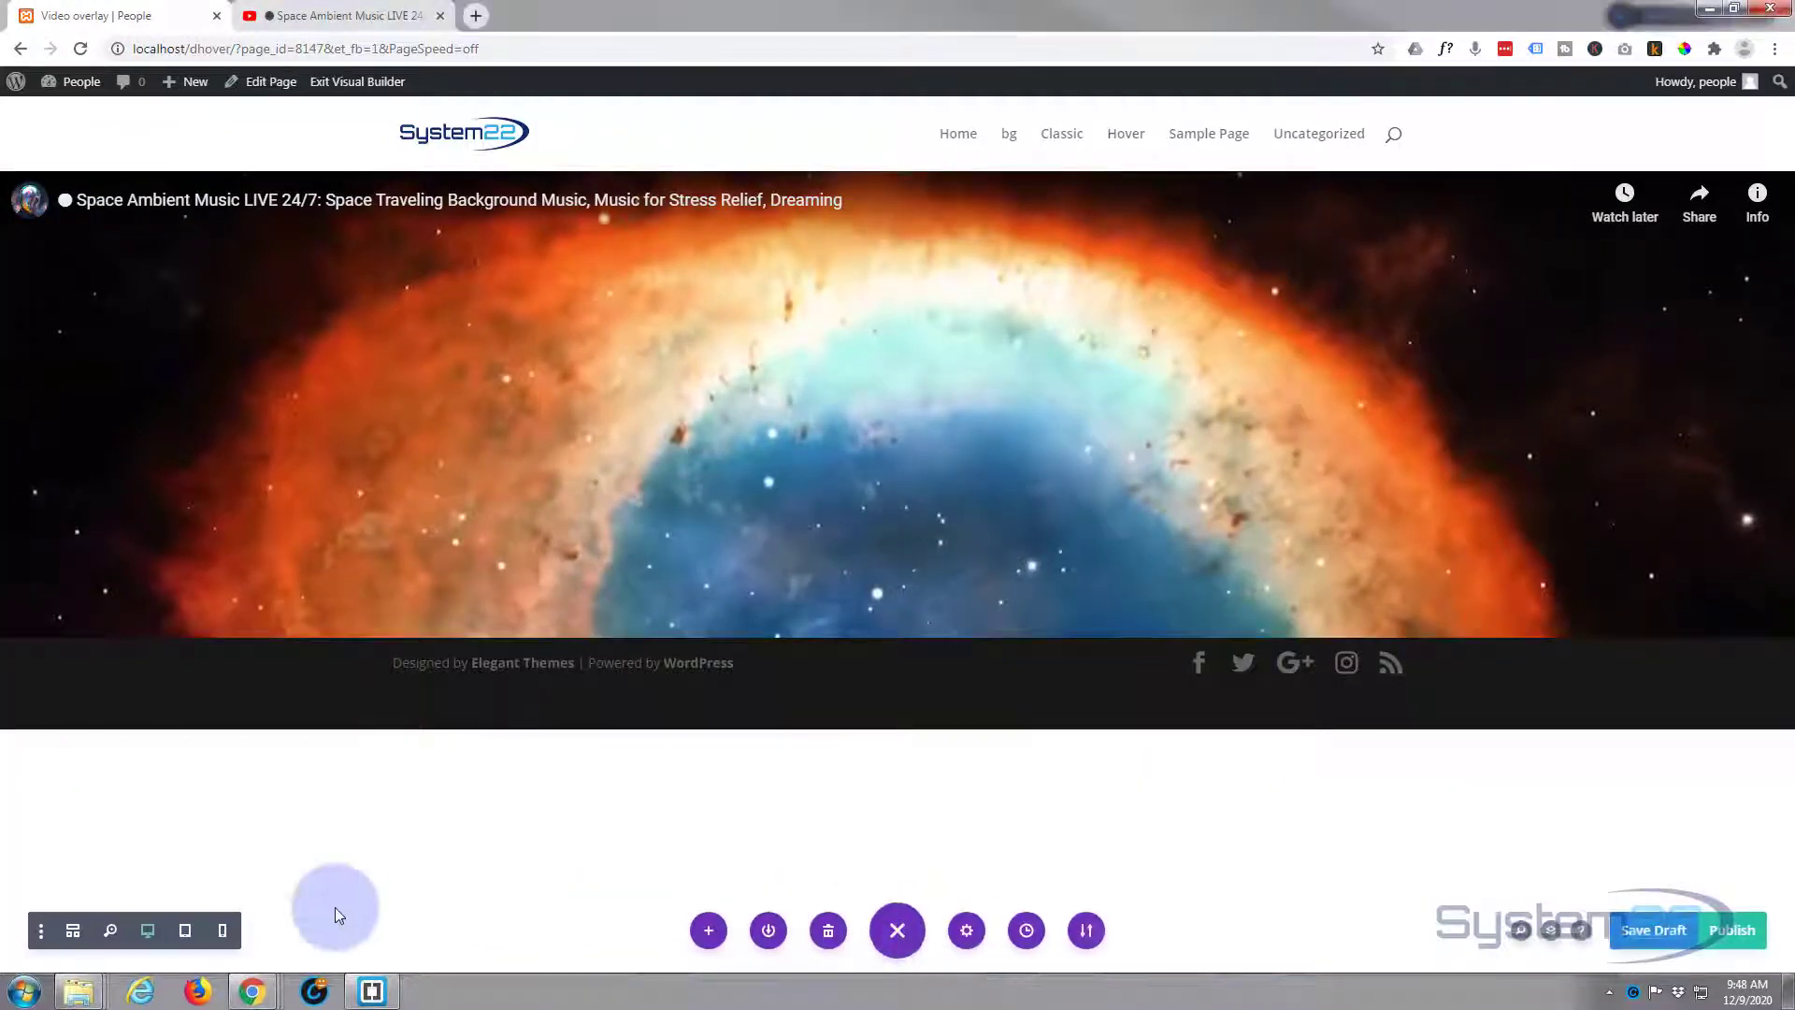
left_click(74, 931)
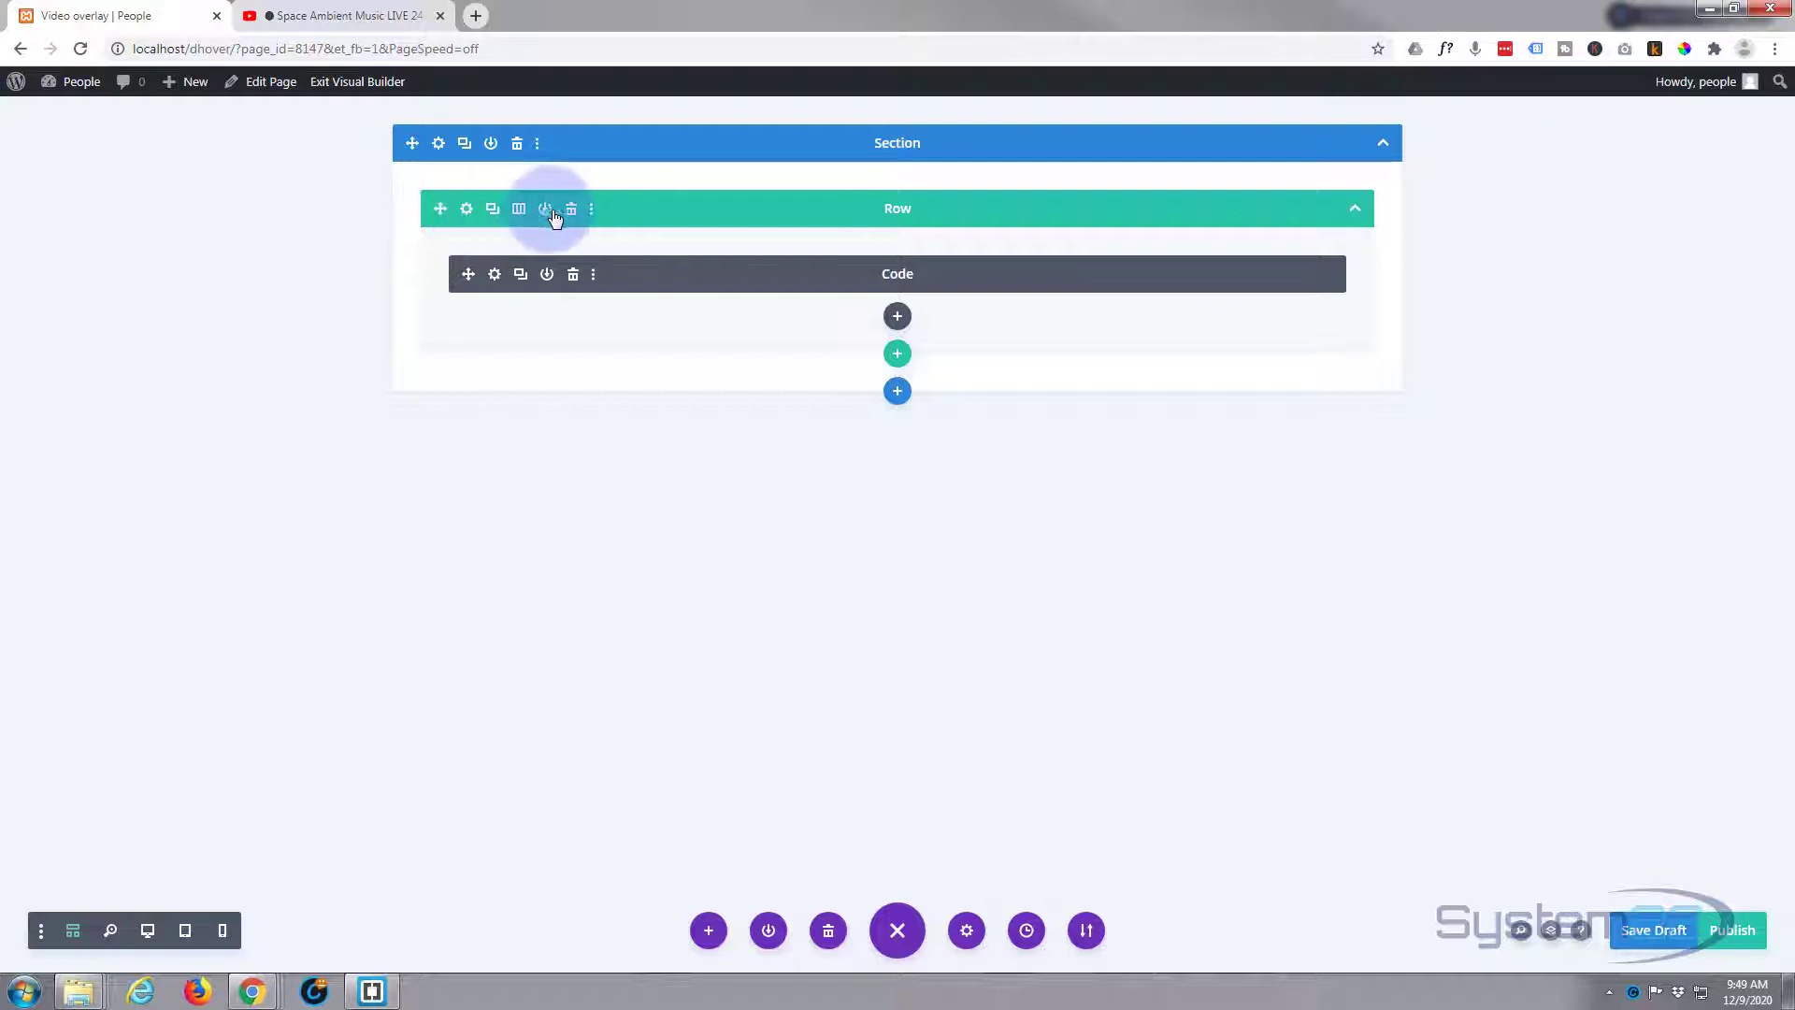
left_click(493, 212)
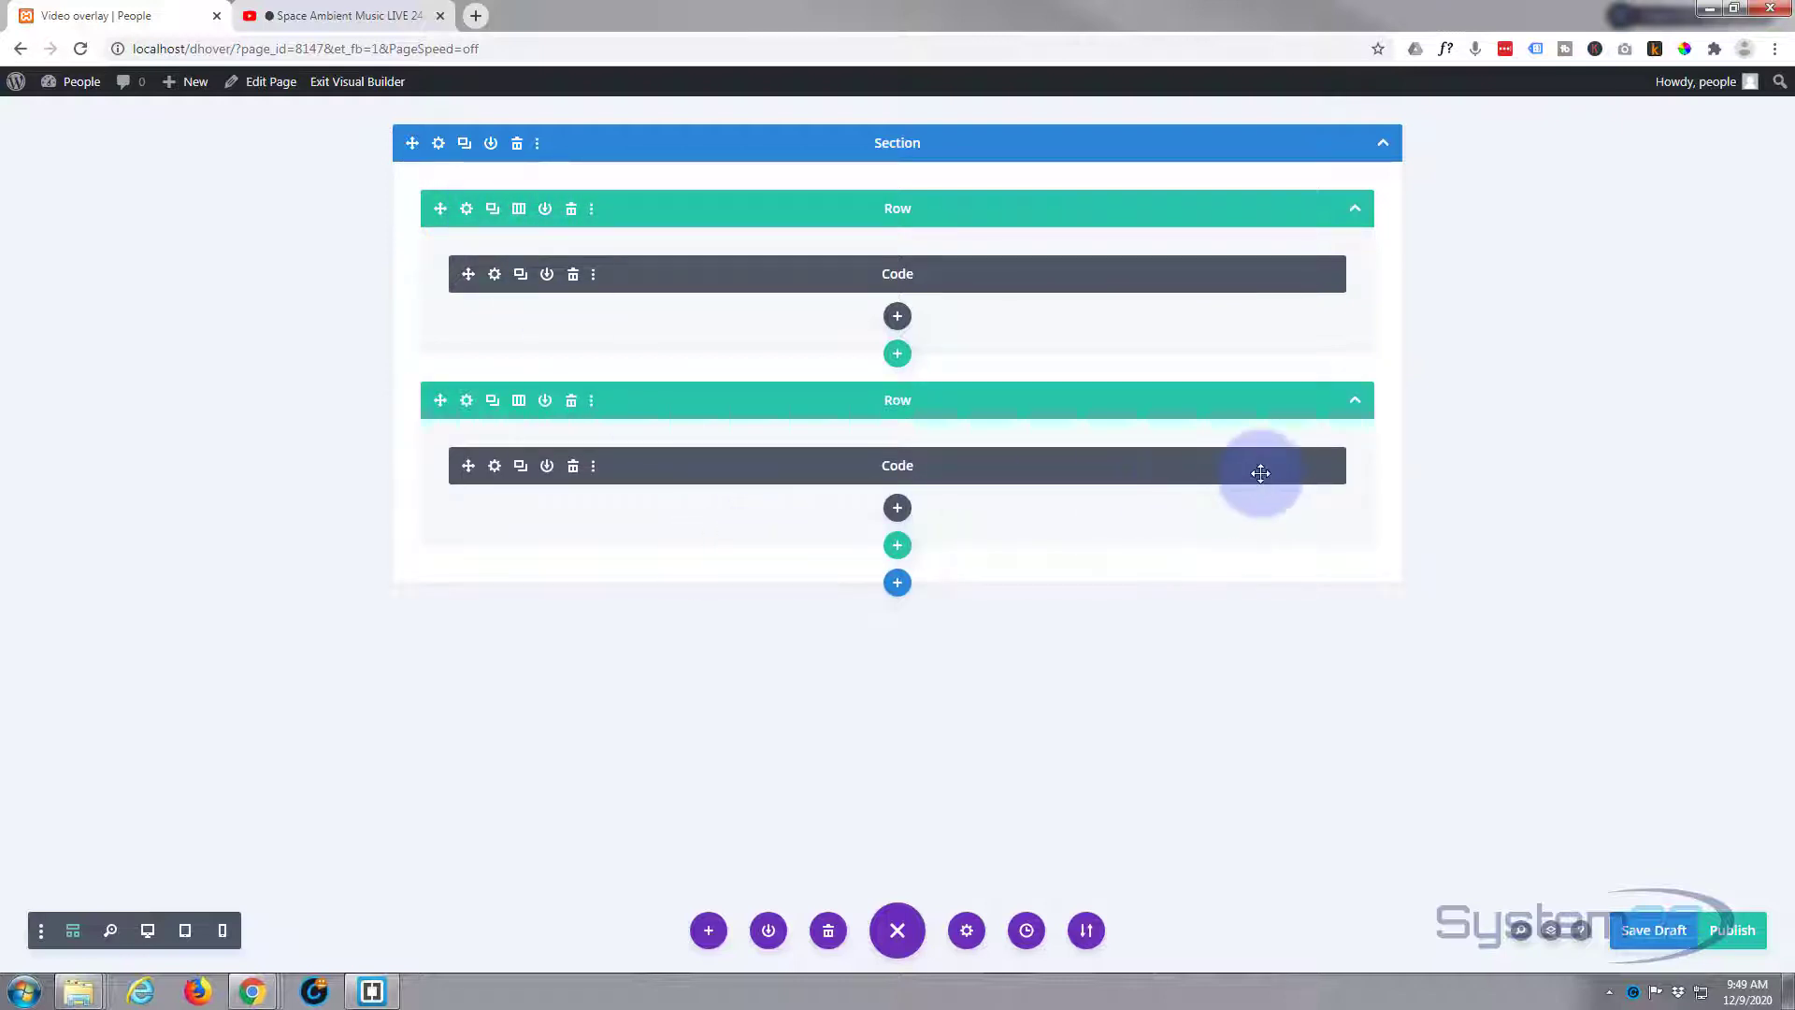
left_click(573, 467)
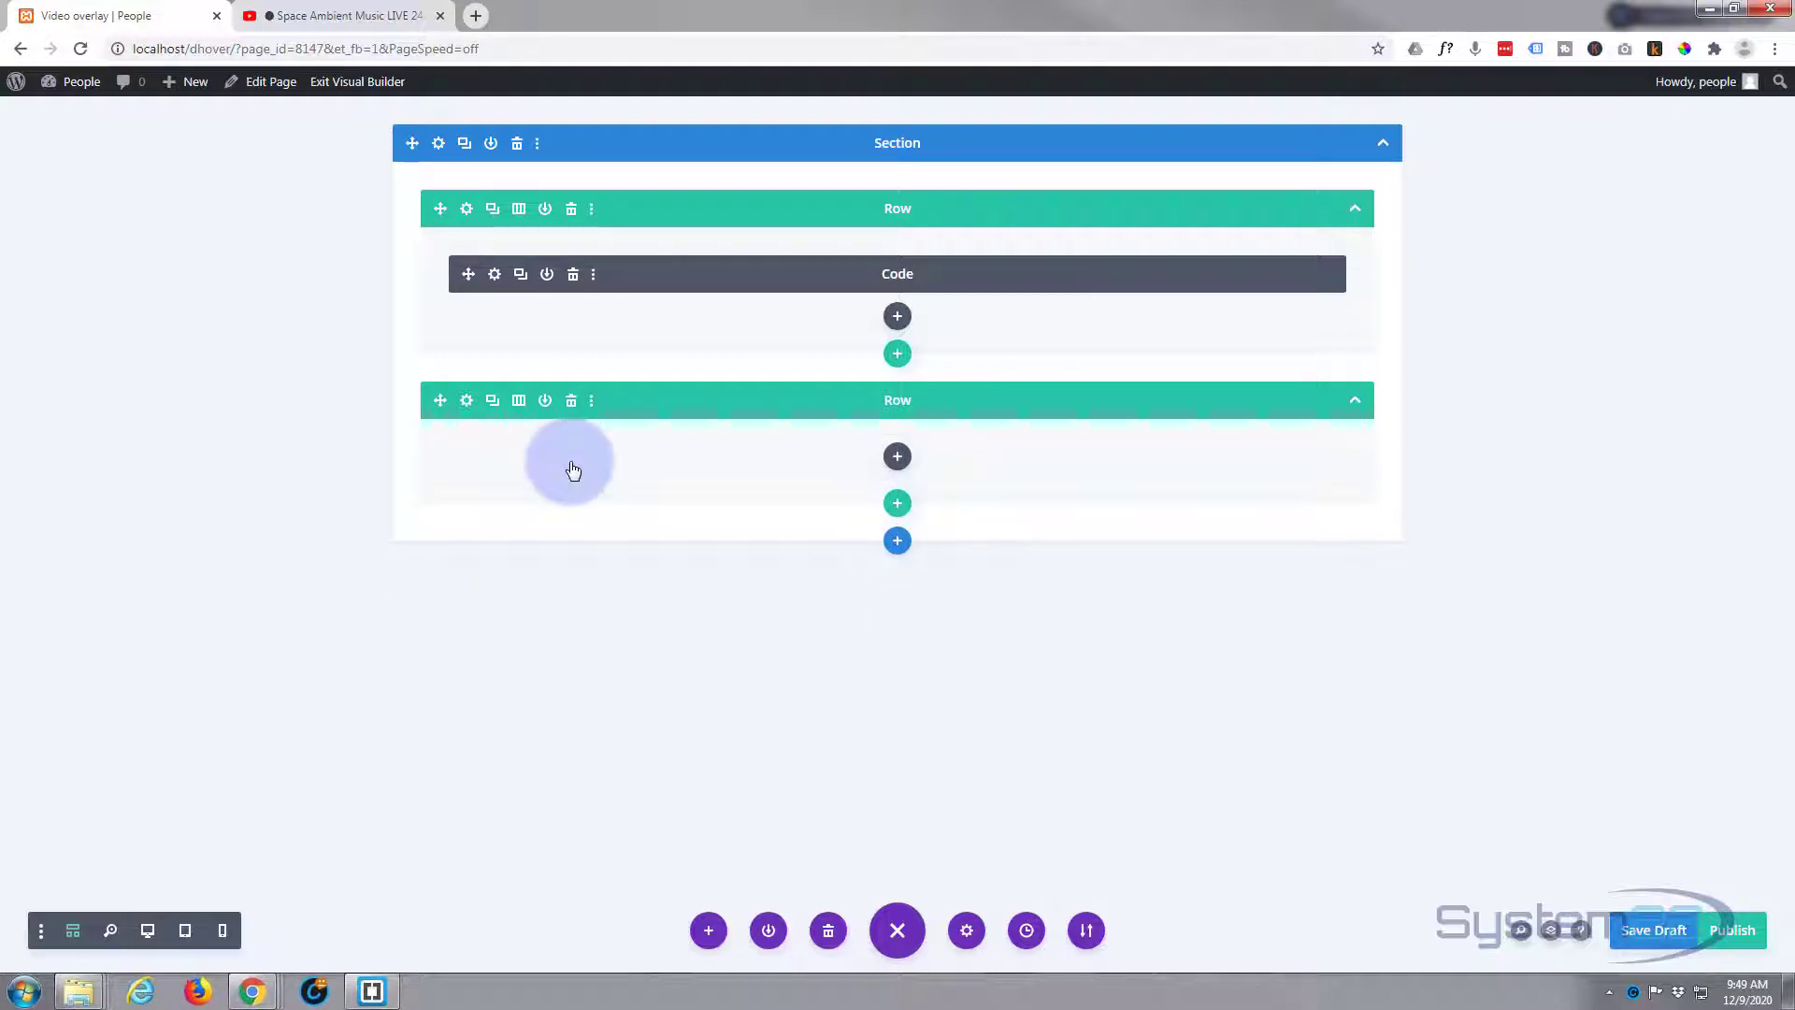
- Add a Call To Action module to the second row with the title "My Great Title" and the button text "Learn More"
left_click(898, 458)
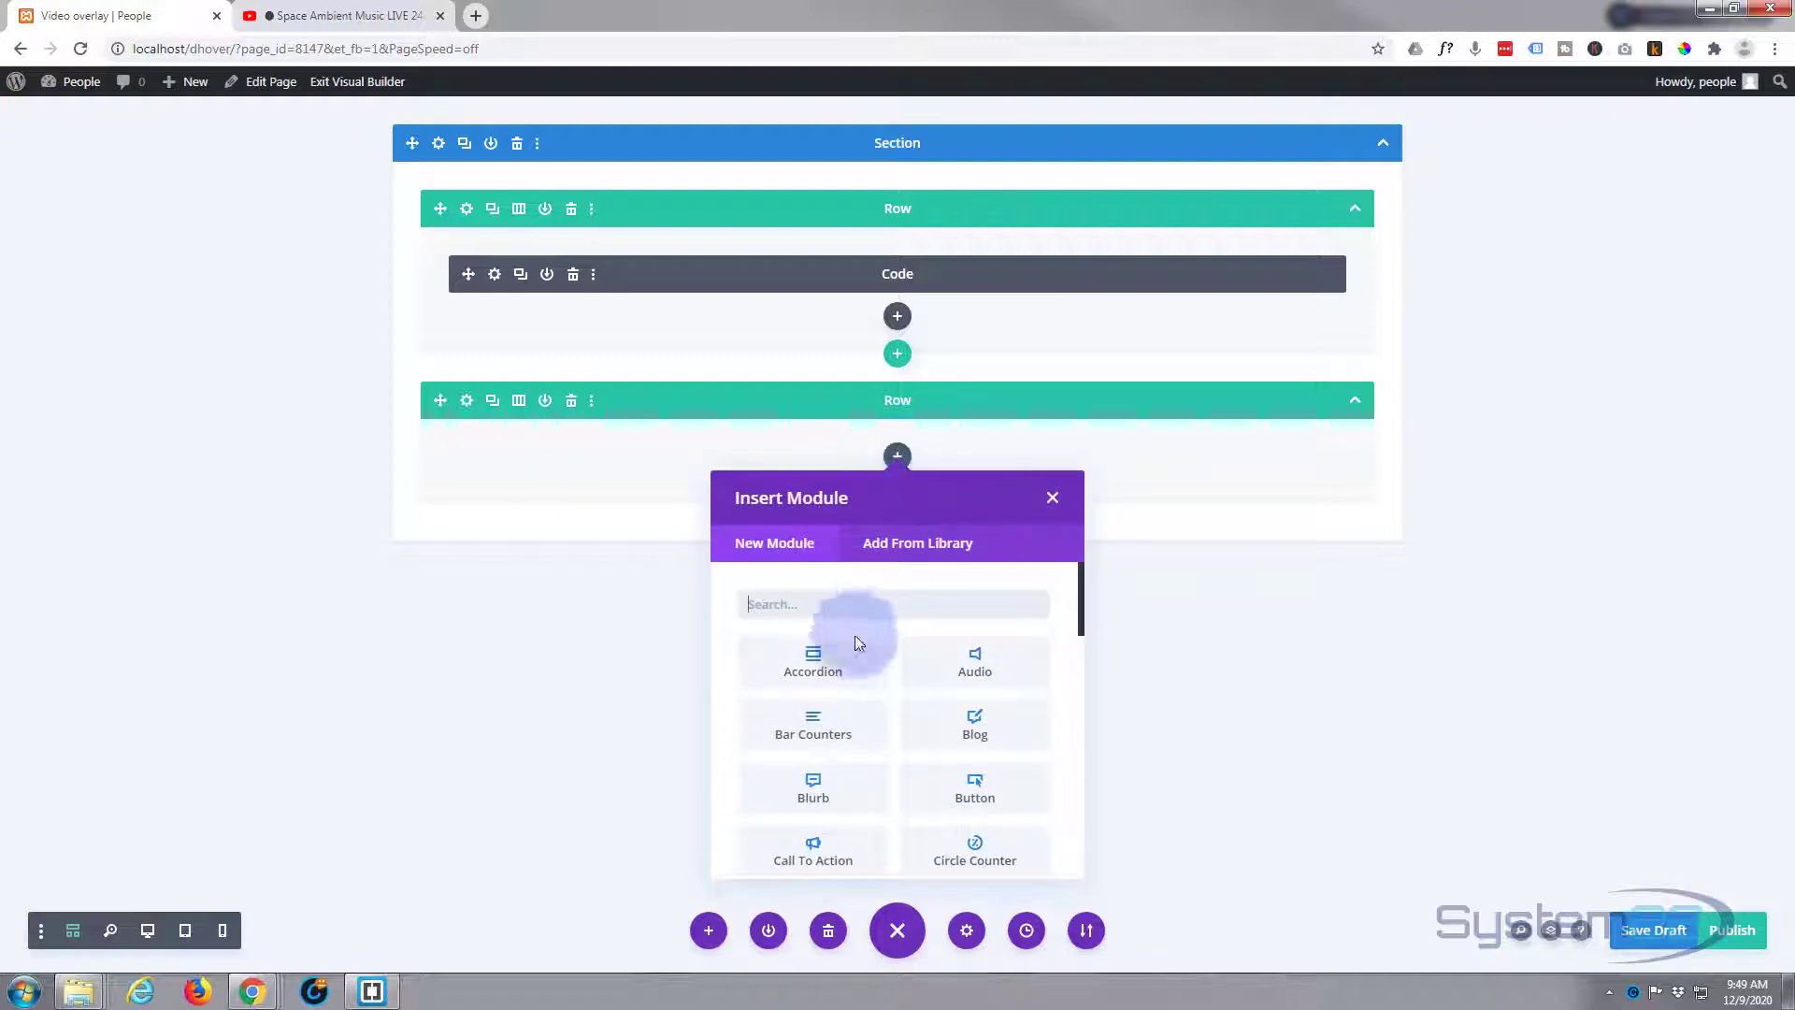
scroll(834, 667, "down", 2)
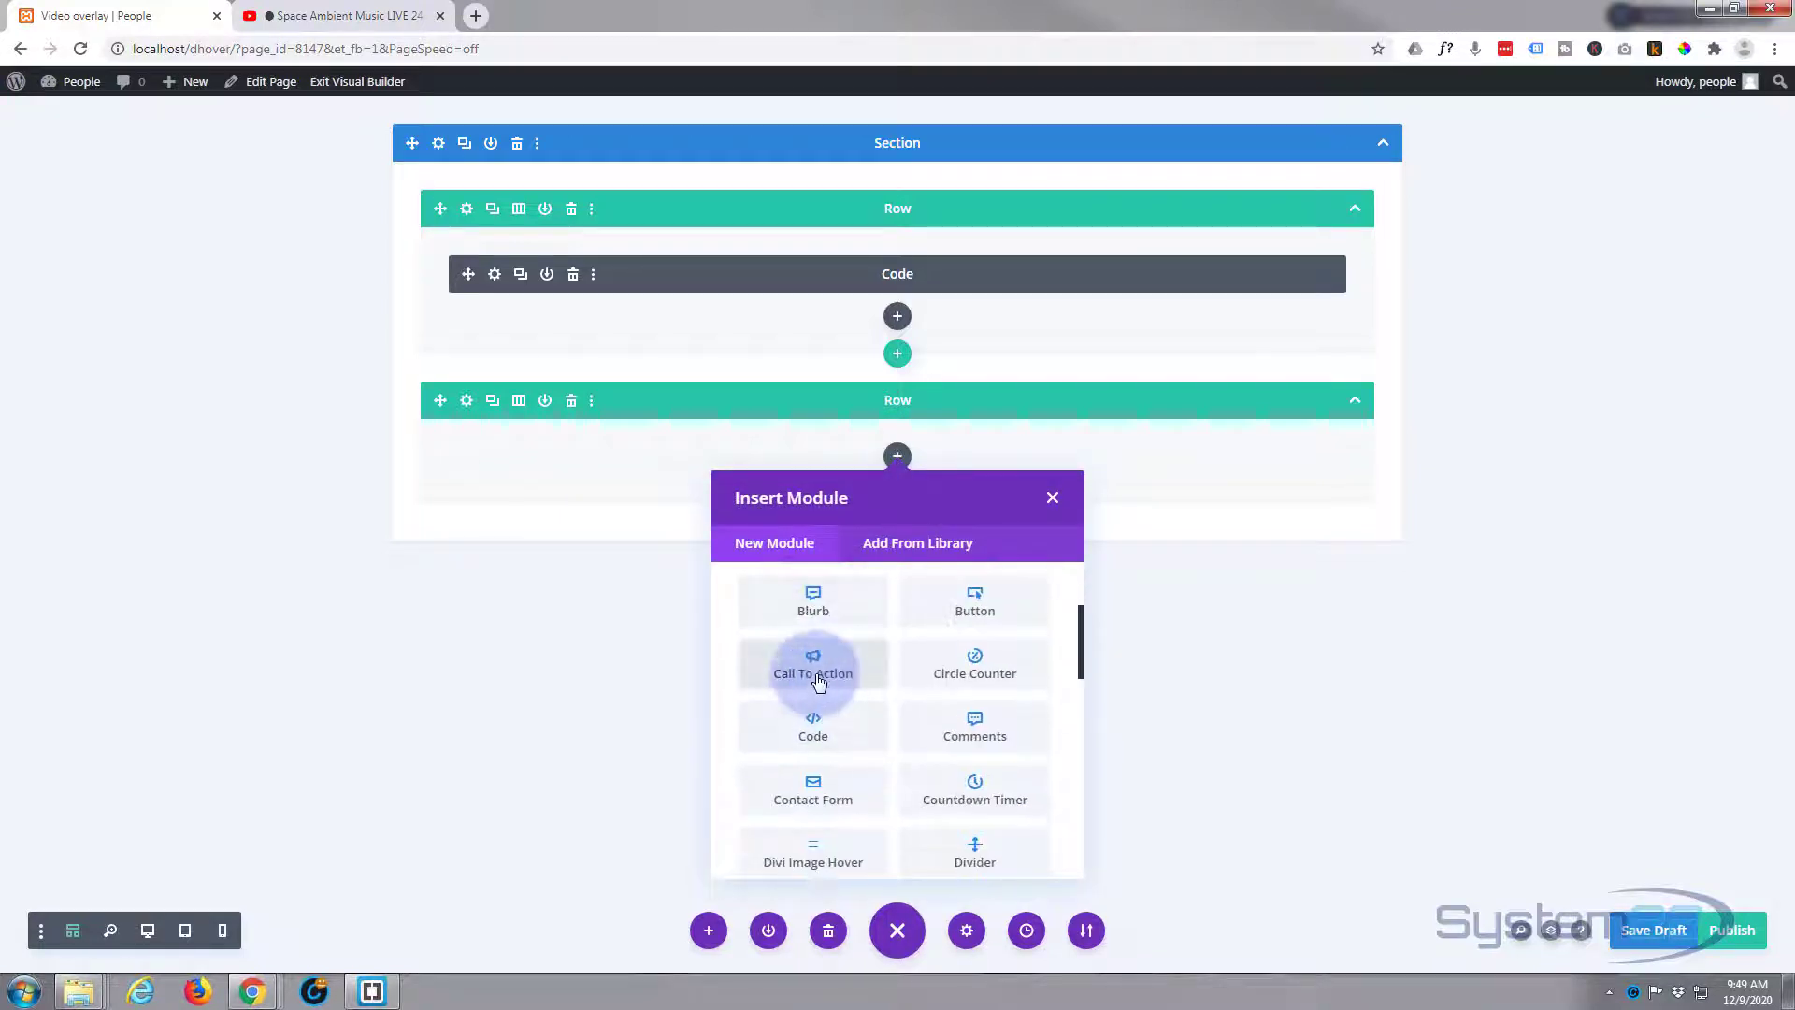
left_click(812, 664)
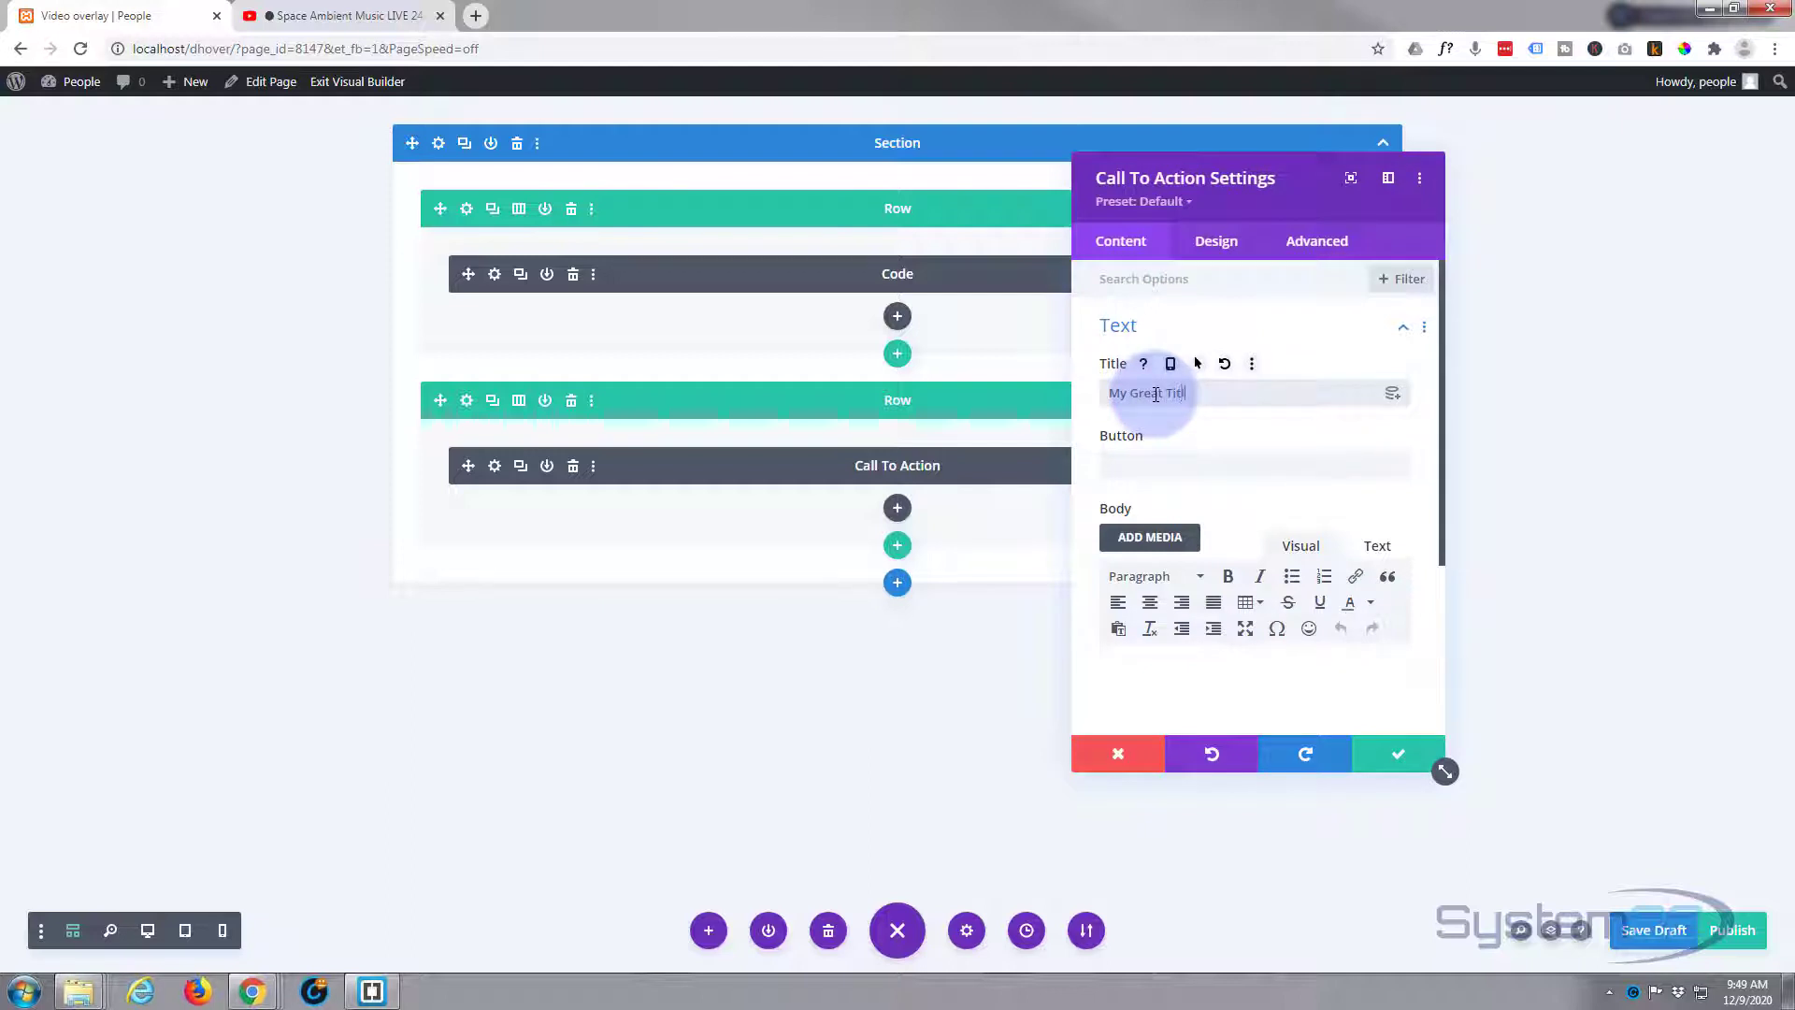
left_click(1123, 460)
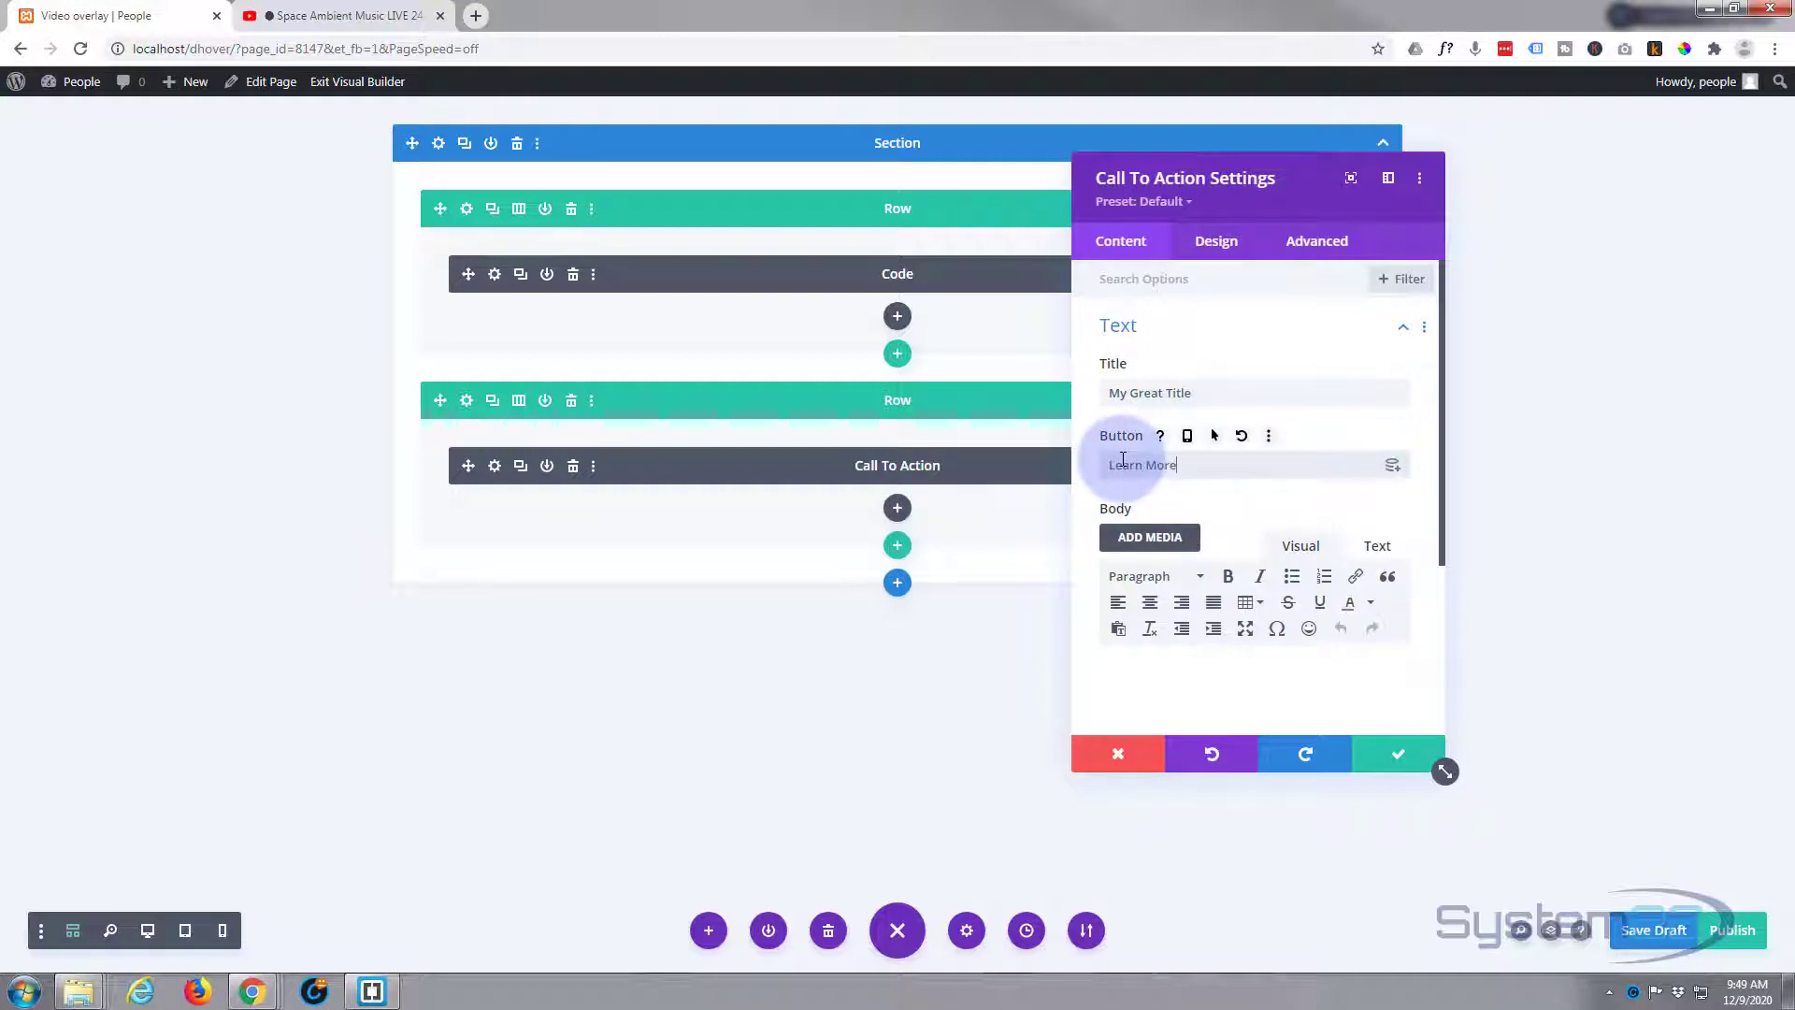
- Open lipsum.com in a new browser tab and generate five paragraphs of Lorem Ipsum text
scroll(1136, 439, "down", 3)
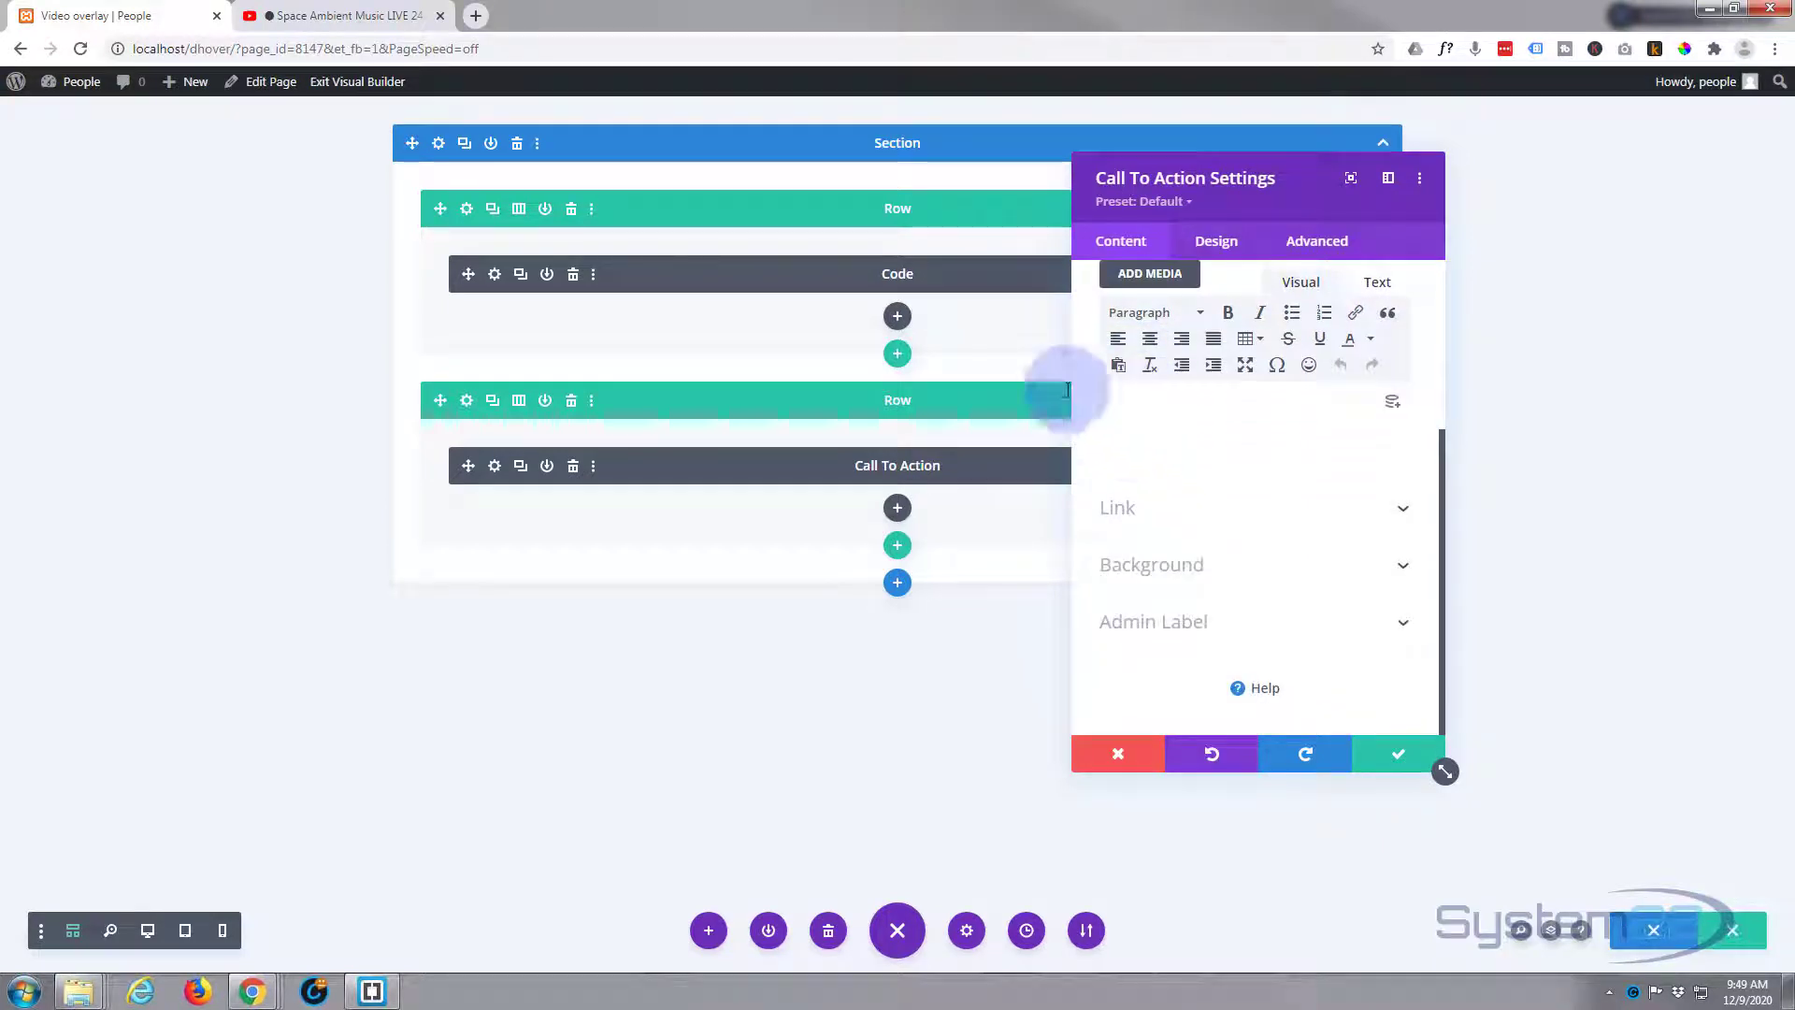
left_click(476, 15)
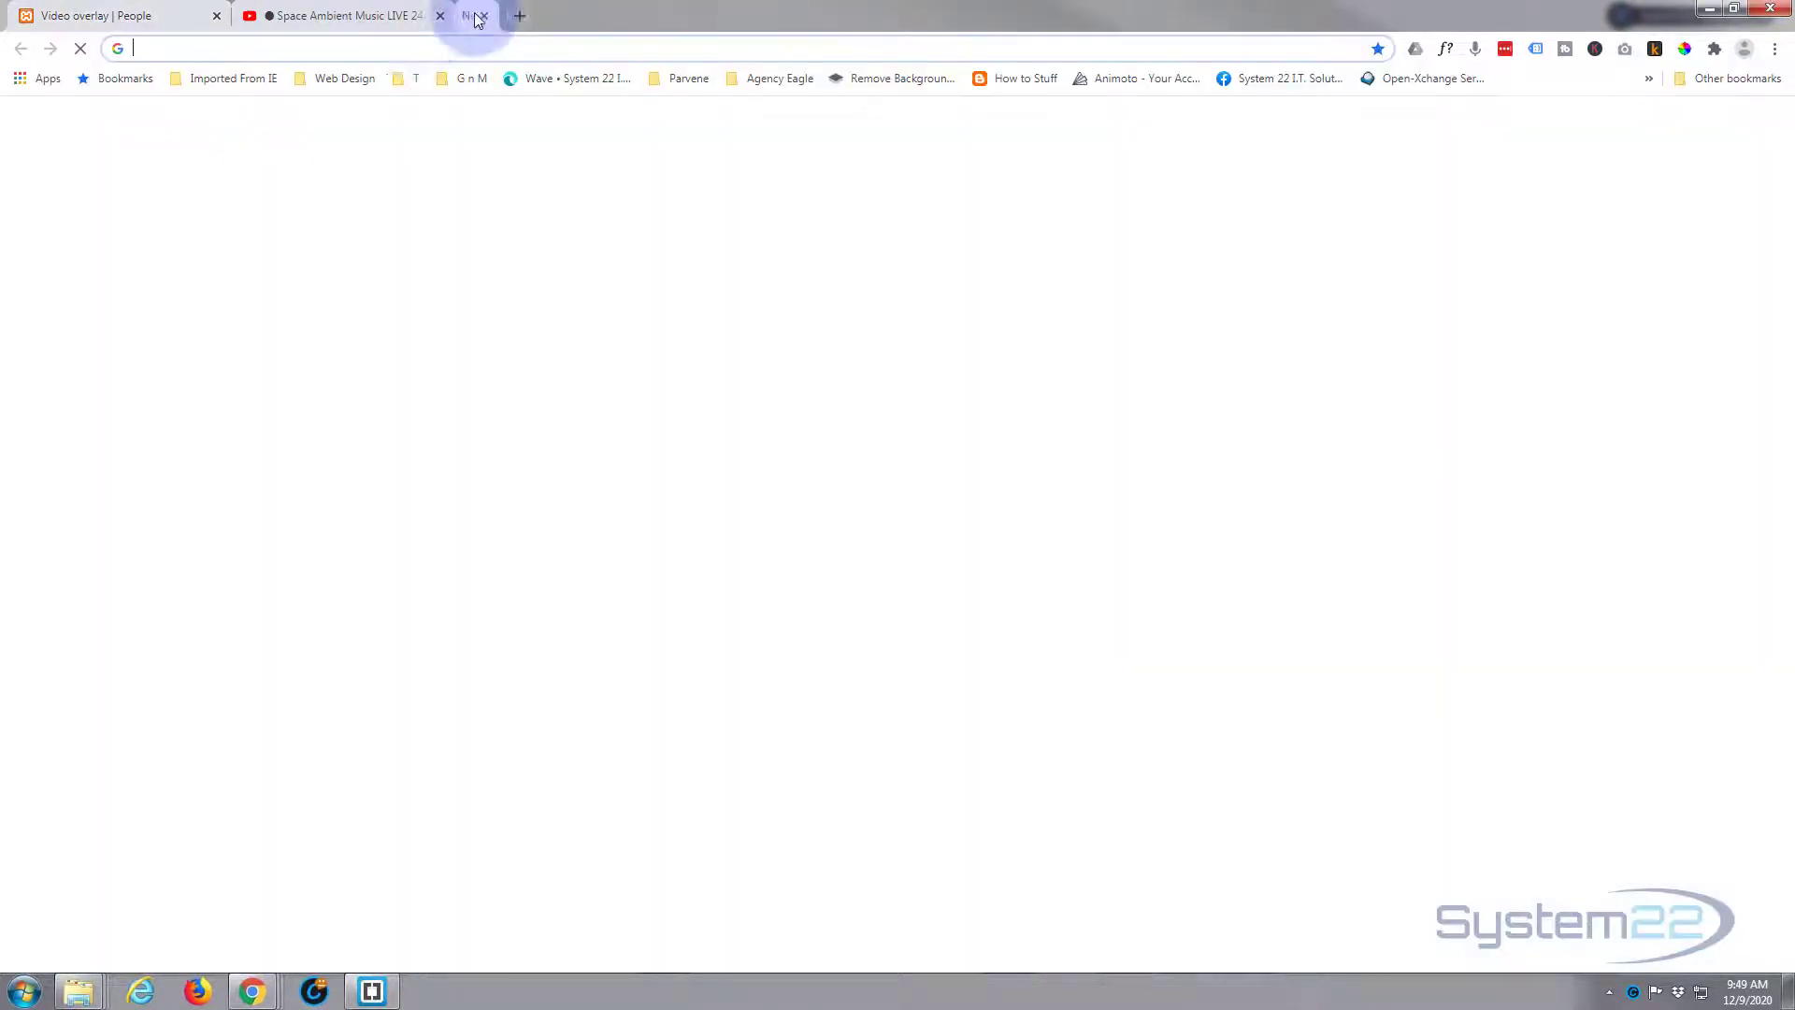
left_click(334, 47)
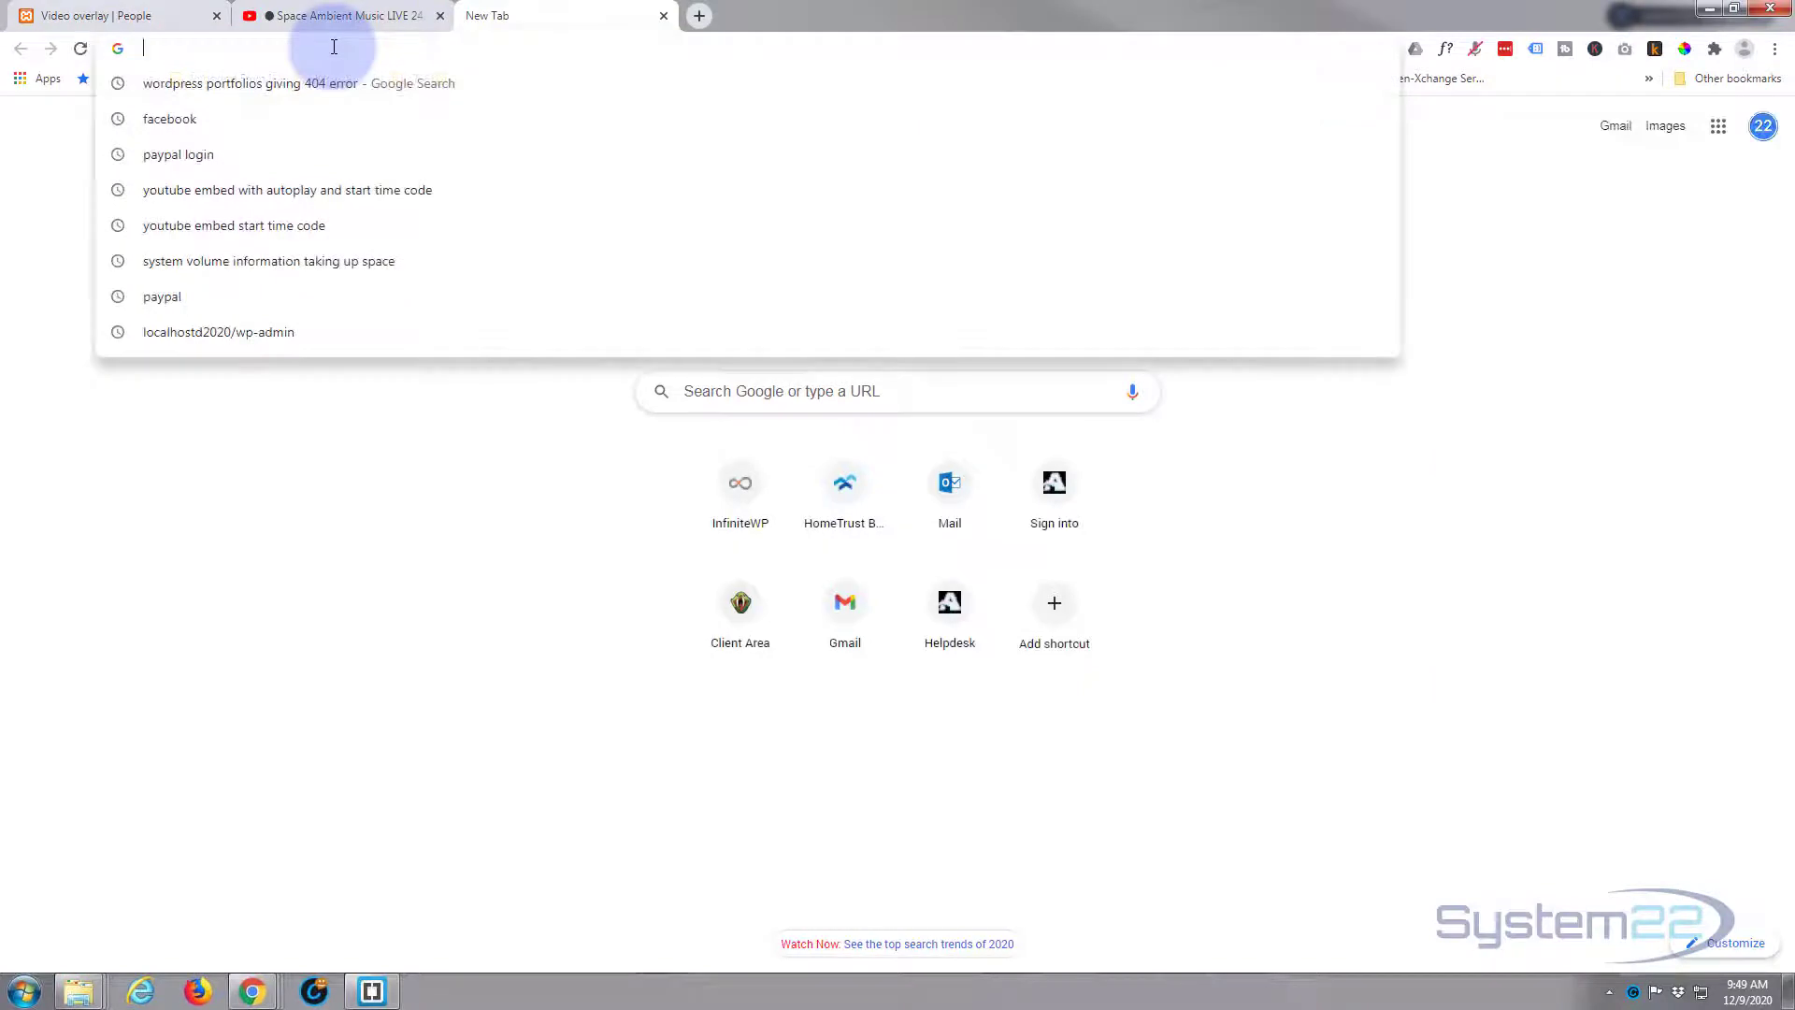
type("lipsum")
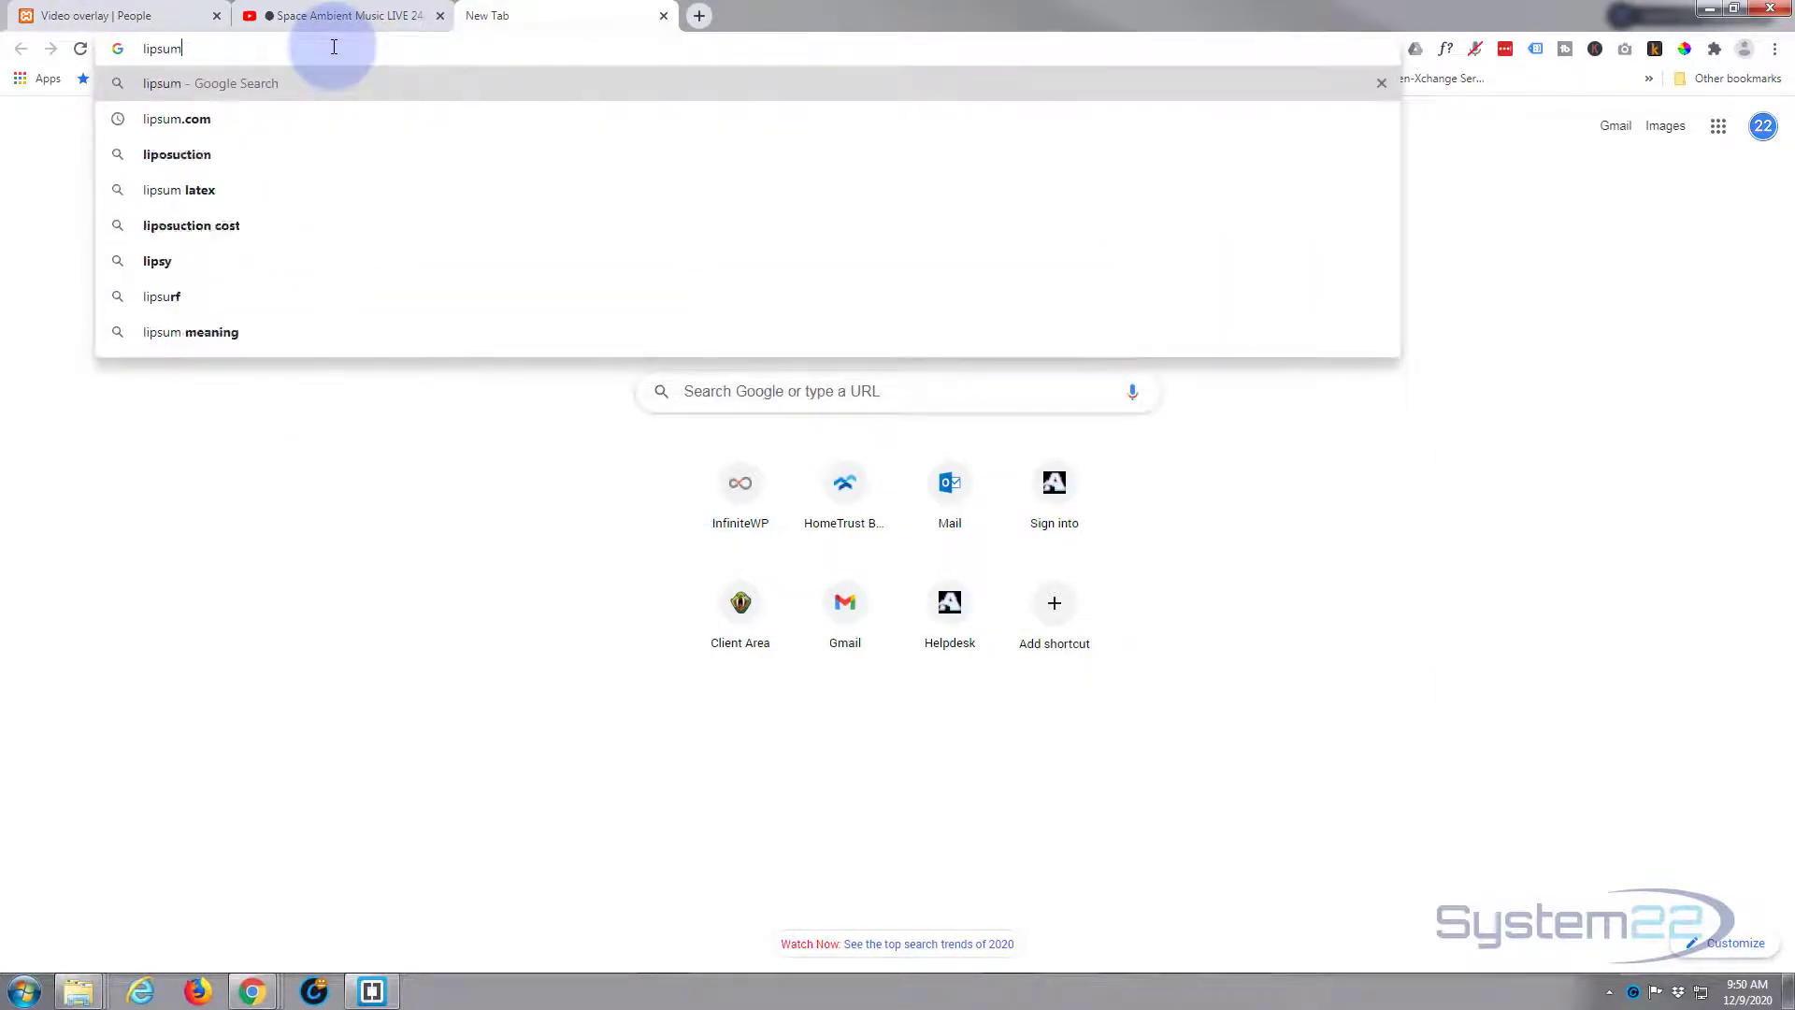
type(".com")
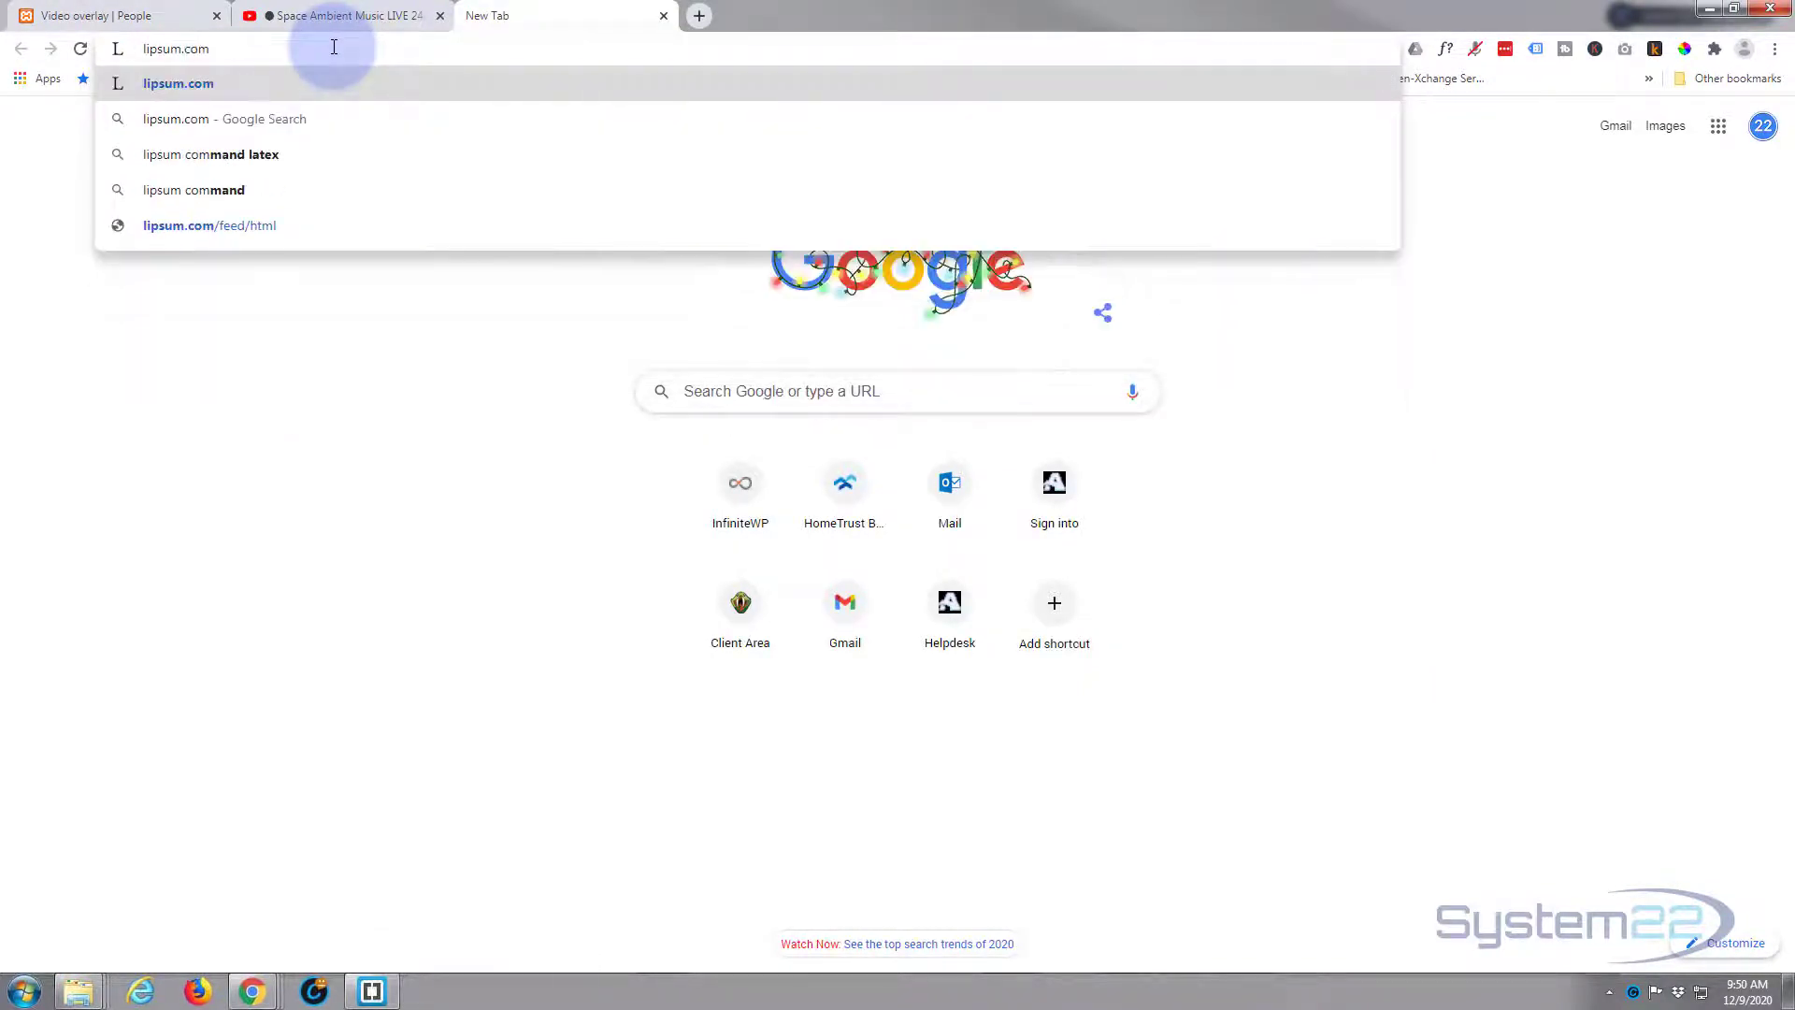
key("Return")
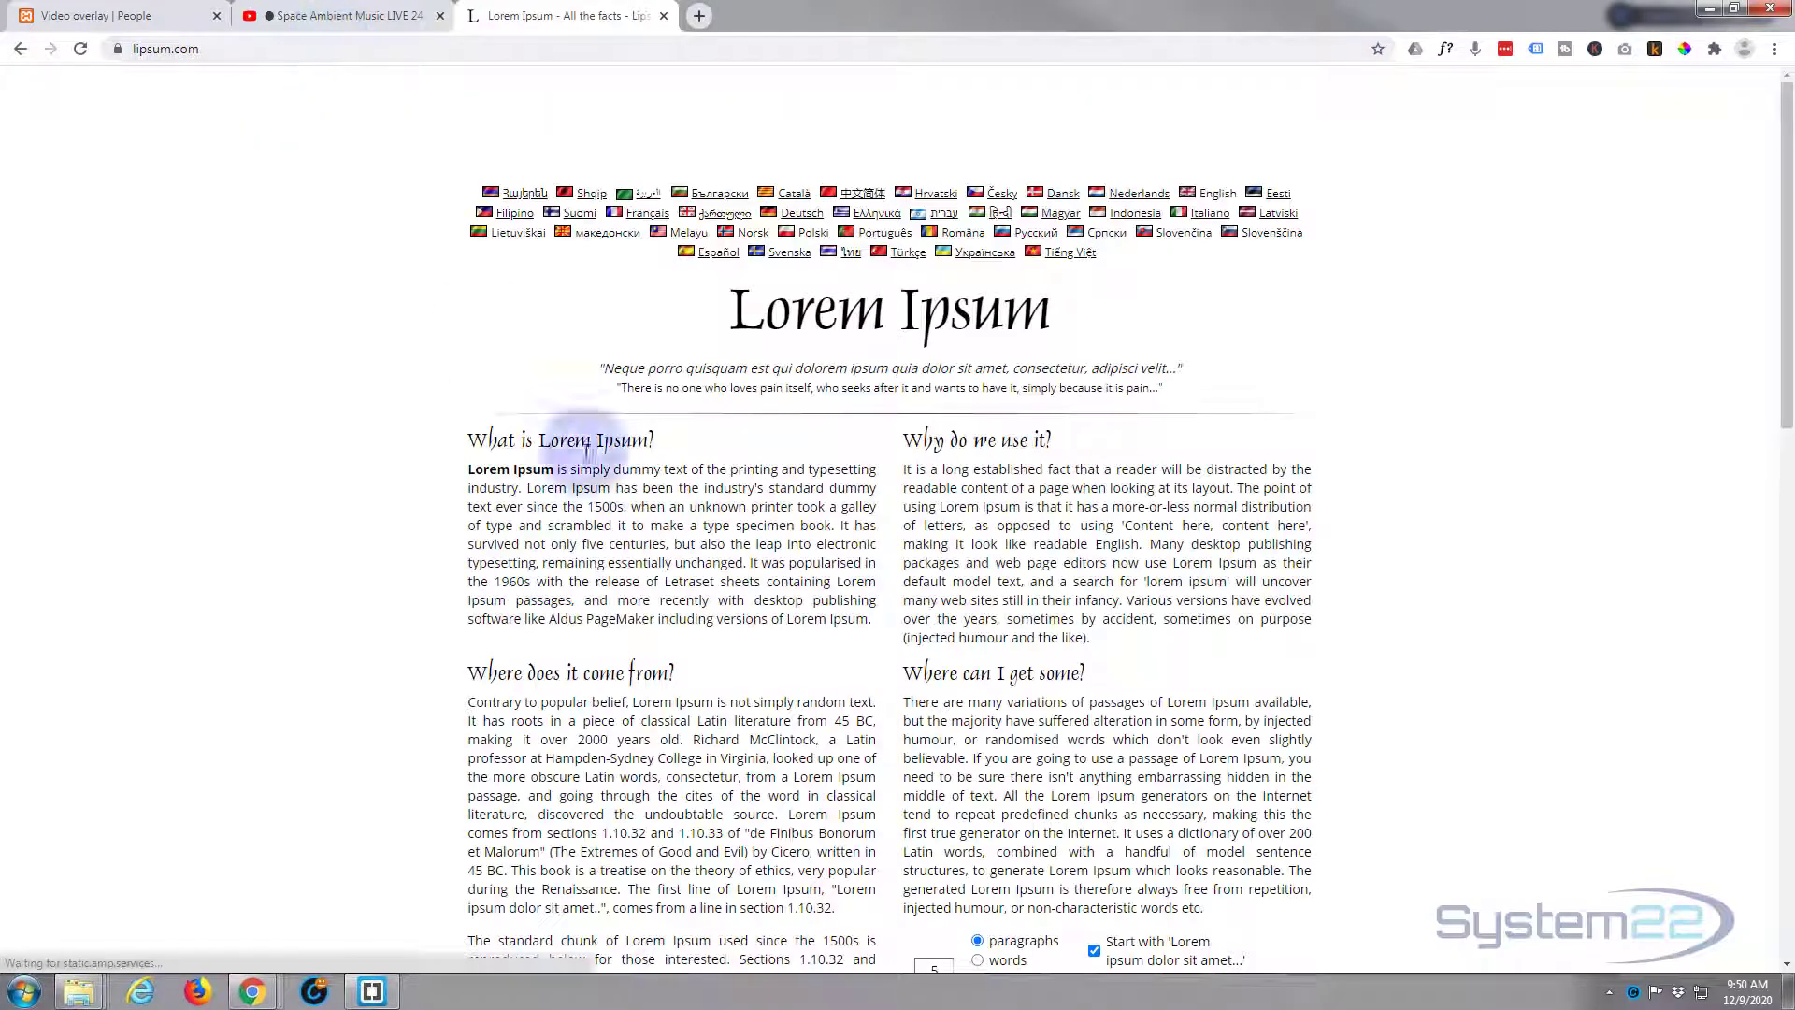
scroll(777, 462, "down", 6)
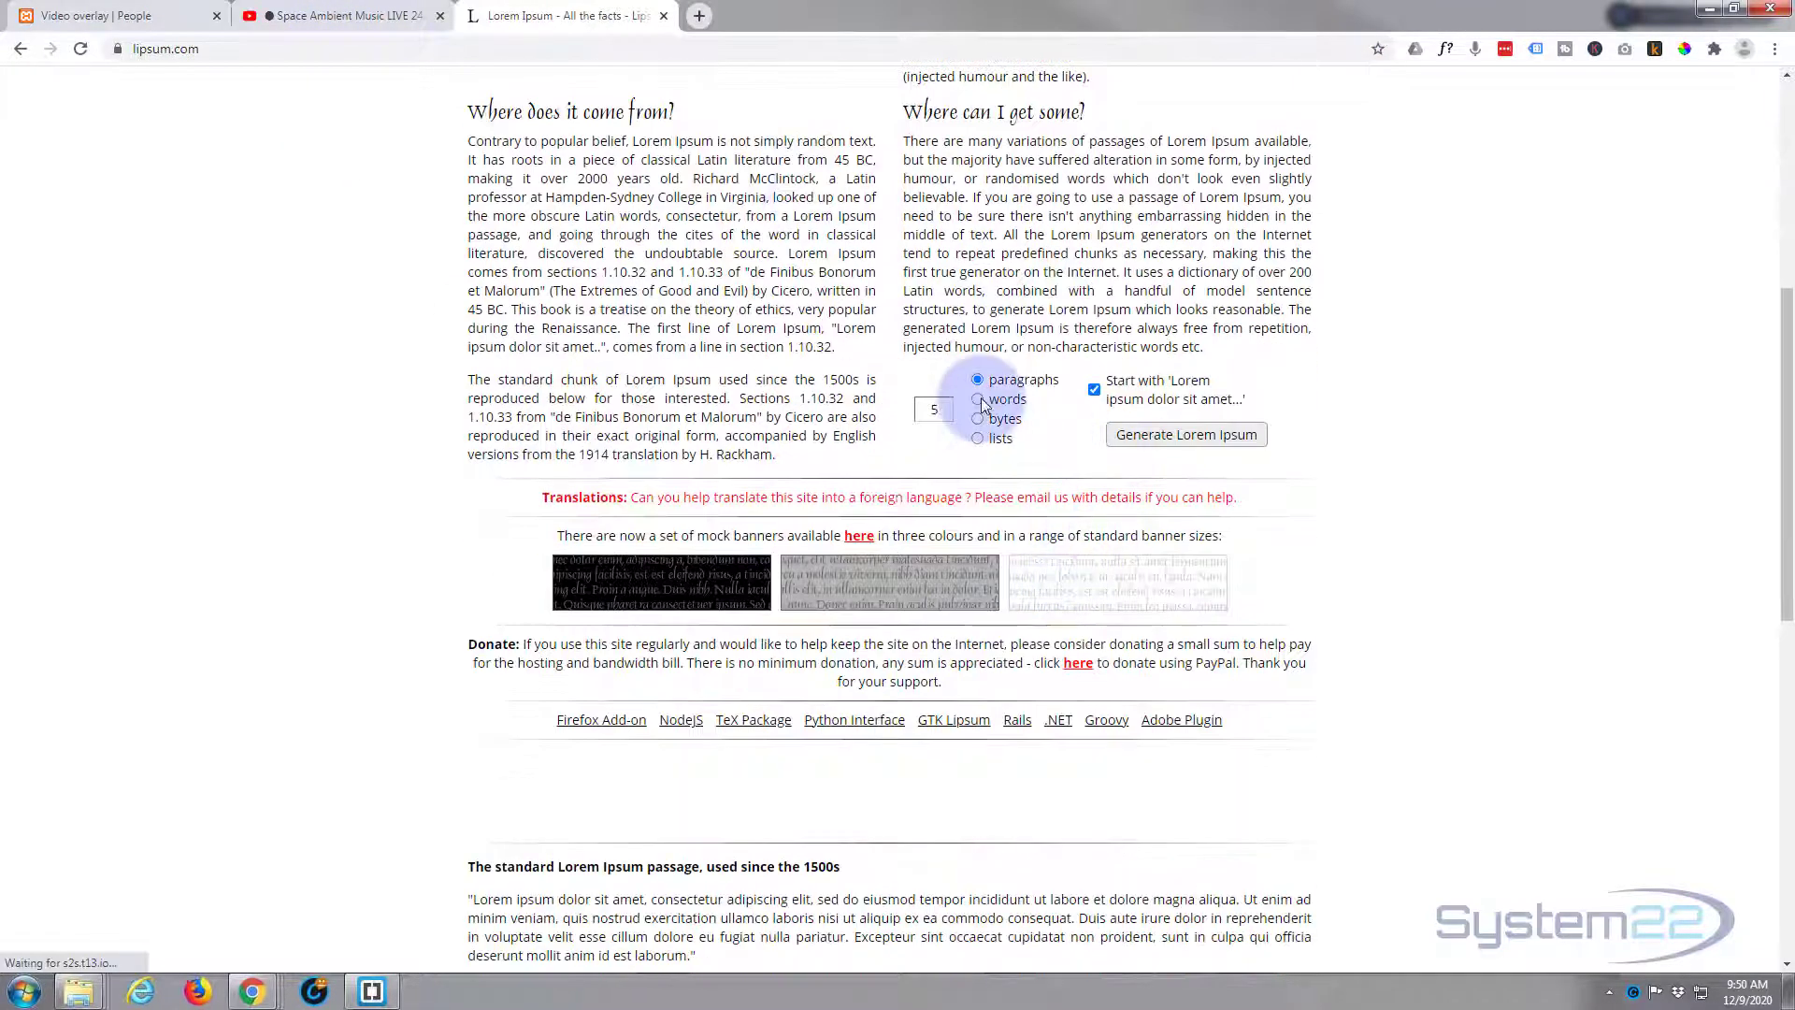
left_click(1206, 435)
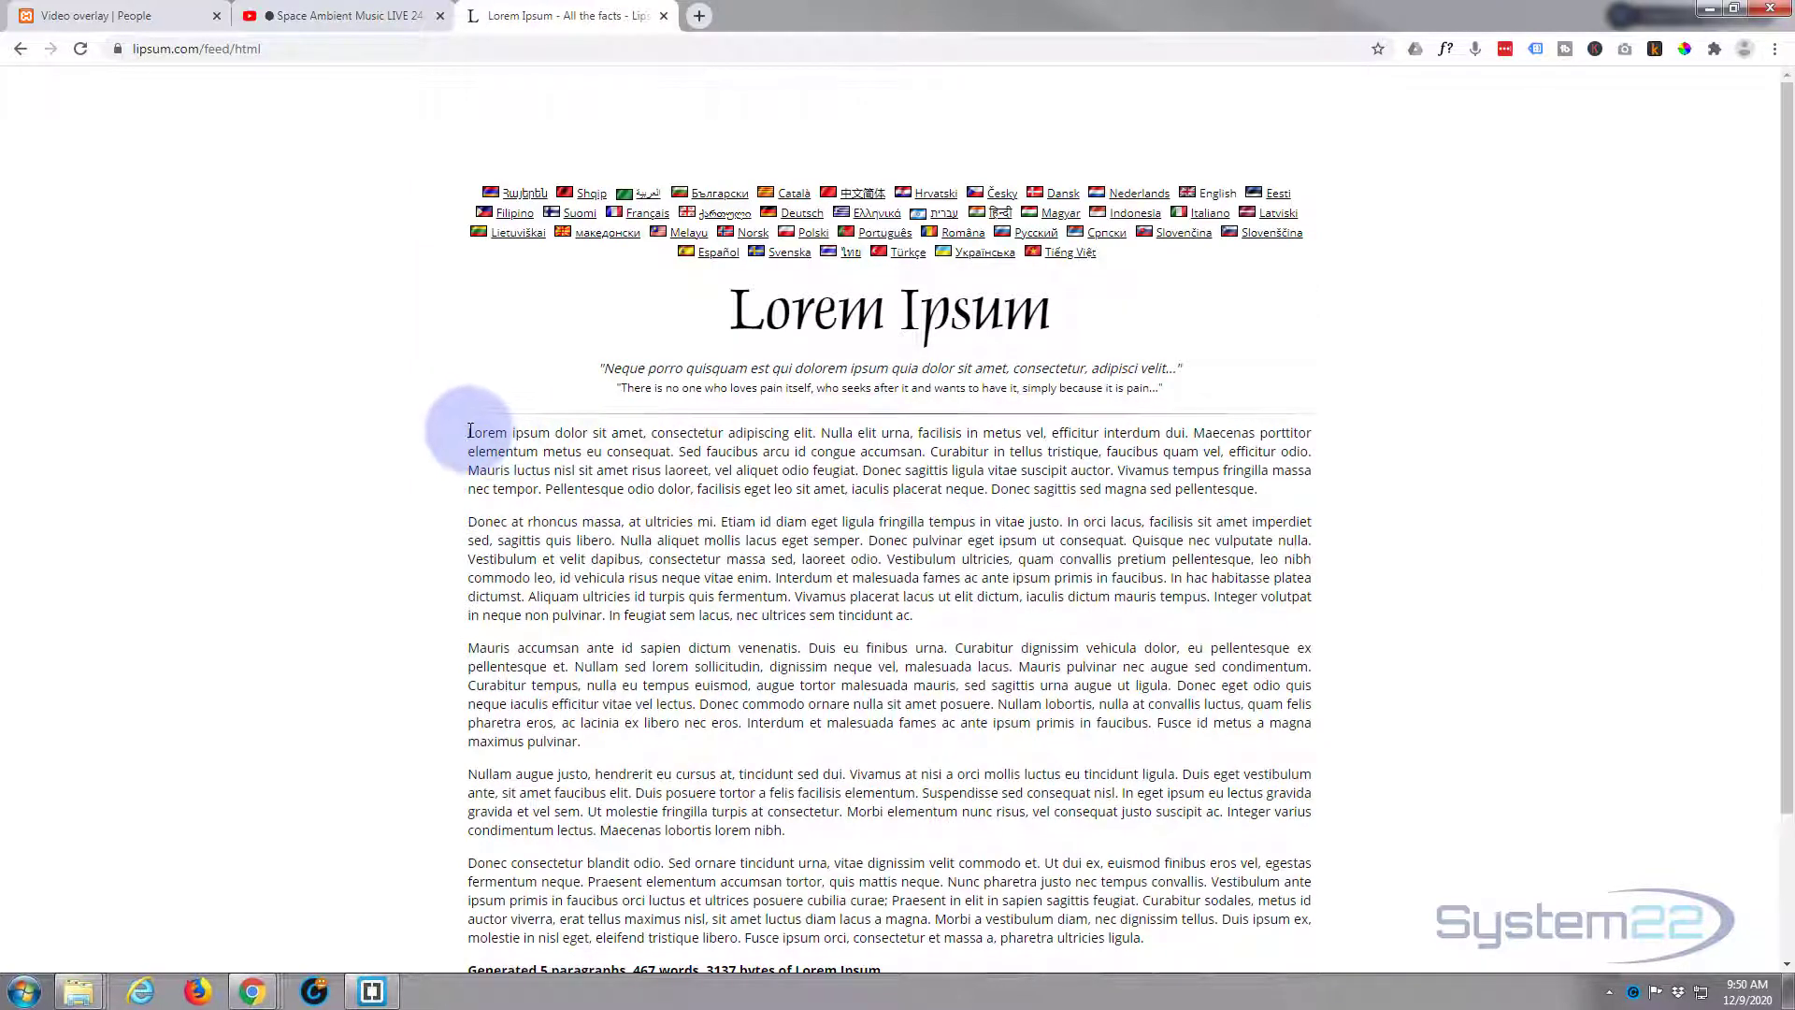
- Copy the first four sentences of the generated text into the body of the Call To Action module on the Divi page
left_click_drag(470, 431, 930, 451)
key("ctrl+c")
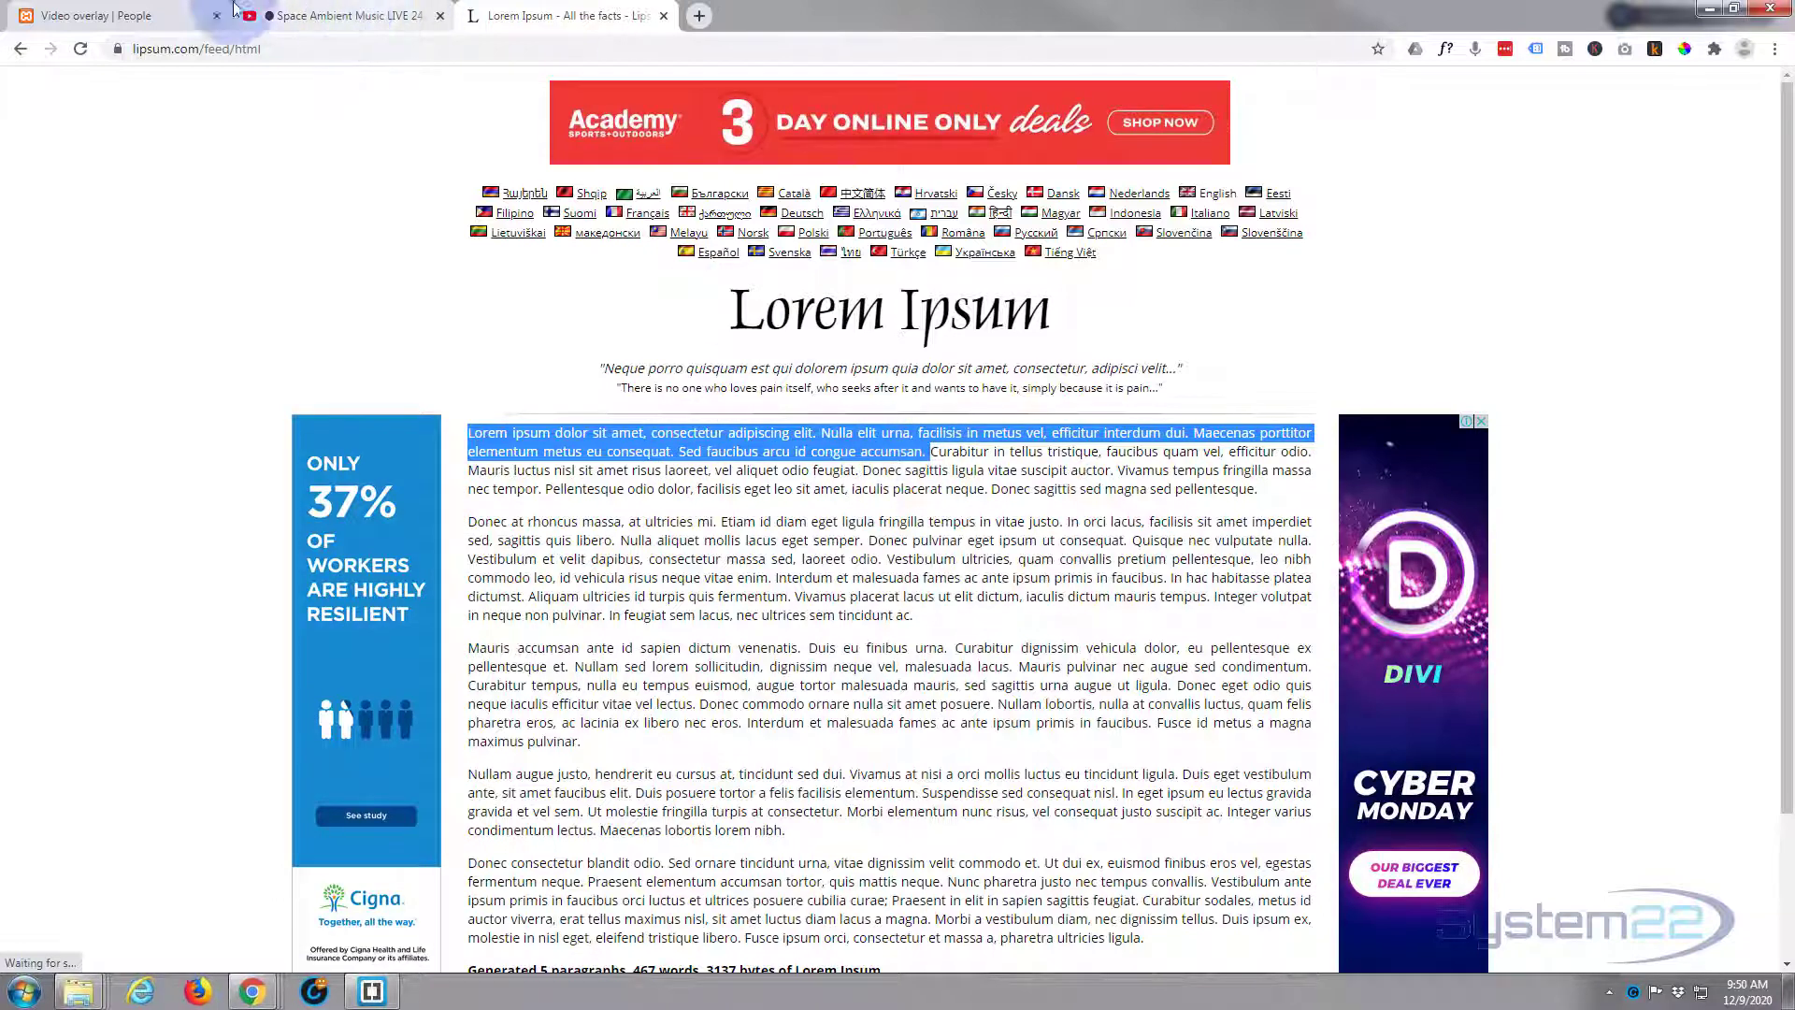
left_click(131, 15)
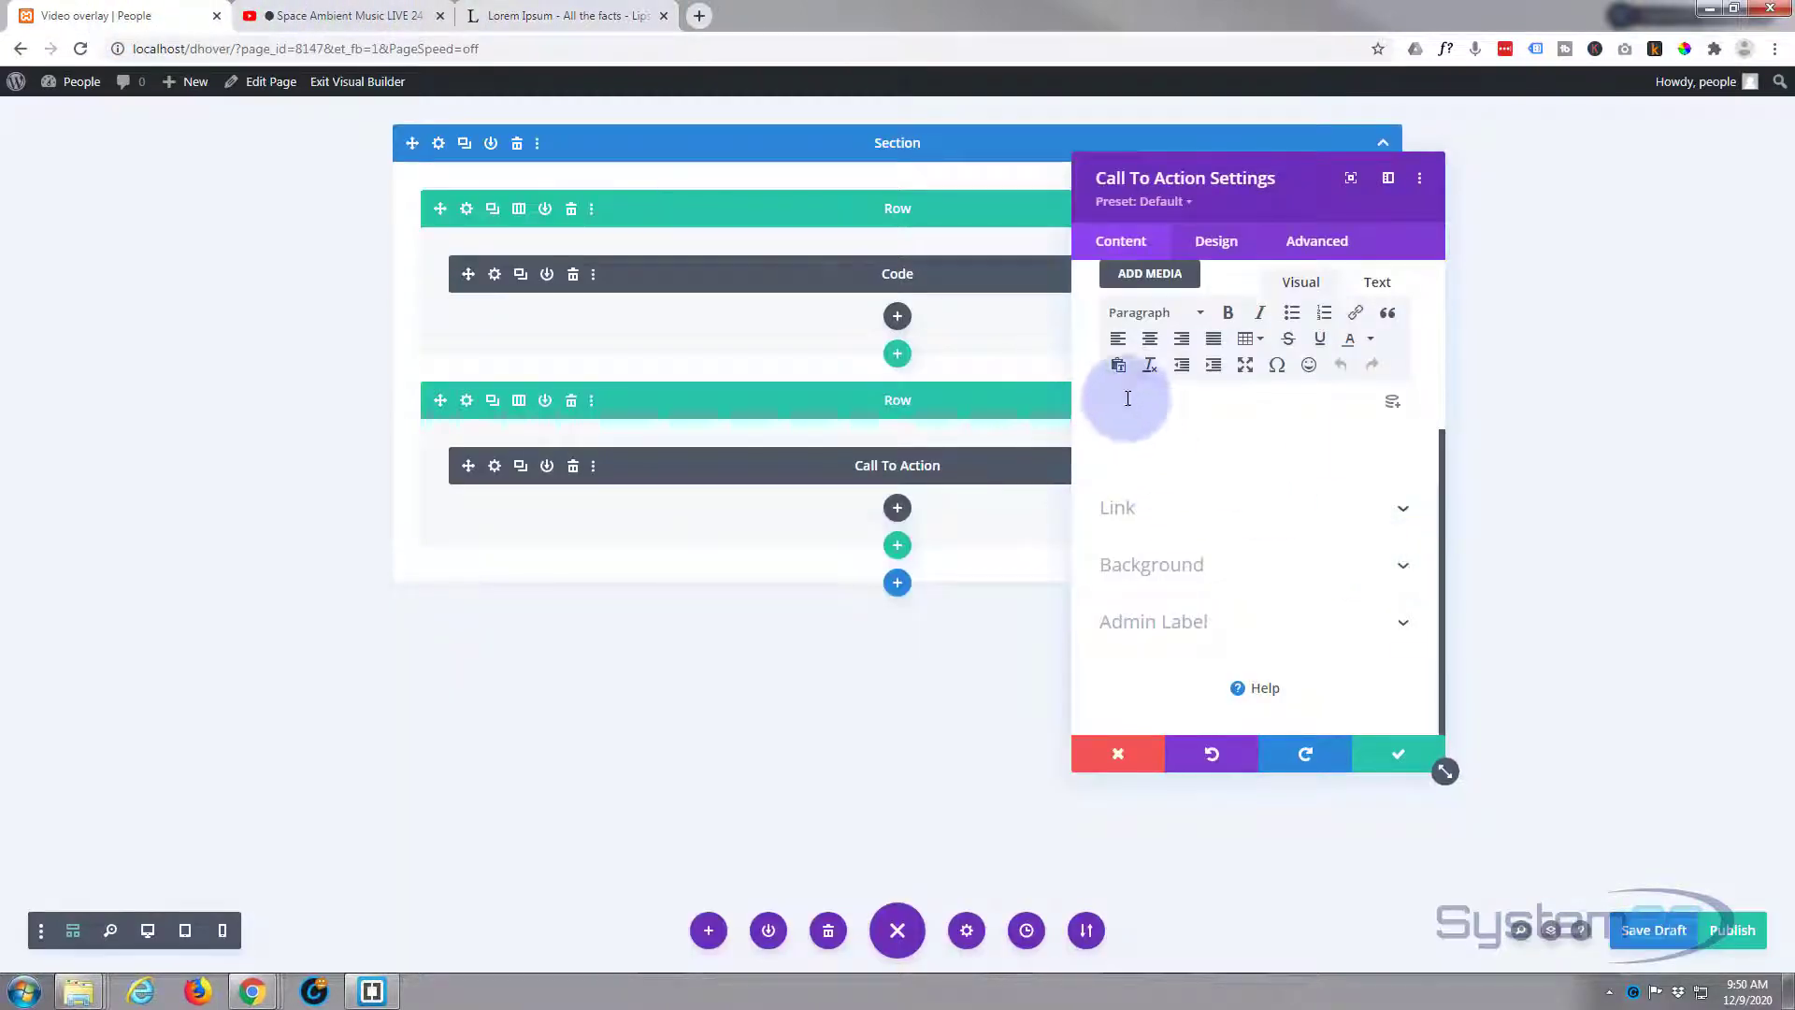
key("ctrl+v")
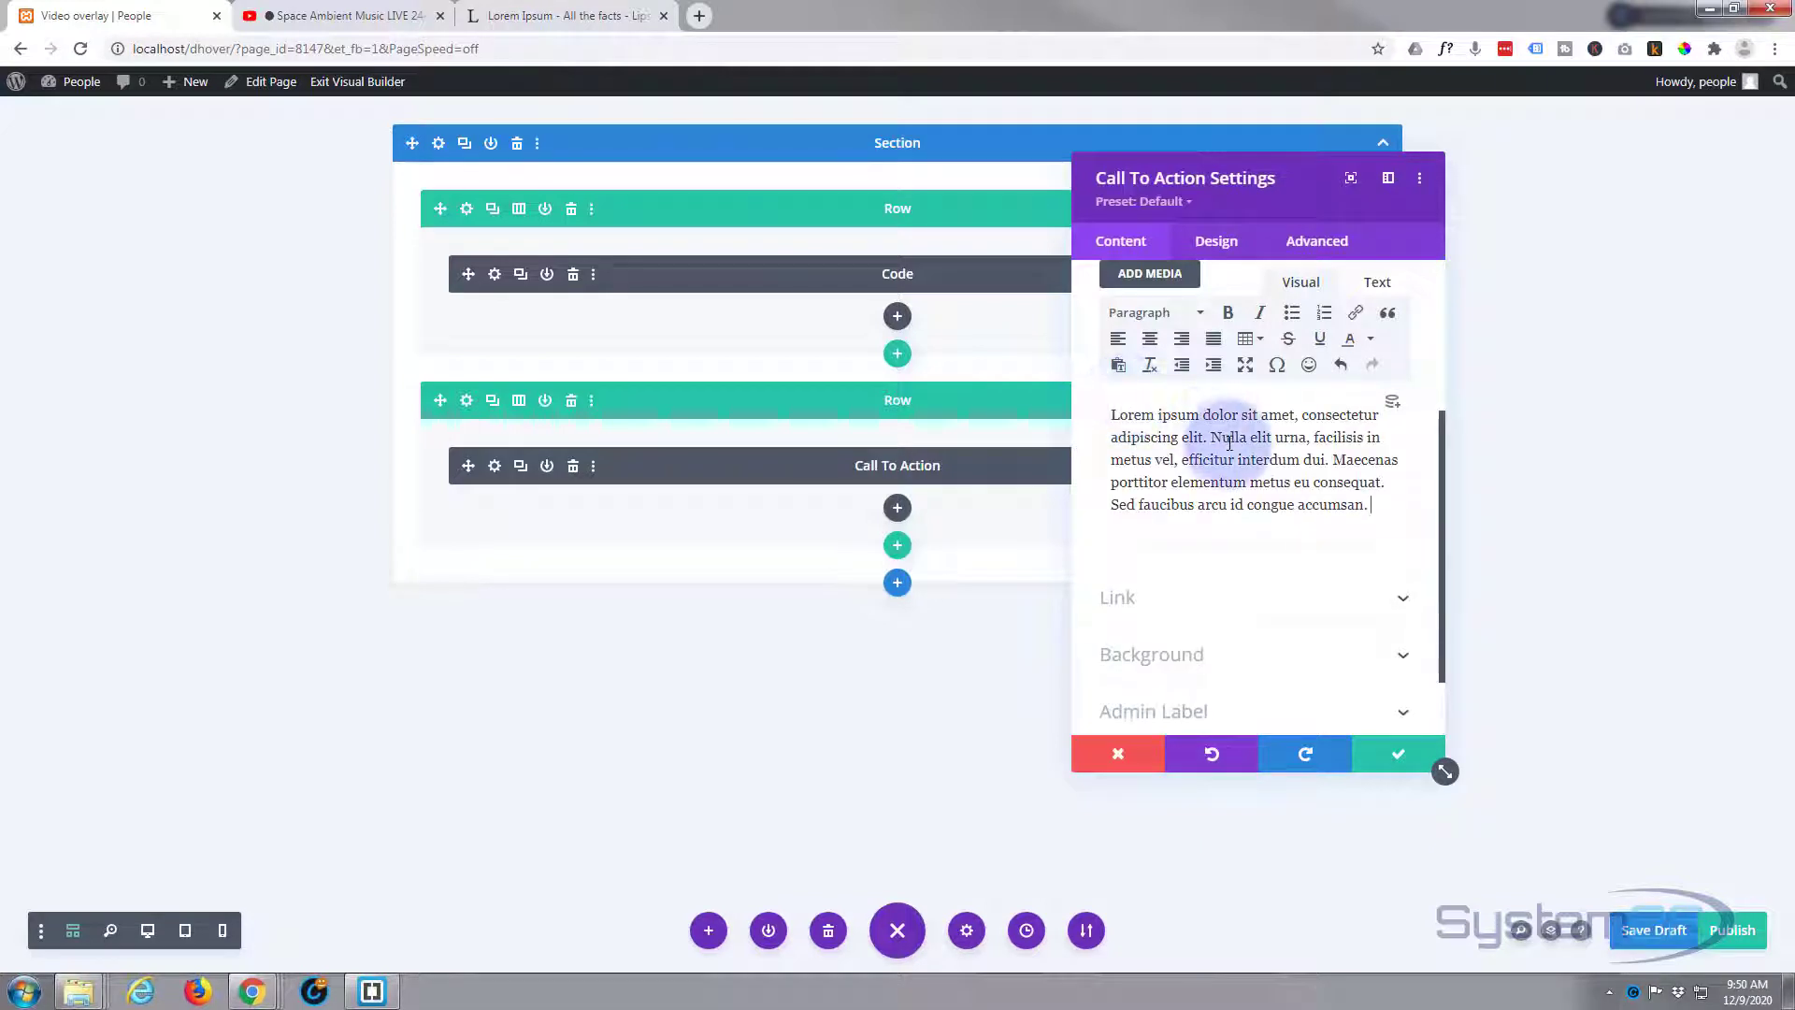
scroll(1227, 452, "down", 1)
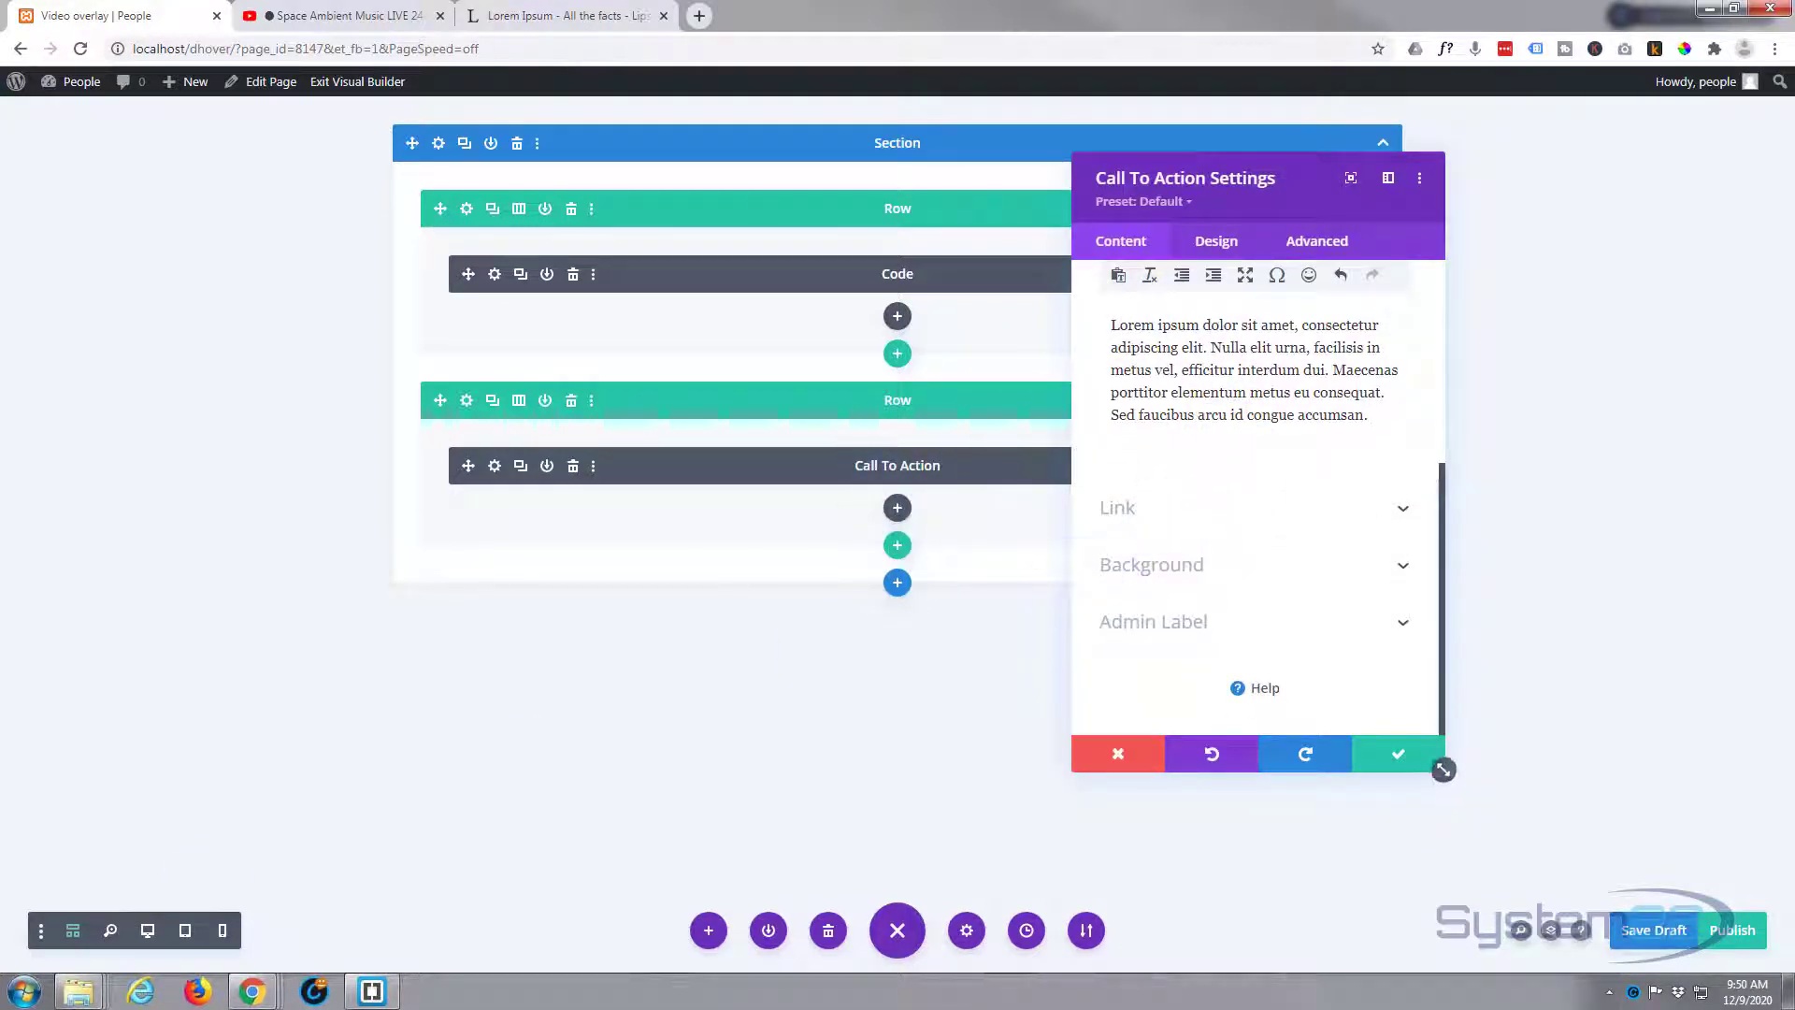
- Preview the page in tablet view and switch it to desktop view
left_click(186, 931)
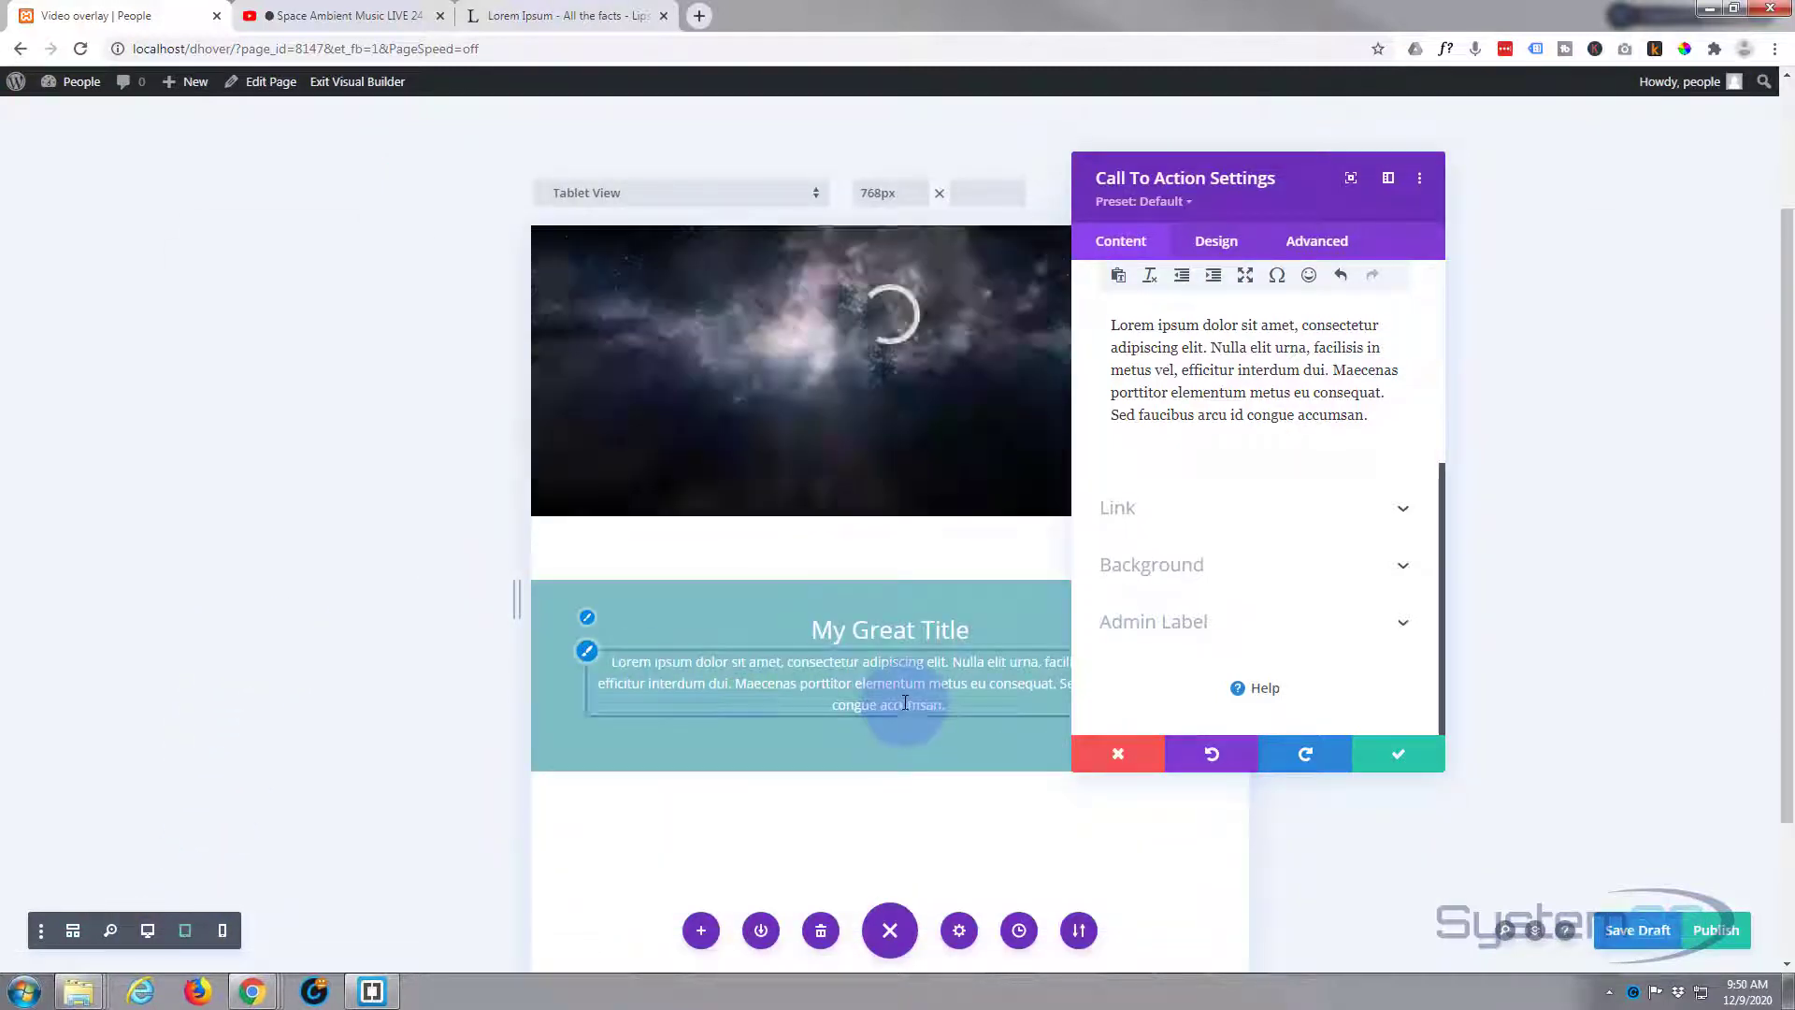
left_click(147, 930)
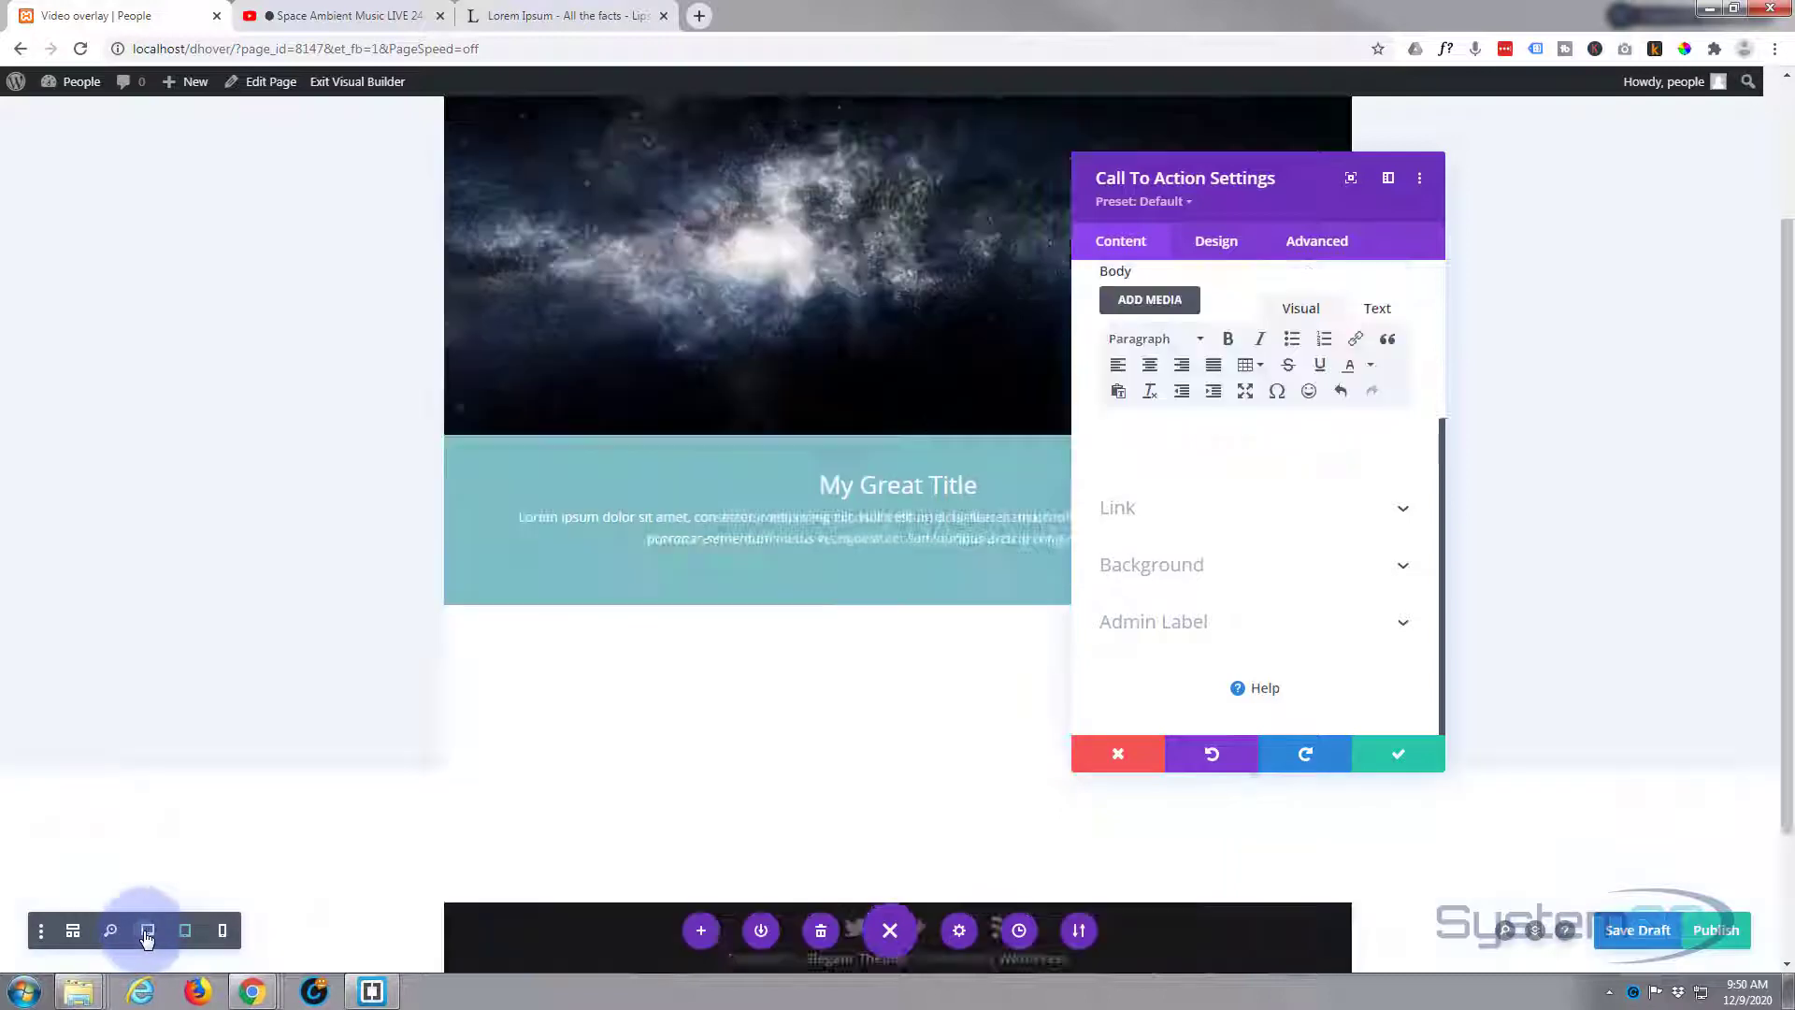
left_click(1213, 754)
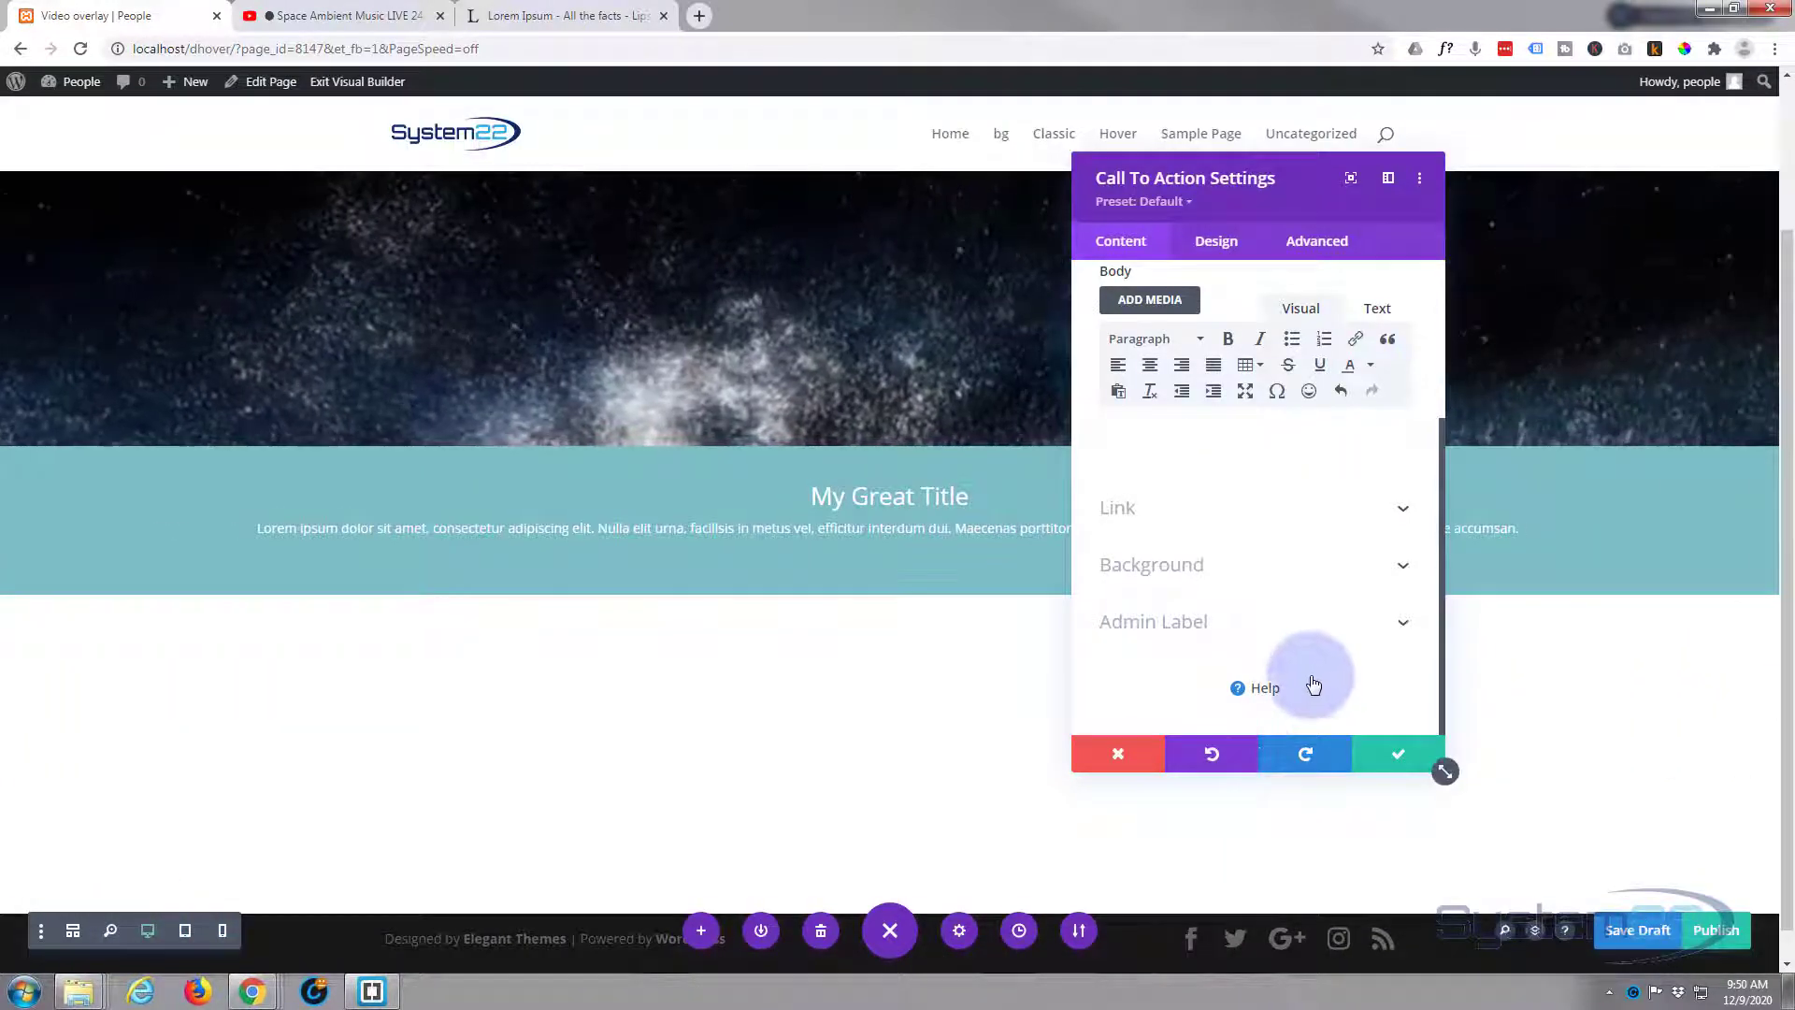
- Set the Call To Action module's button link URL to "#"
left_click(1244, 524)
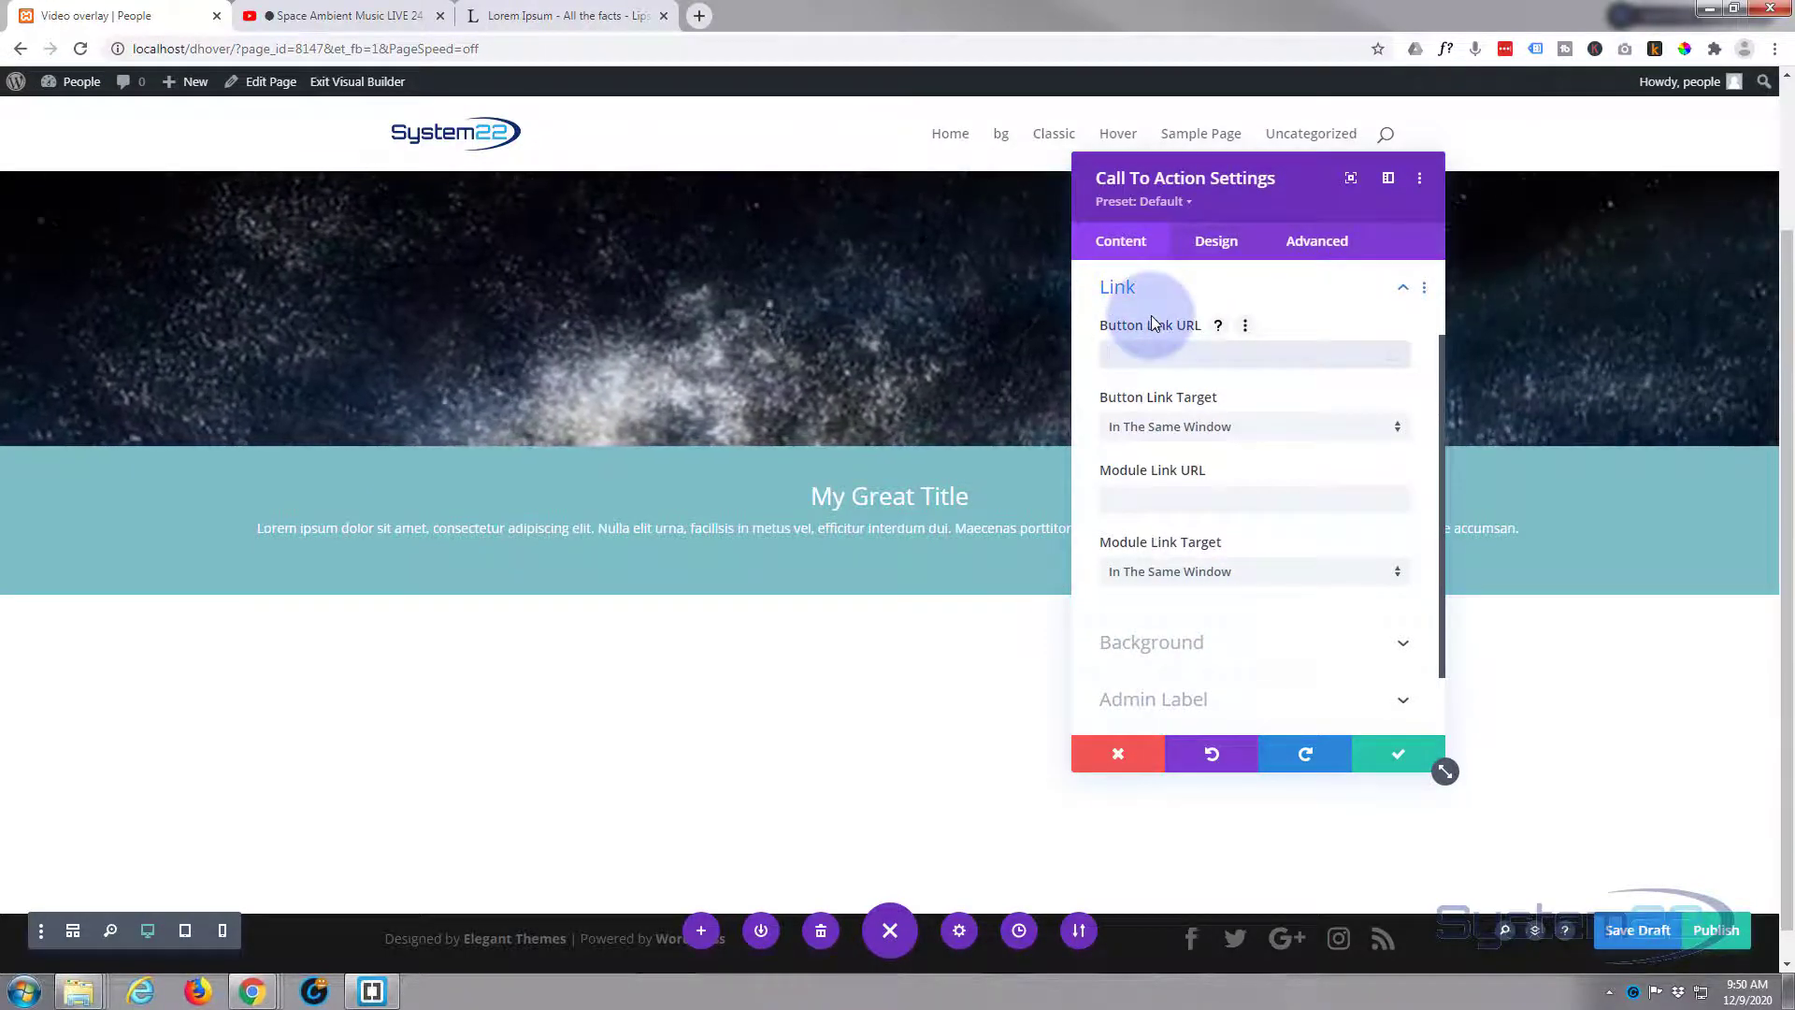
type("#")
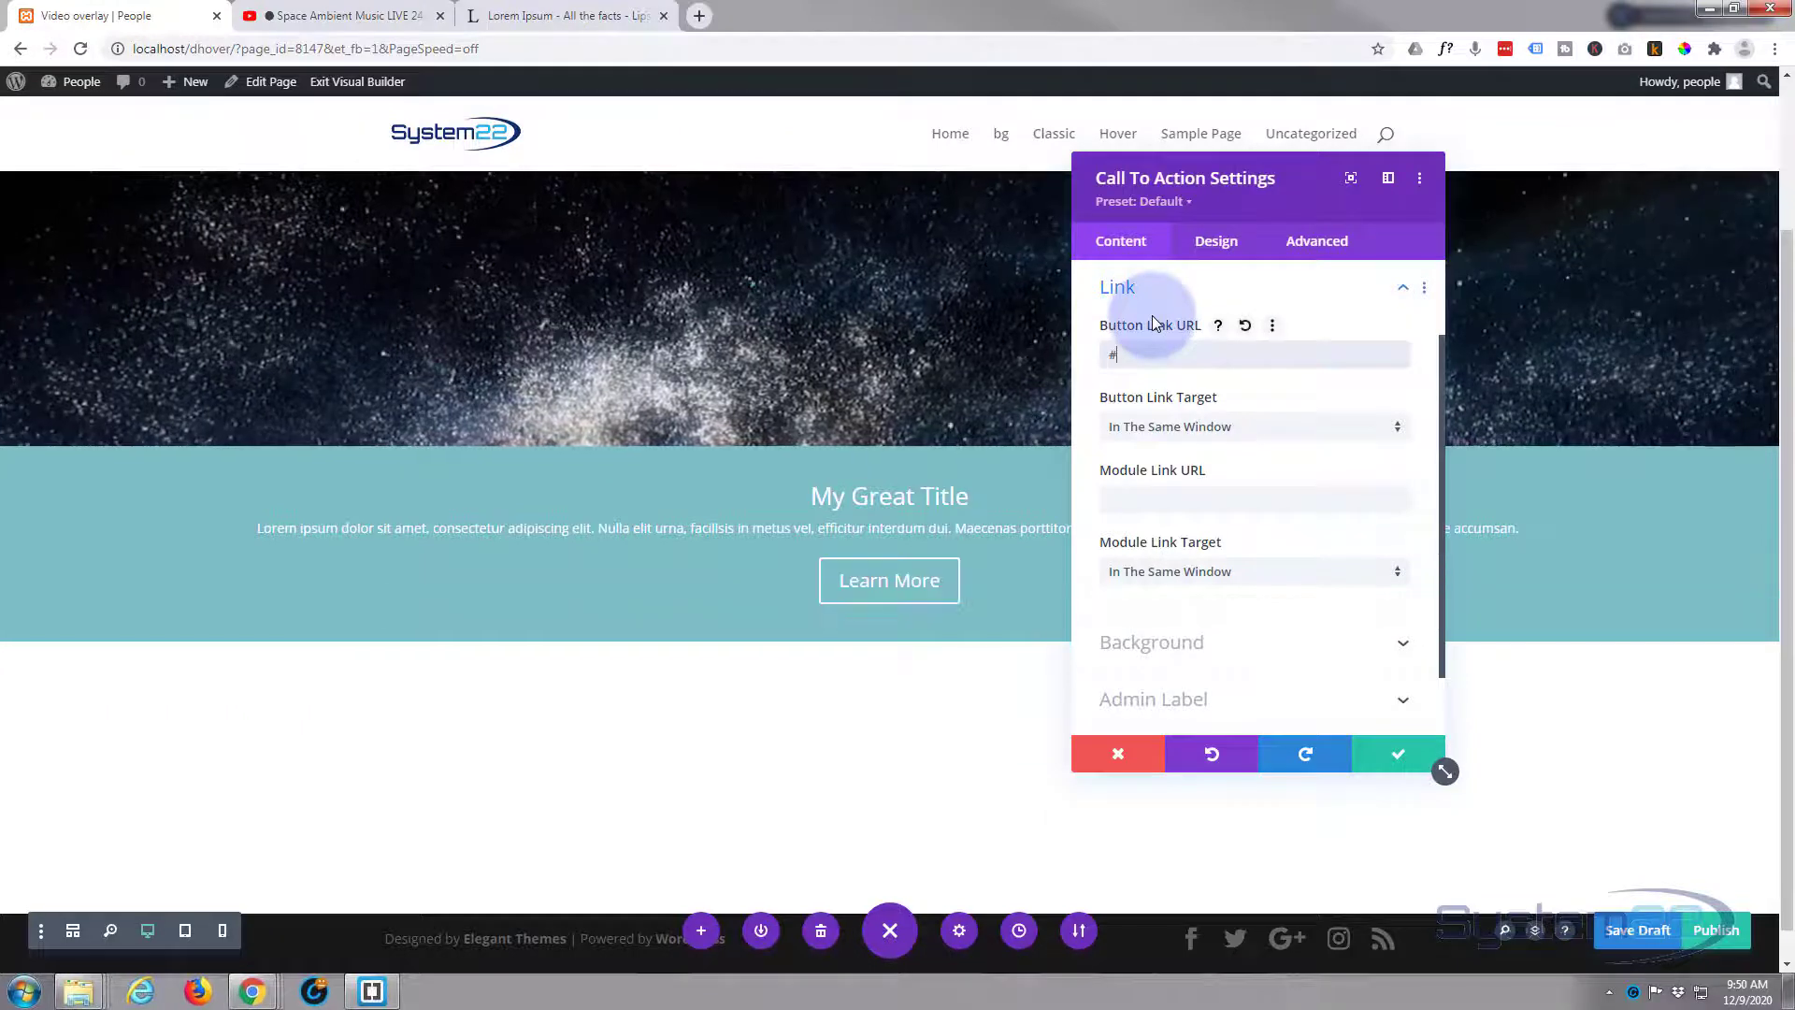
left_click(1251, 432)
left_click(1090, 393)
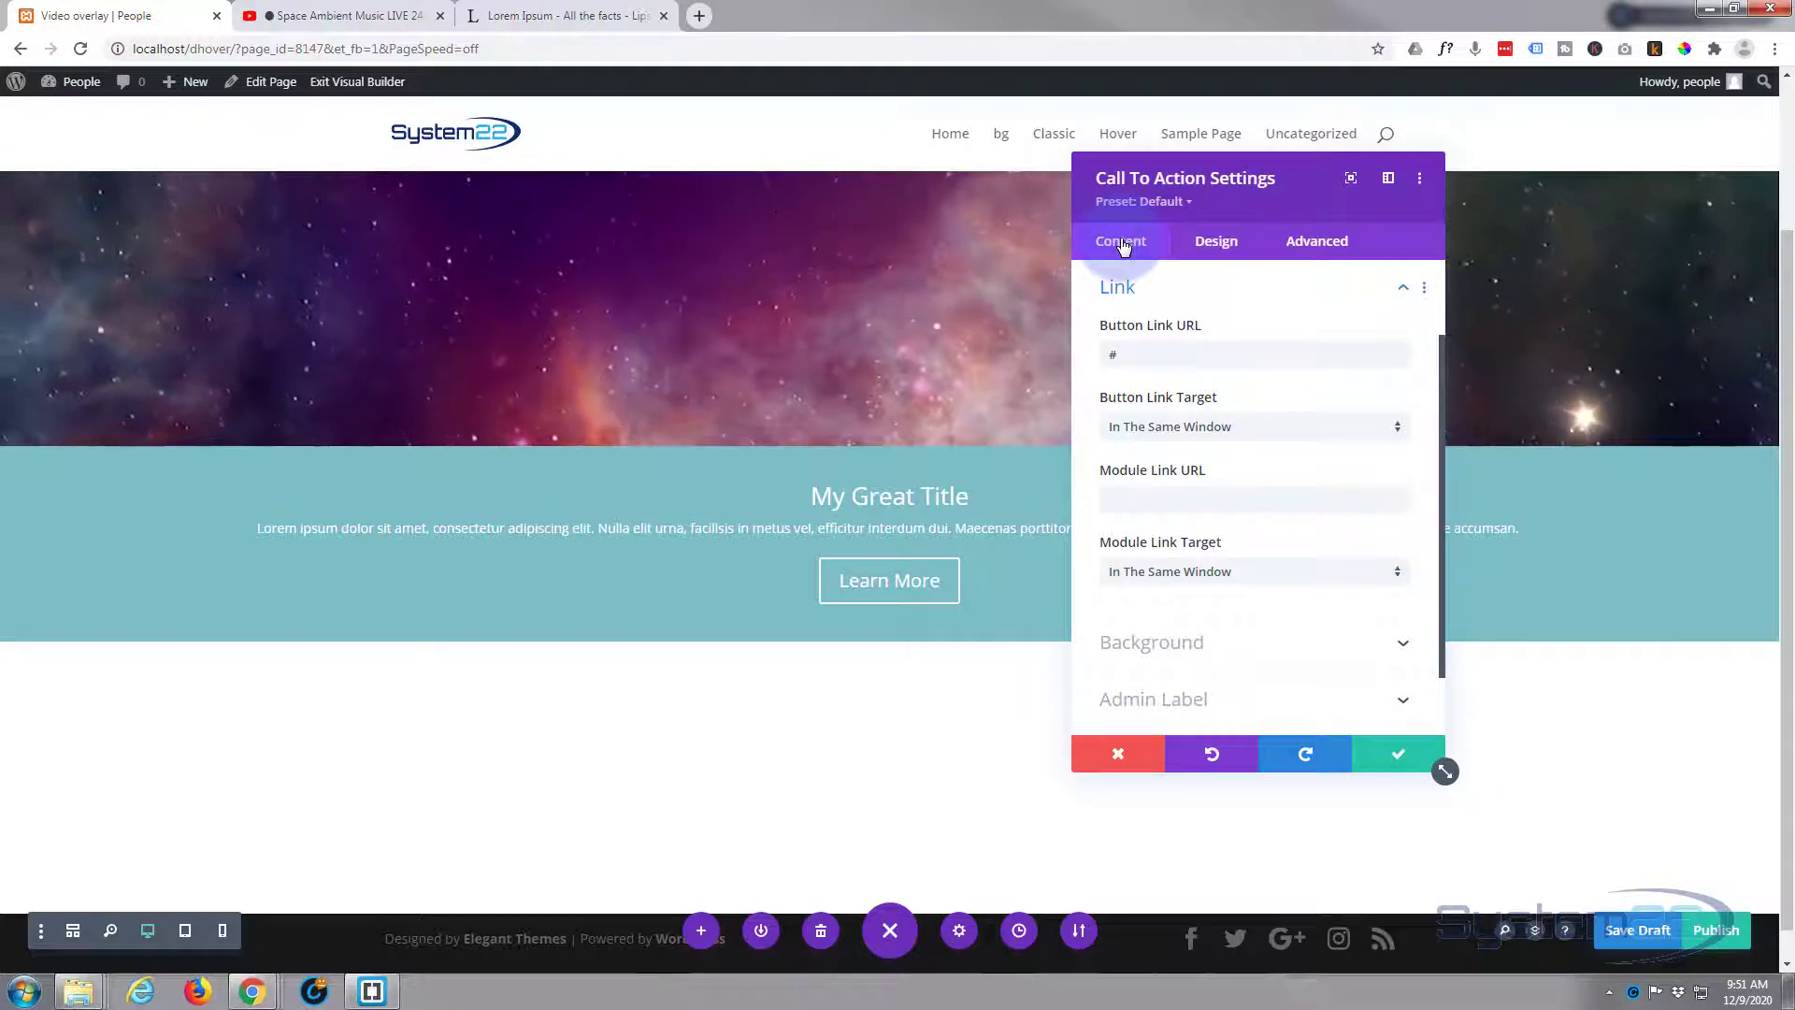
- Remove the background color from the Call To Action module and save the module settings
left_click(1224, 649)
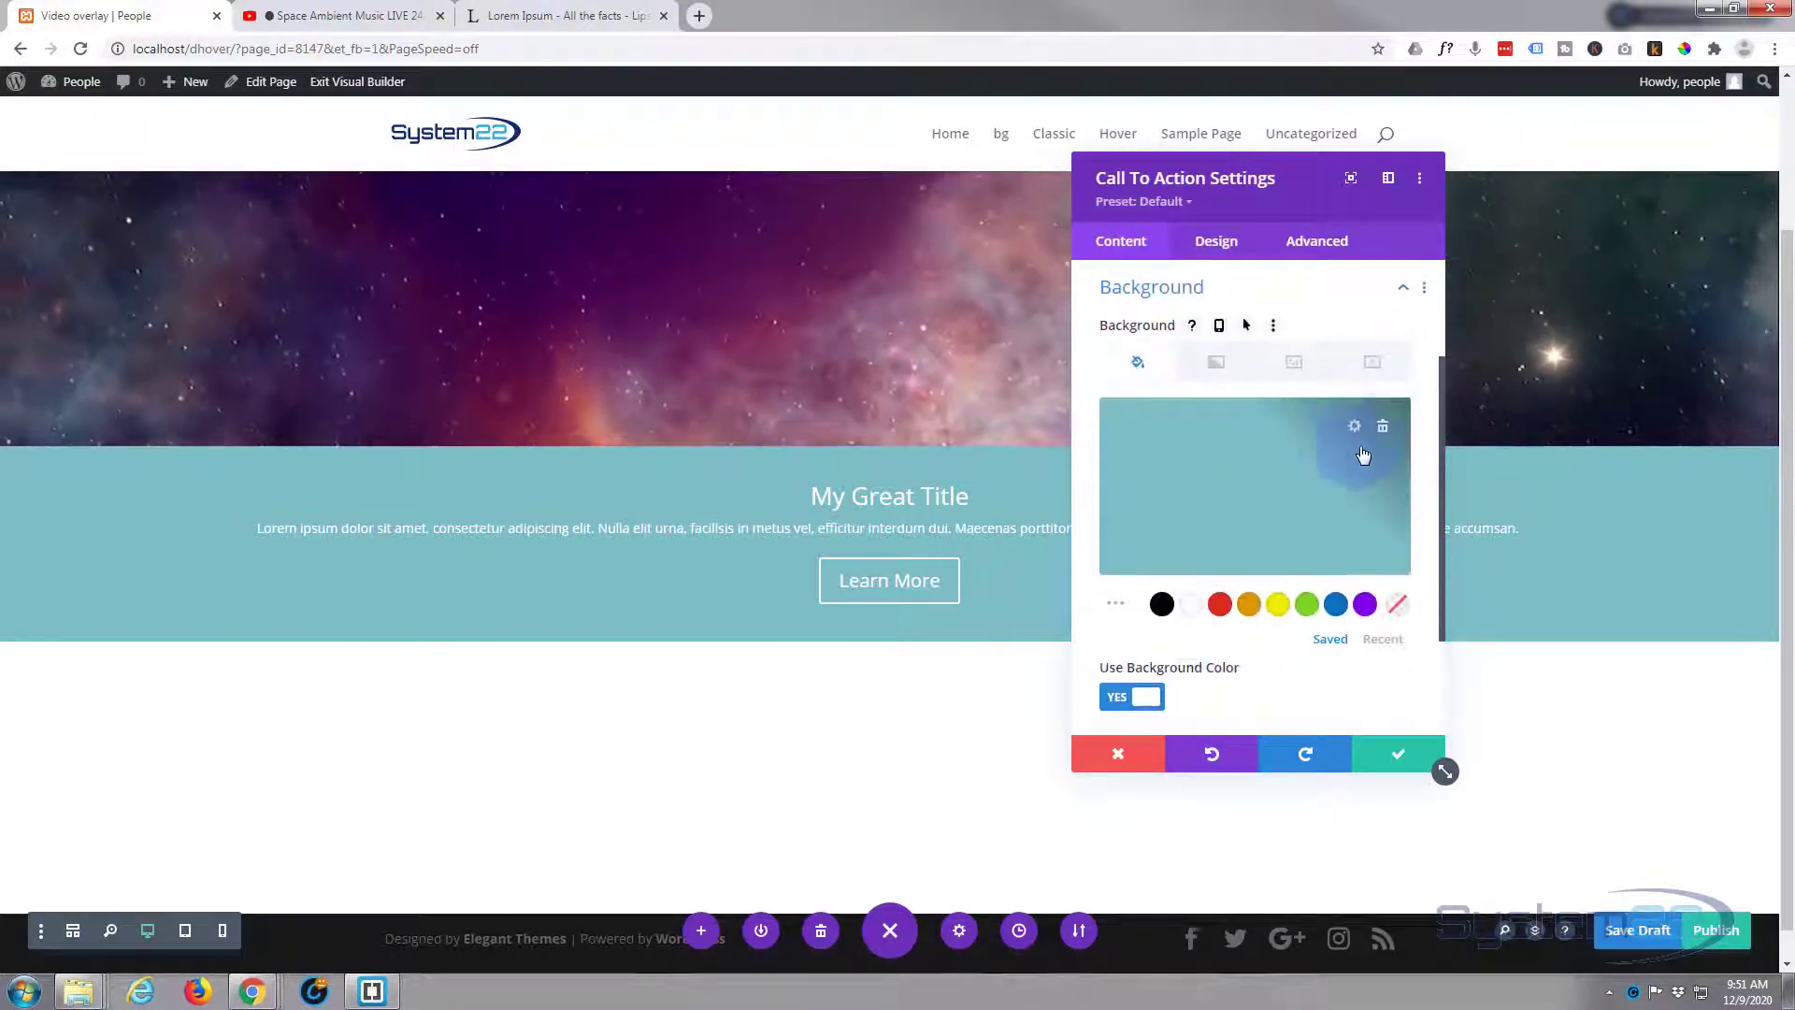
left_click(1385, 428)
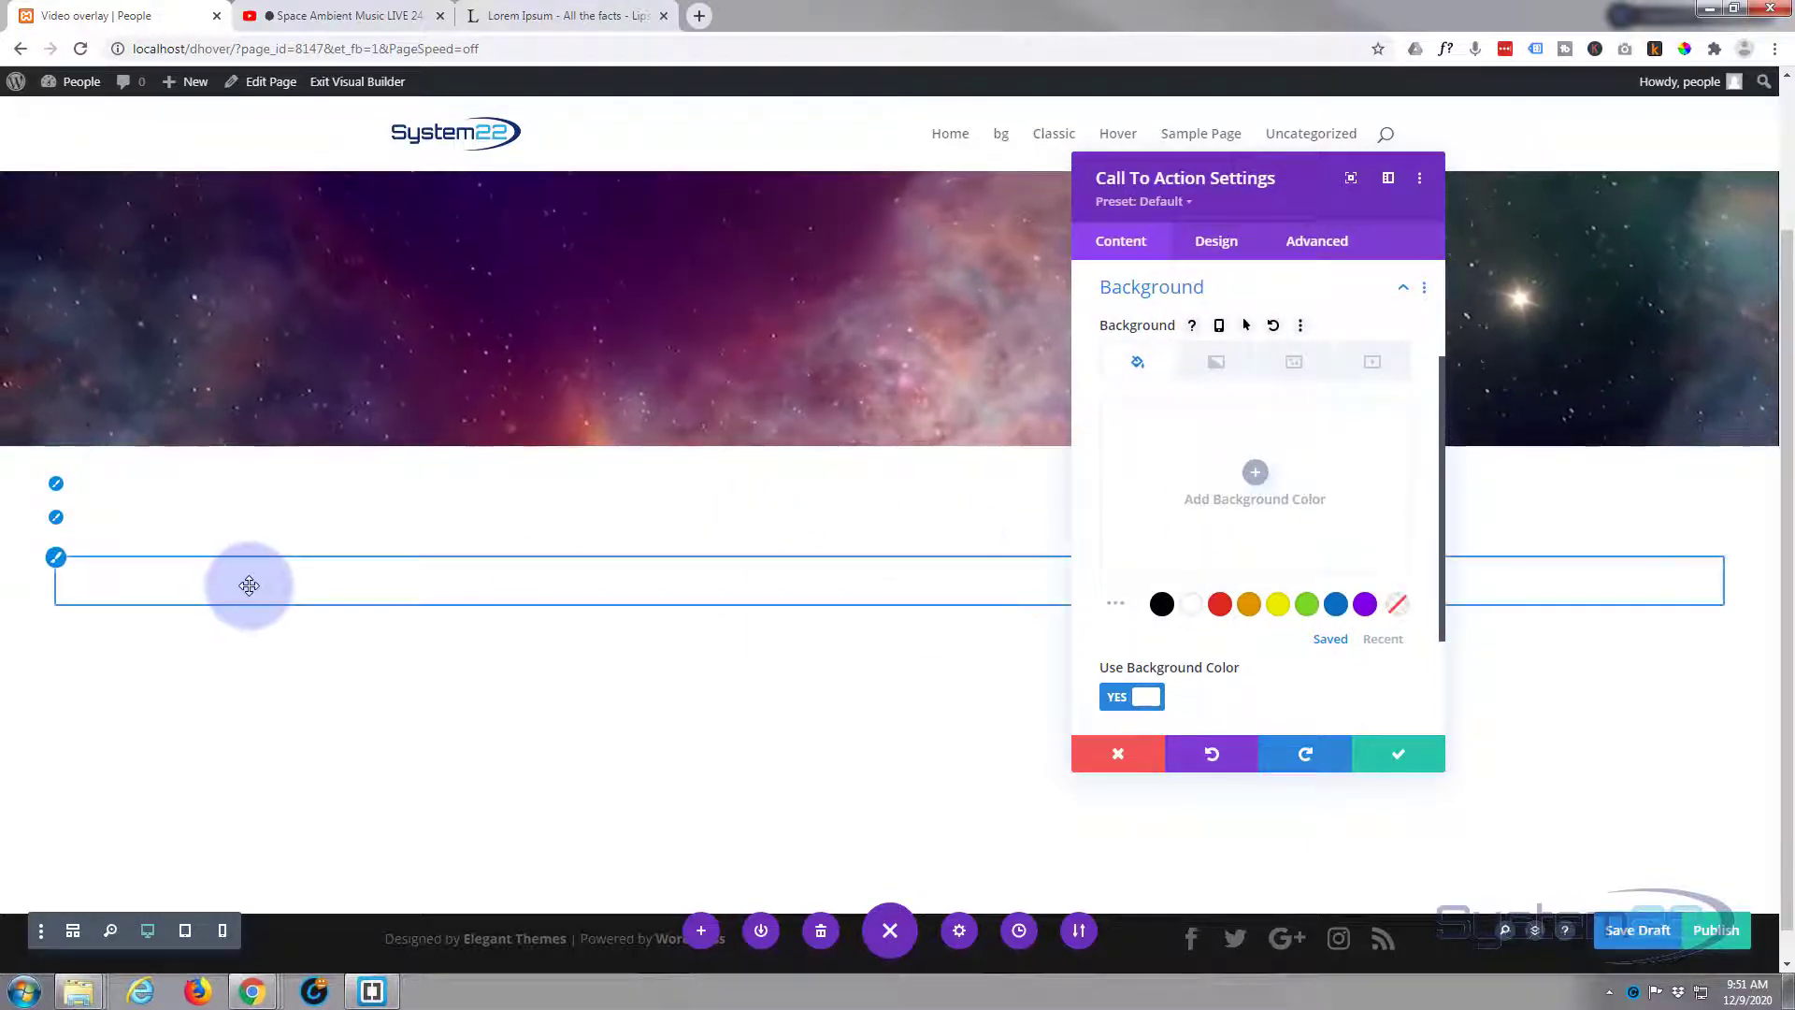
left_click(1399, 756)
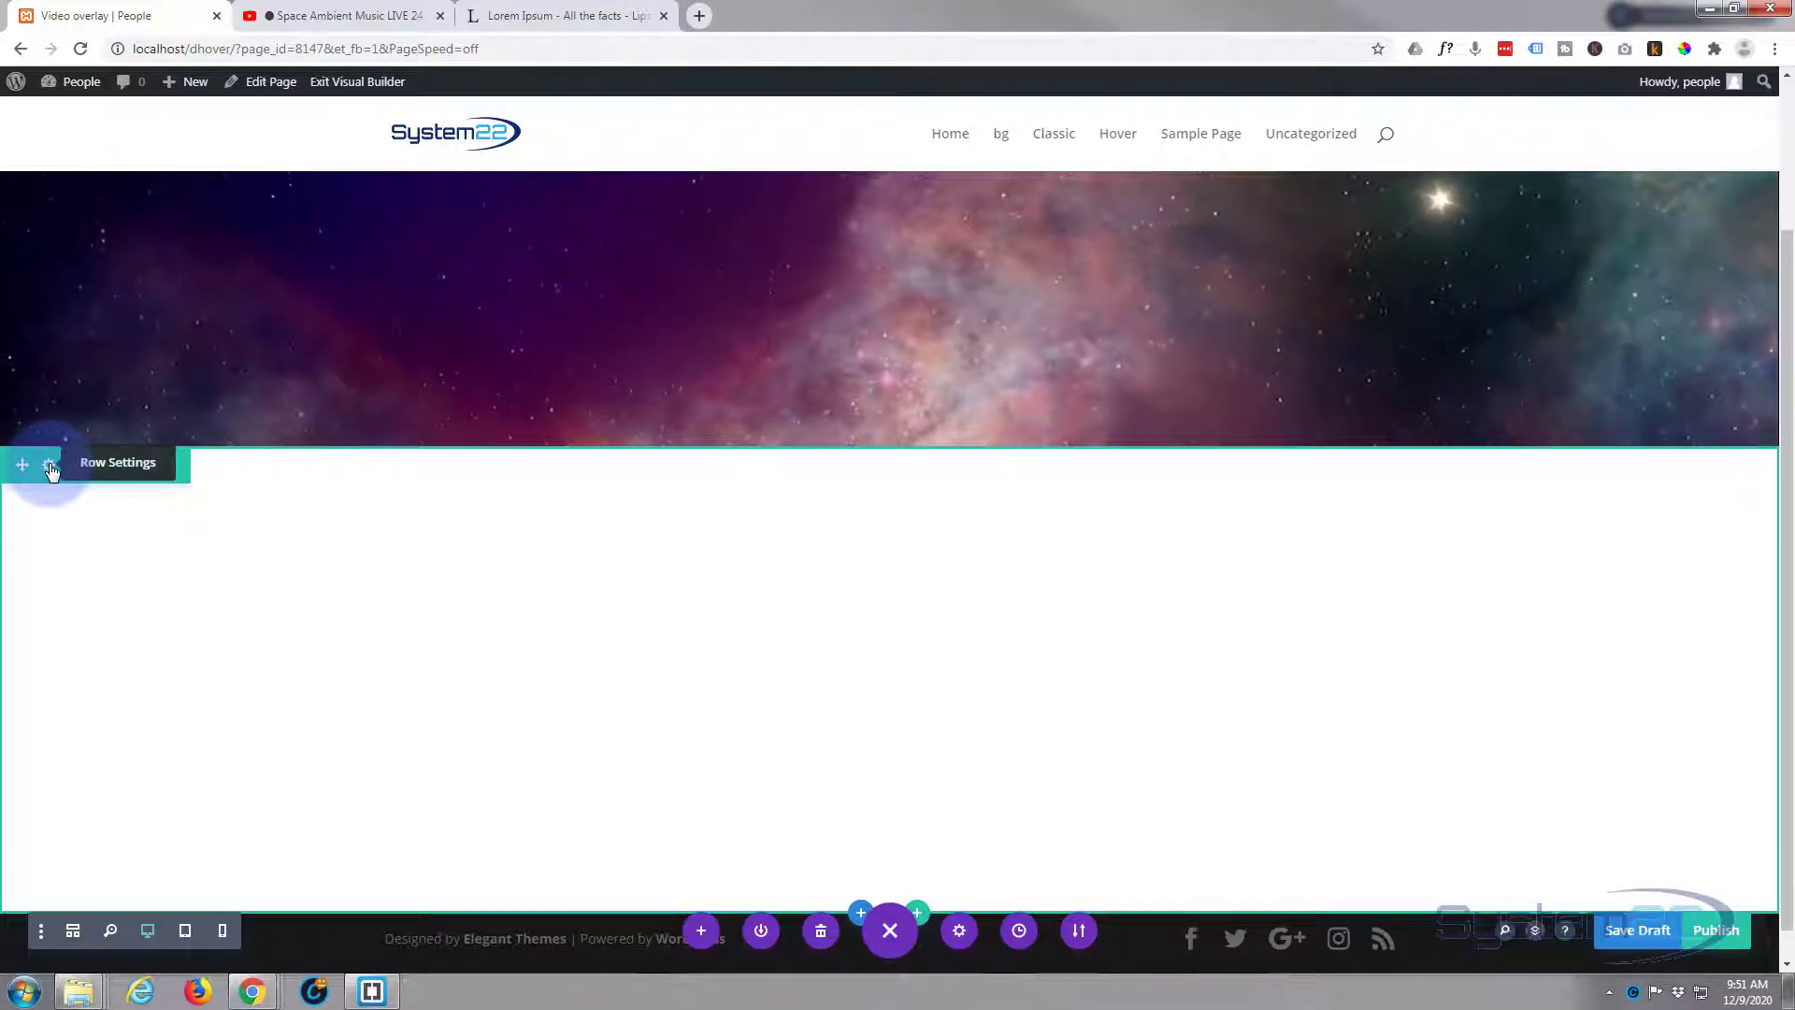
- Give the Call To Action row a semi-transparent black background, rgba(0,0,0,0.39)
left_click(51, 468)
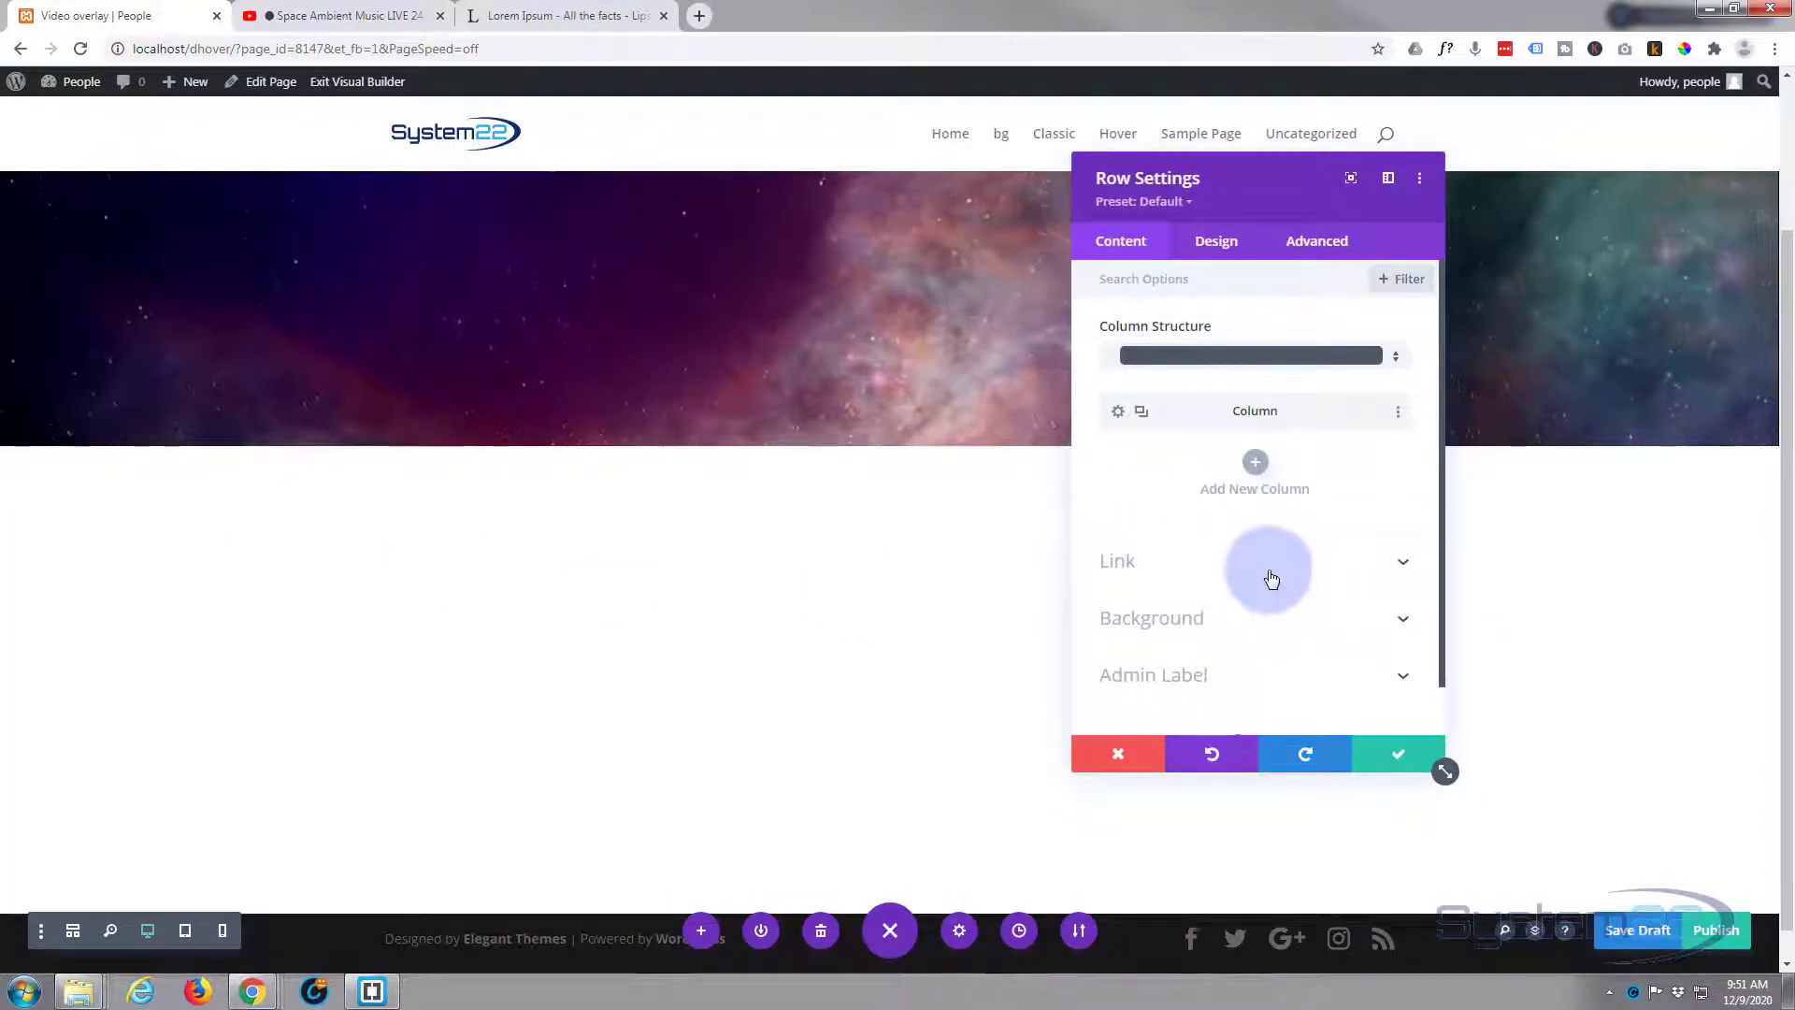
left_click(1254, 622)
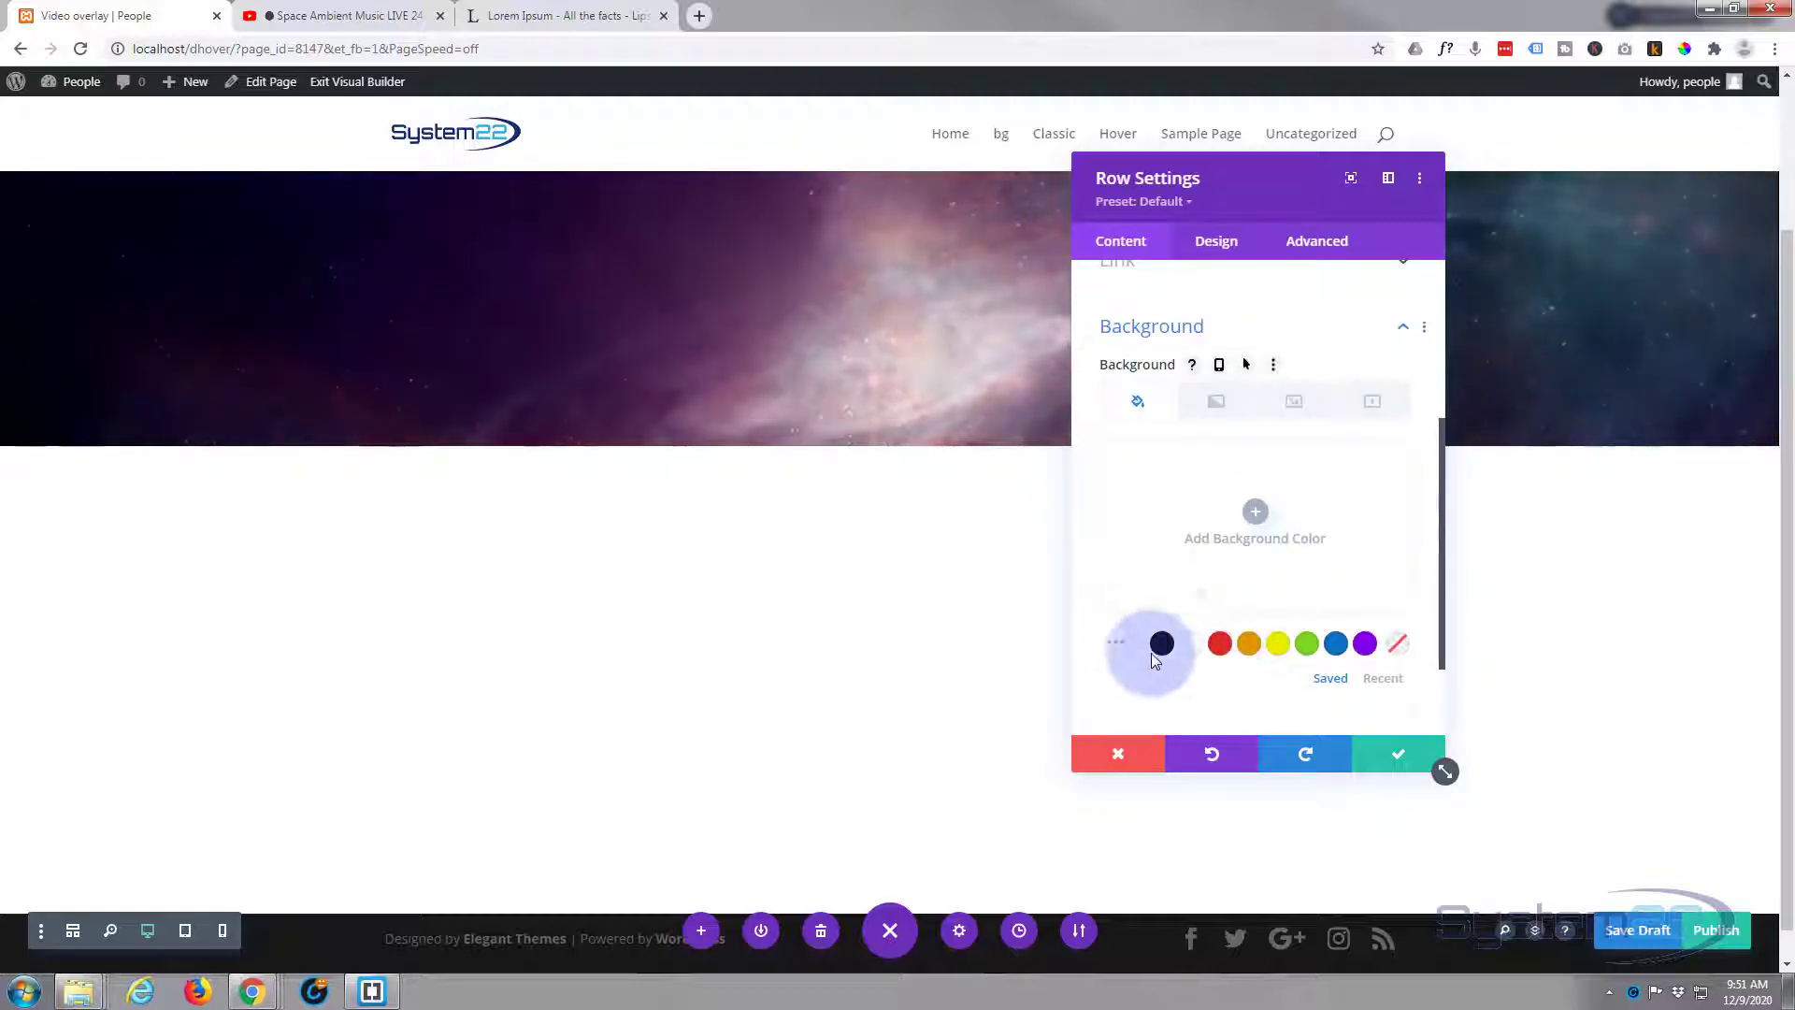
left_click(1157, 650)
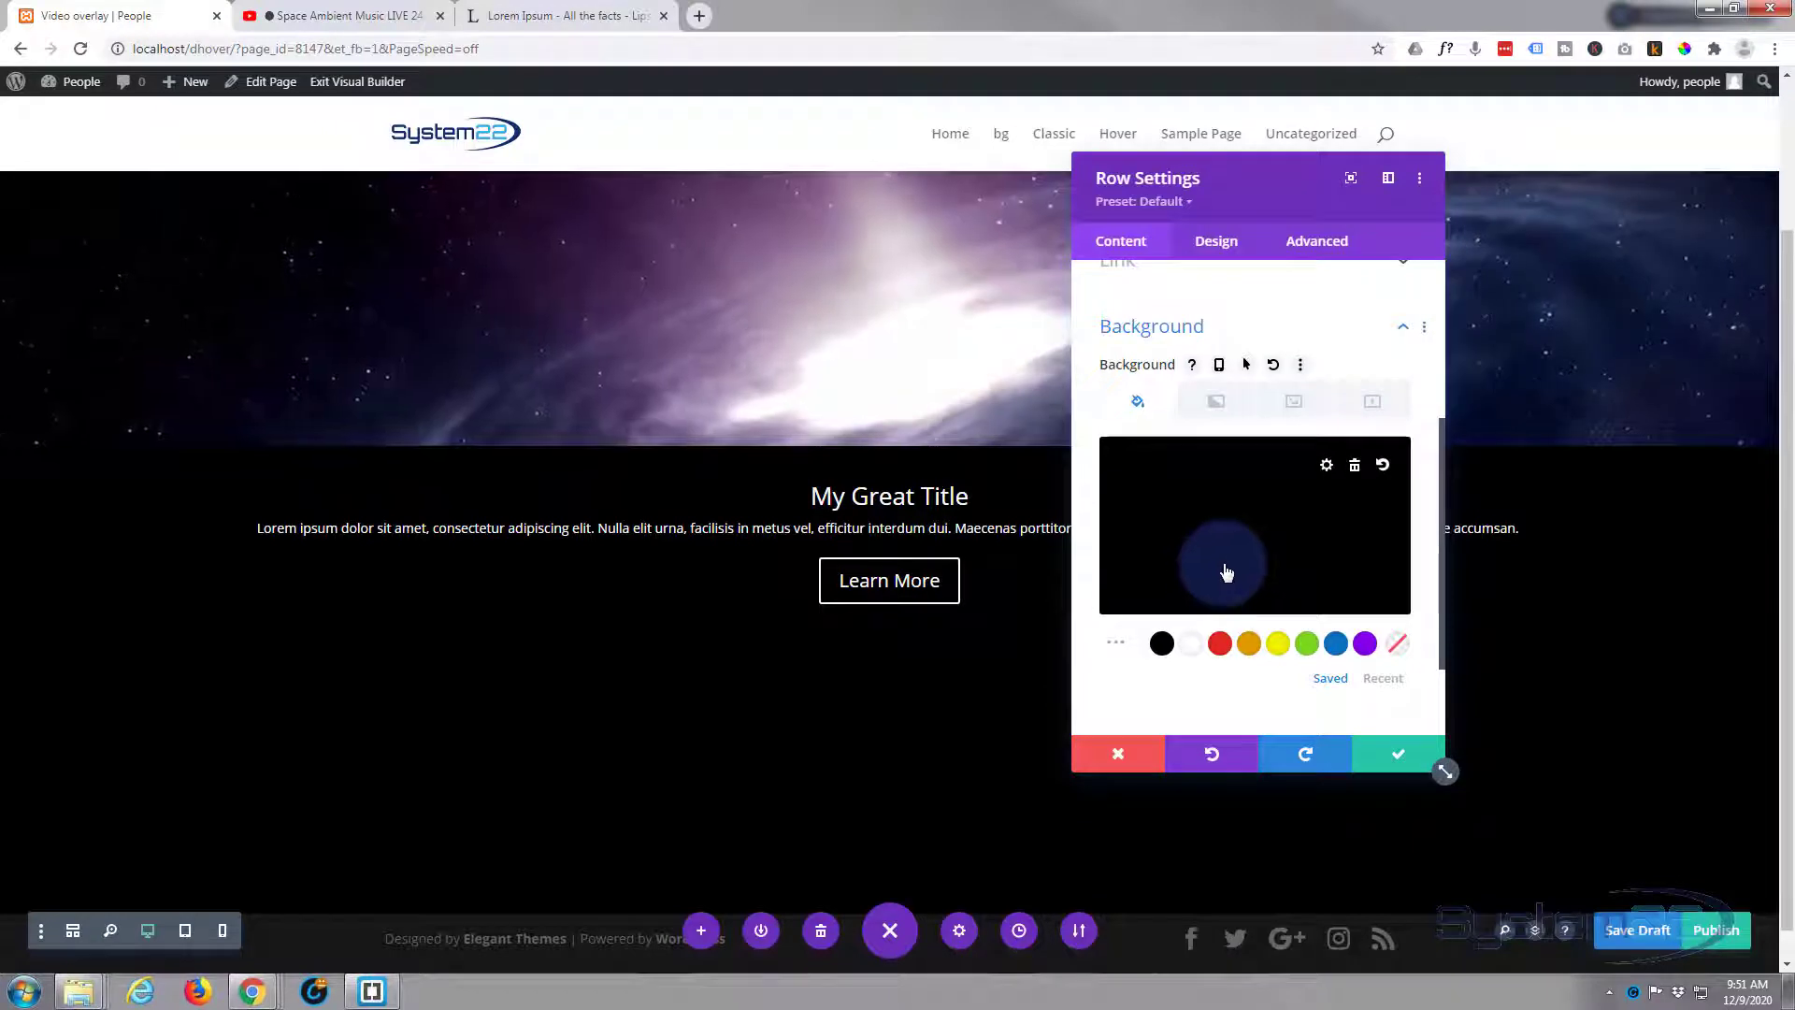
left_click(1190, 534)
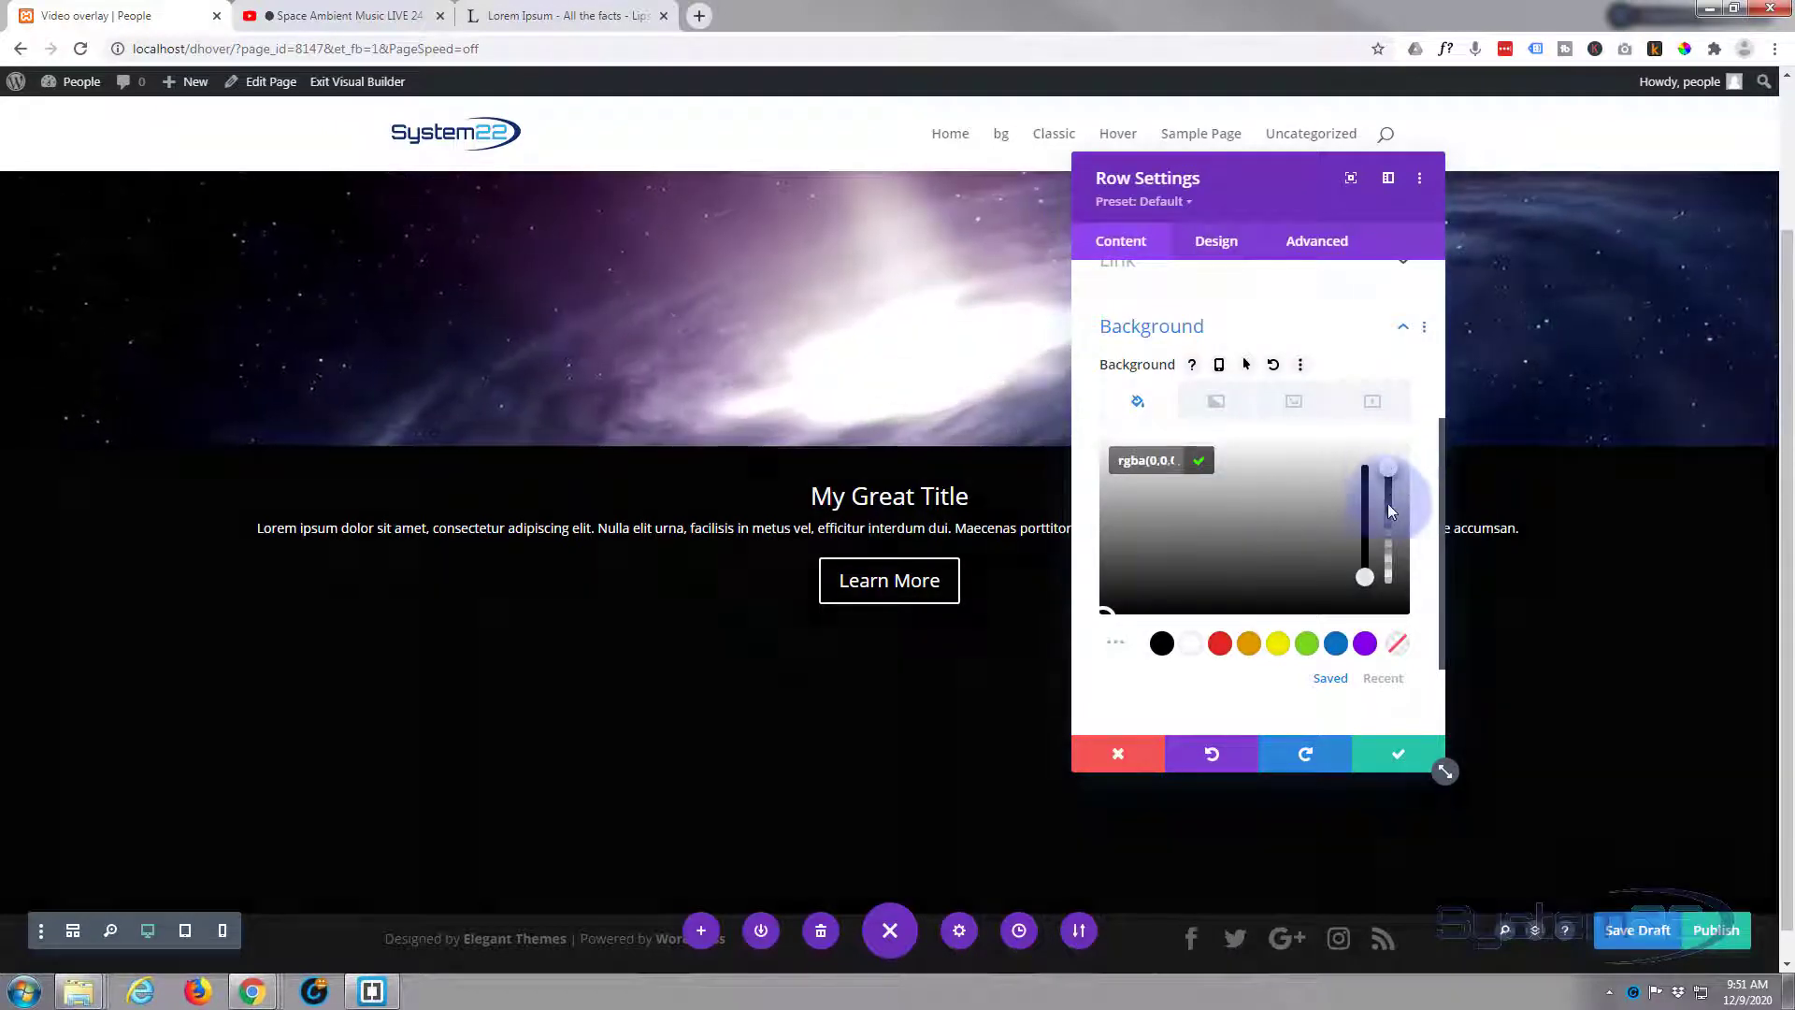
left_click_drag(1389, 511, 1391, 558)
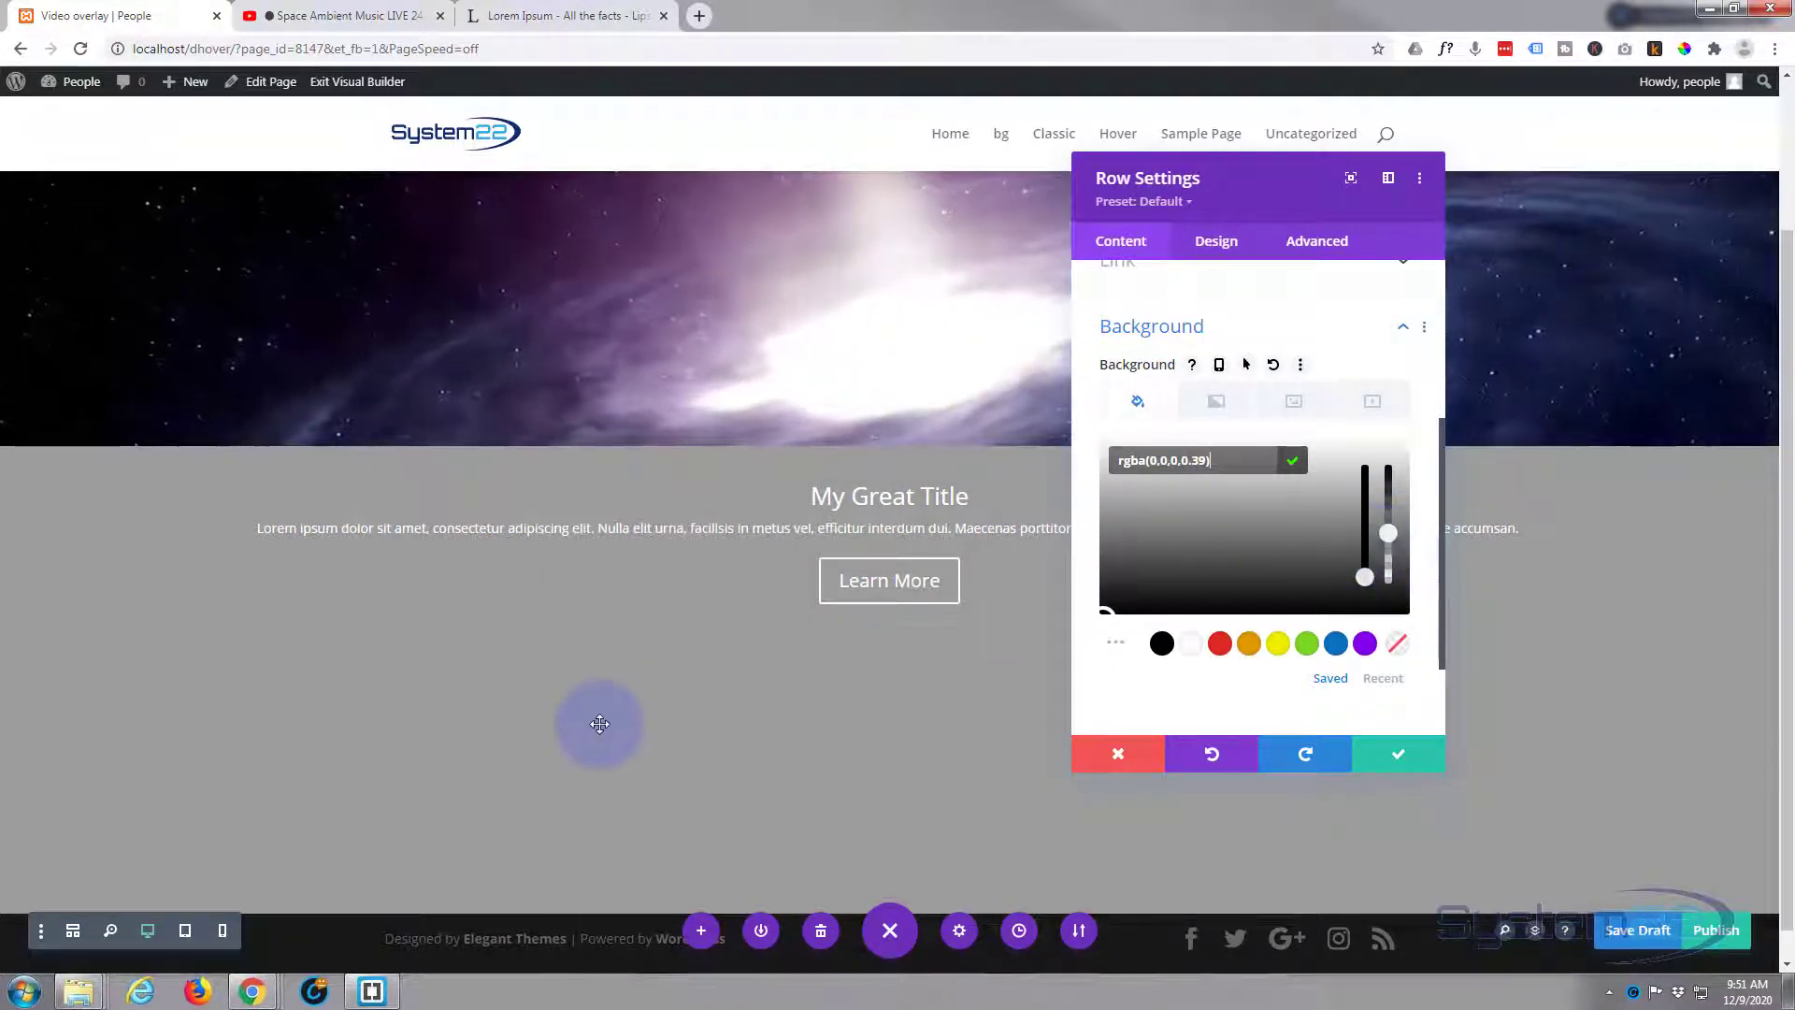
- Save the row settings and give the Call To Action module a top padding of 150px
left_click(791, 471)
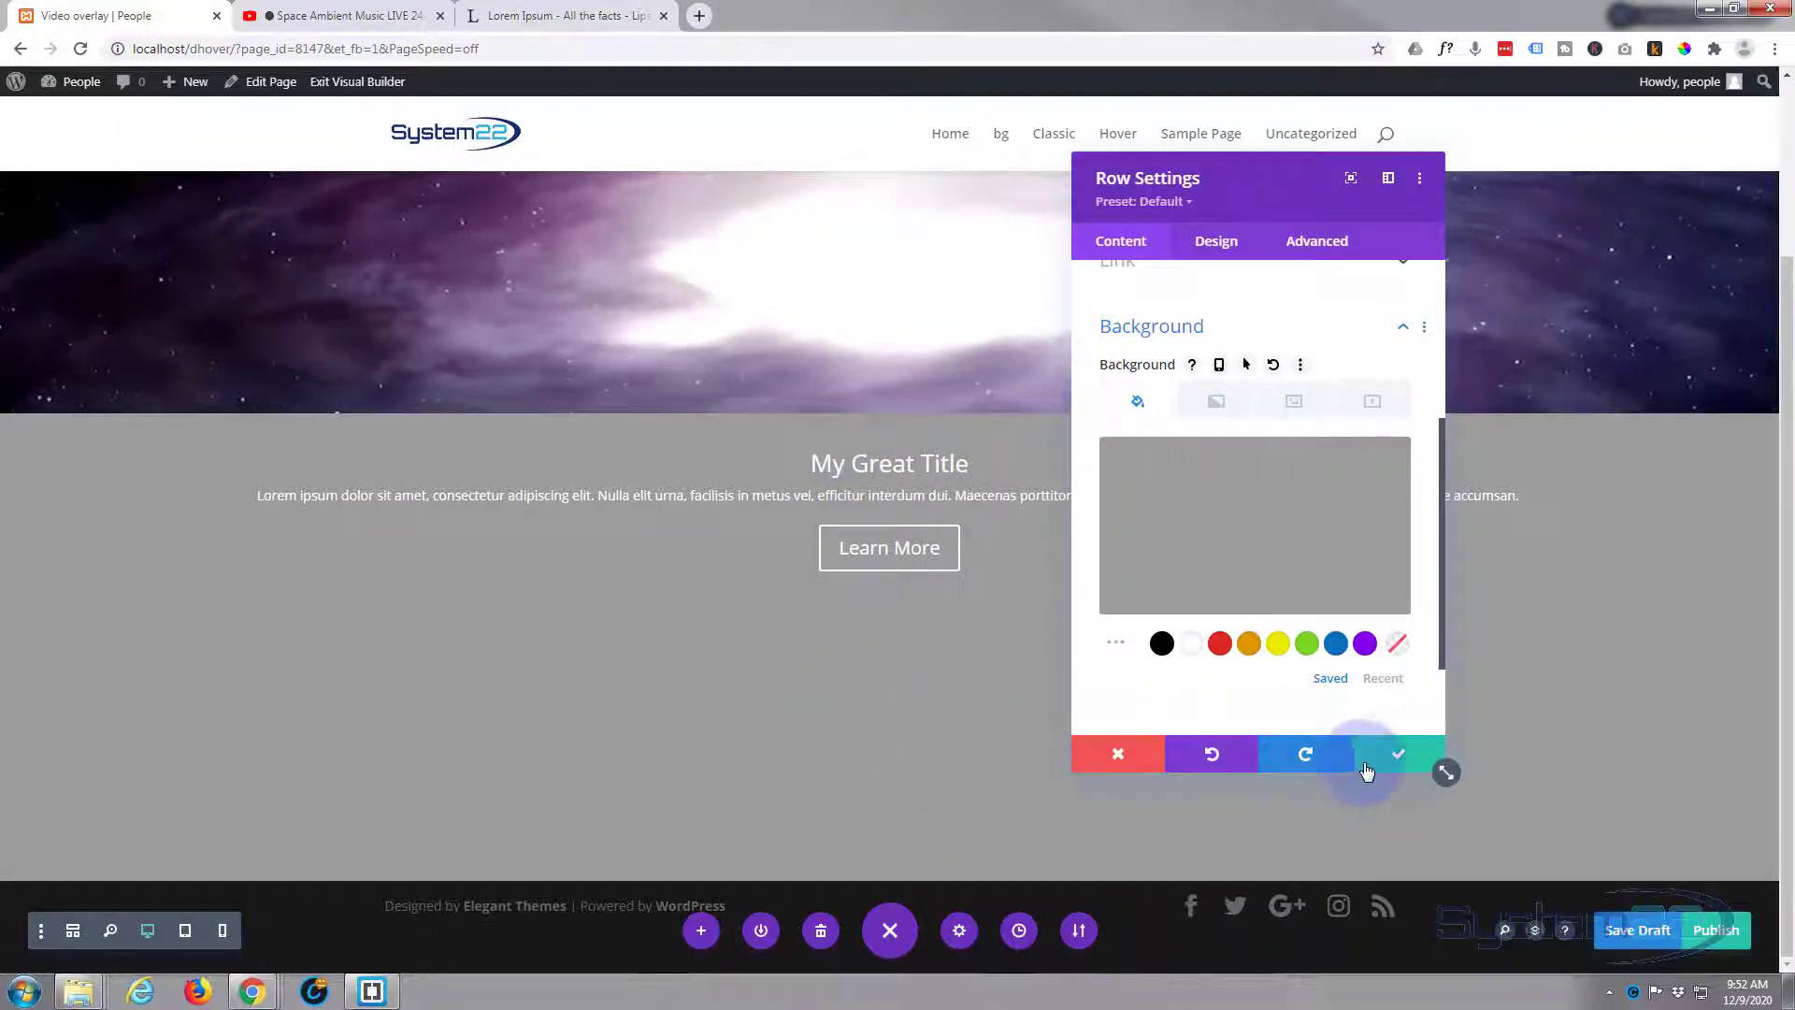
left_click(1393, 759)
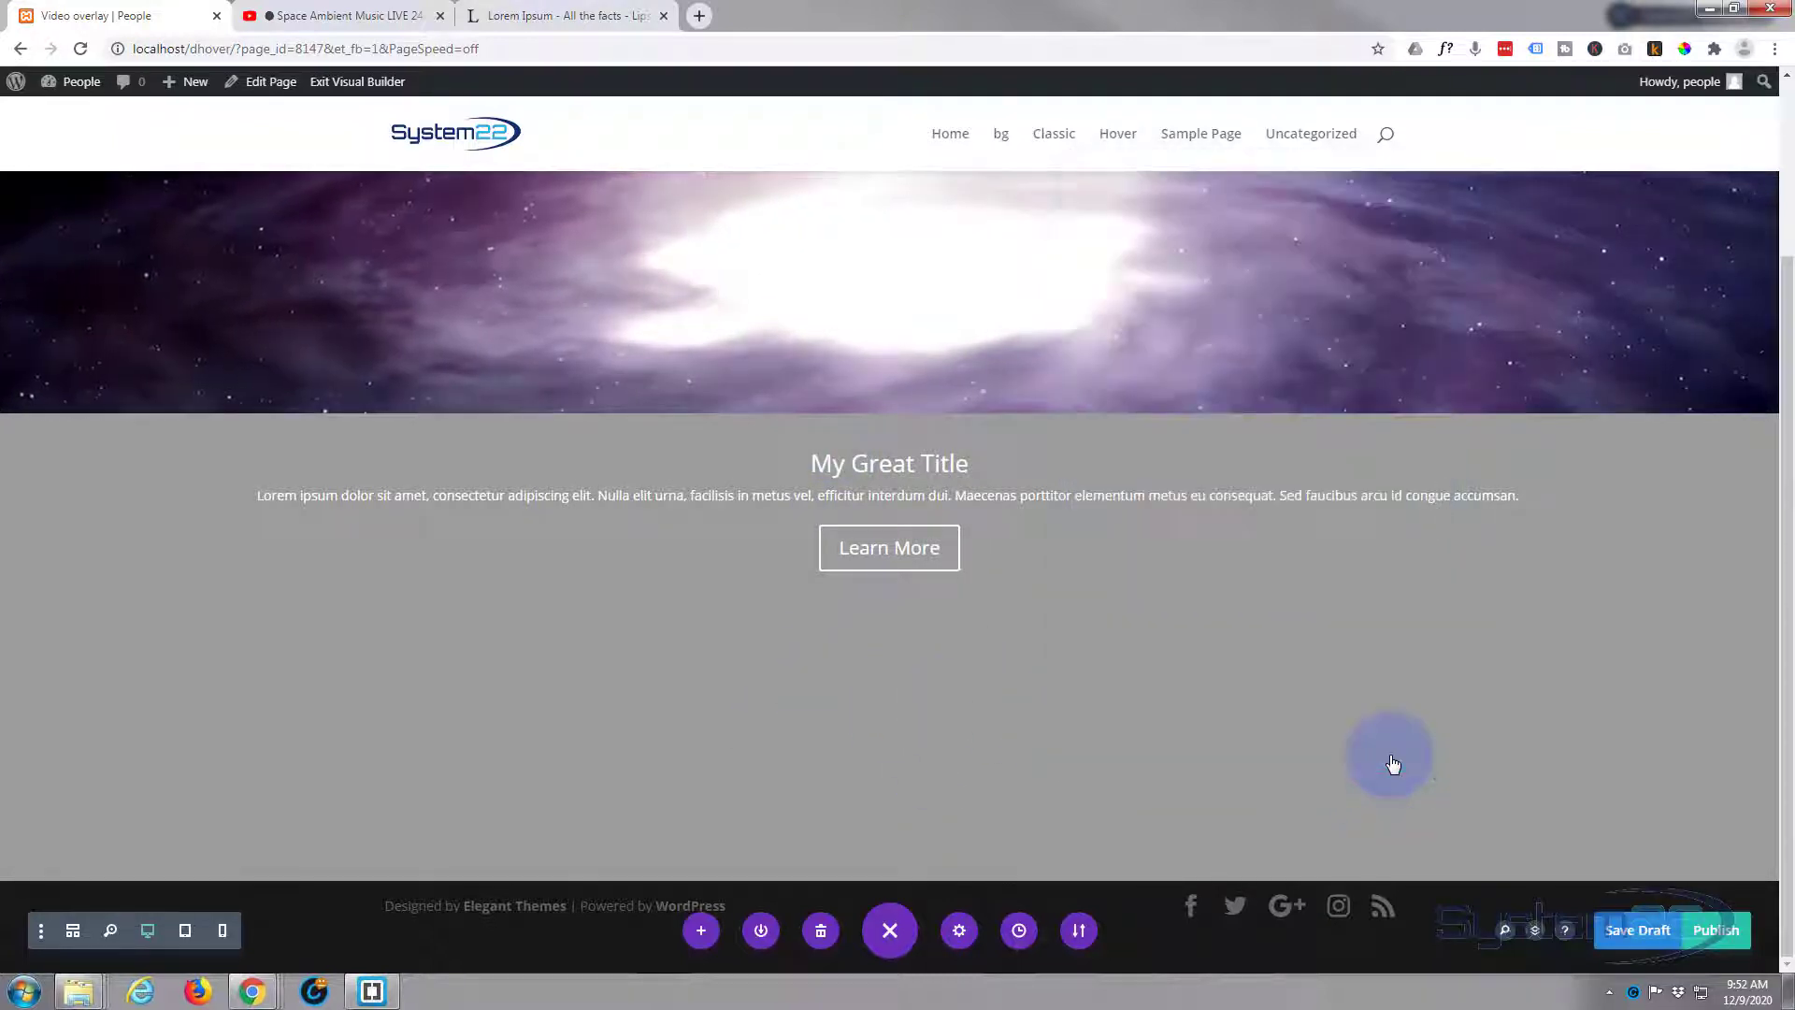
mouse_move(889, 569)
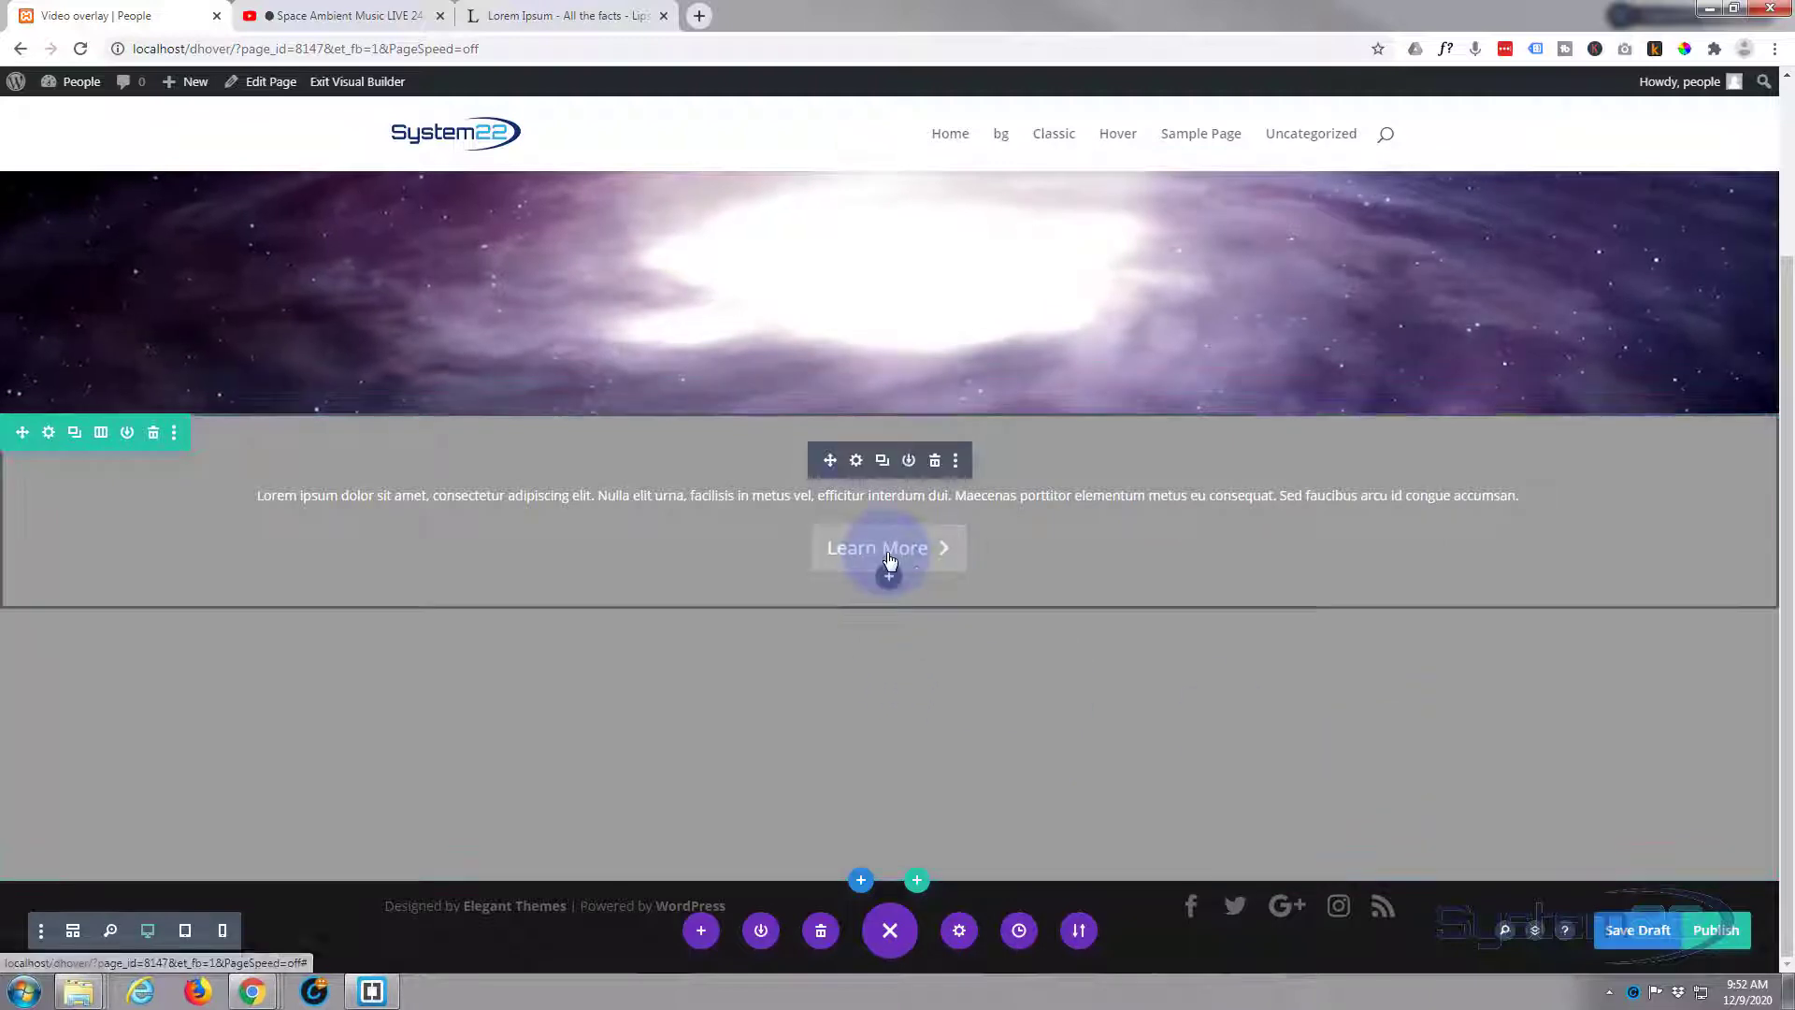
left_click(857, 462)
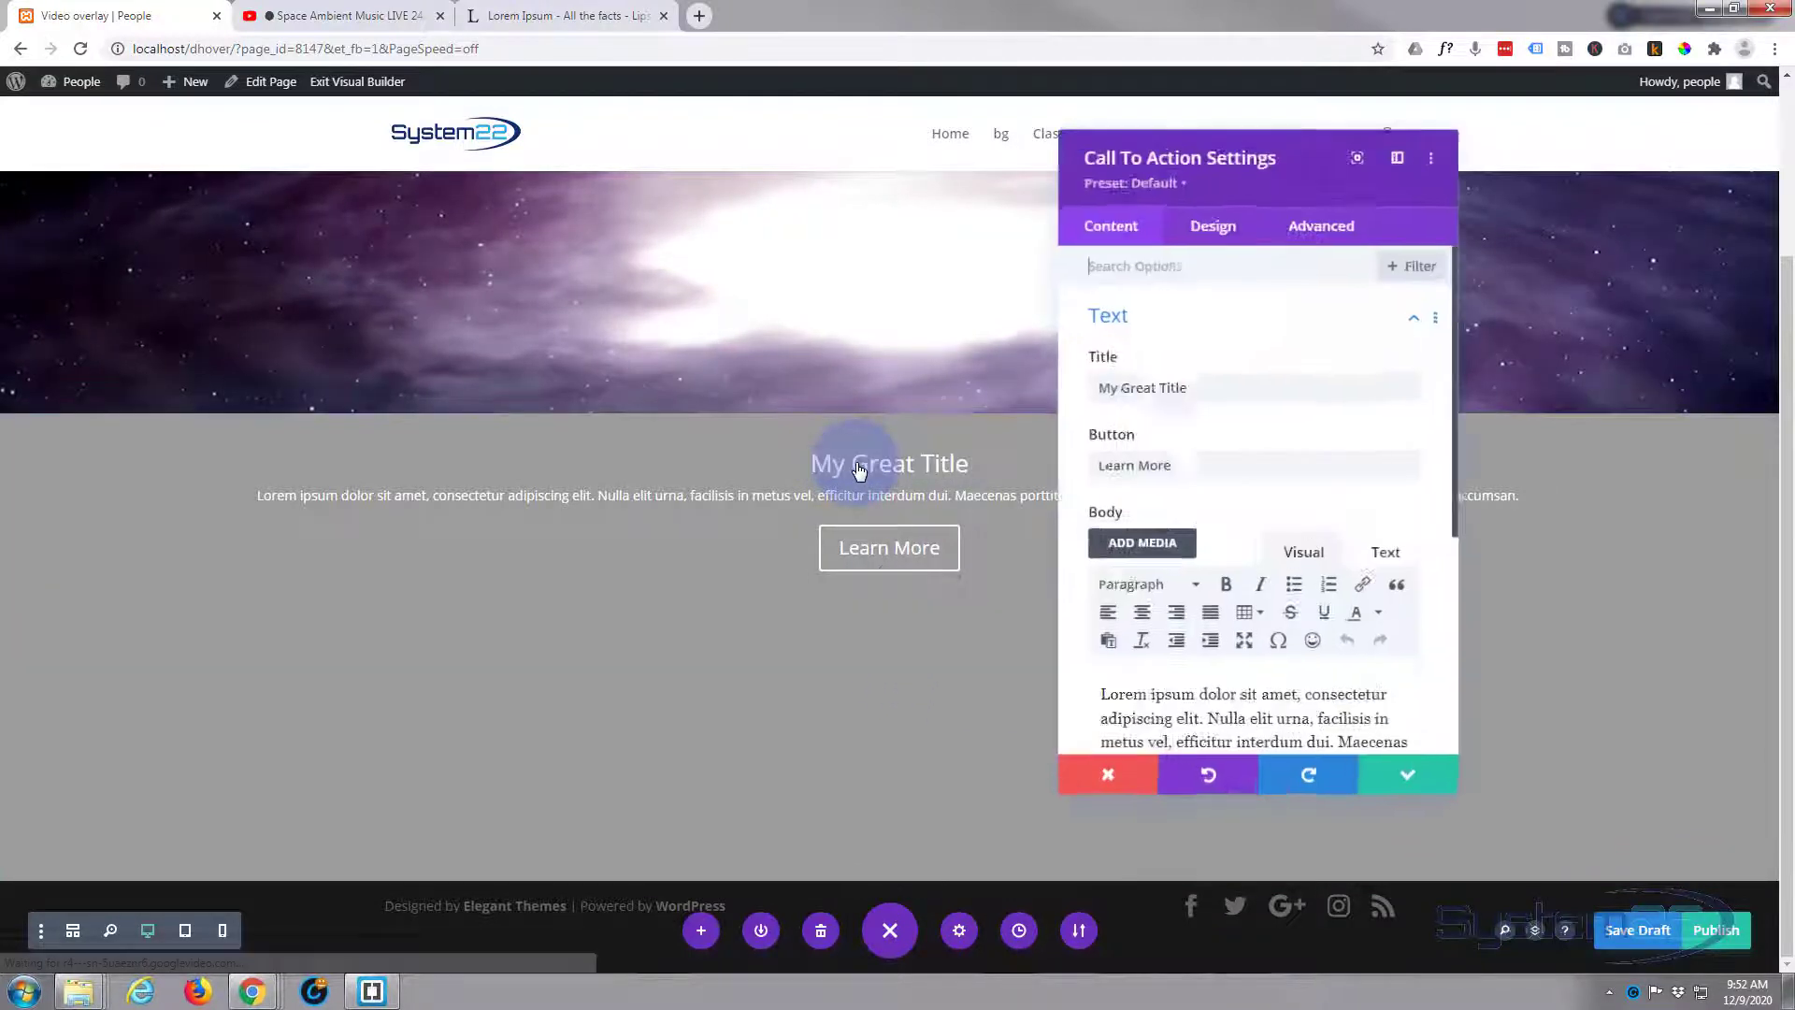
left_click(1211, 245)
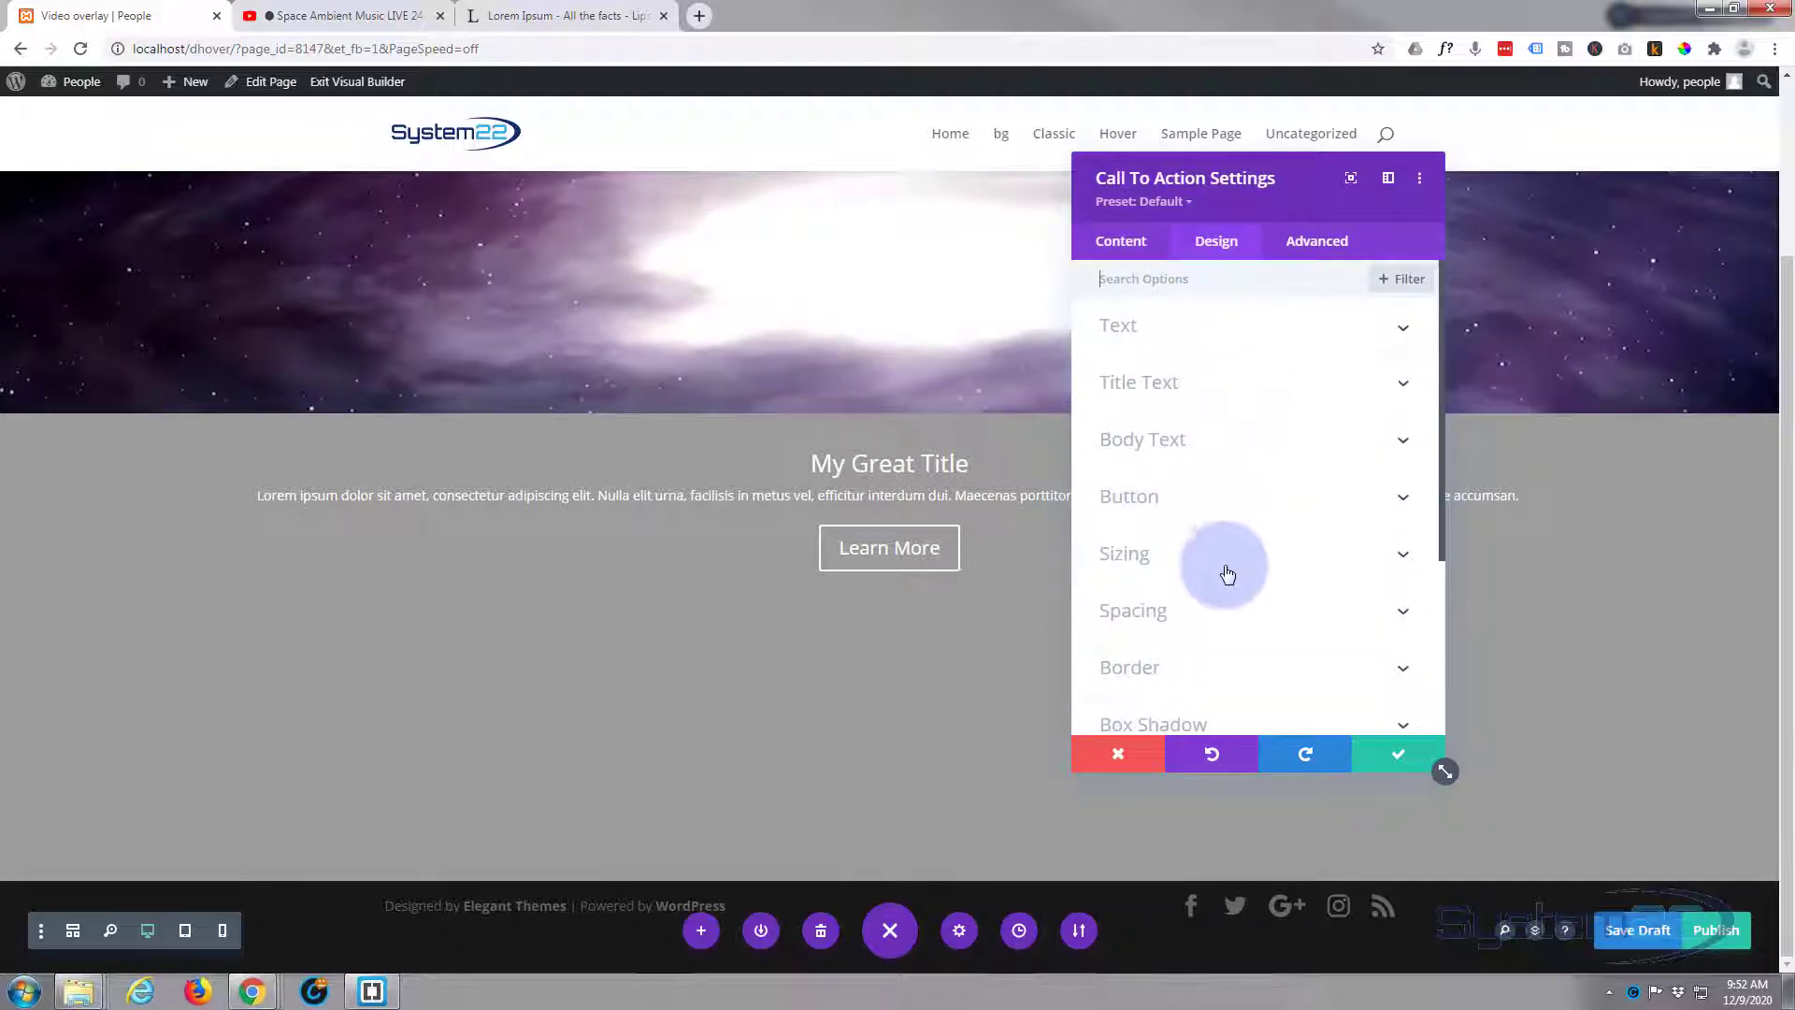
left_click(1206, 613)
left_click(1126, 446)
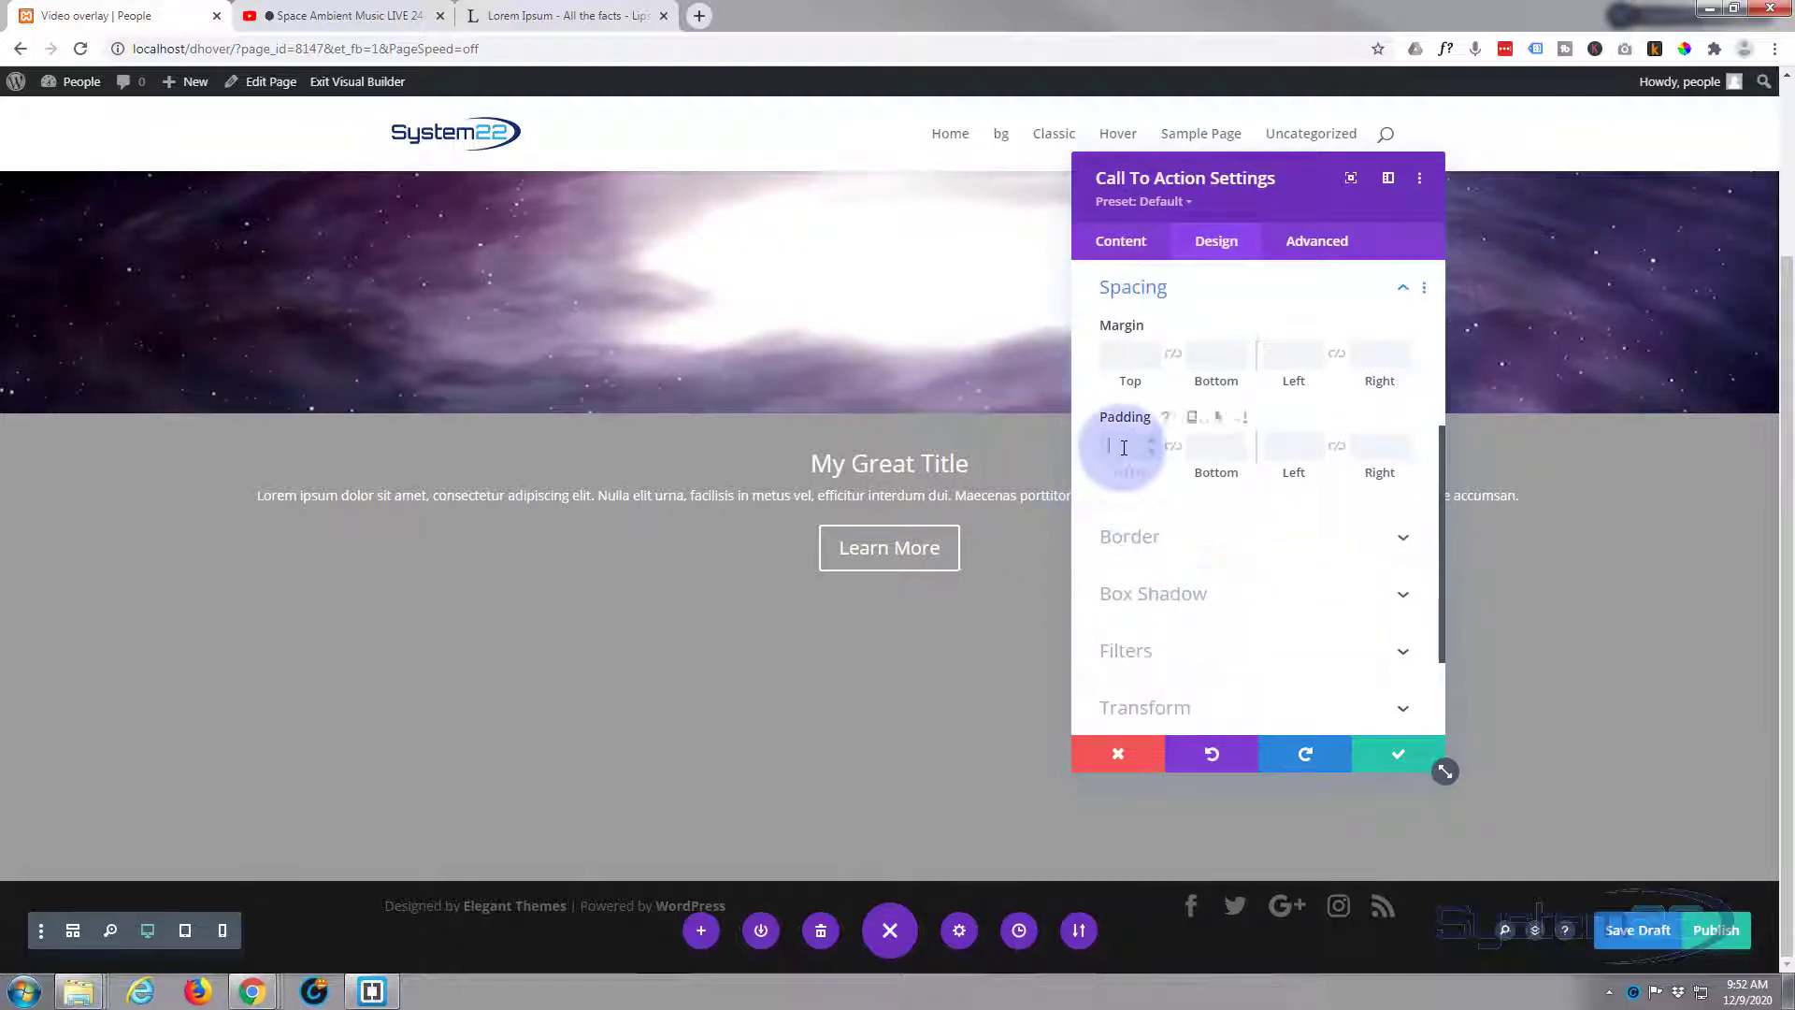
type("1")
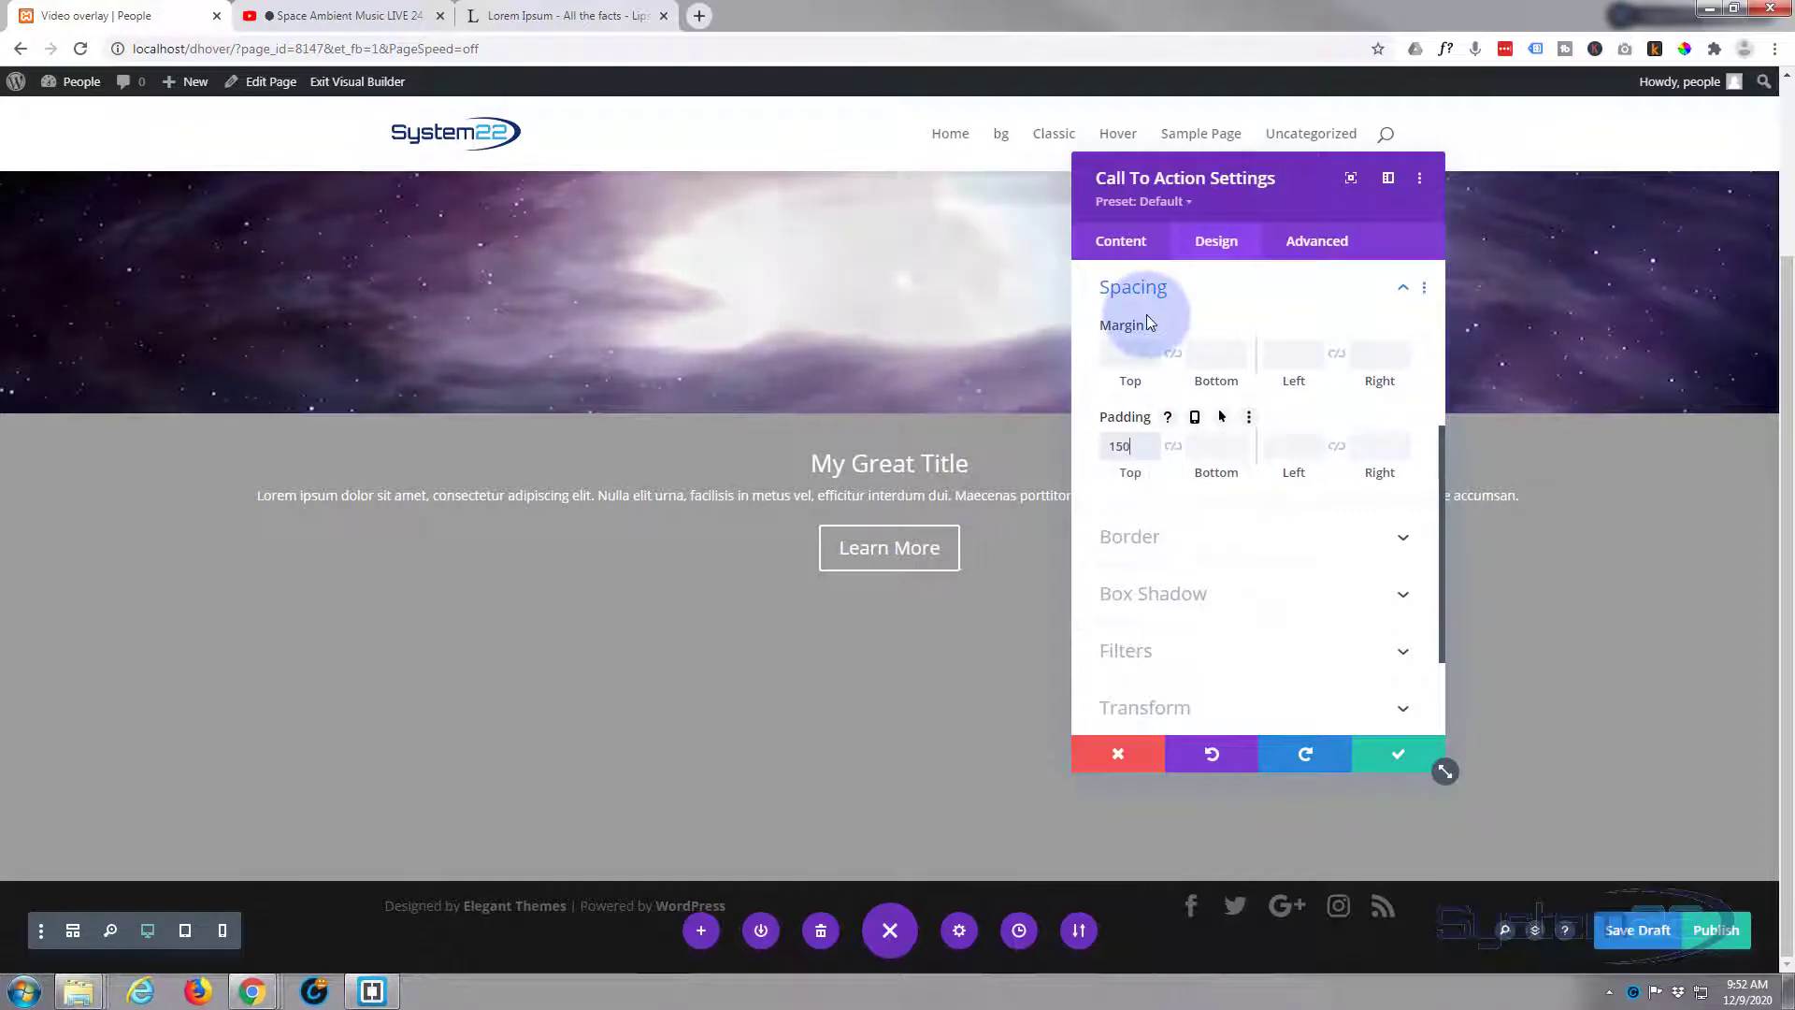
type("50")
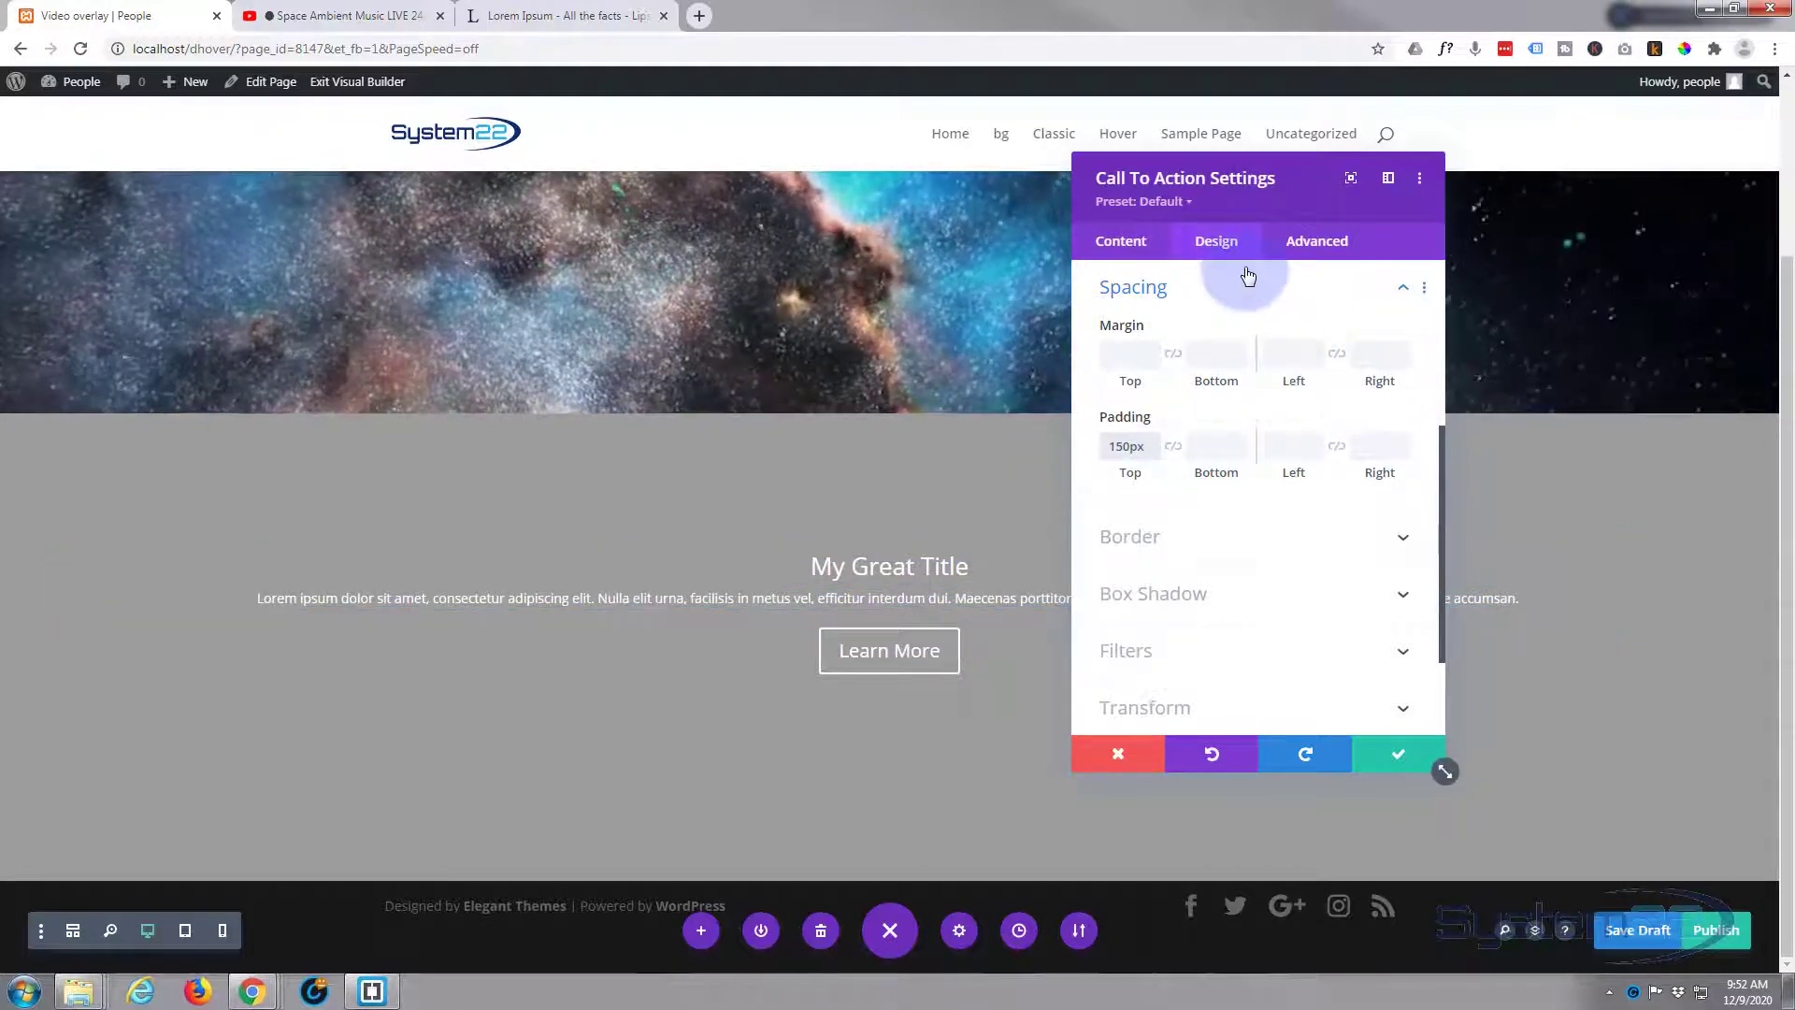
- Set the Call To Action module's width to 70%, center-align the module, and save its settings
left_click(1232, 293)
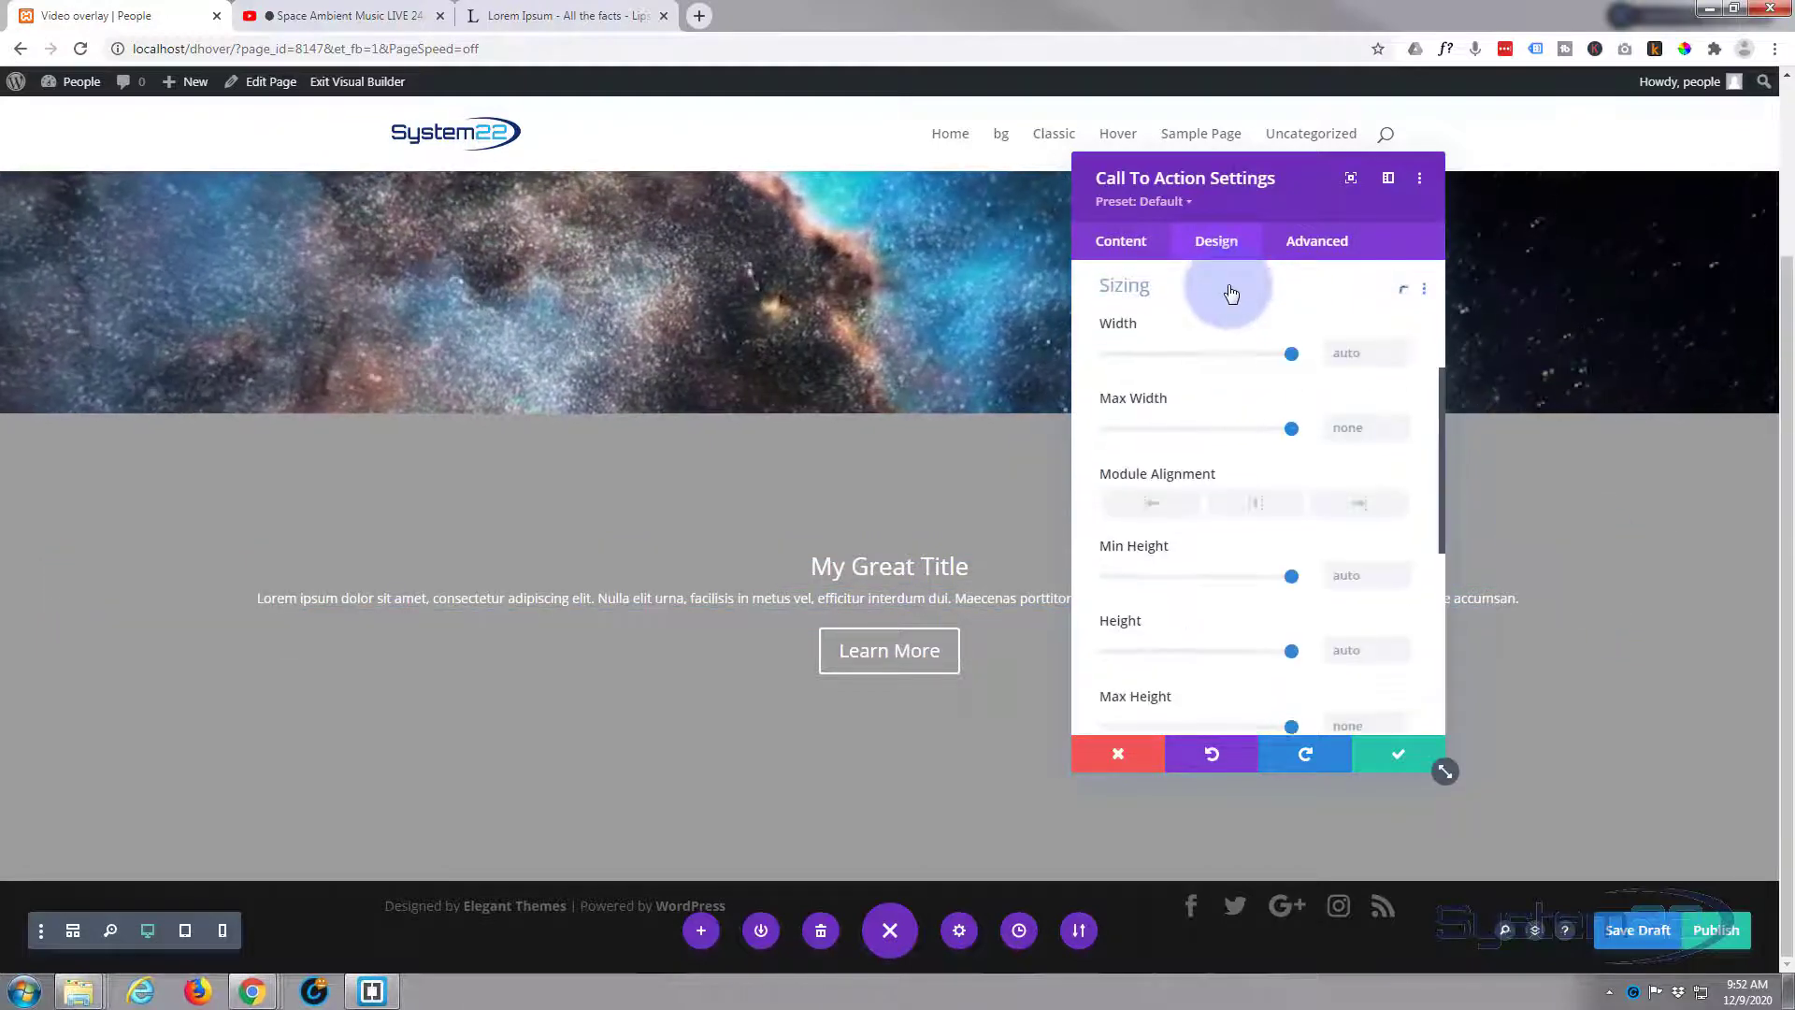
left_click(1291, 356)
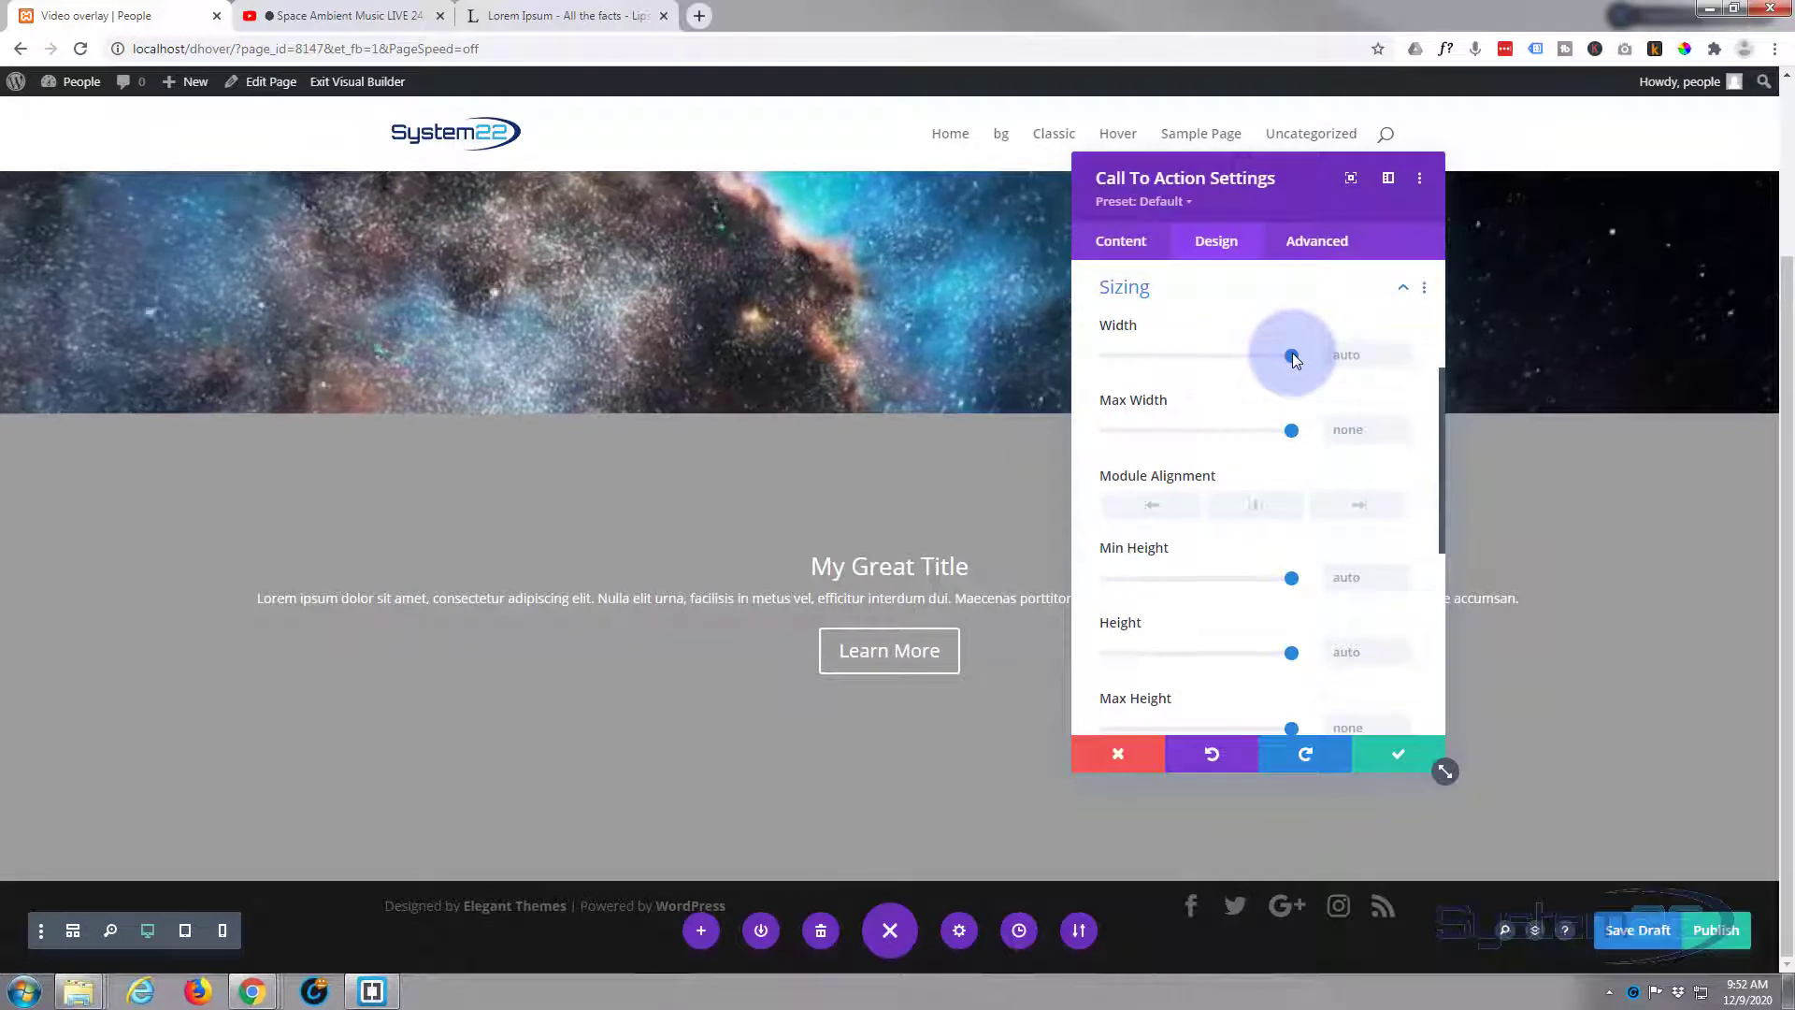
left_click_drag(1292, 356, 1236, 359)
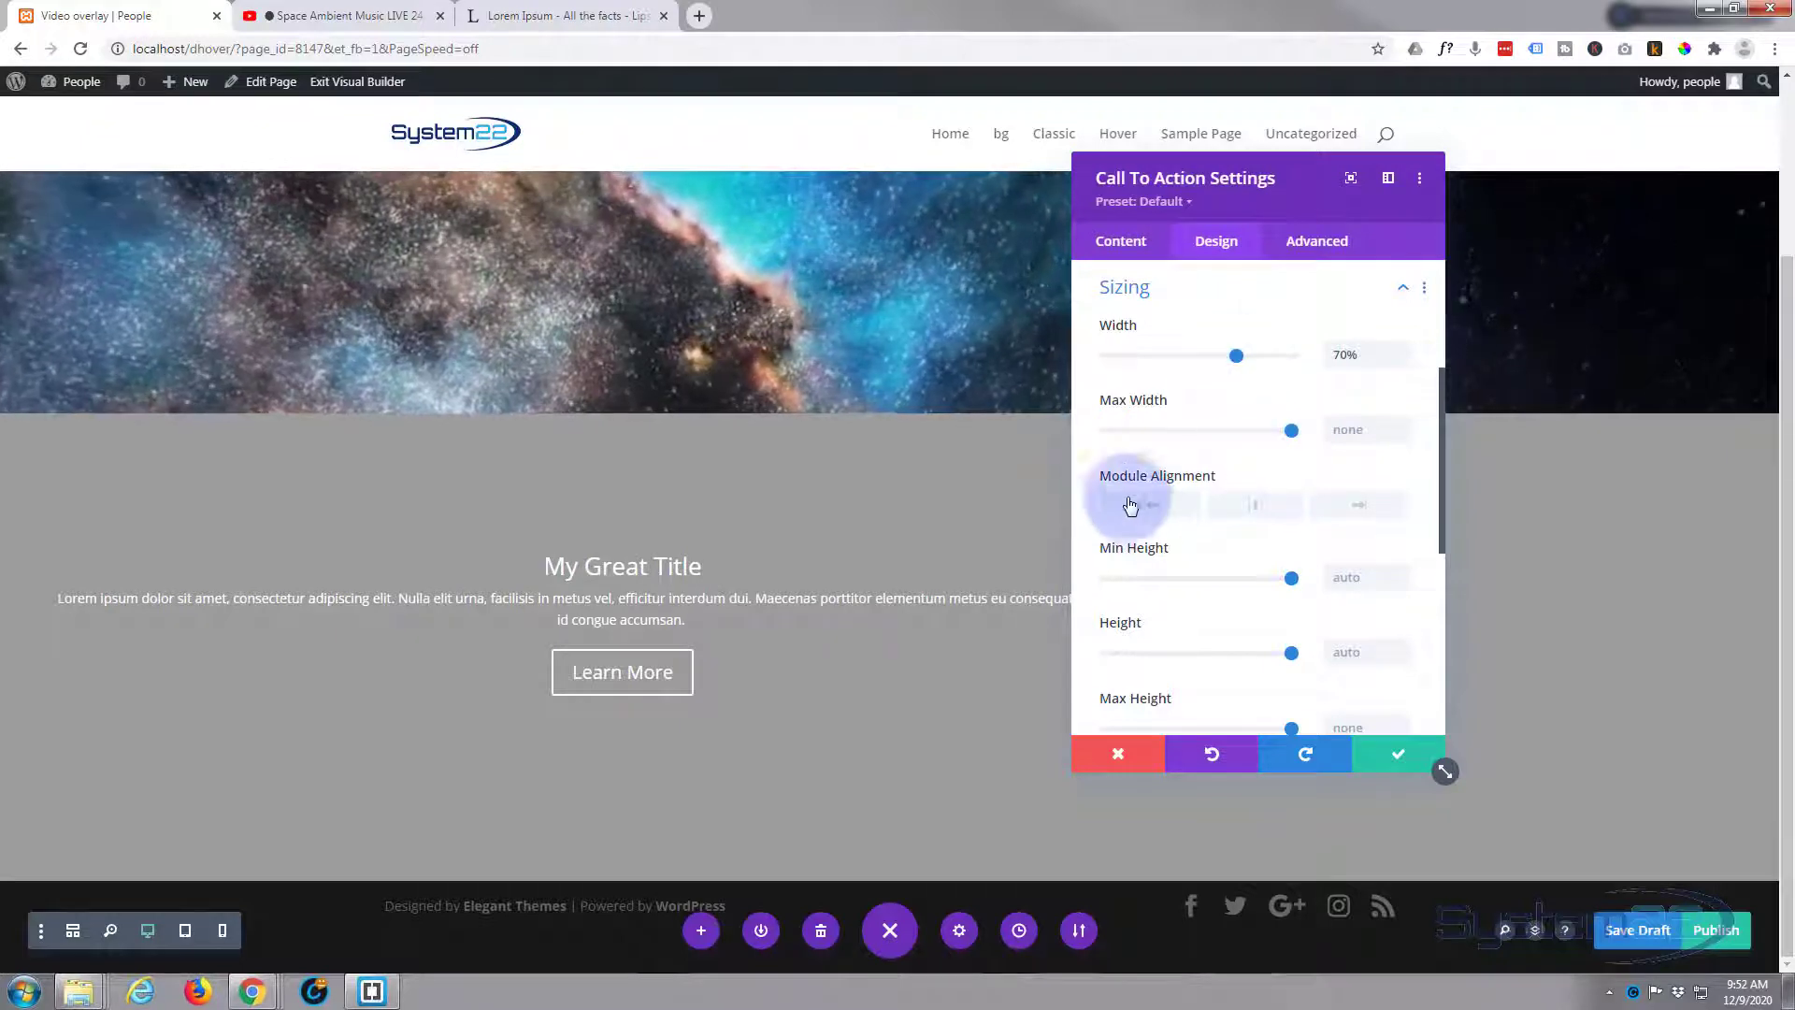
left_click(1263, 506)
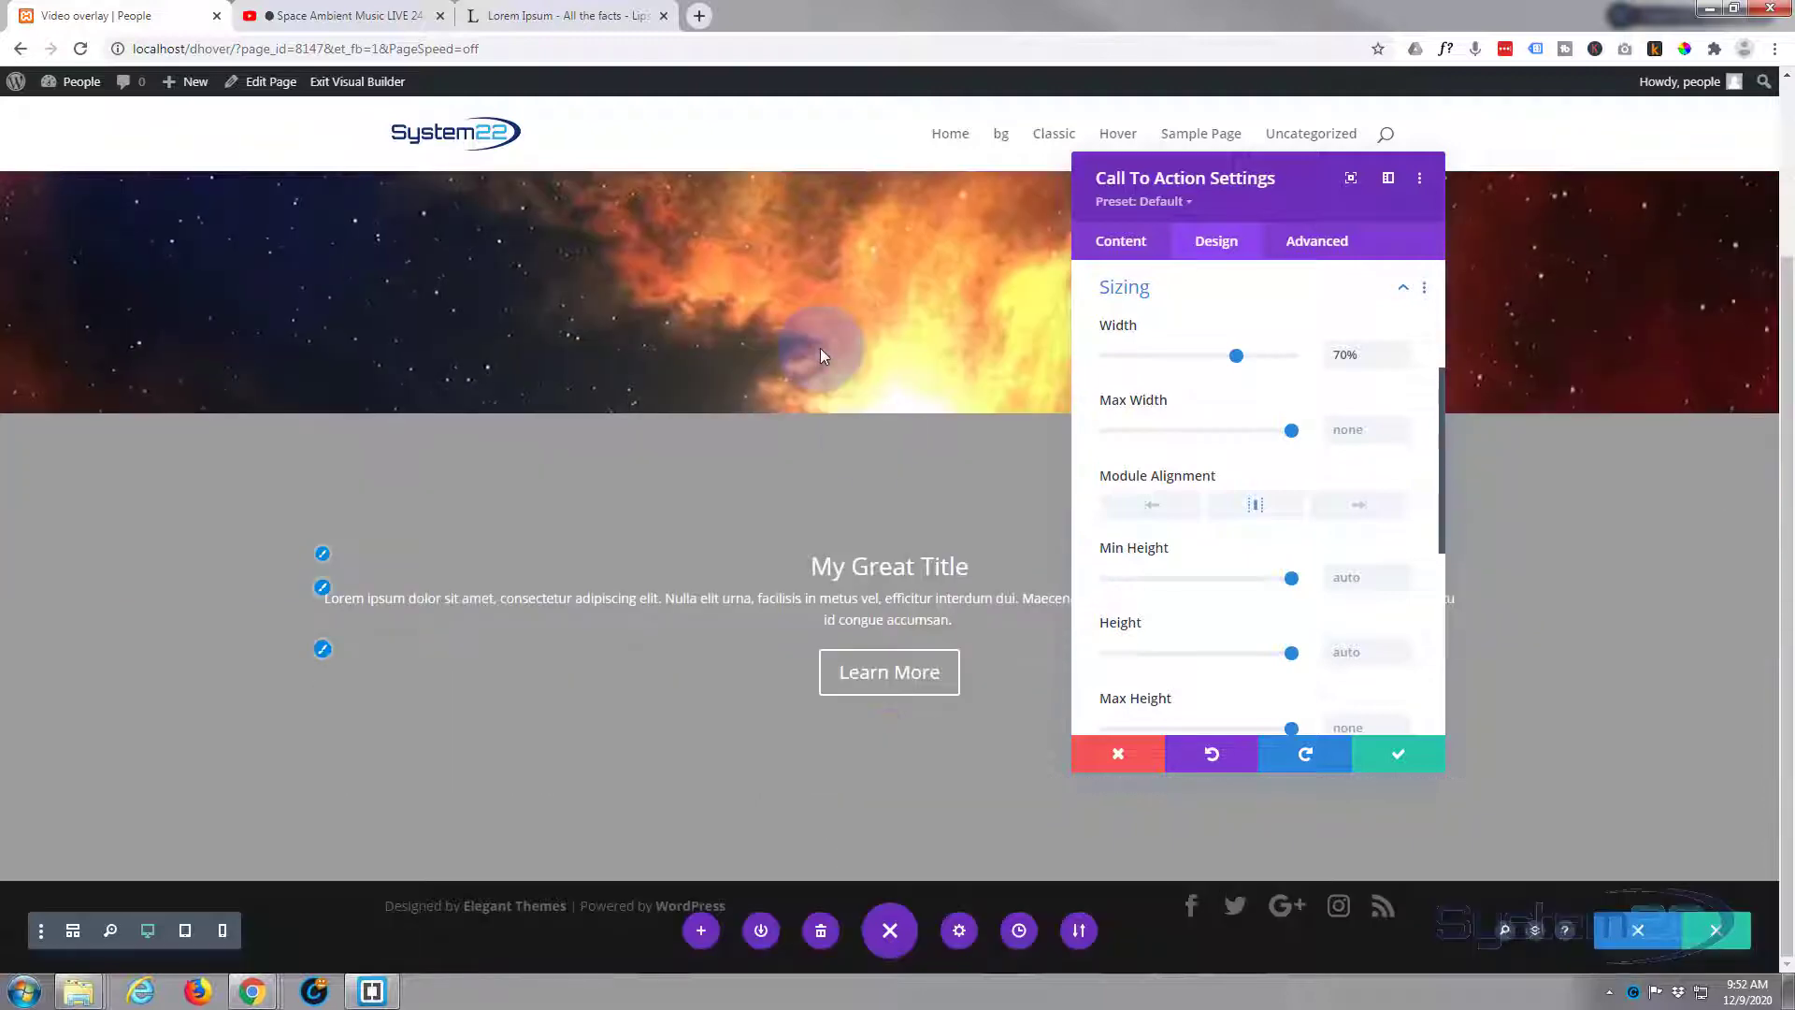
left_click(1393, 759)
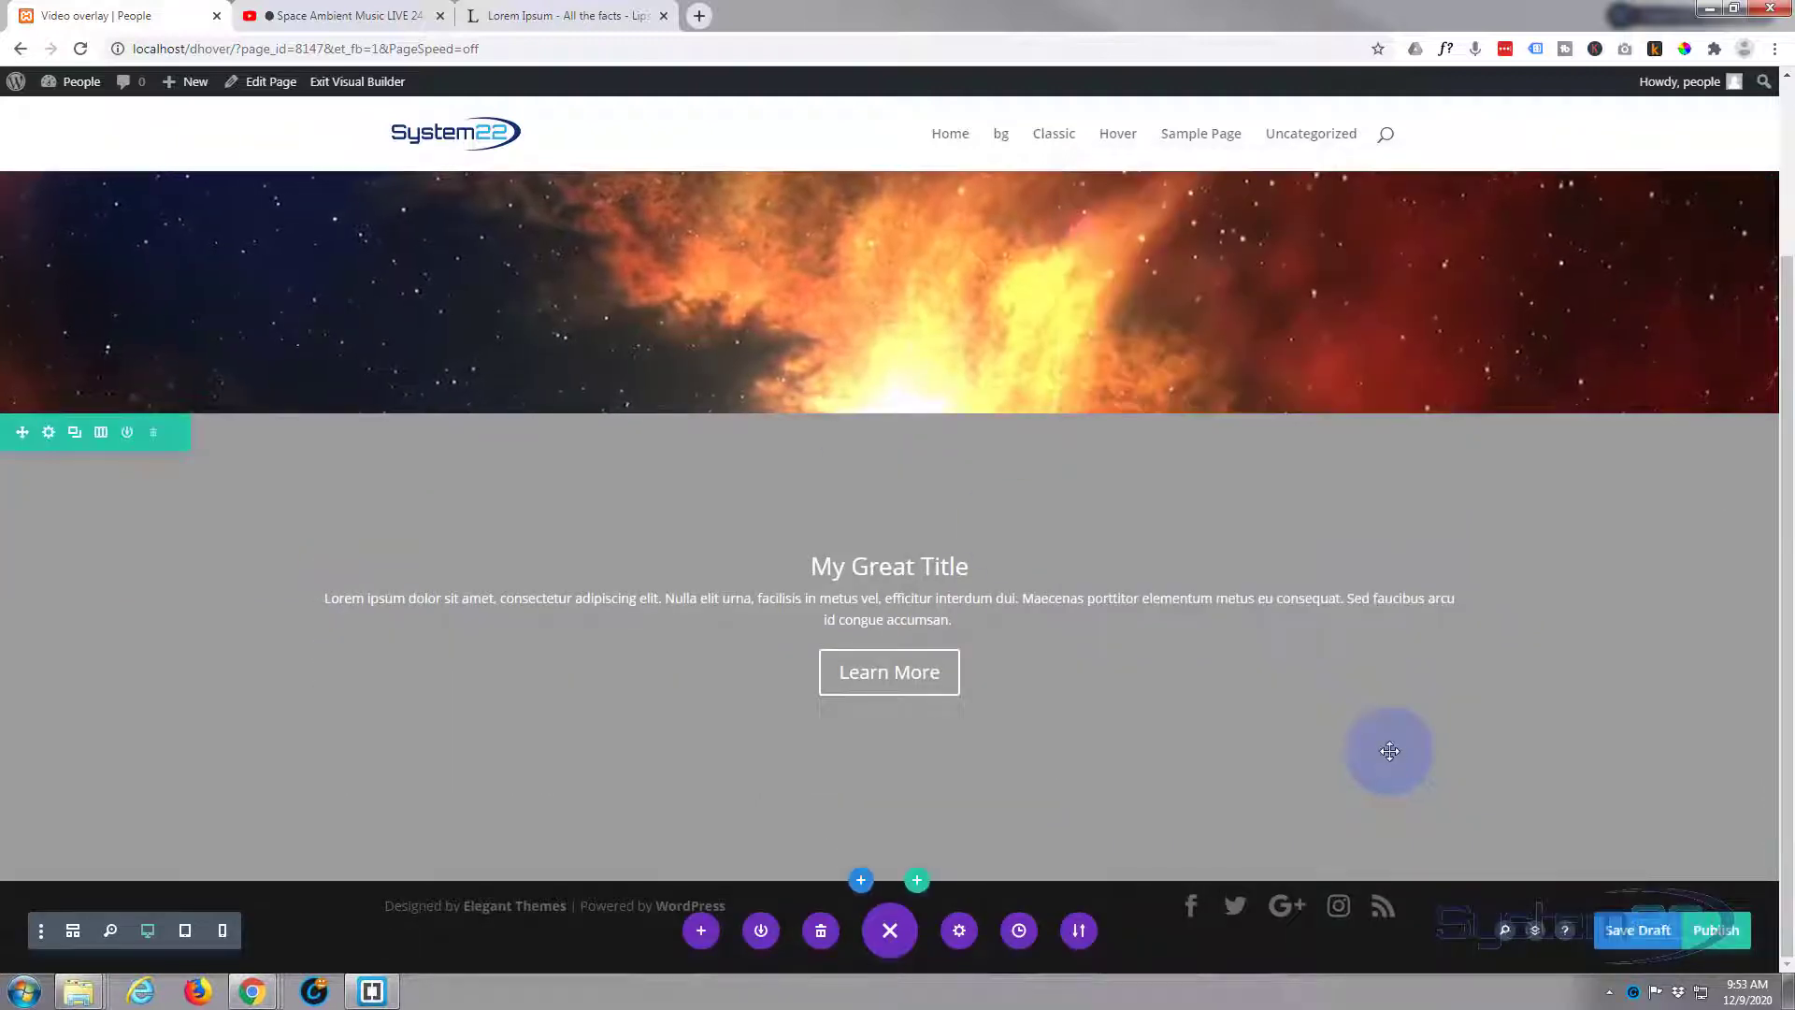
- Give the Call To Action row a top margin of -500px to overlay it on the video, and save the row settings
mouse_move(100, 541)
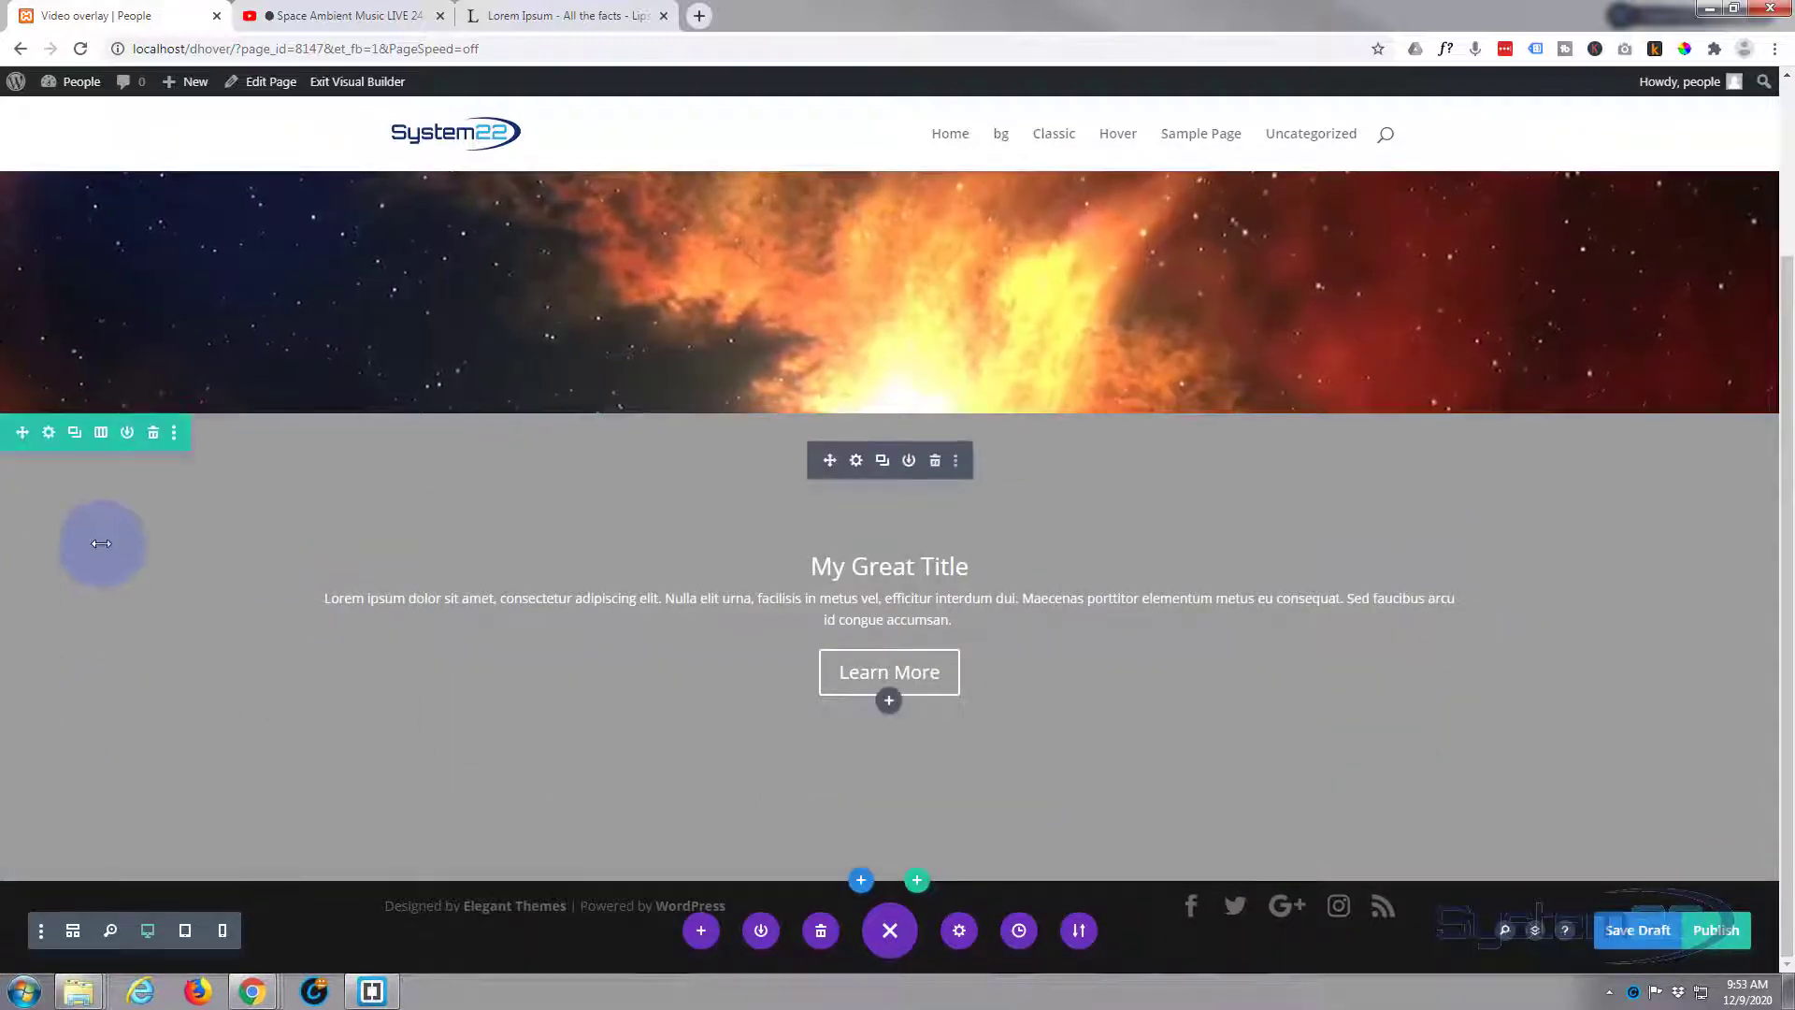
left_click(50, 434)
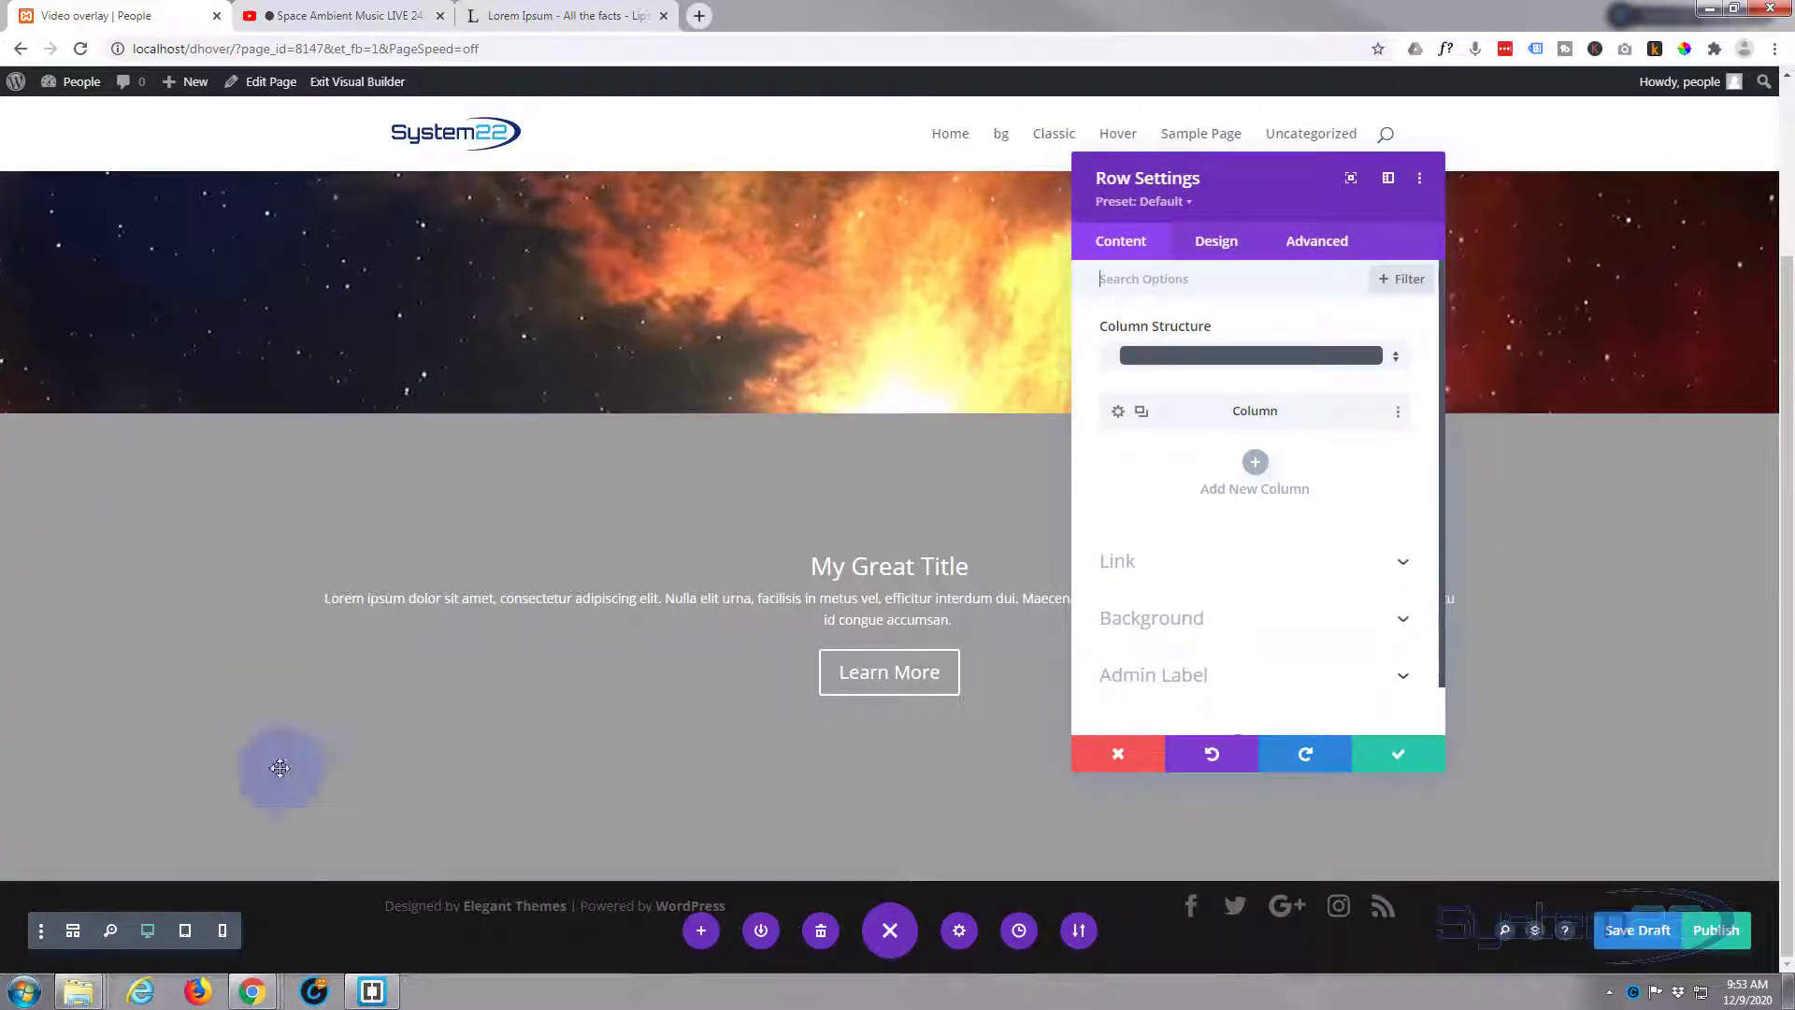
scroll(225, 634, "up", 3)
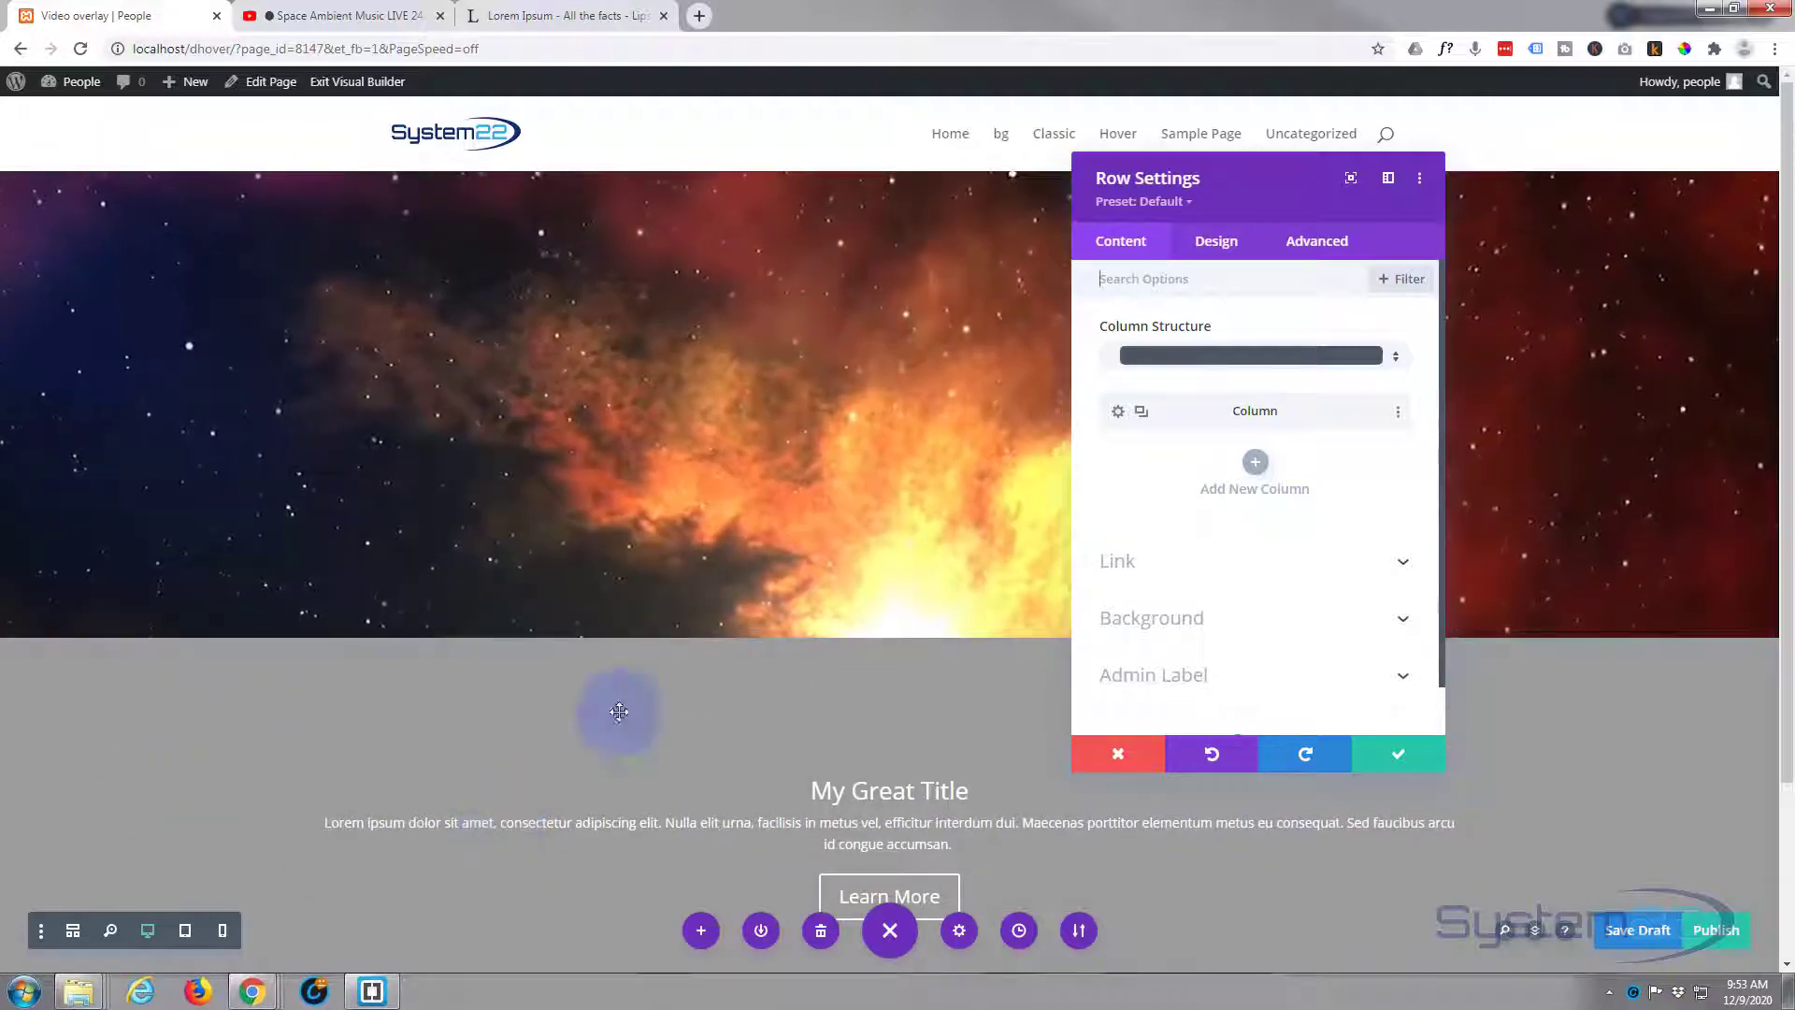
left_click(1218, 245)
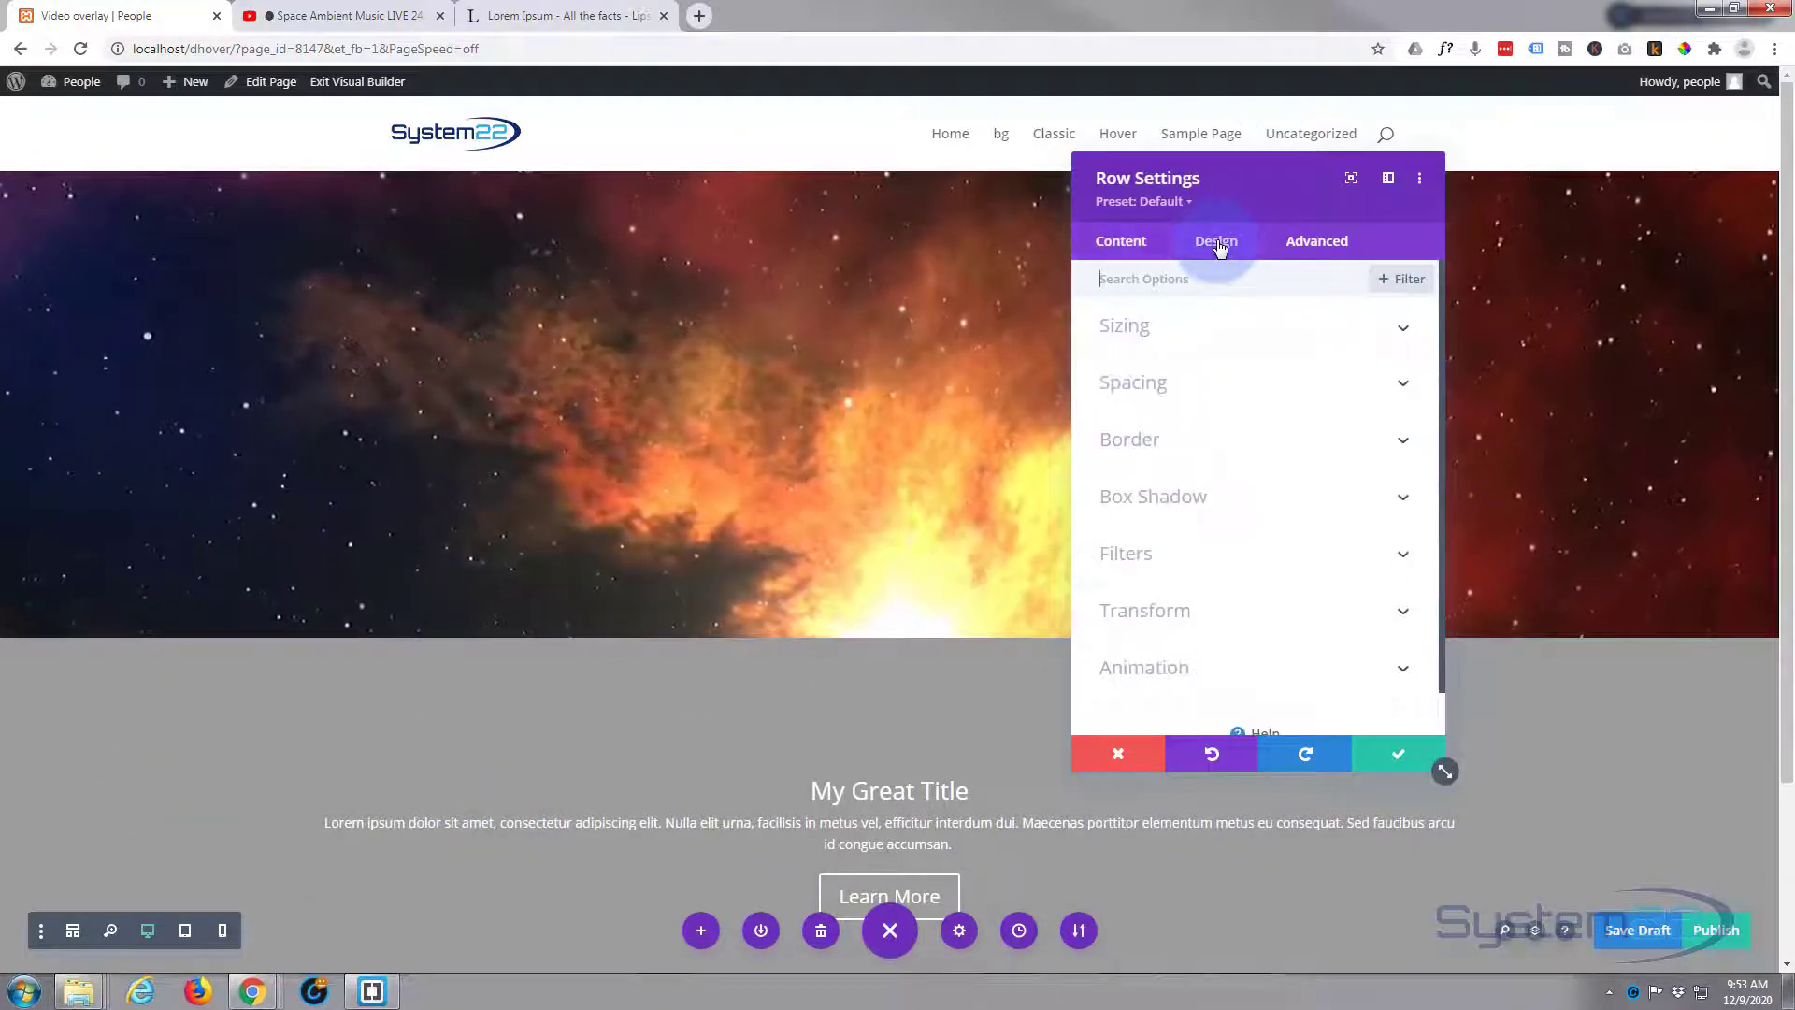
left_click(1263, 382)
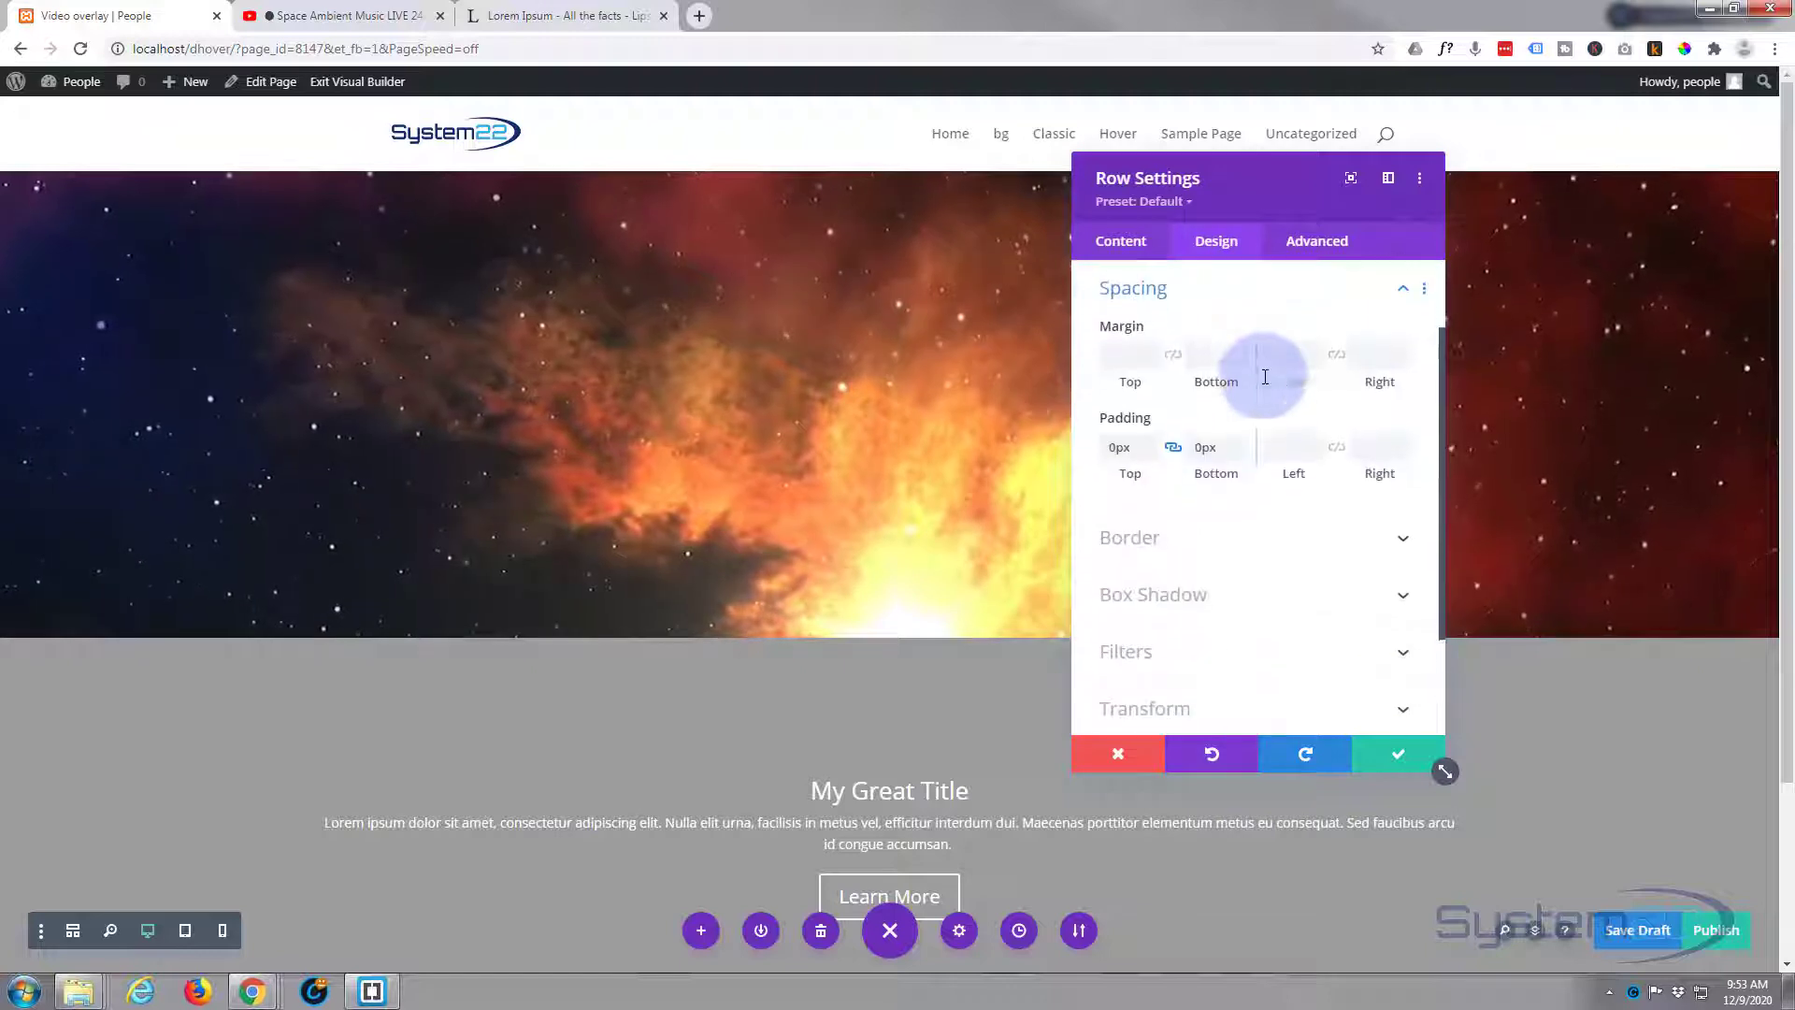
left_click(1116, 355)
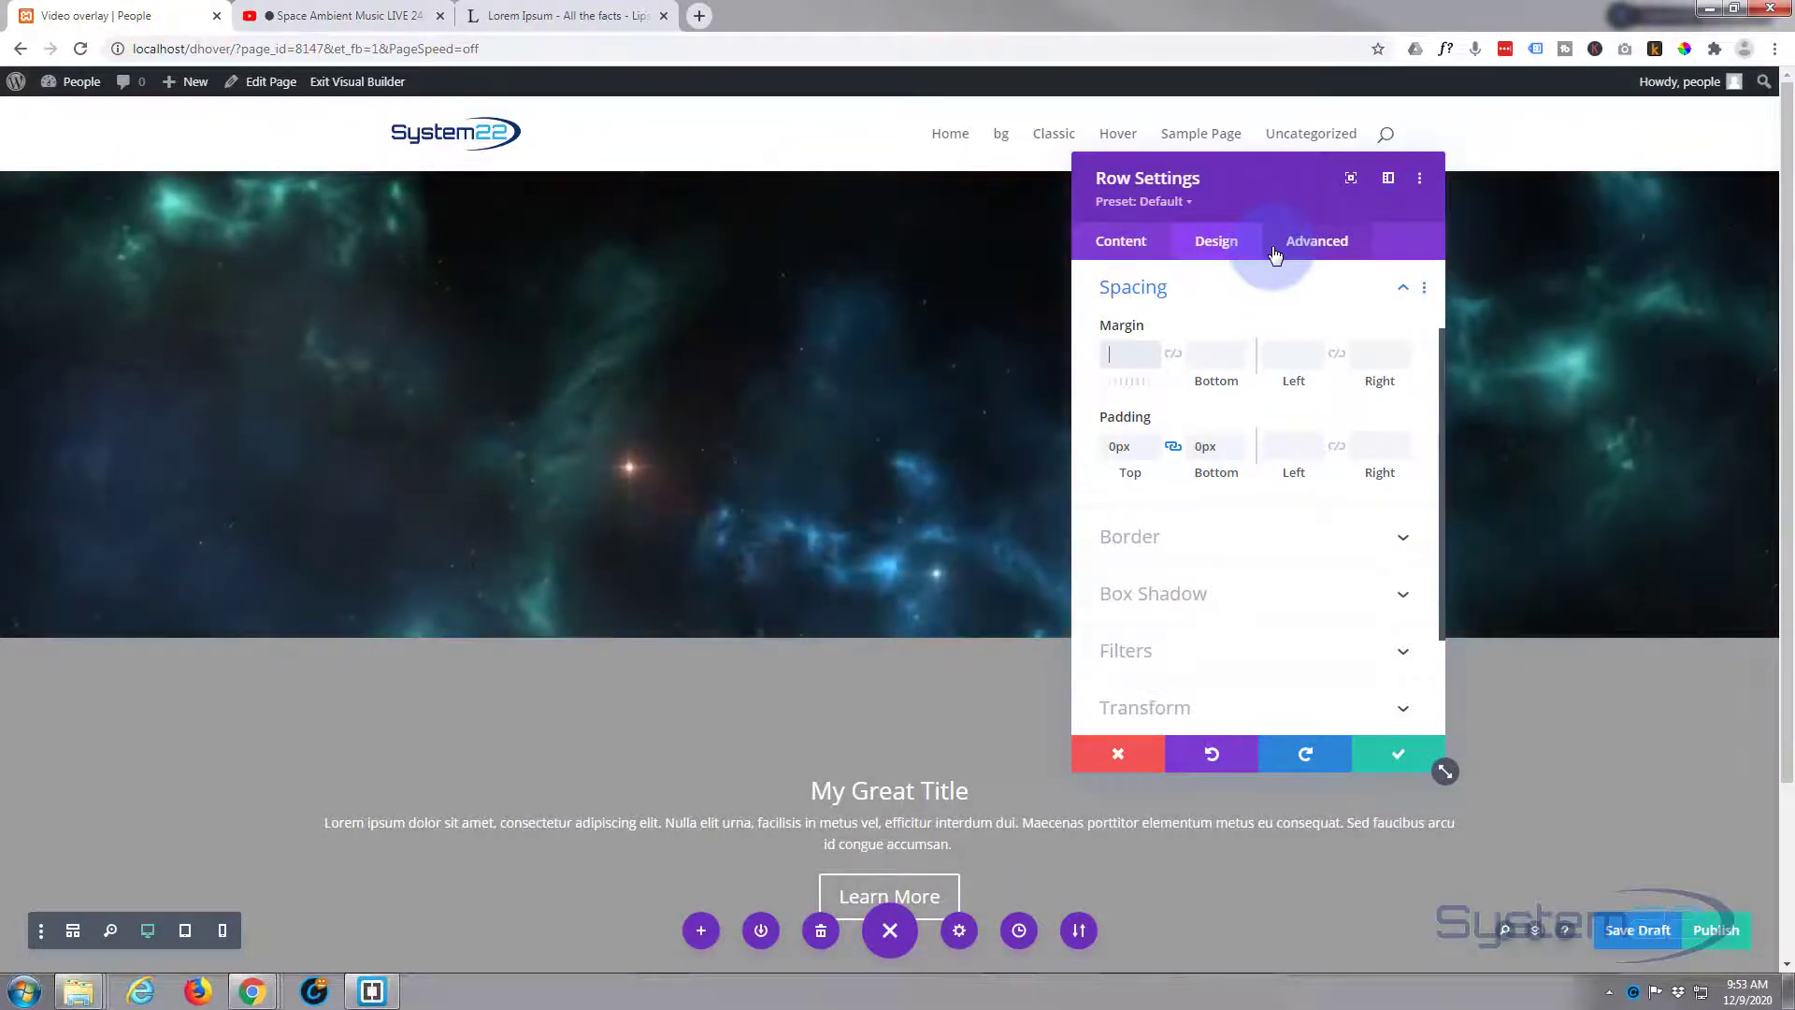
key("Return")
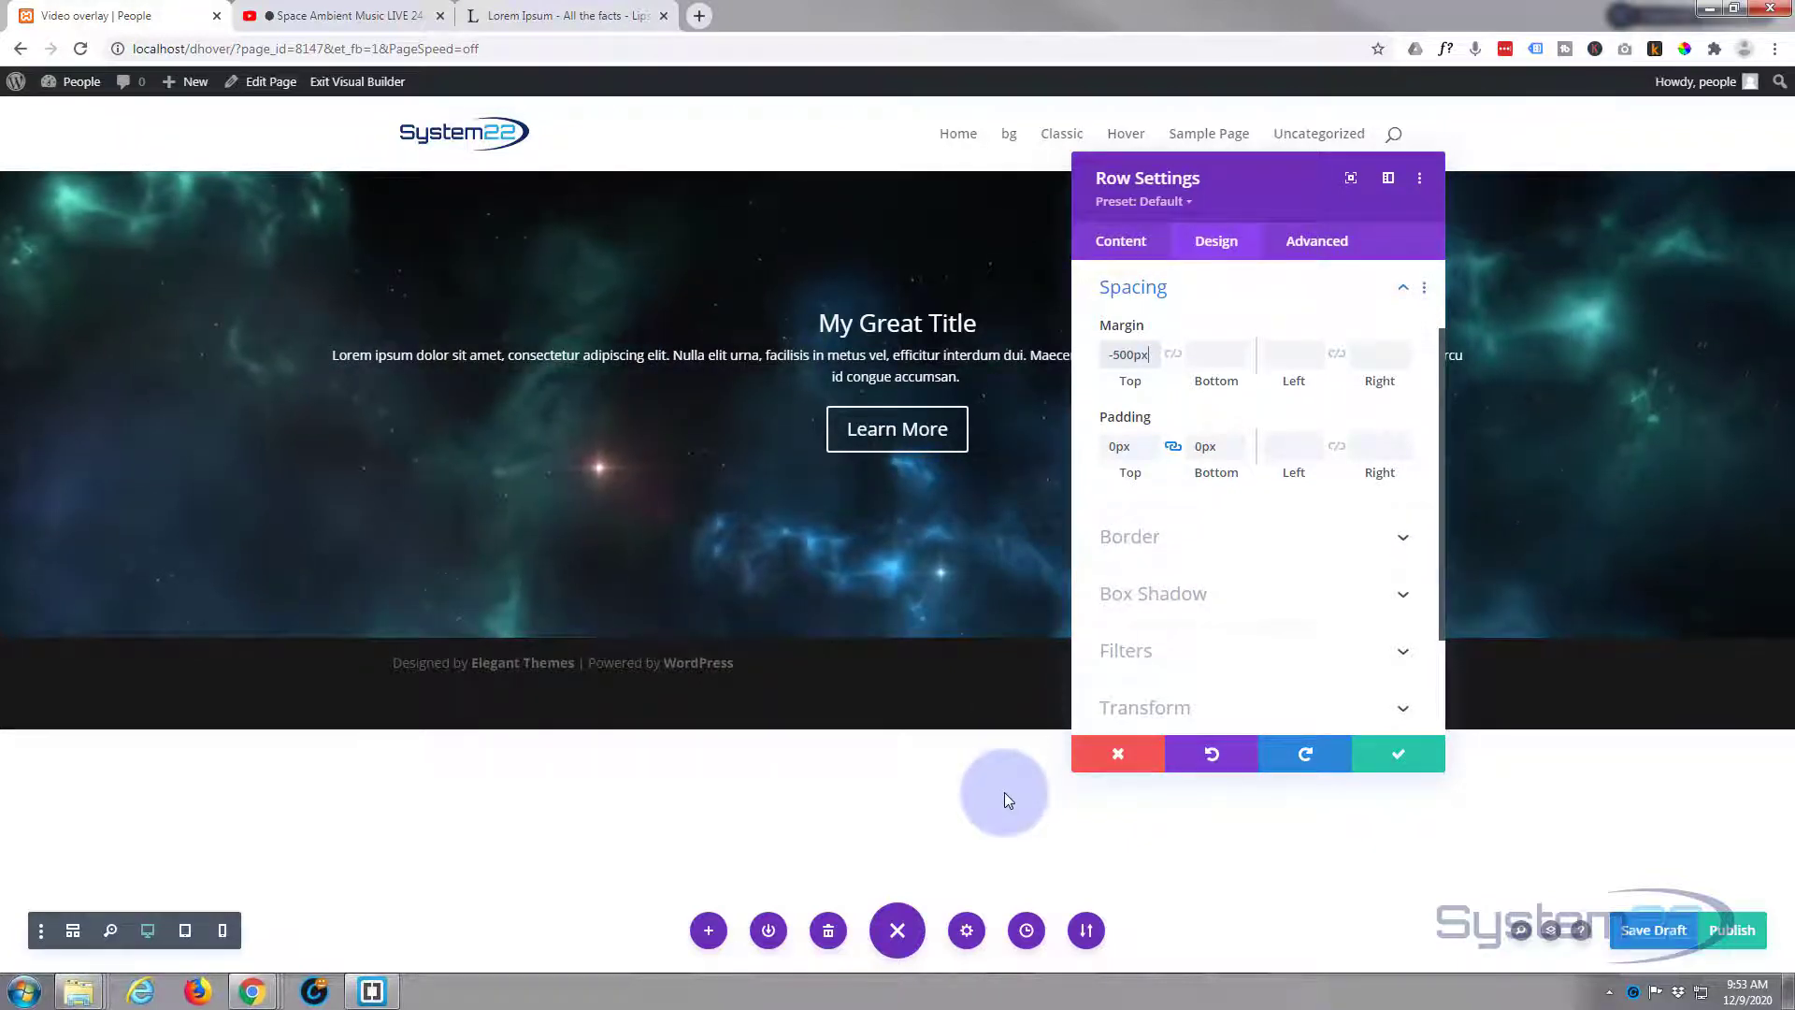
left_click(1386, 758)
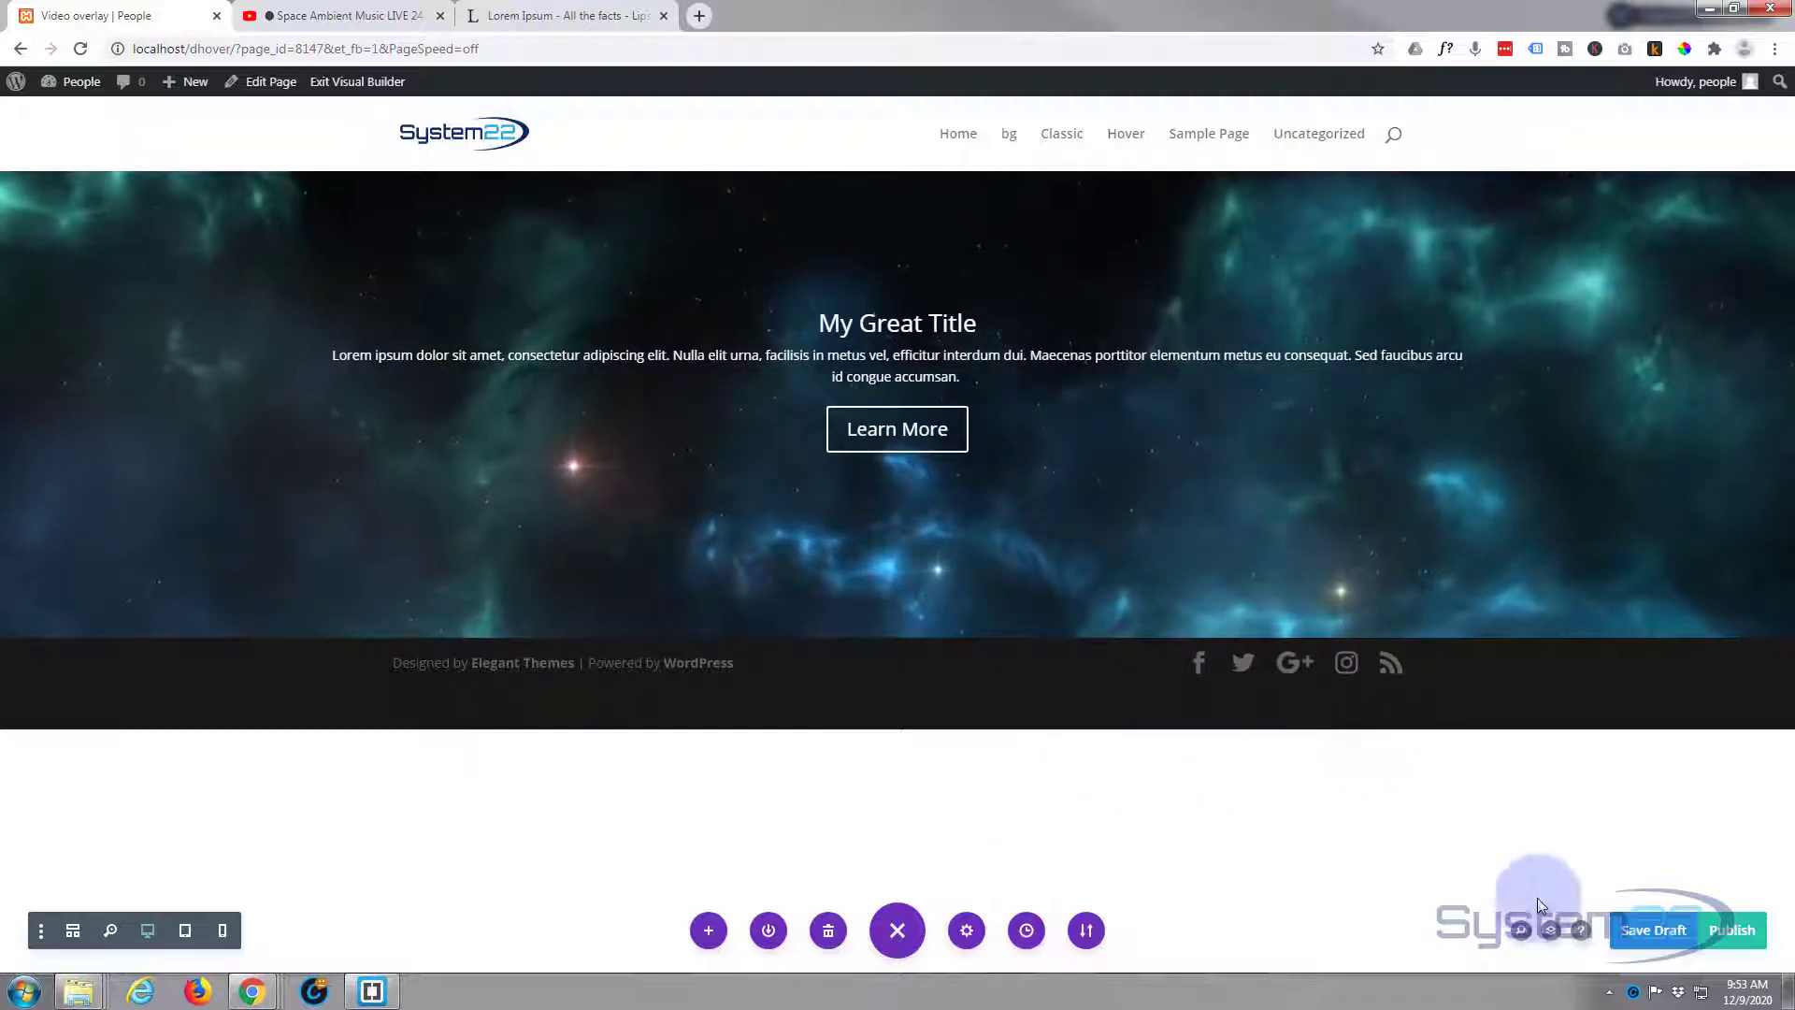
- Save the page as a draft and exit the Visual Builder
left_click(1658, 936)
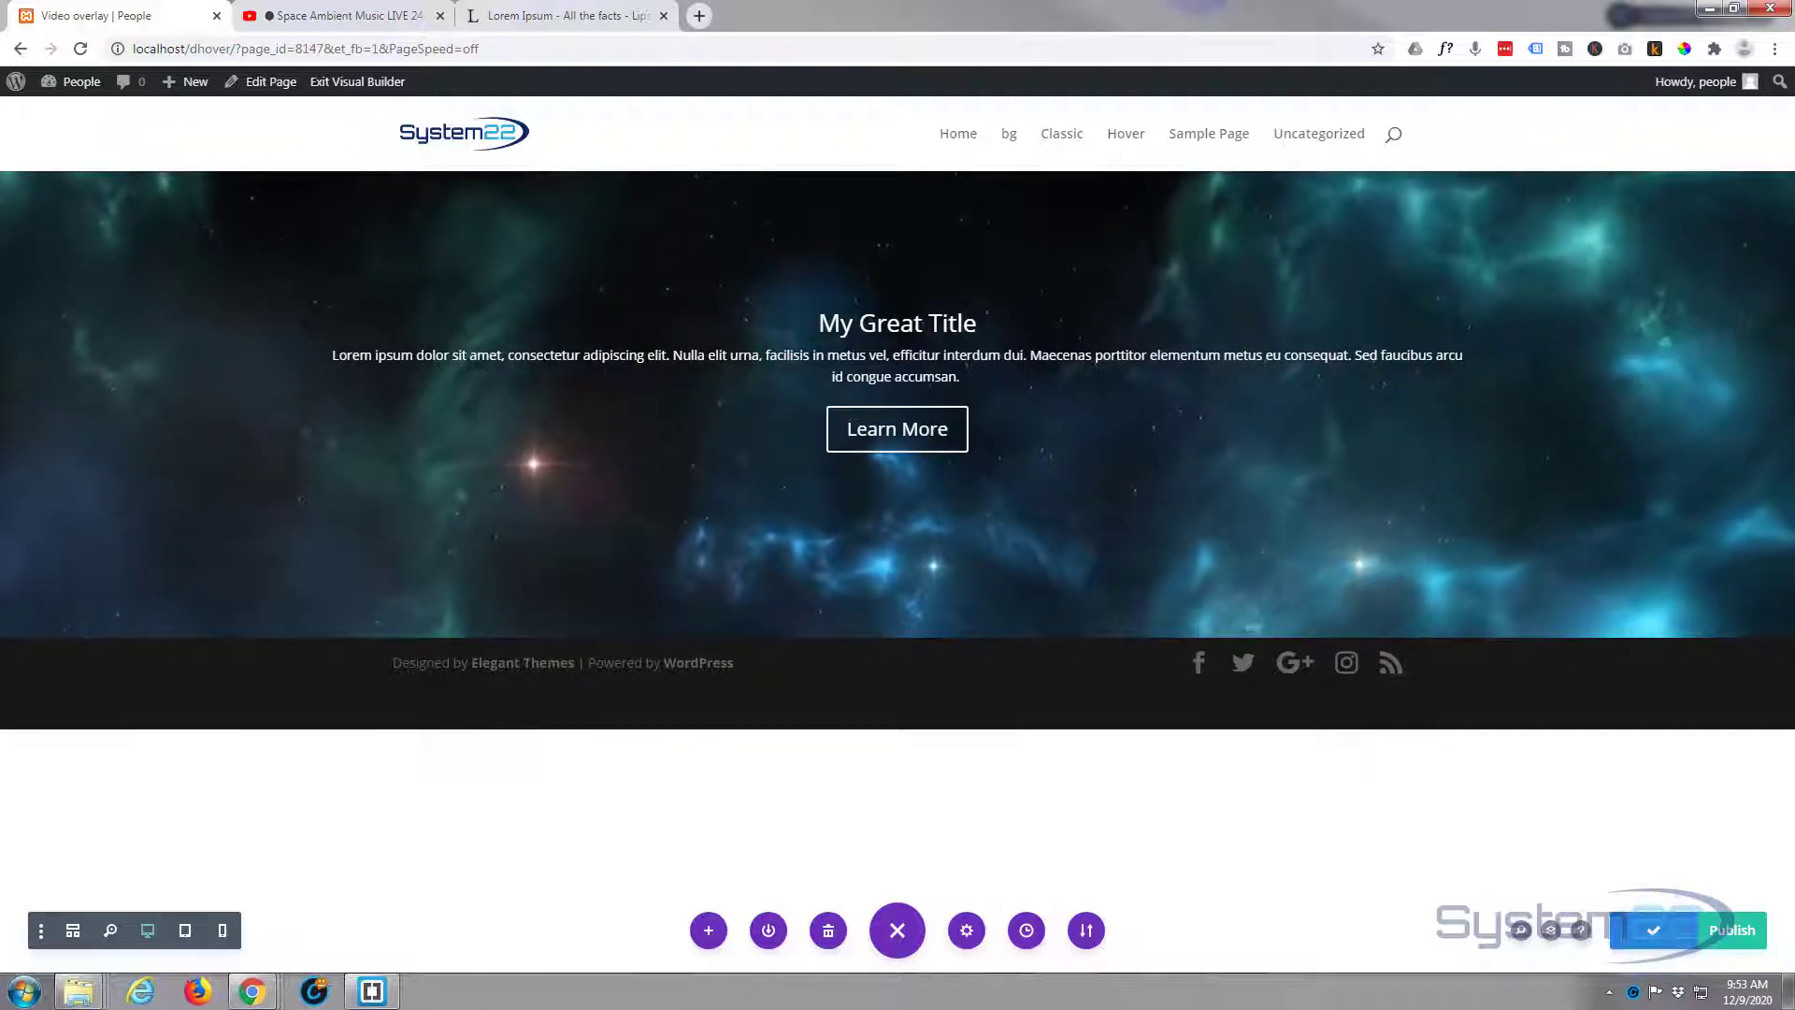
left_click(353, 84)
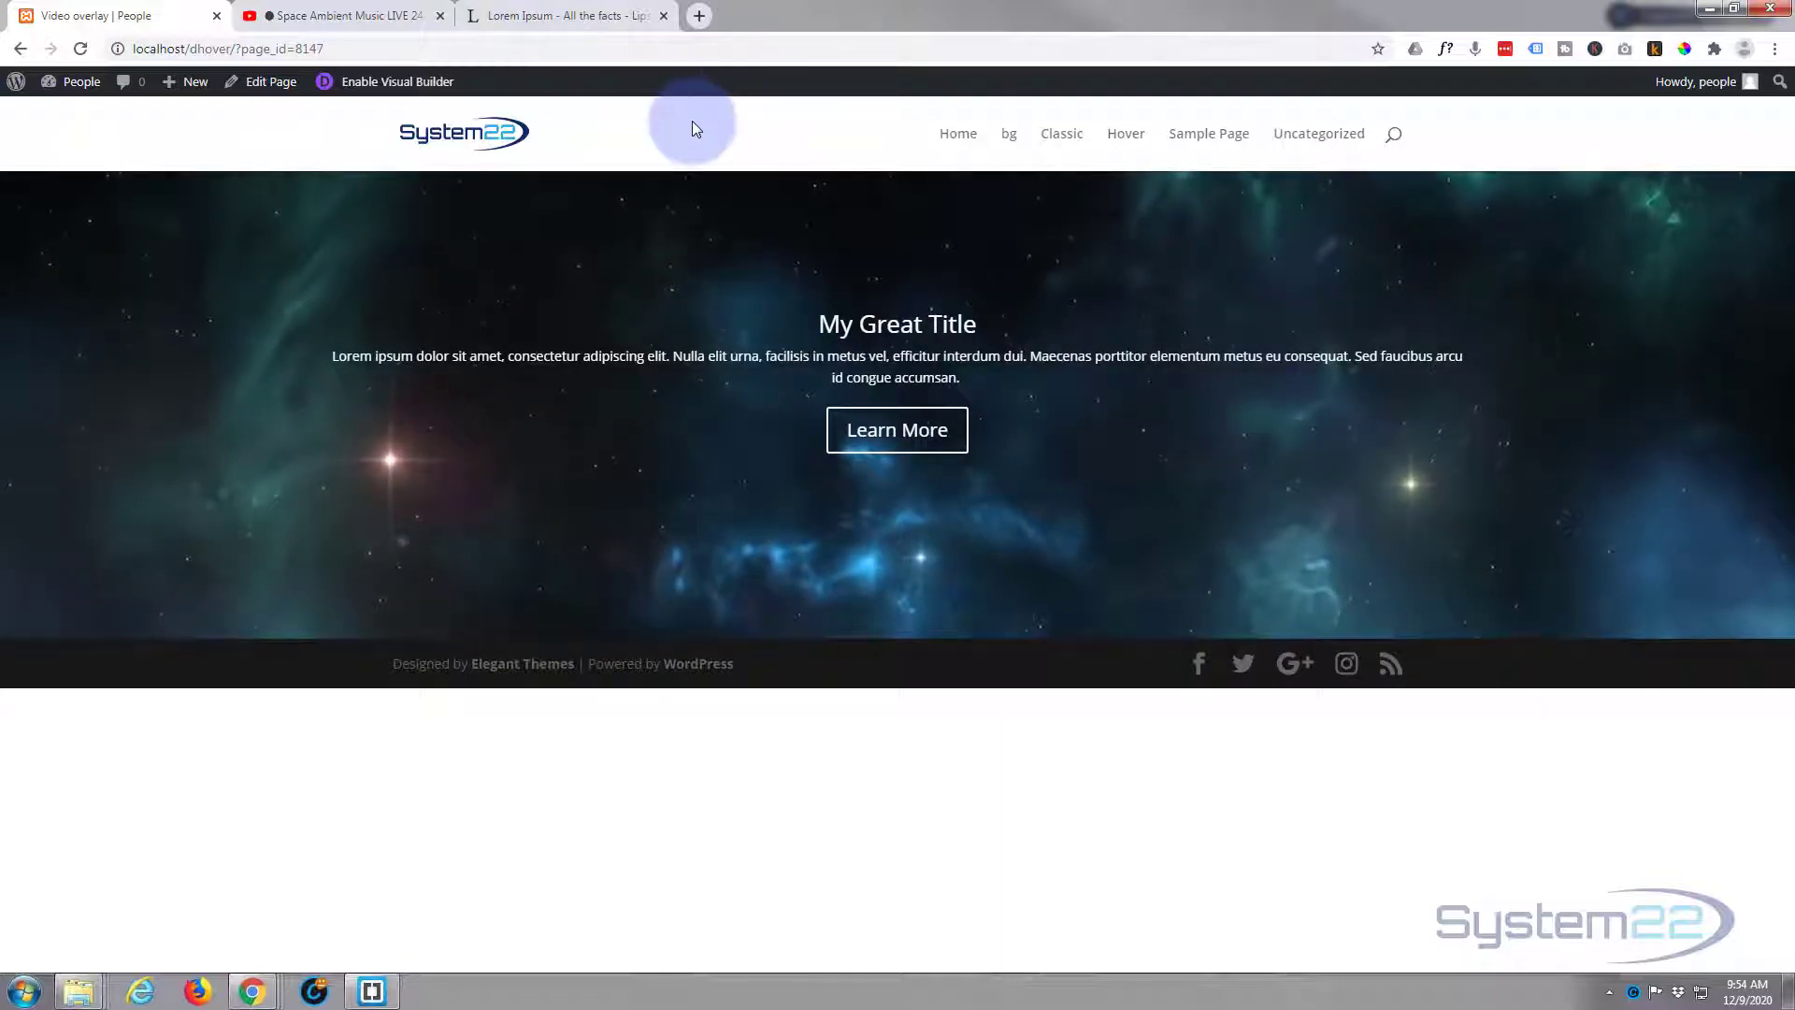
- Check the live page's layout in the browser's device emulation as iPad and iPhone X, and close the developer tools
key("ctrl+shift+i")
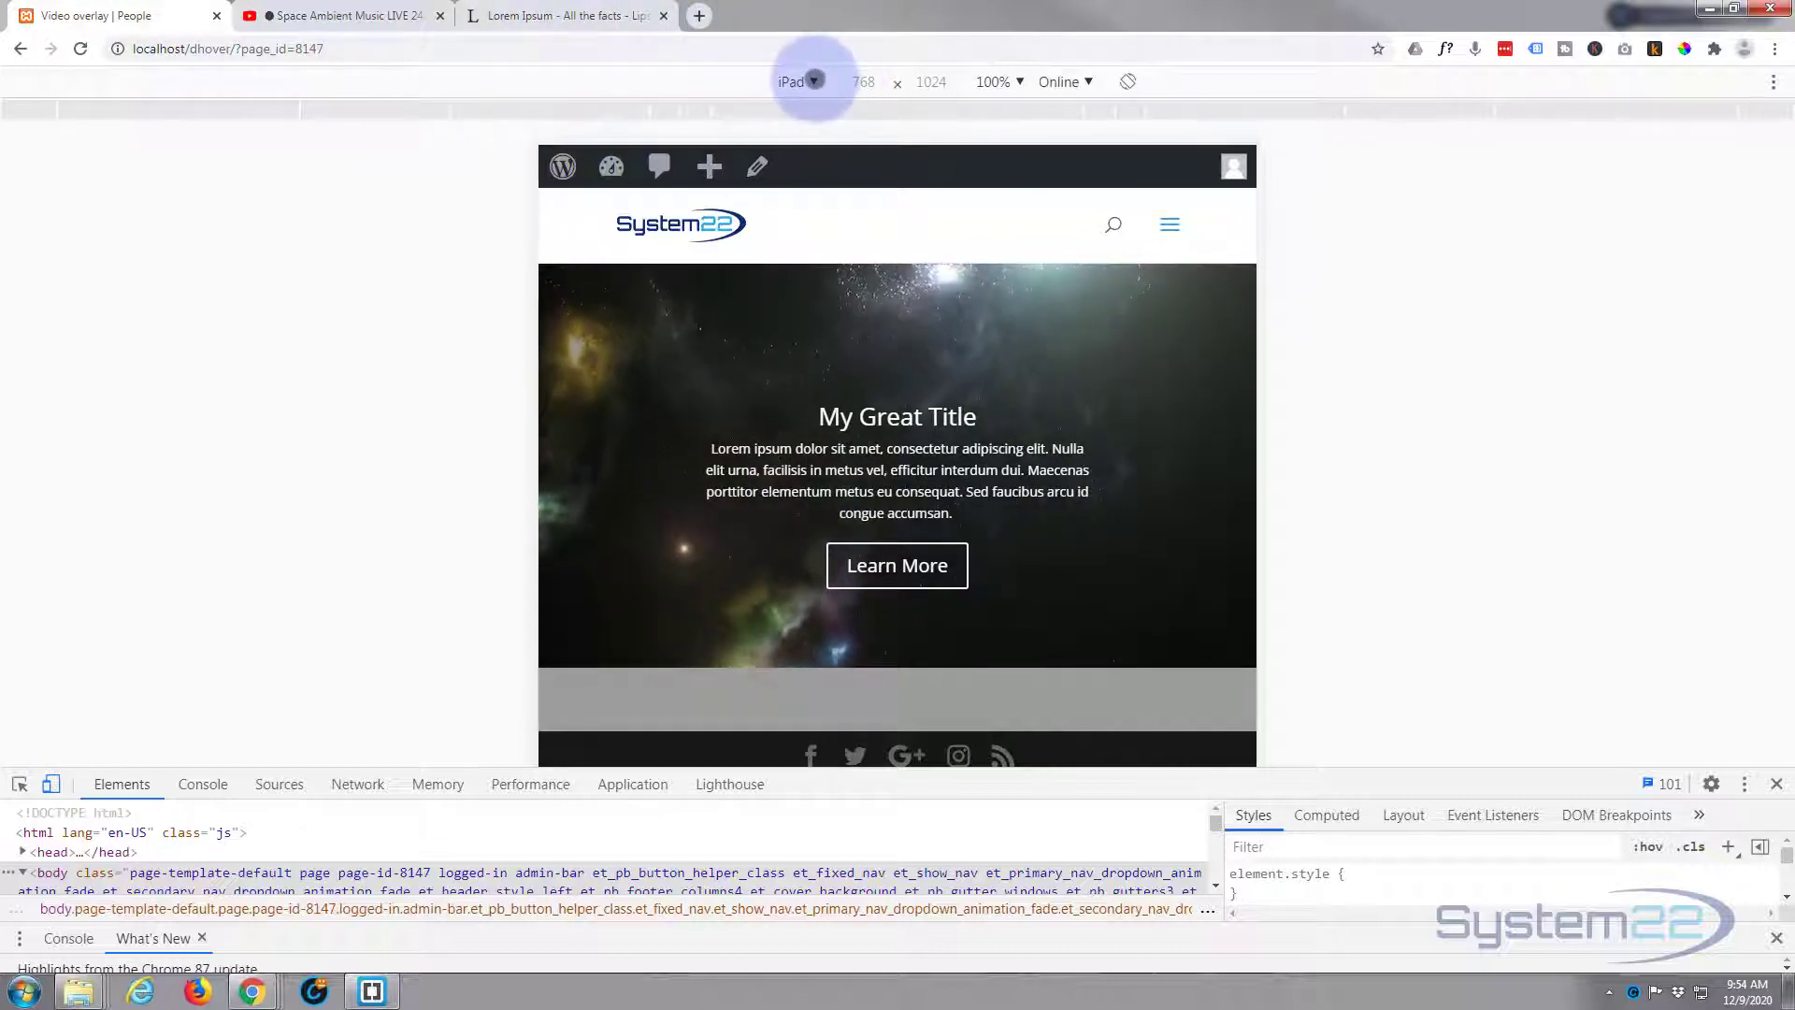
left_click(814, 81)
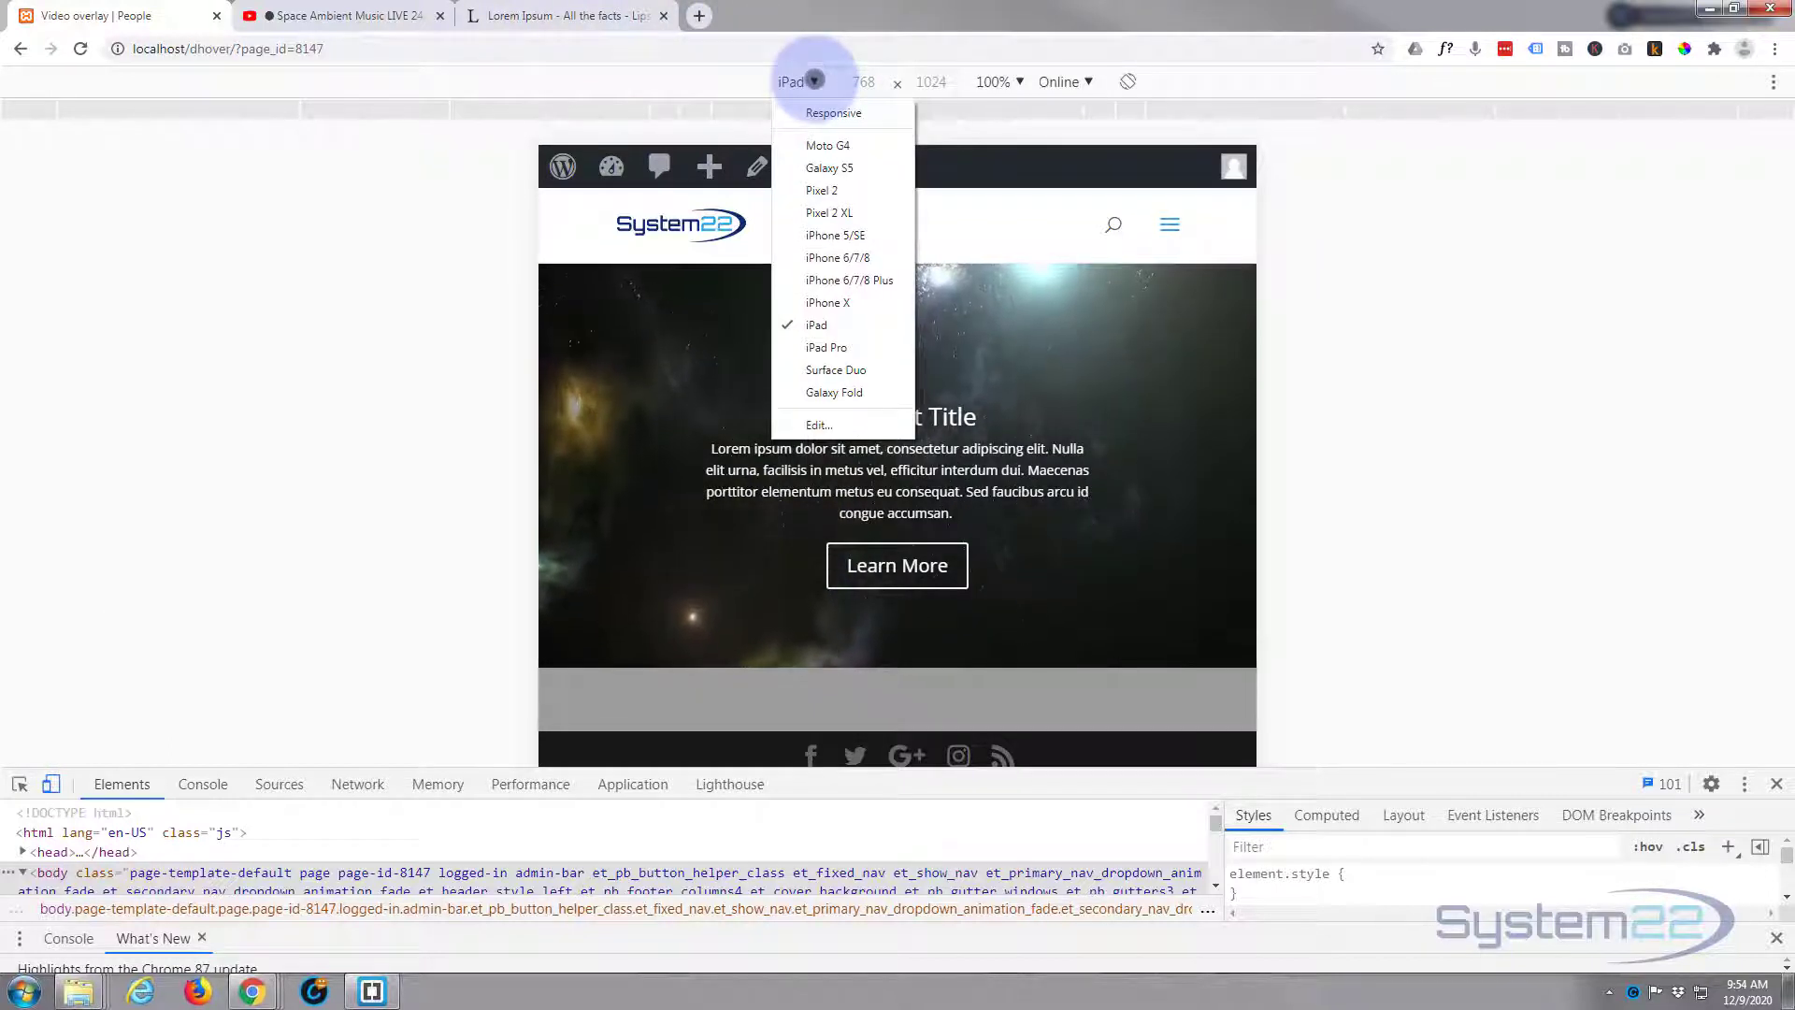
left_click(823, 302)
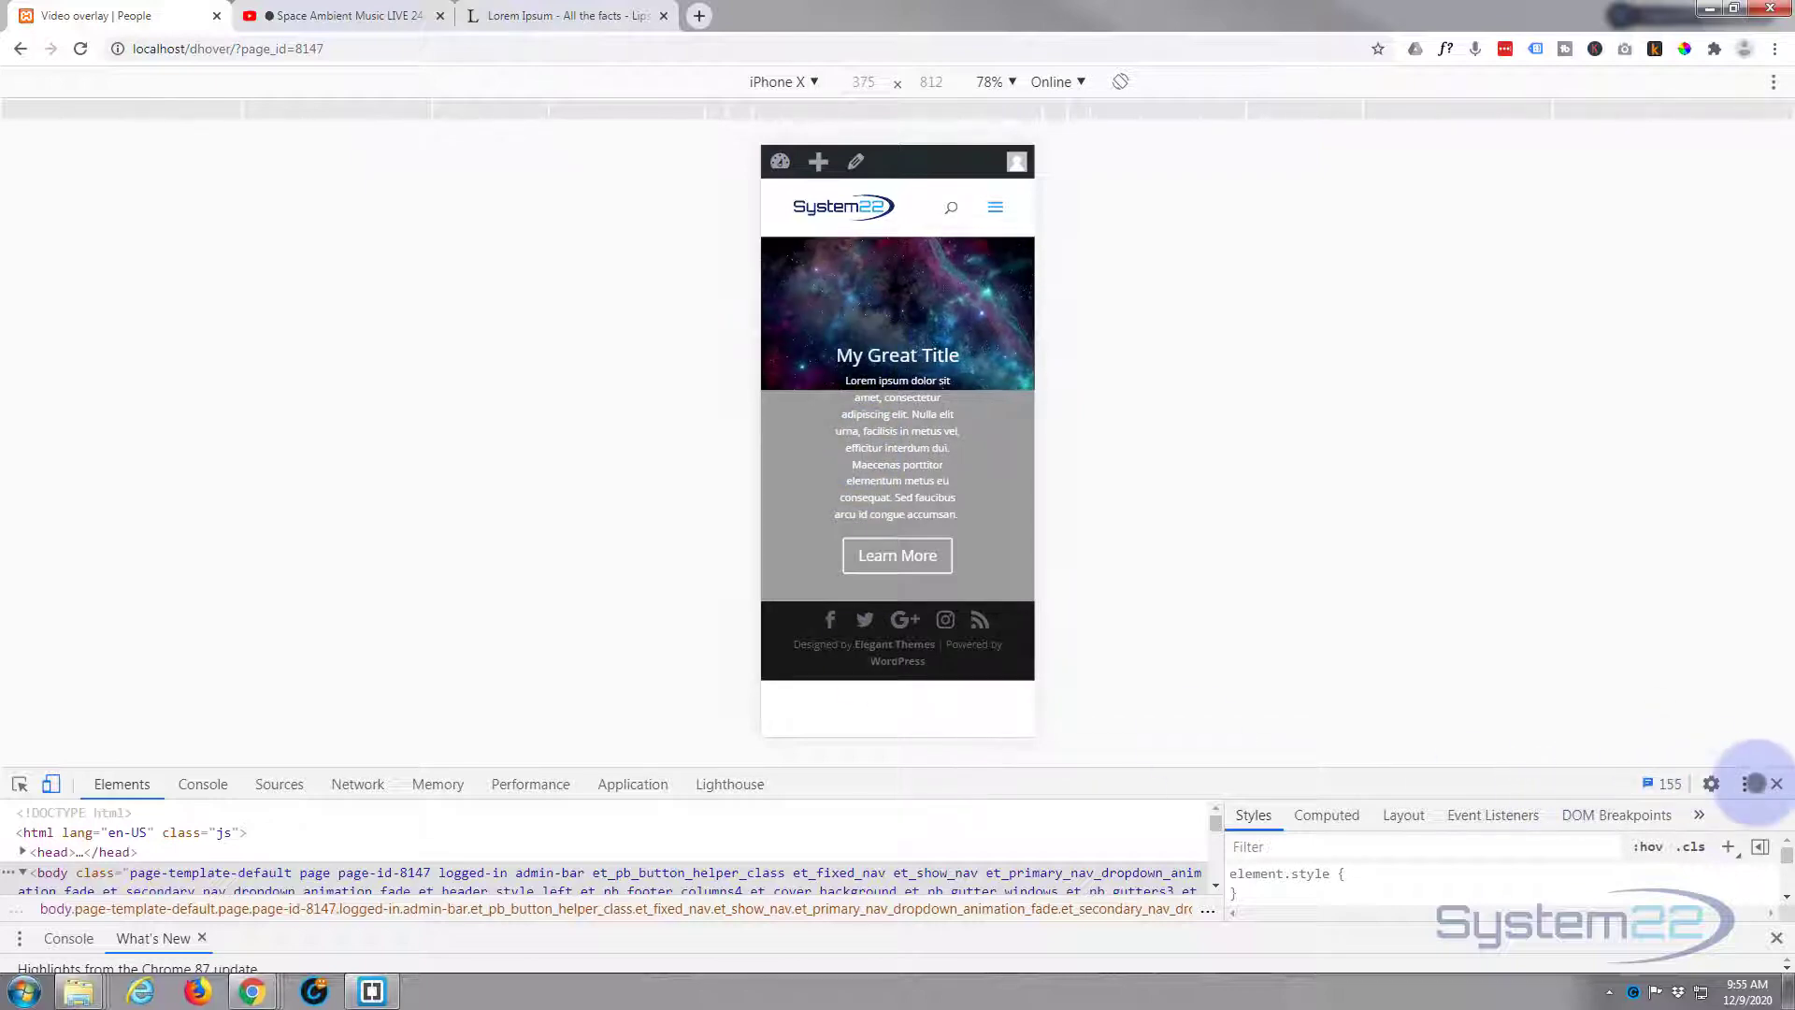
left_click(1776, 784)
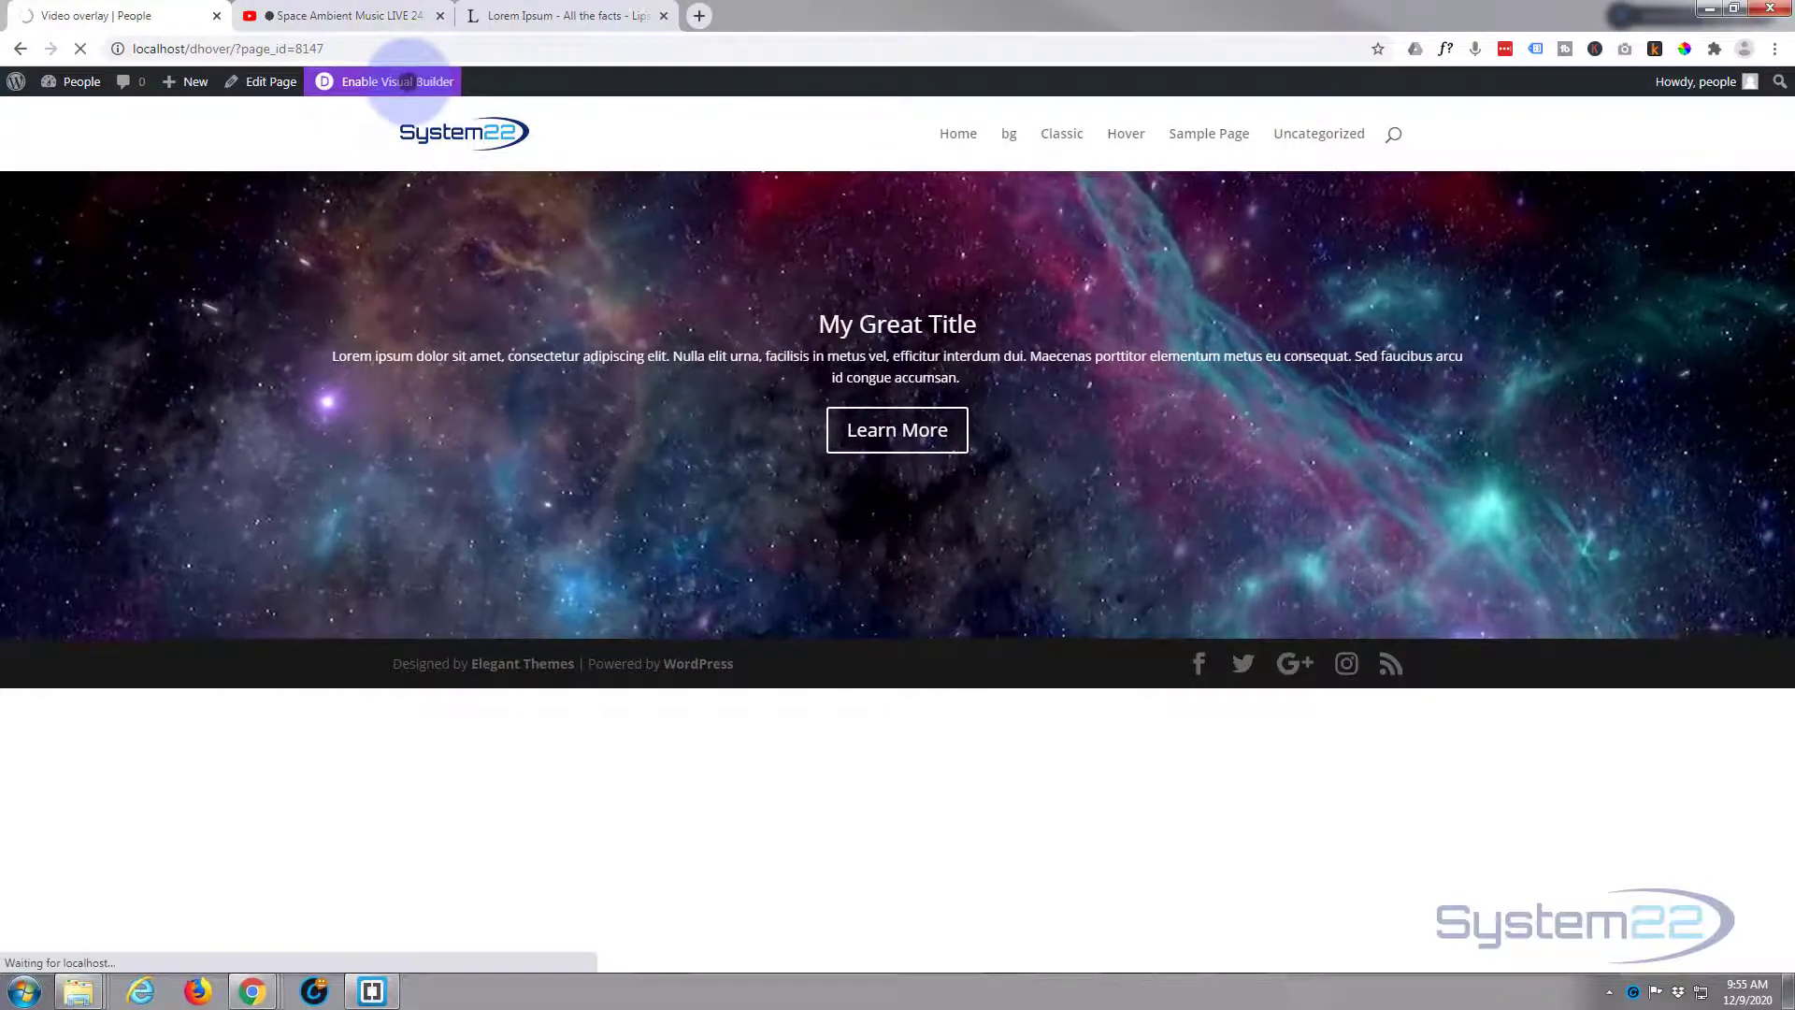
- Reopen the page in the Visual Builder and switch it to wireframe view
left_click(408, 81)
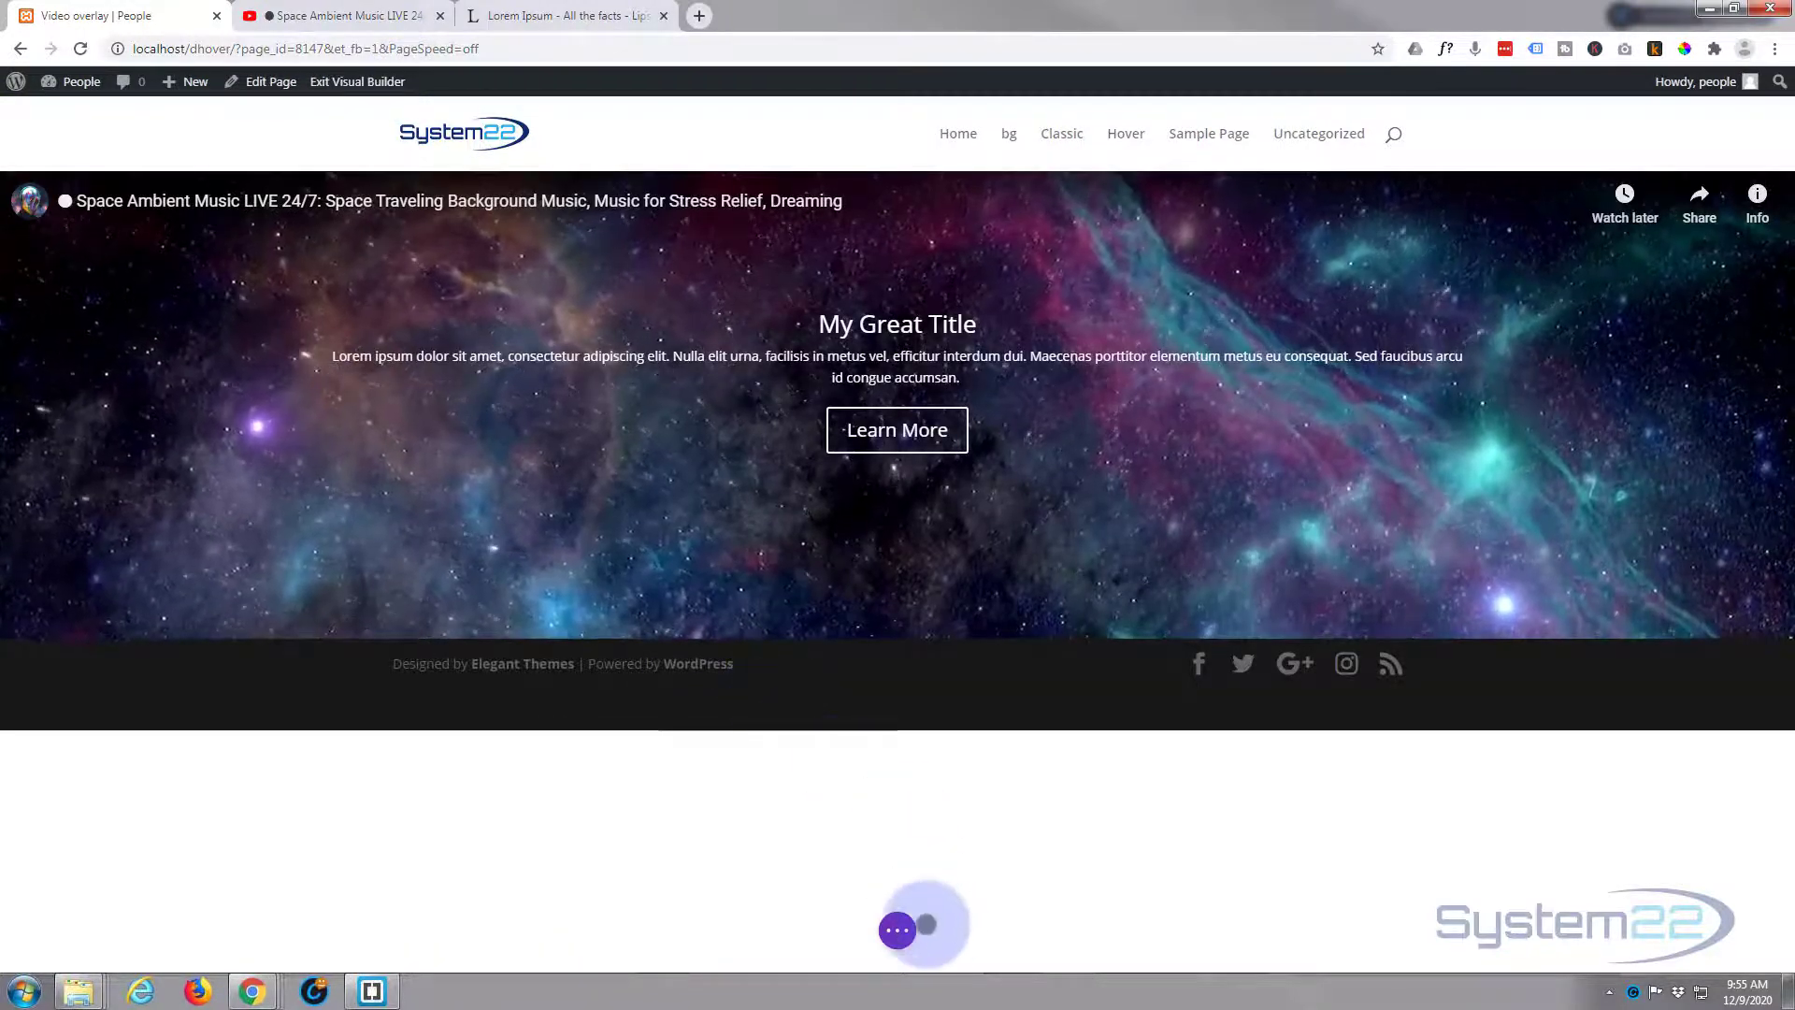
left_click(898, 930)
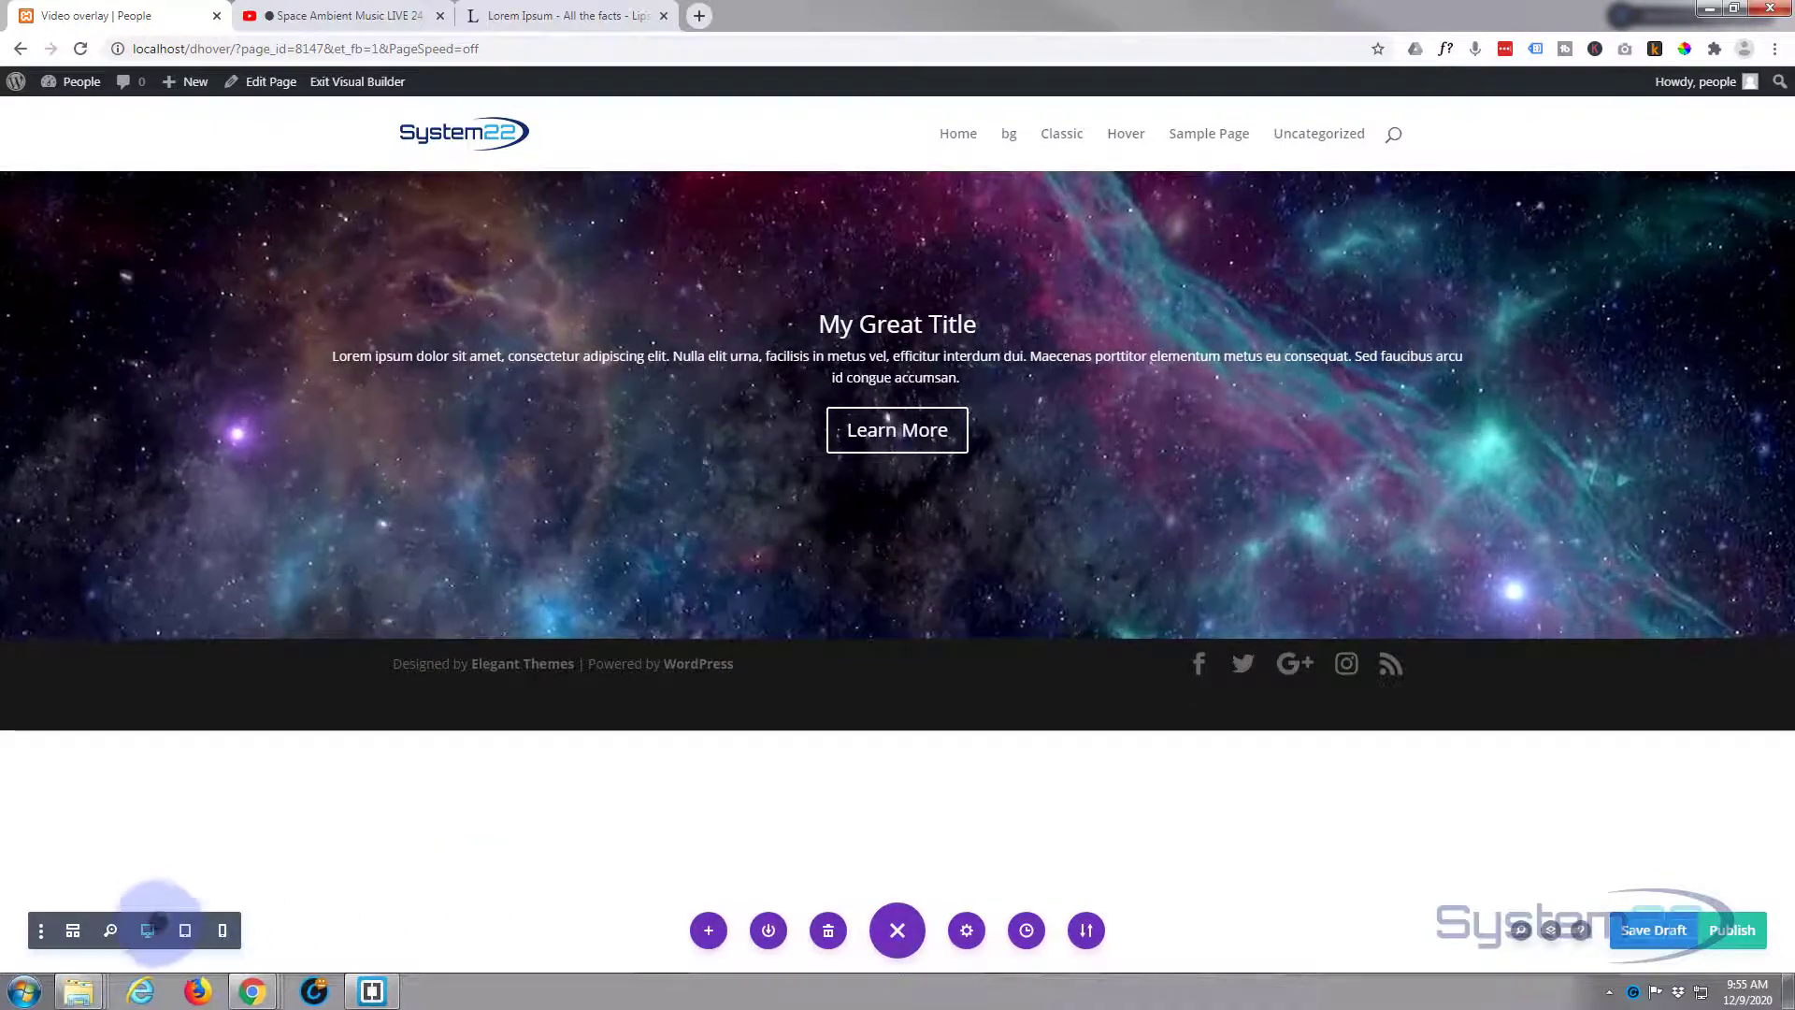
left_click(73, 930)
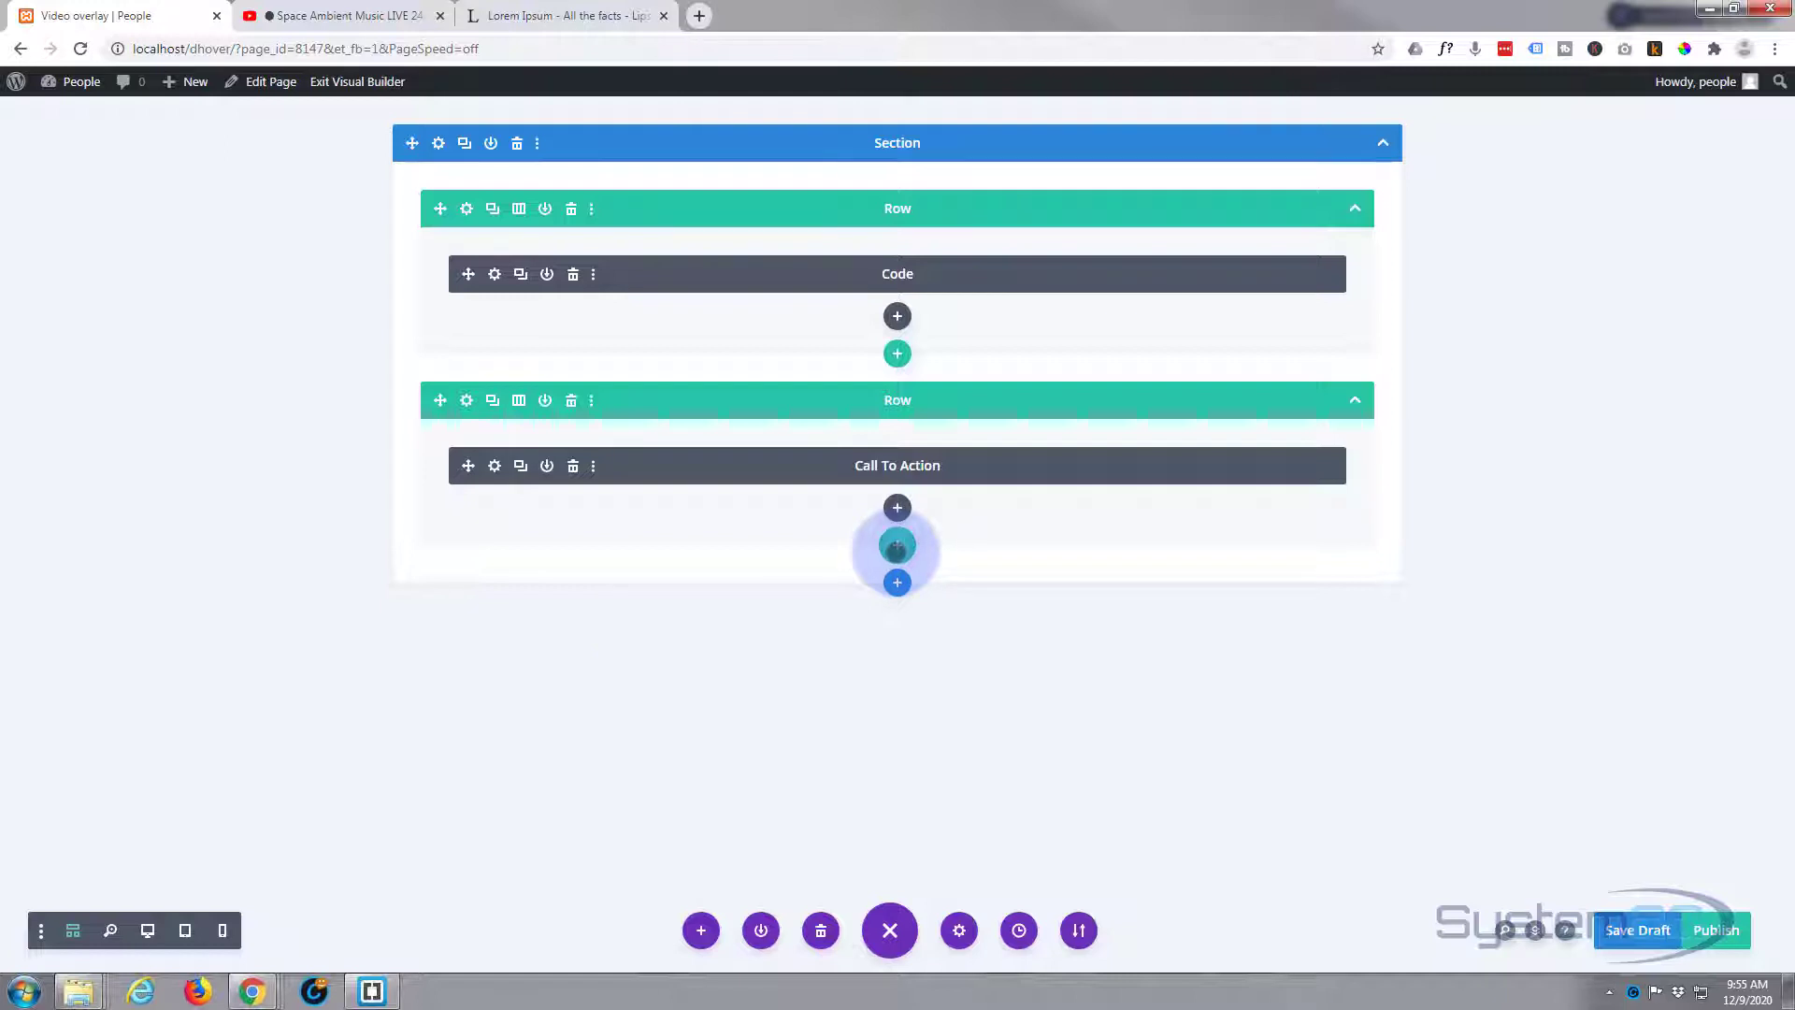
- Add a one-column row below the Call To Action row and move a duplicate of the Call To Action module into it
left_click(897, 547)
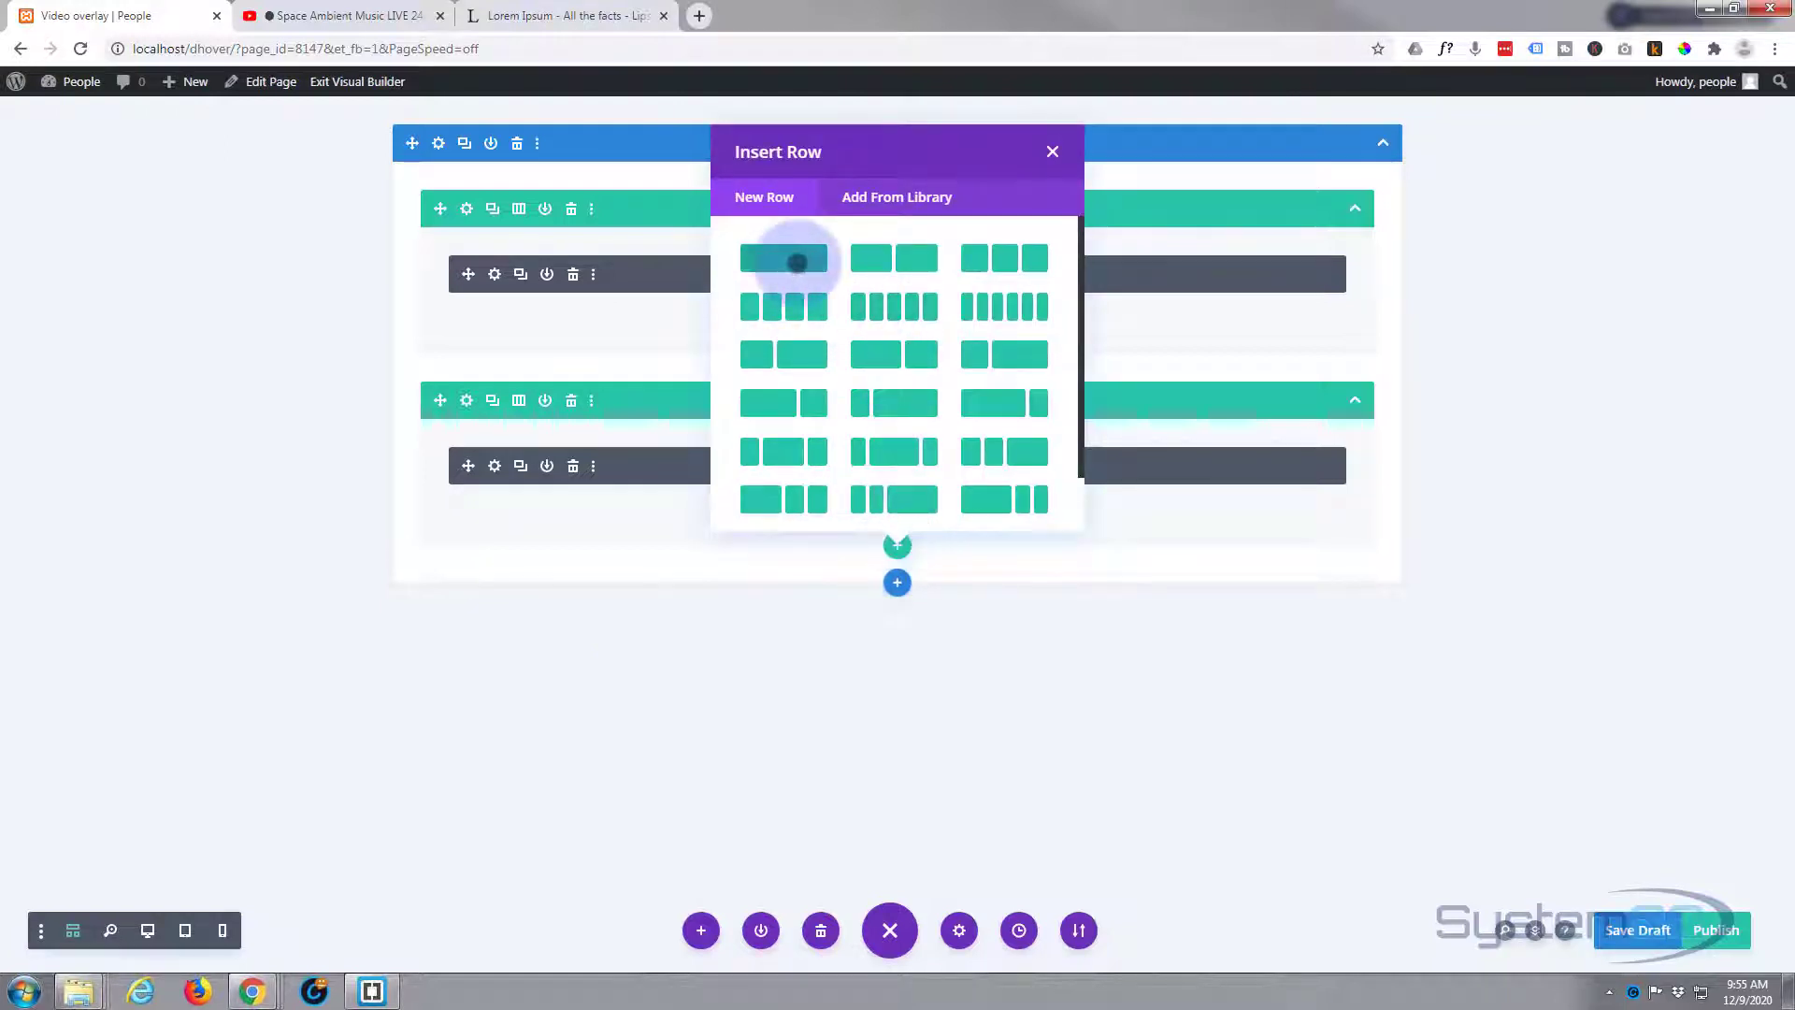
left_click(798, 263)
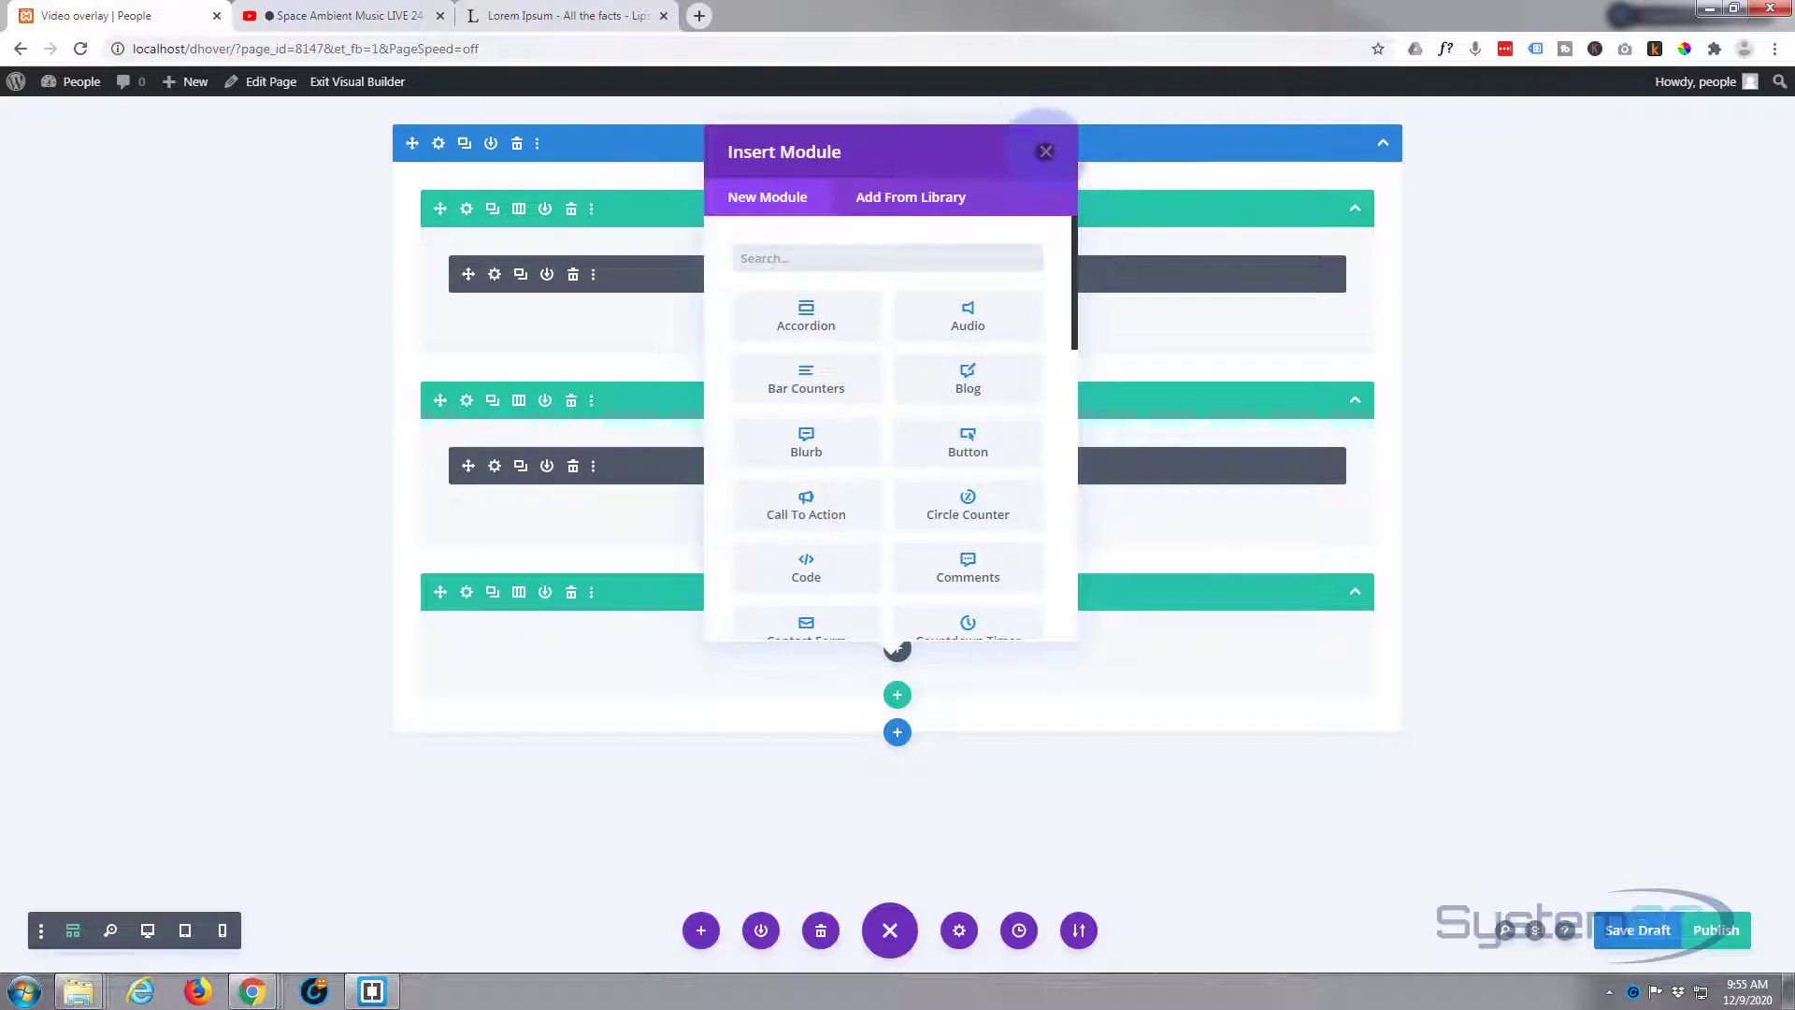
left_click(1045, 151)
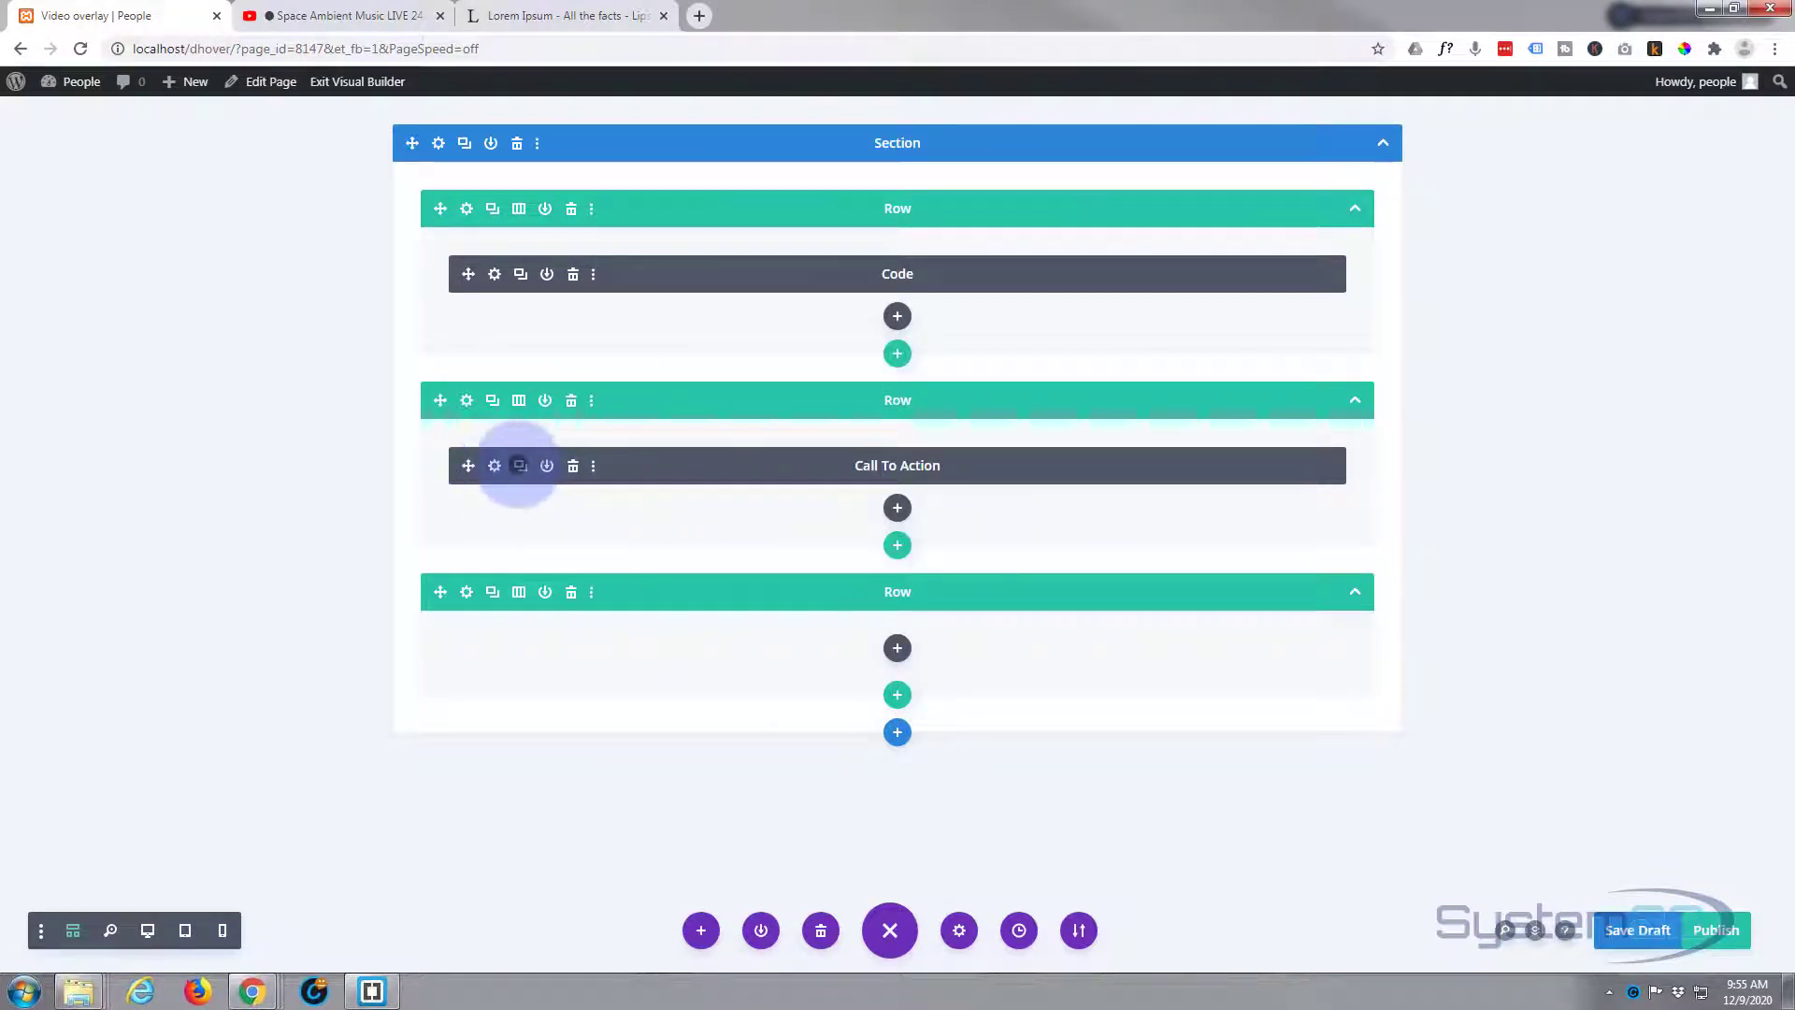
left_click(520, 466)
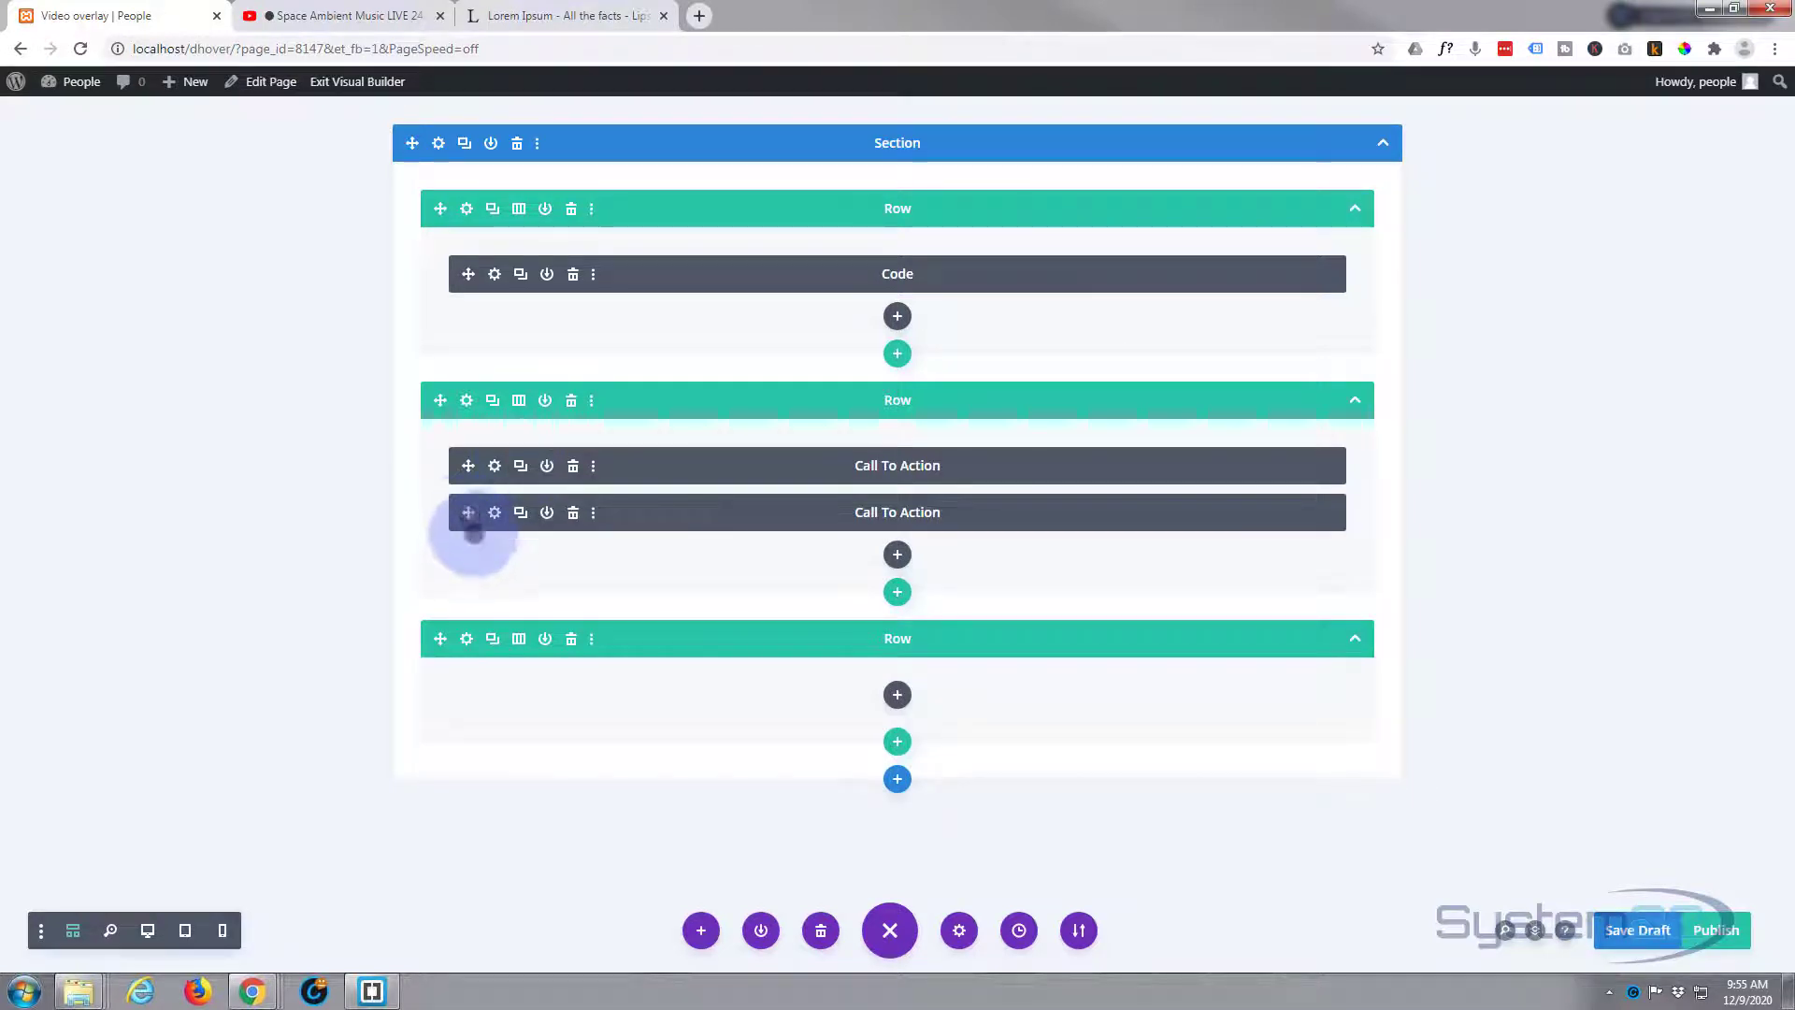
left_click_drag(474, 531, 500, 652)
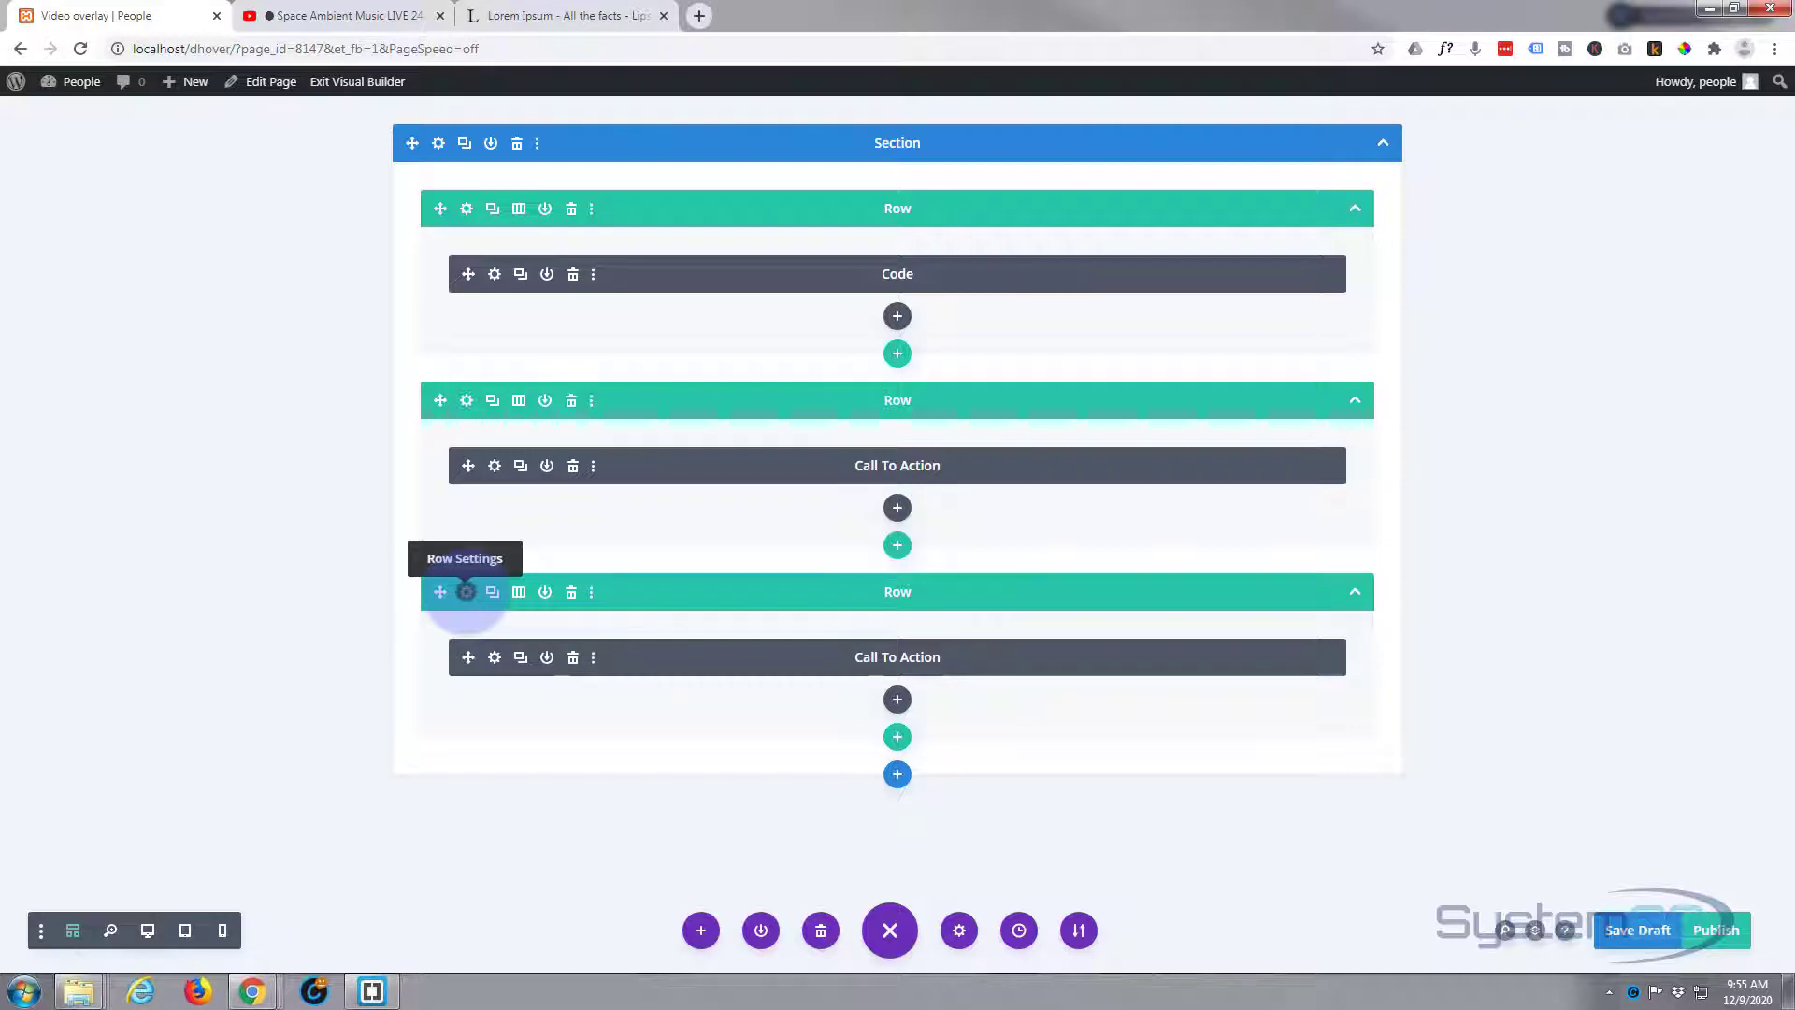
- Give the bottom Call To Action row the pexels-pixabay-33545 boat-at-sunset image from the media library as its background
left_click(466, 592)
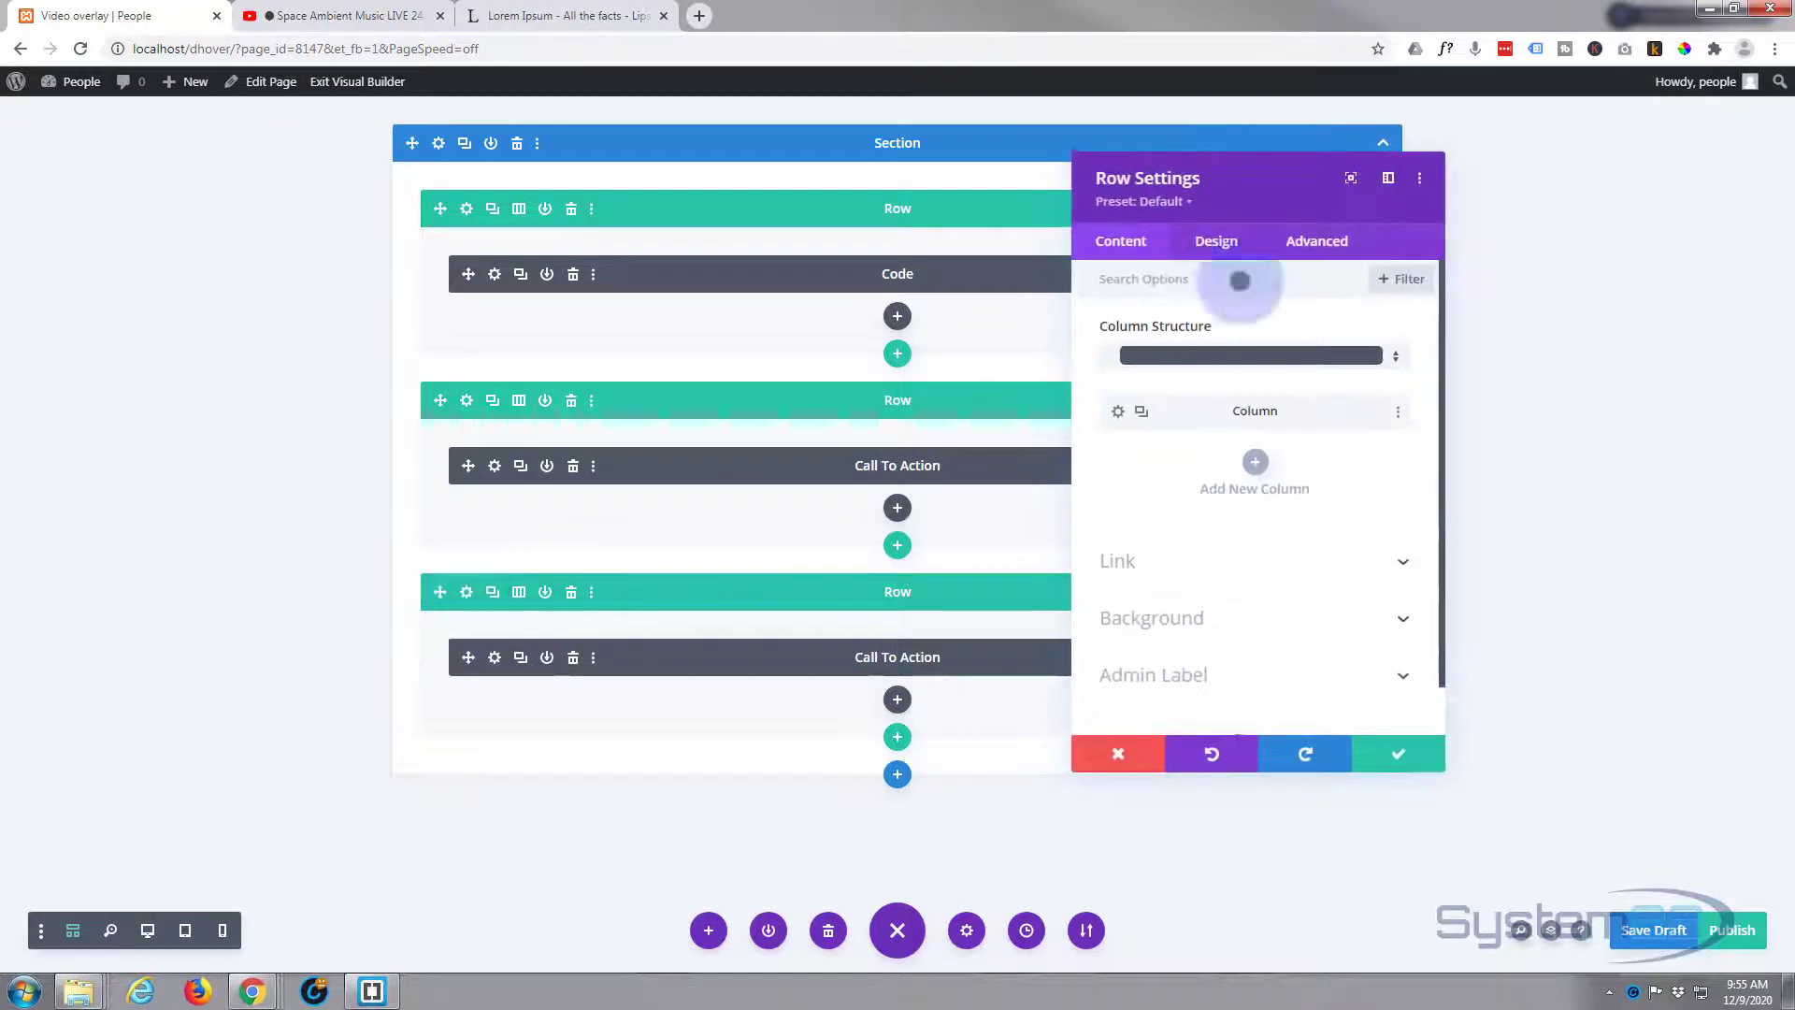
left_click(1193, 616)
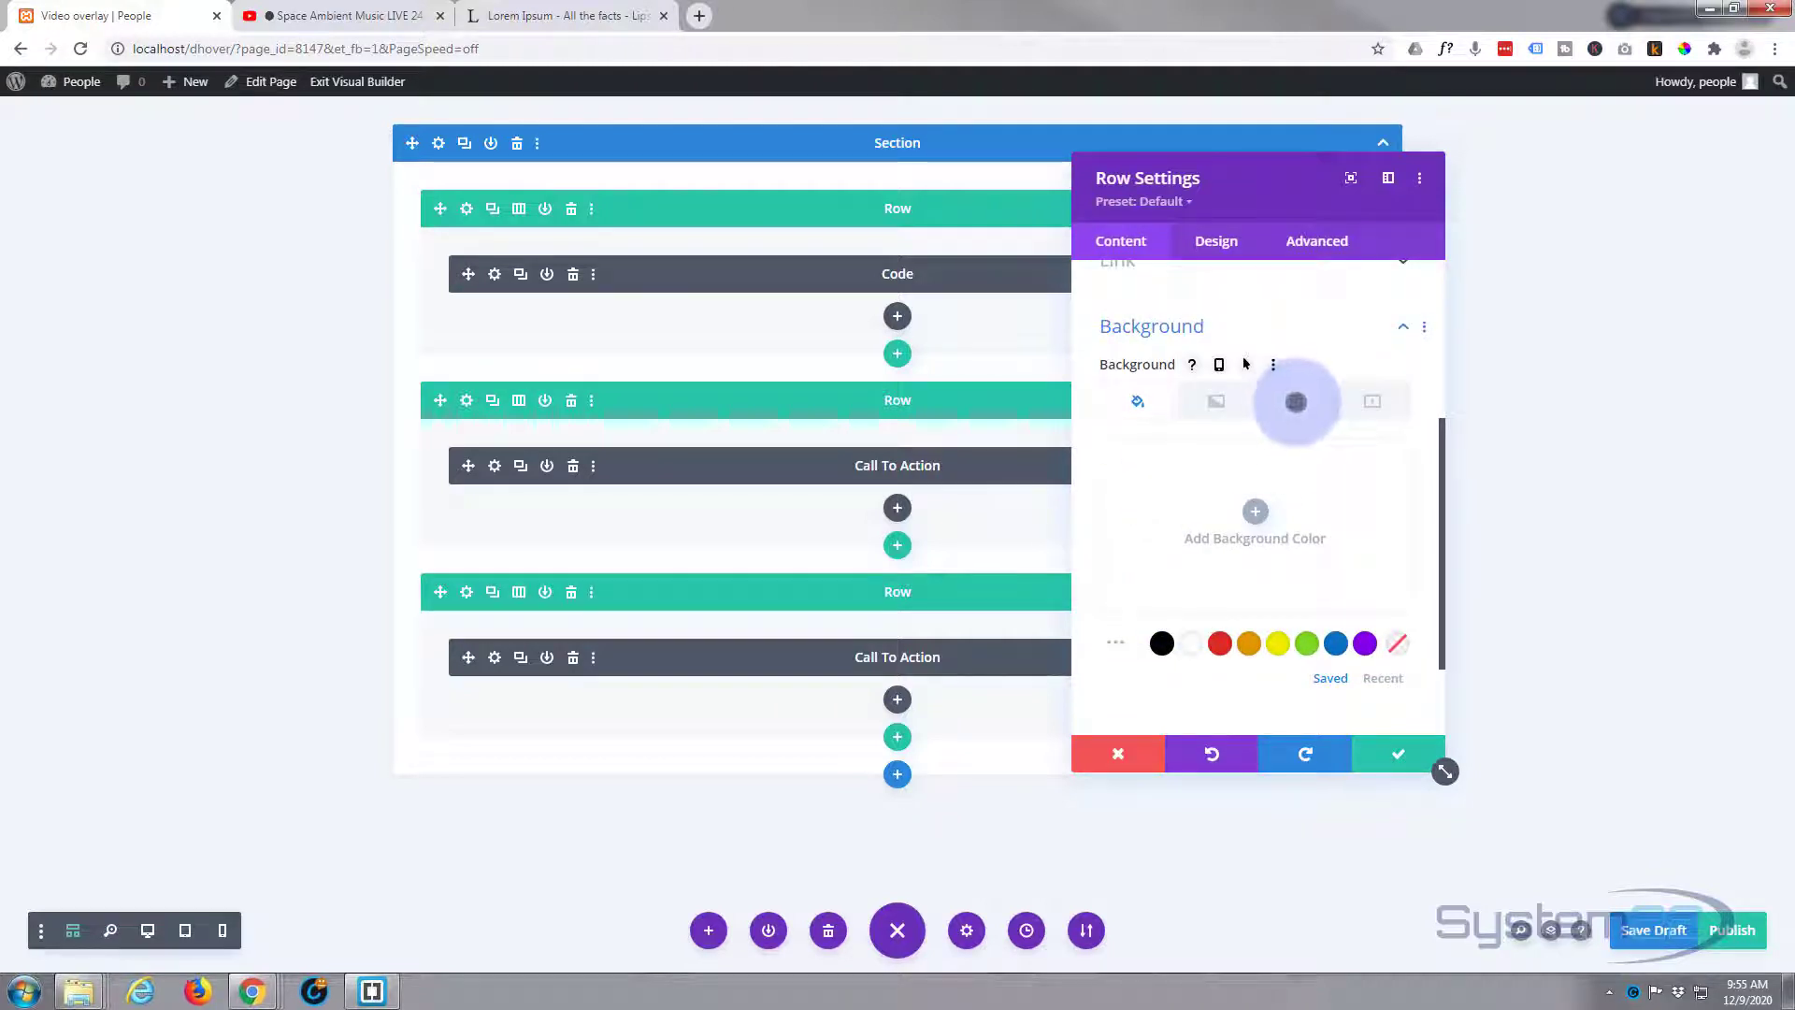
left_click(1295, 401)
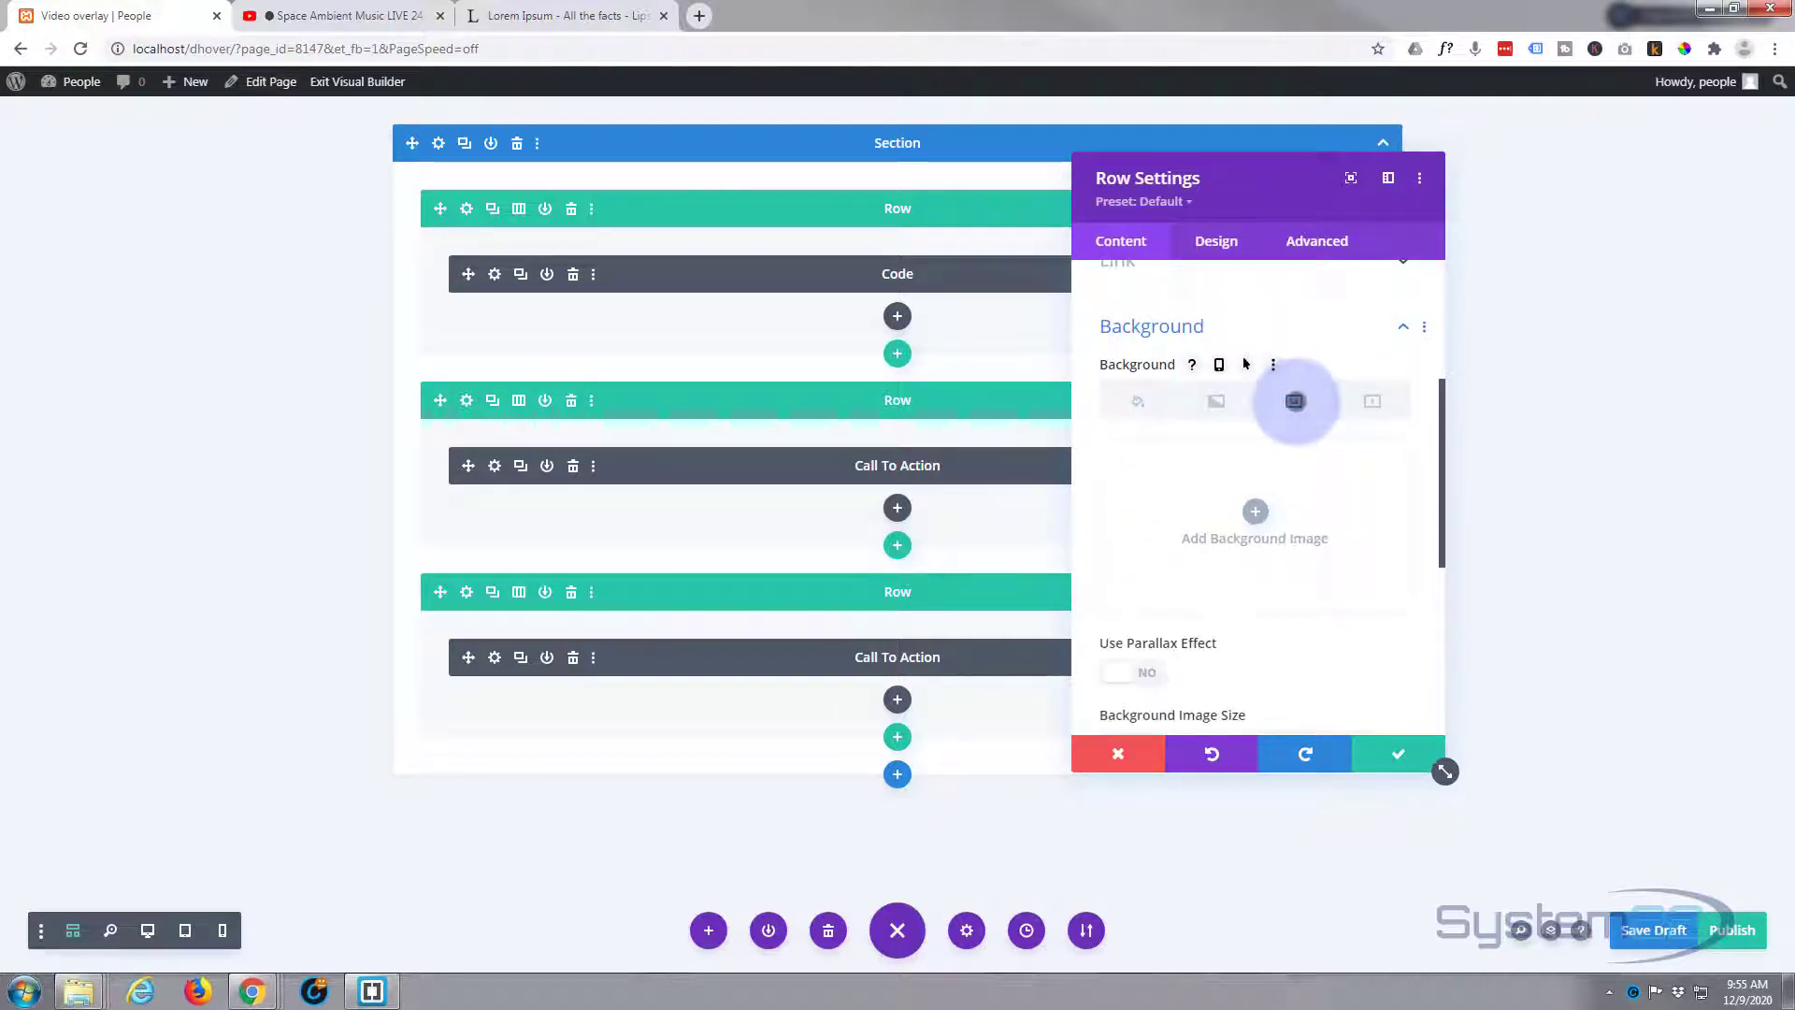
left_click(1254, 512)
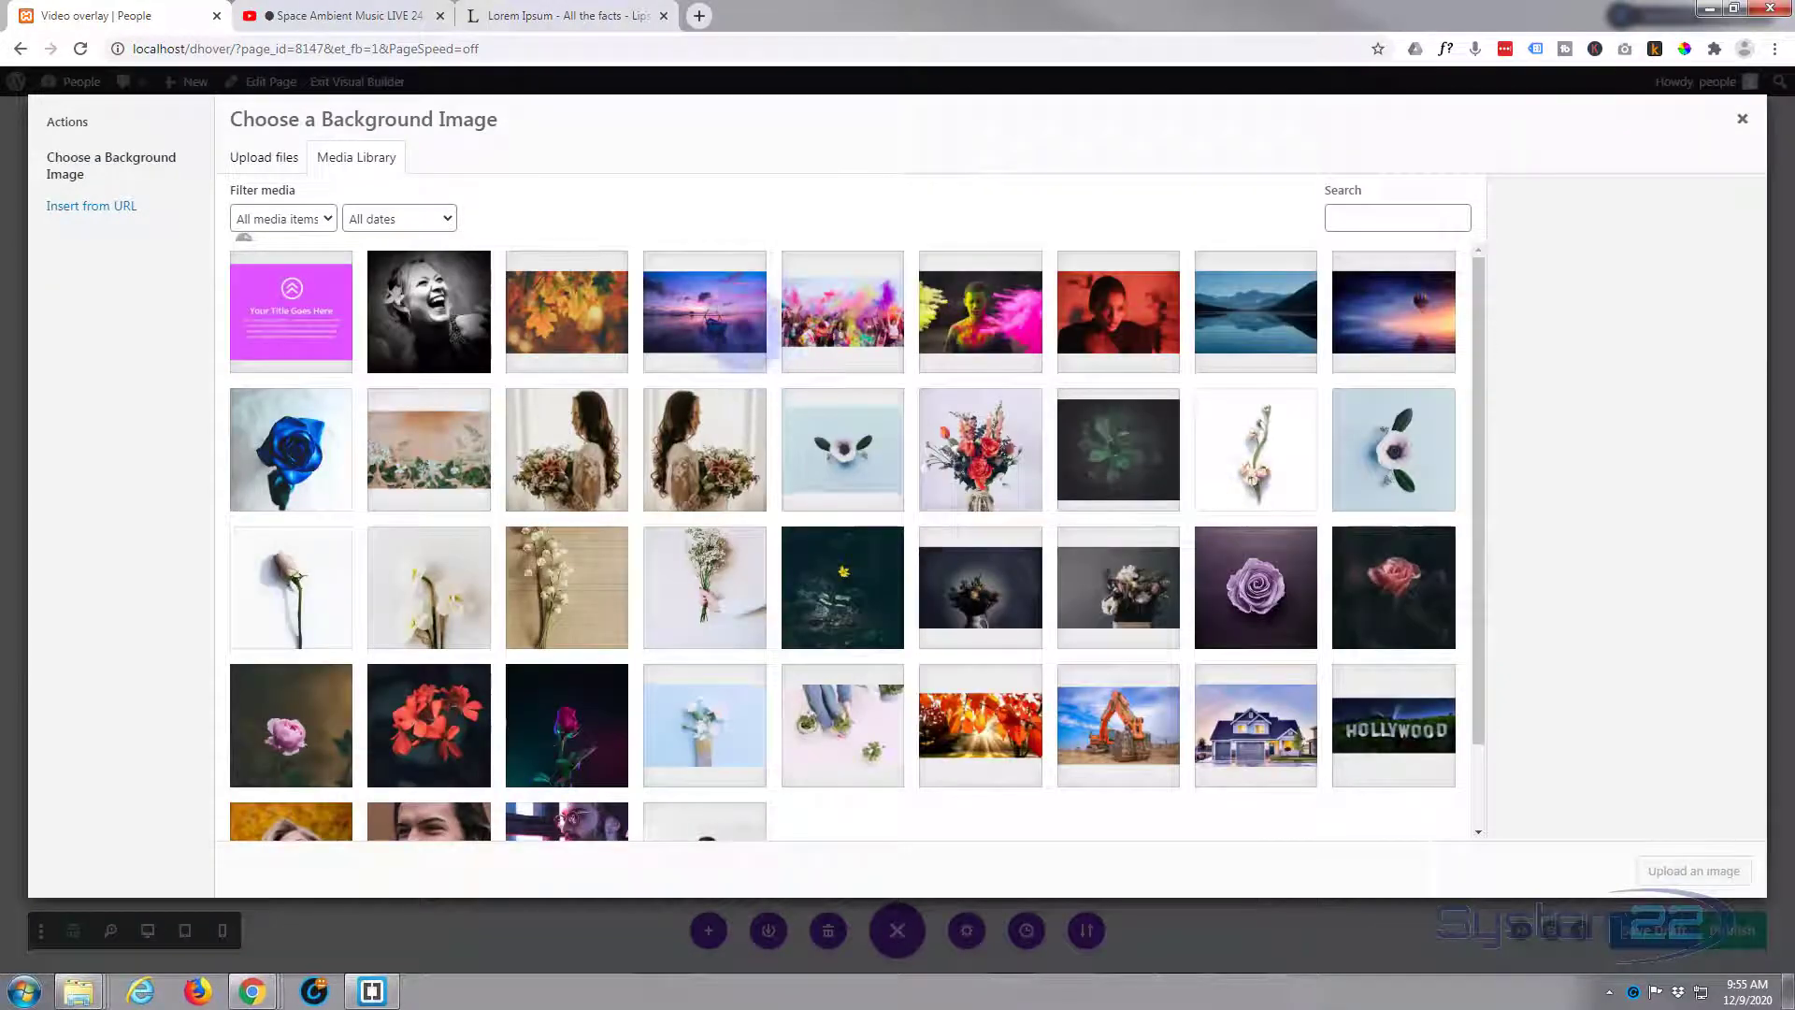
left_click(738, 328)
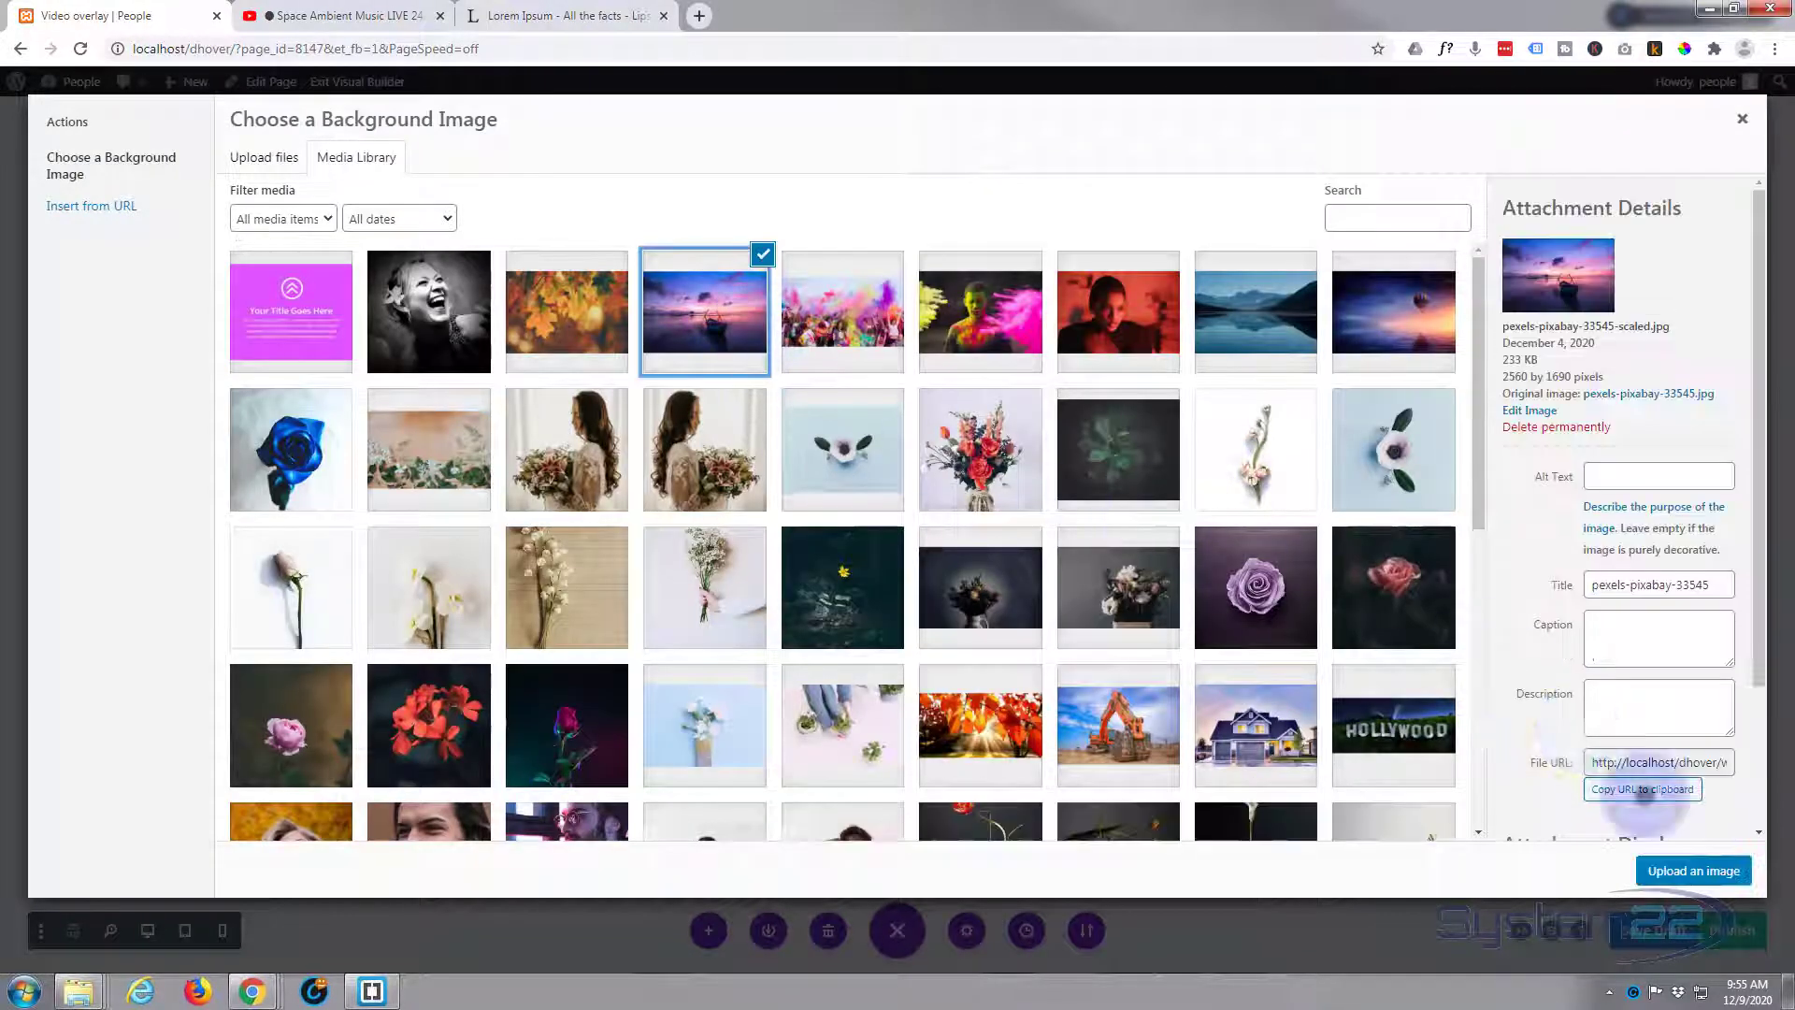
left_click(1690, 868)
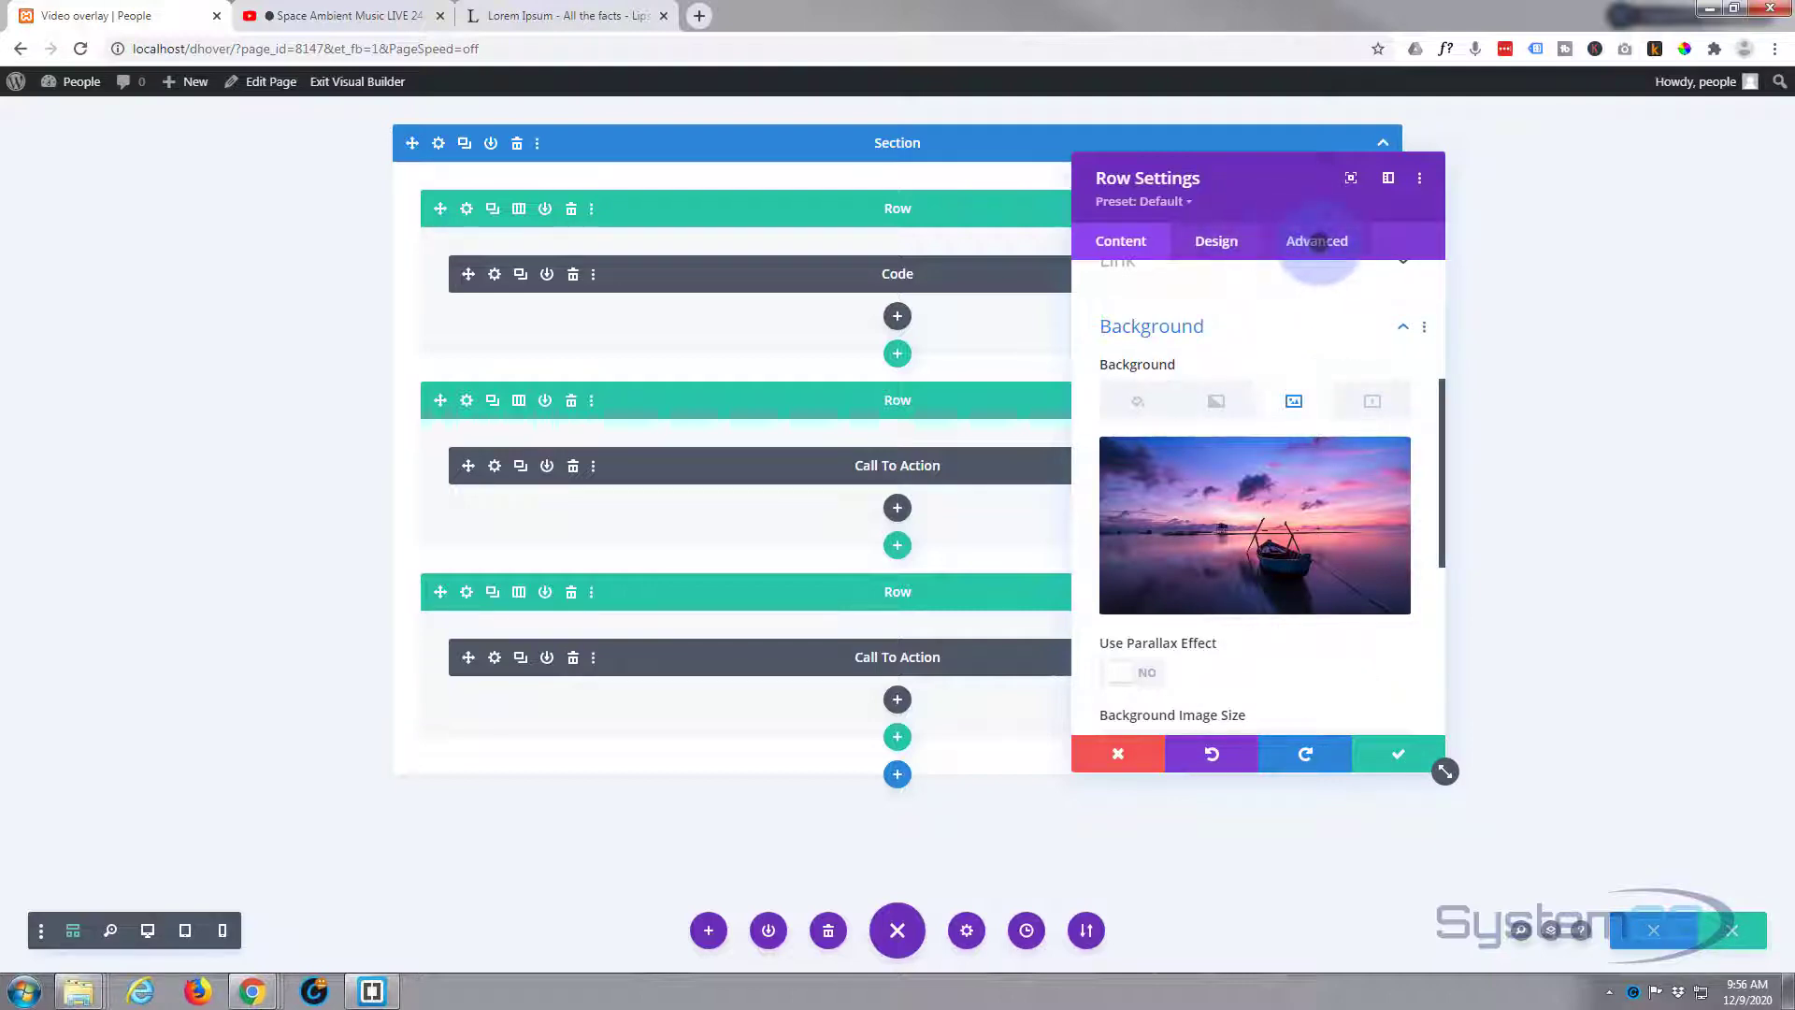
- Disable the bottom Call To Action row on tablet and desktop, and save the row settings
left_click(1319, 242)
left_click(1250, 433)
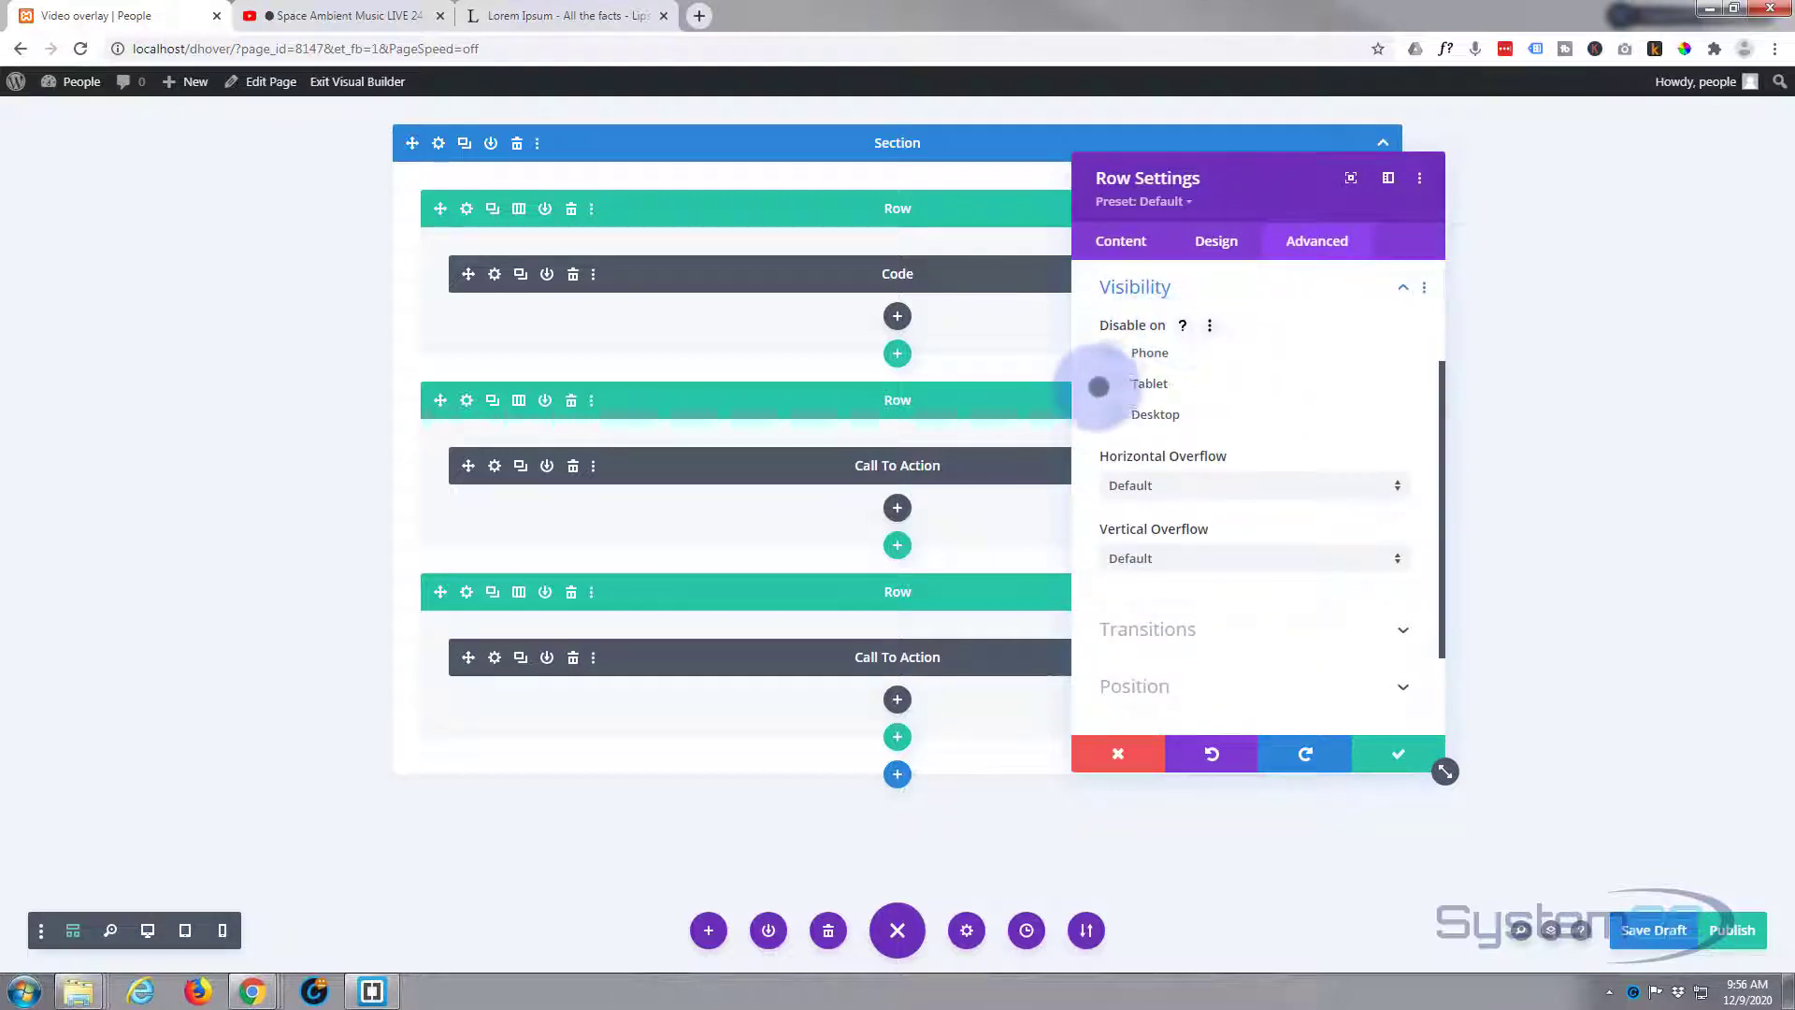
left_click(1115, 385)
left_click(1114, 412)
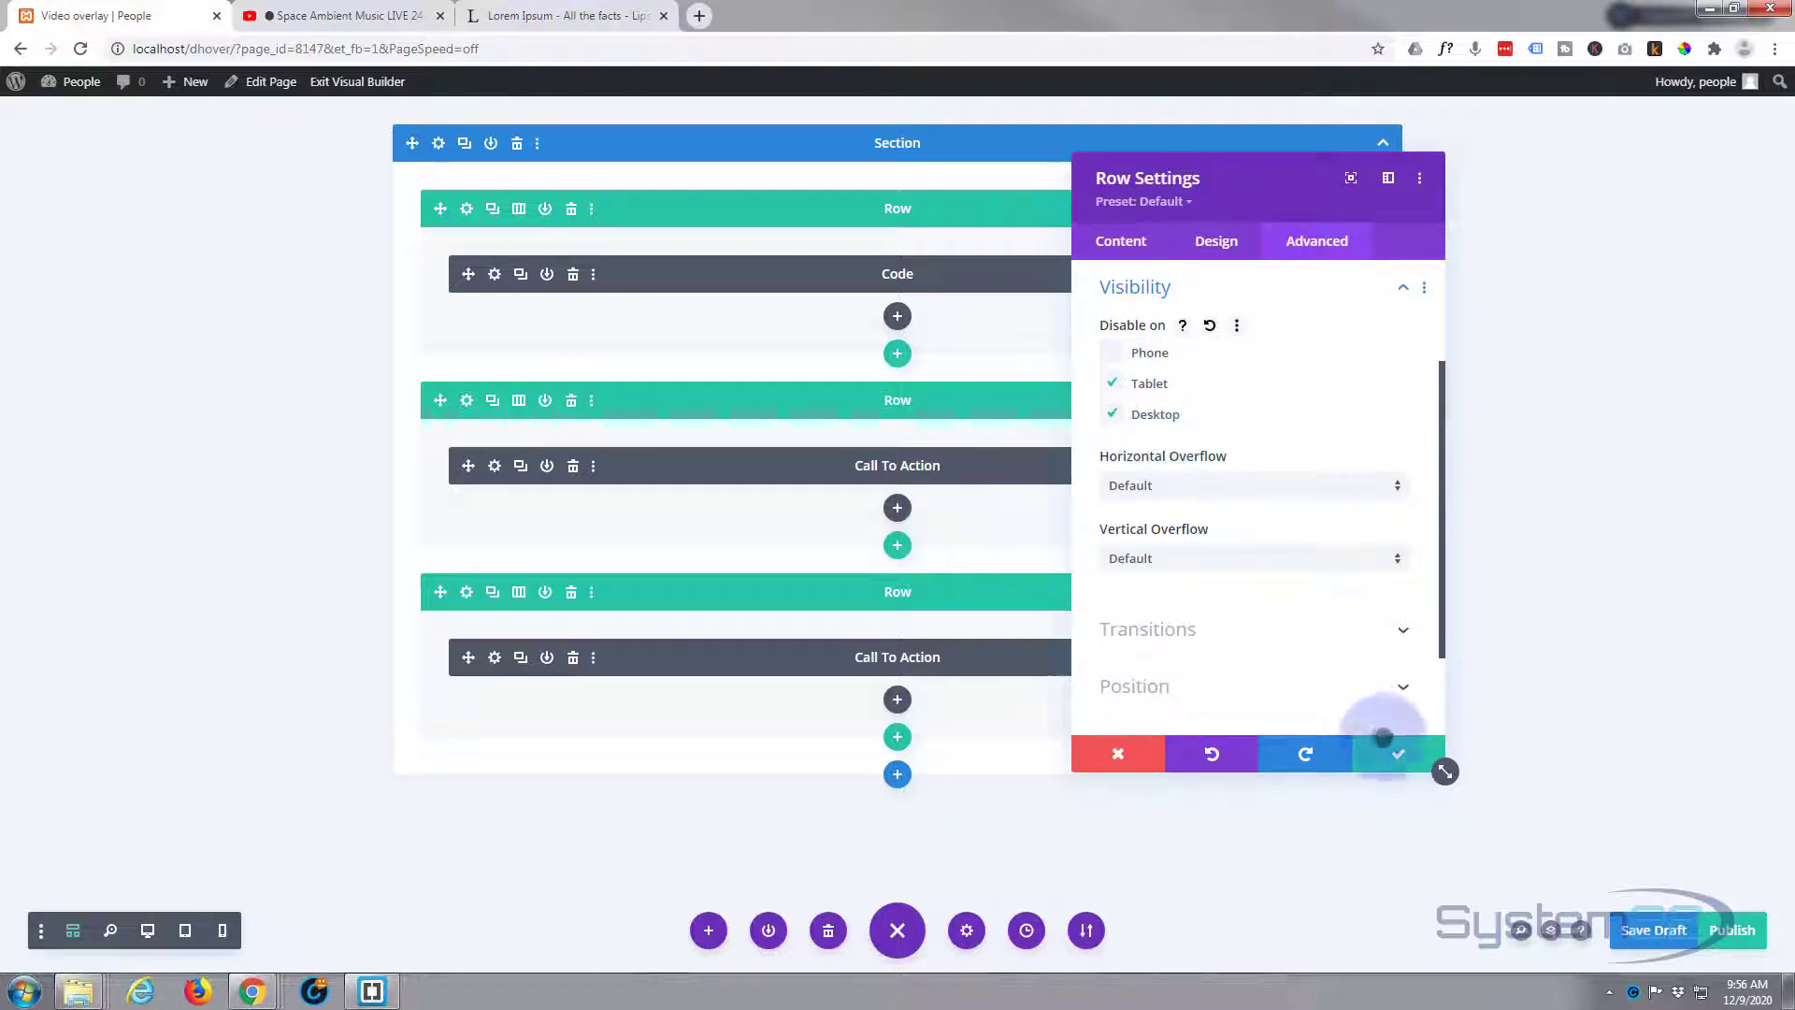
left_click(1397, 755)
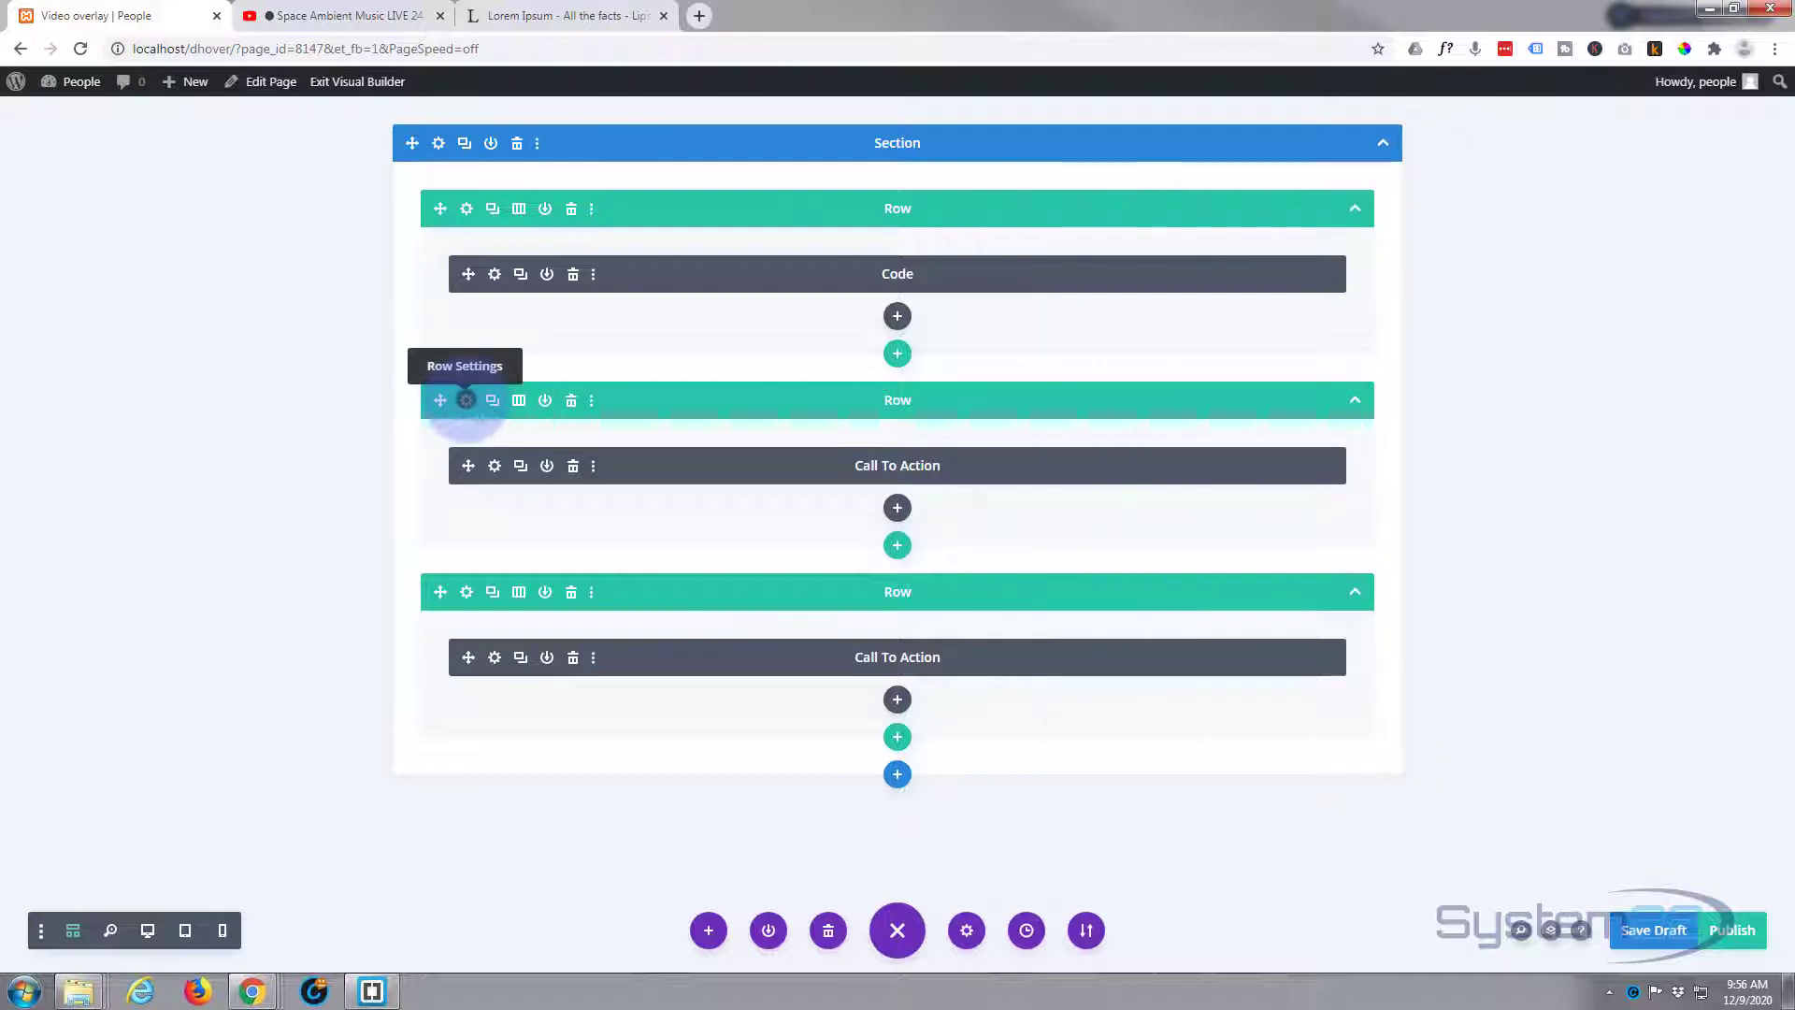
- Disable the middle row with the original Call To Action module on phones, and save the row settings
left_click(465, 400)
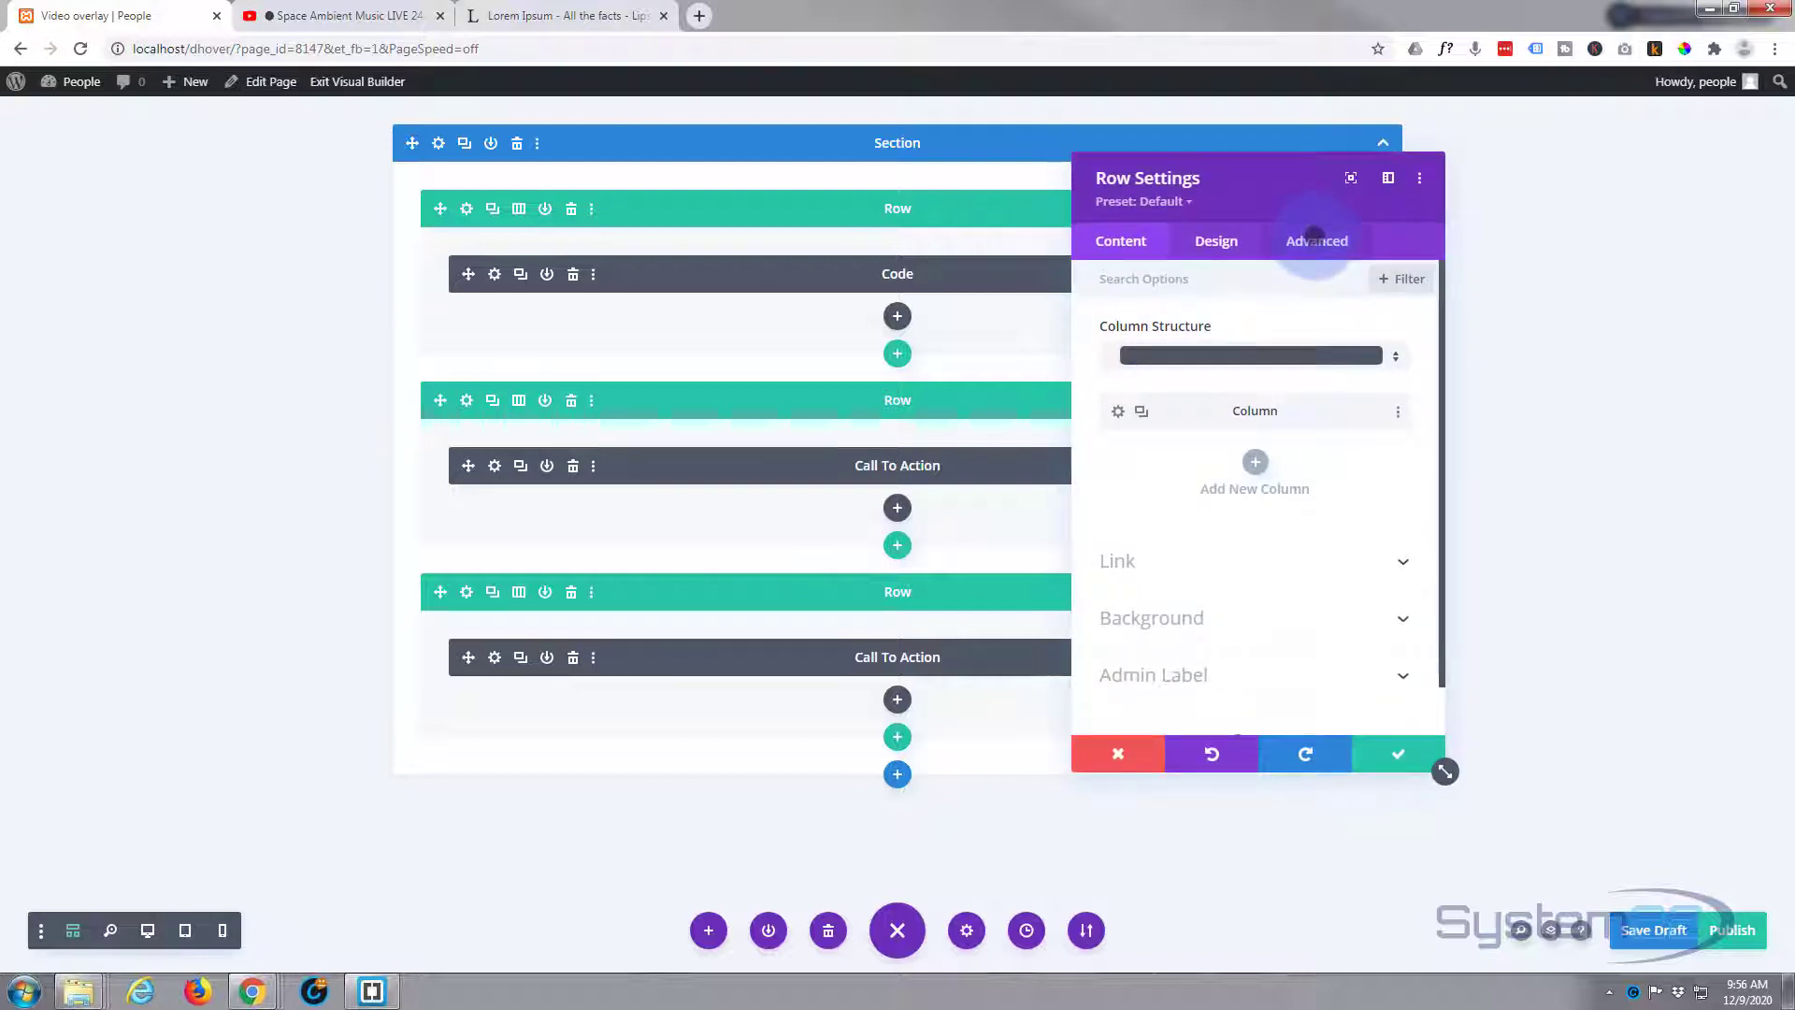
left_click(1314, 239)
left_click(1262, 437)
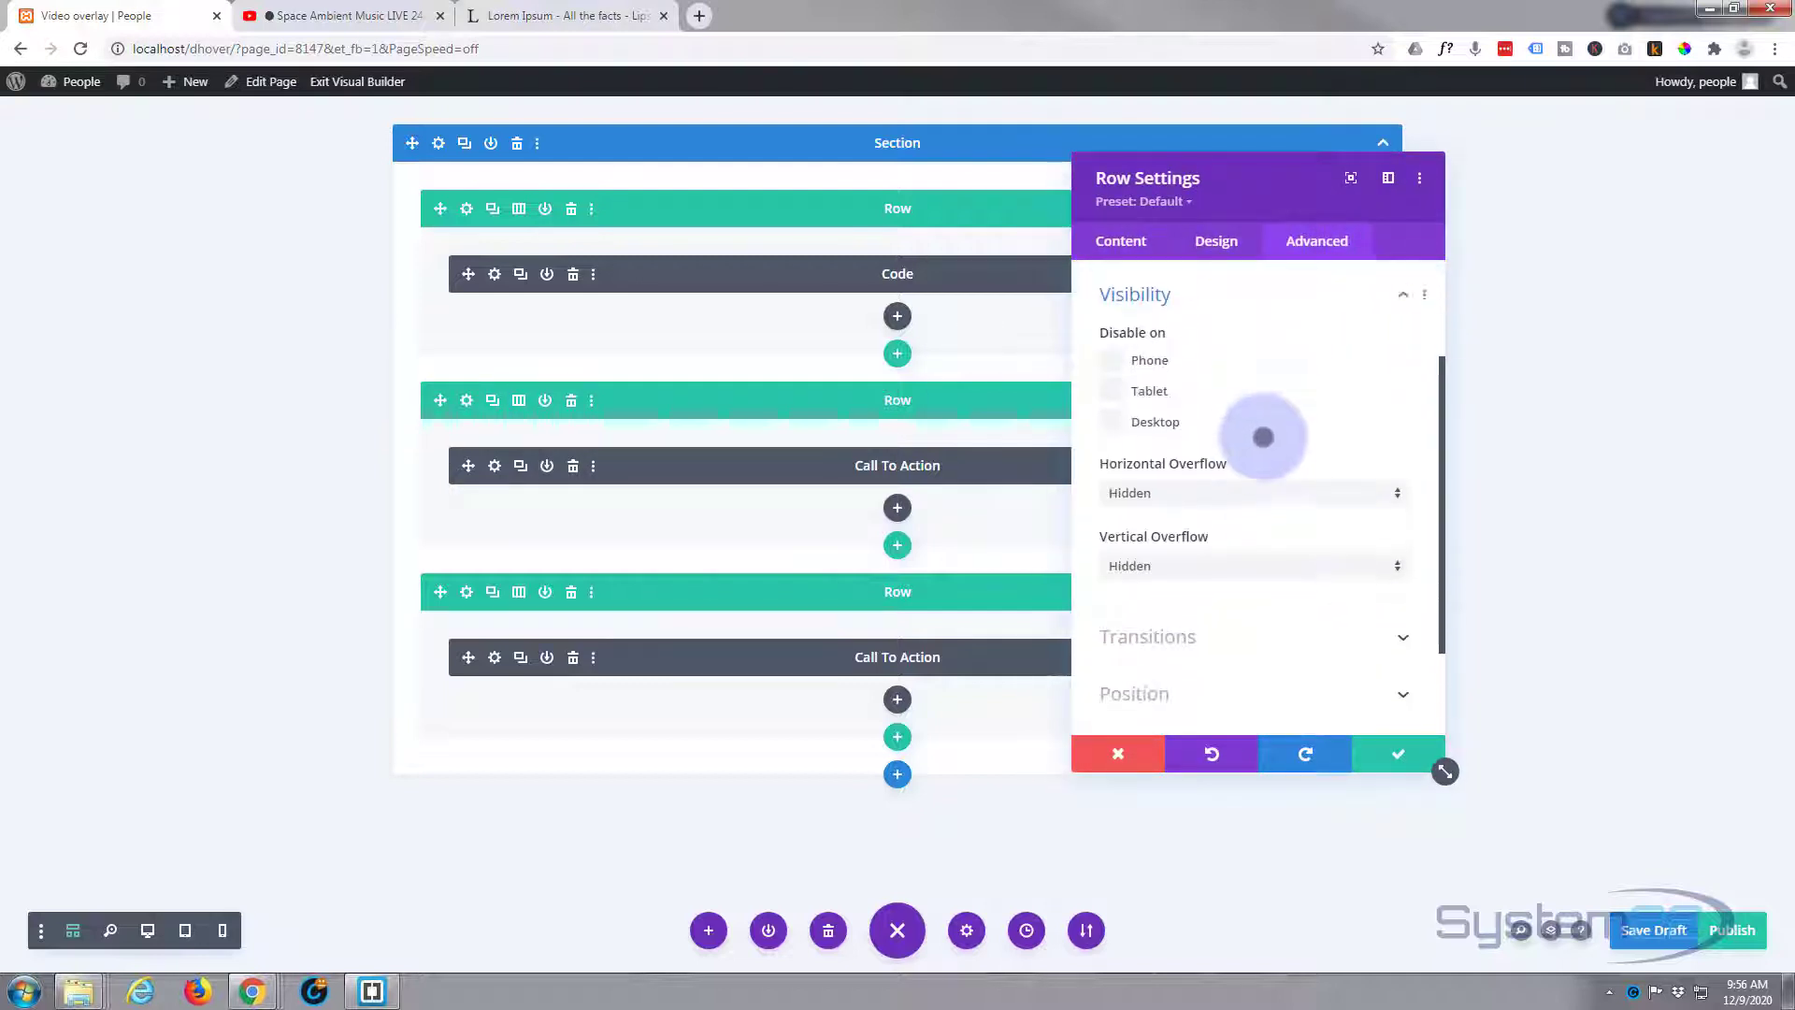
left_click(1111, 353)
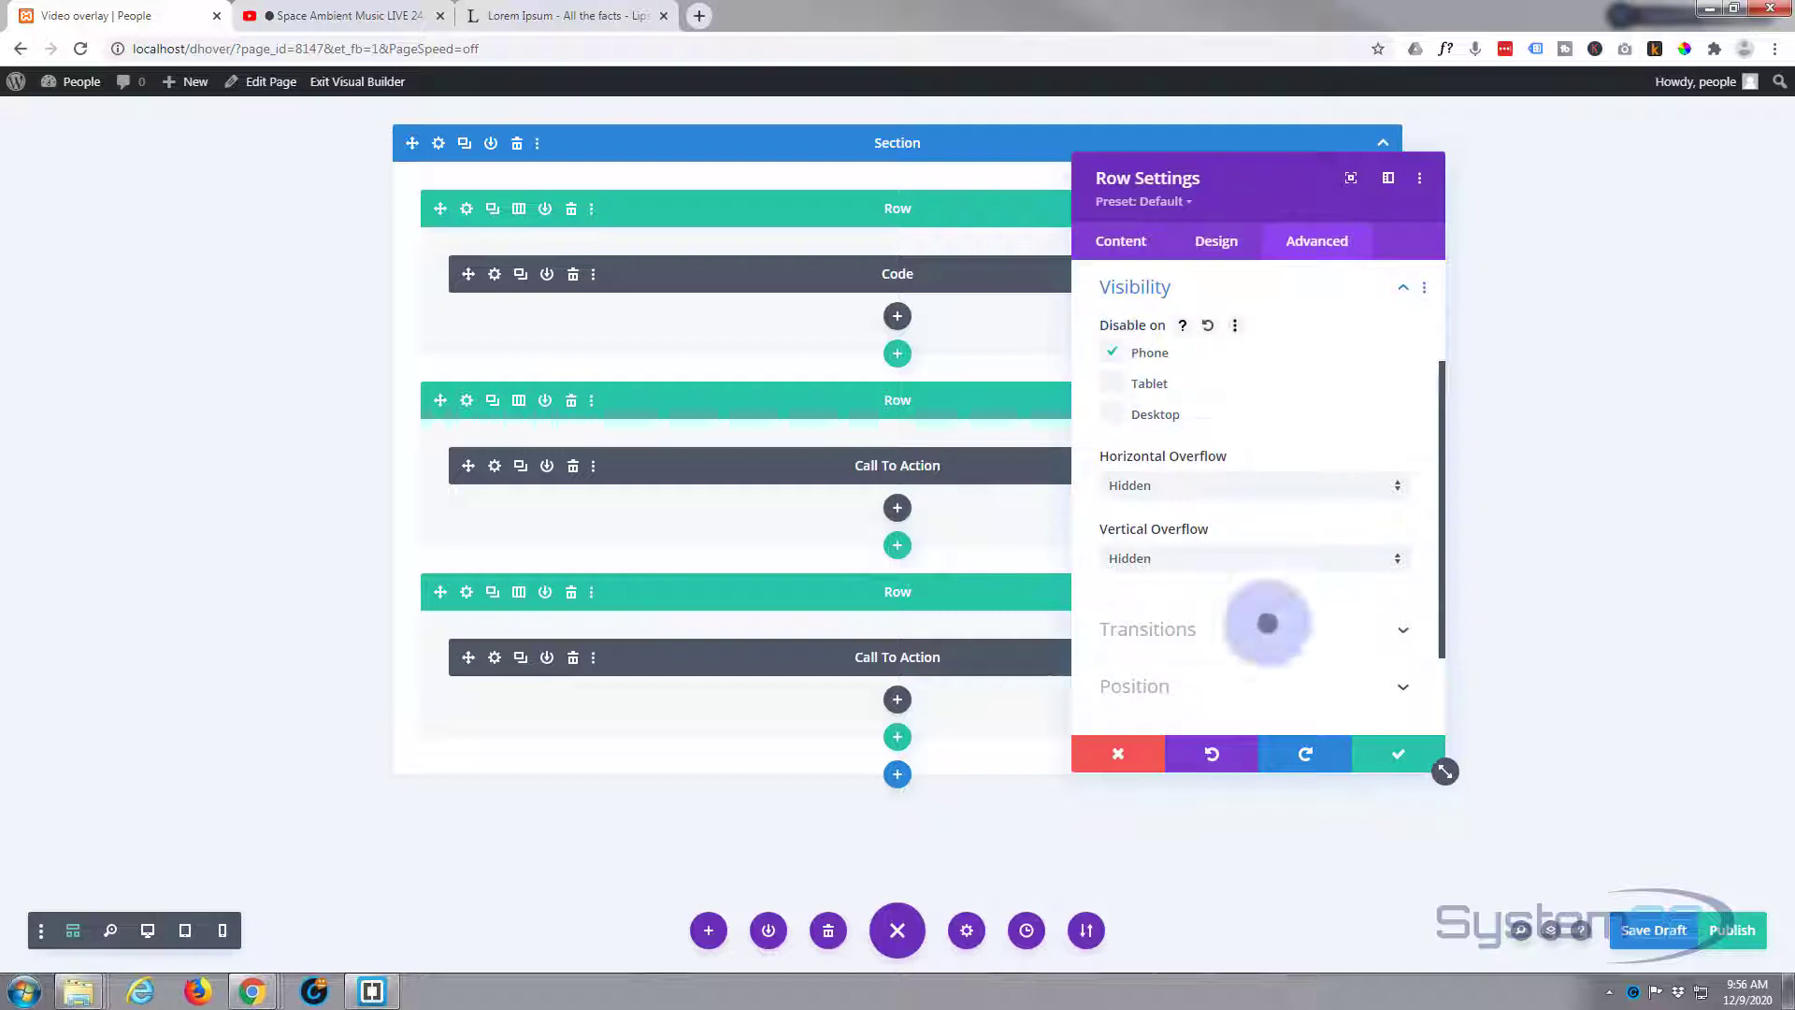
left_click(1395, 757)
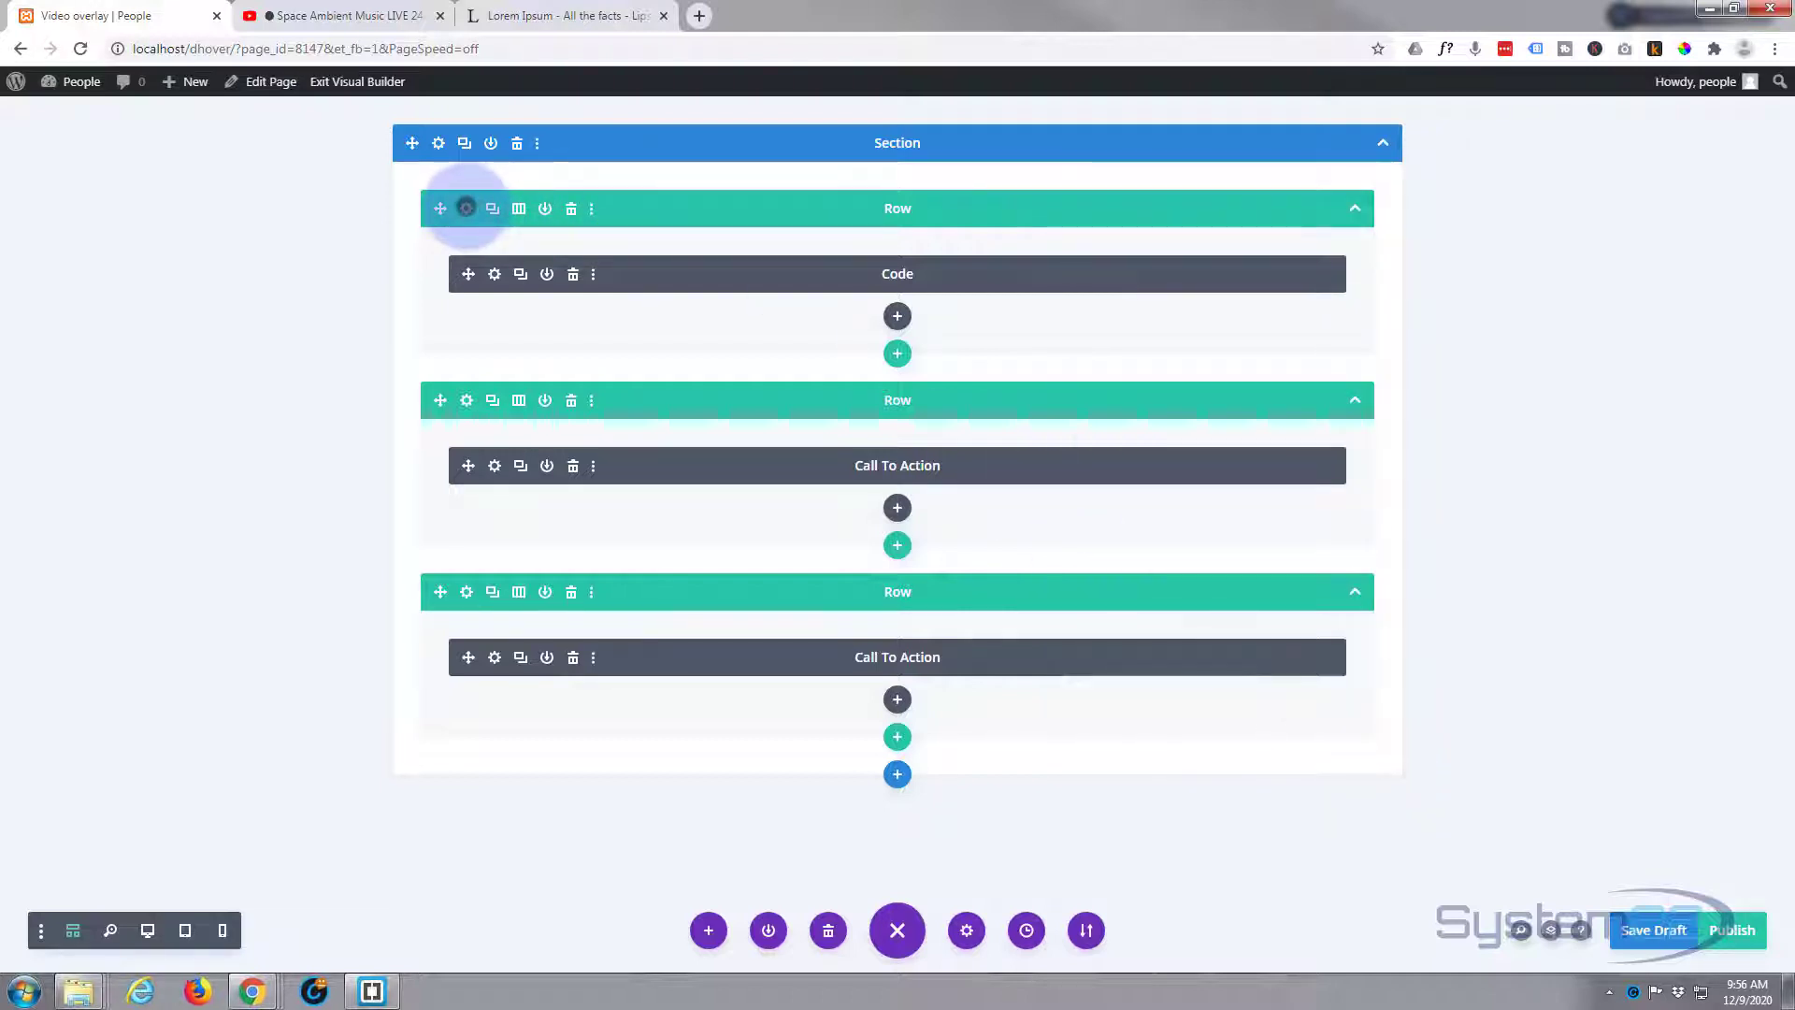
- Disable the row holding the Code module on phones, and save the row settings
left_click(465, 207)
left_click(1313, 243)
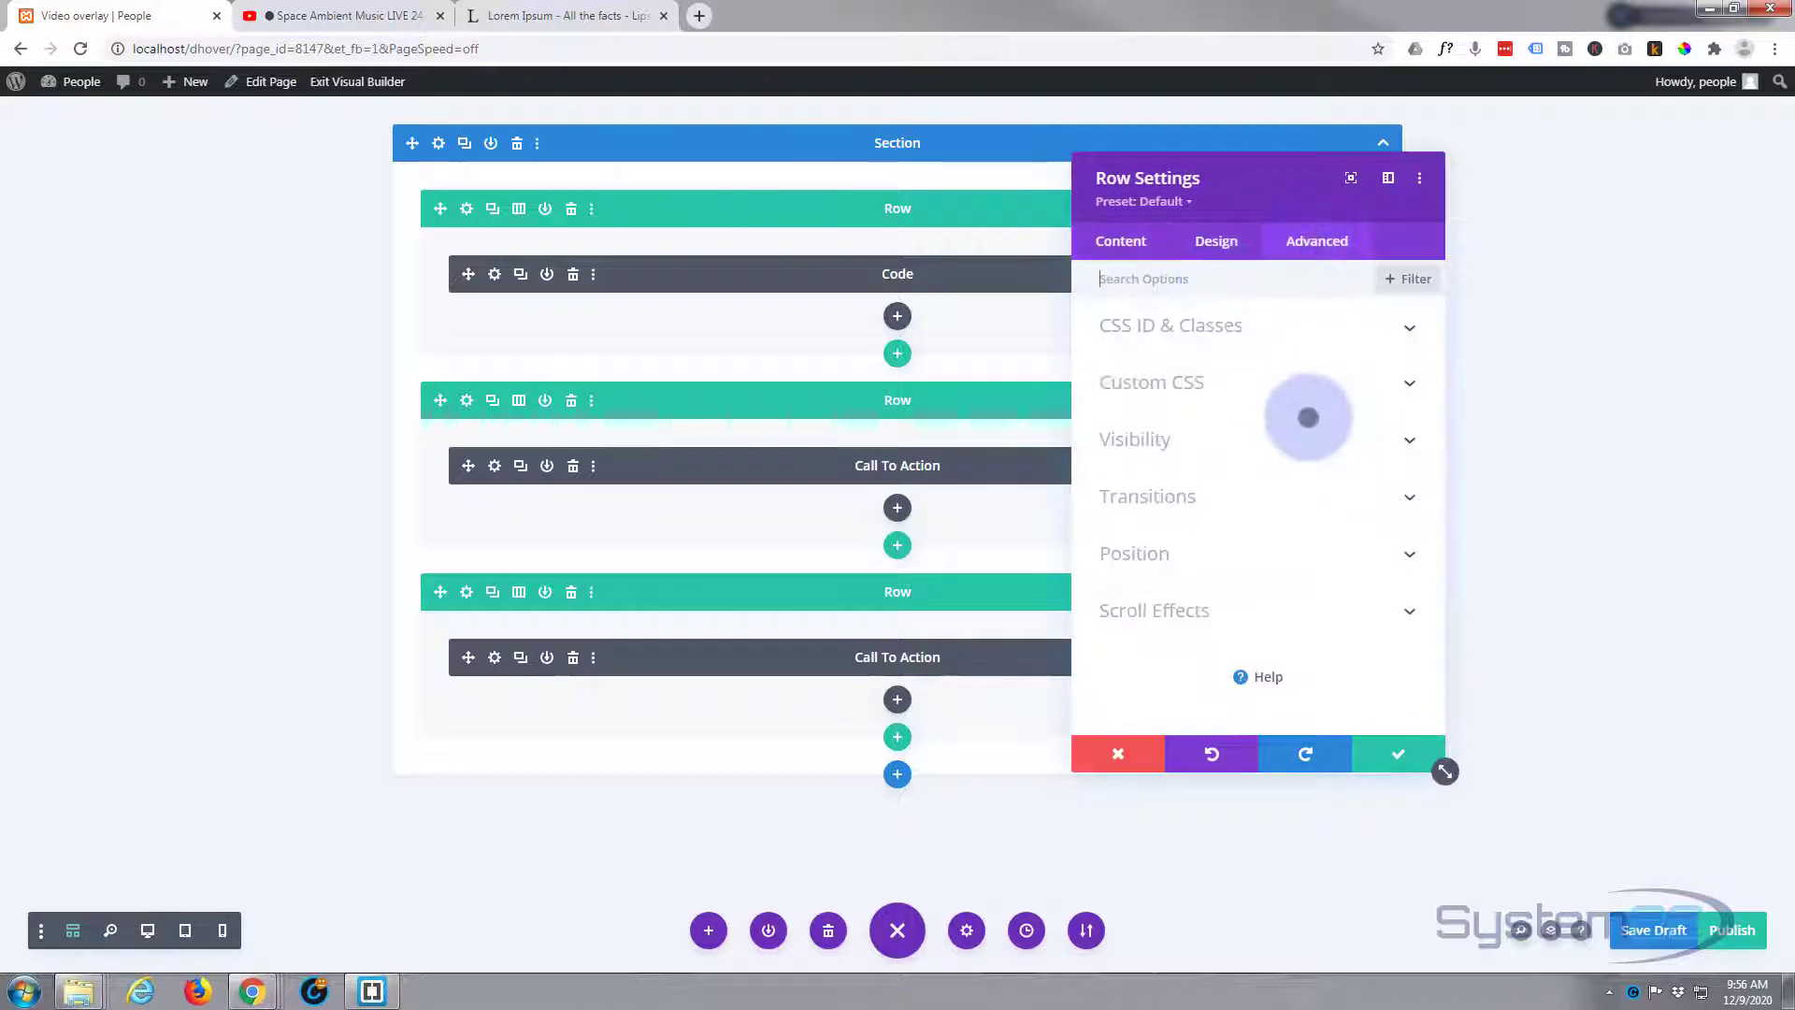
left_click(1254, 438)
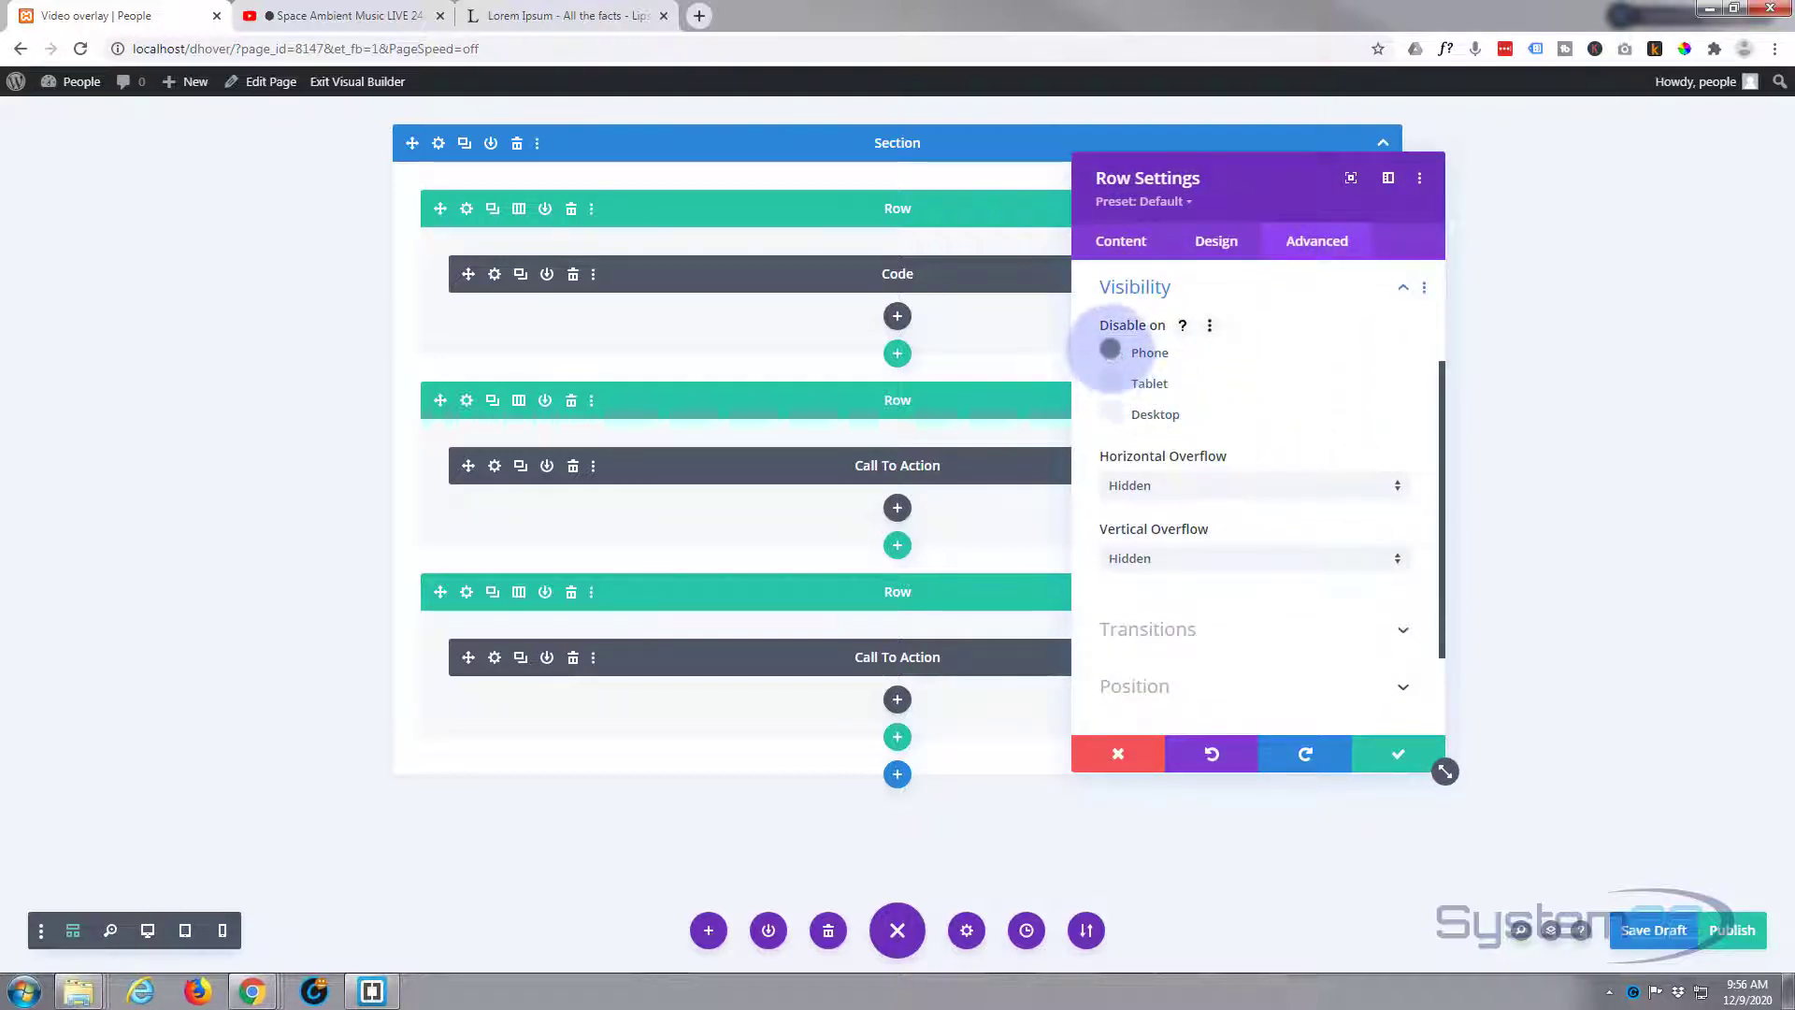
left_click(1110, 350)
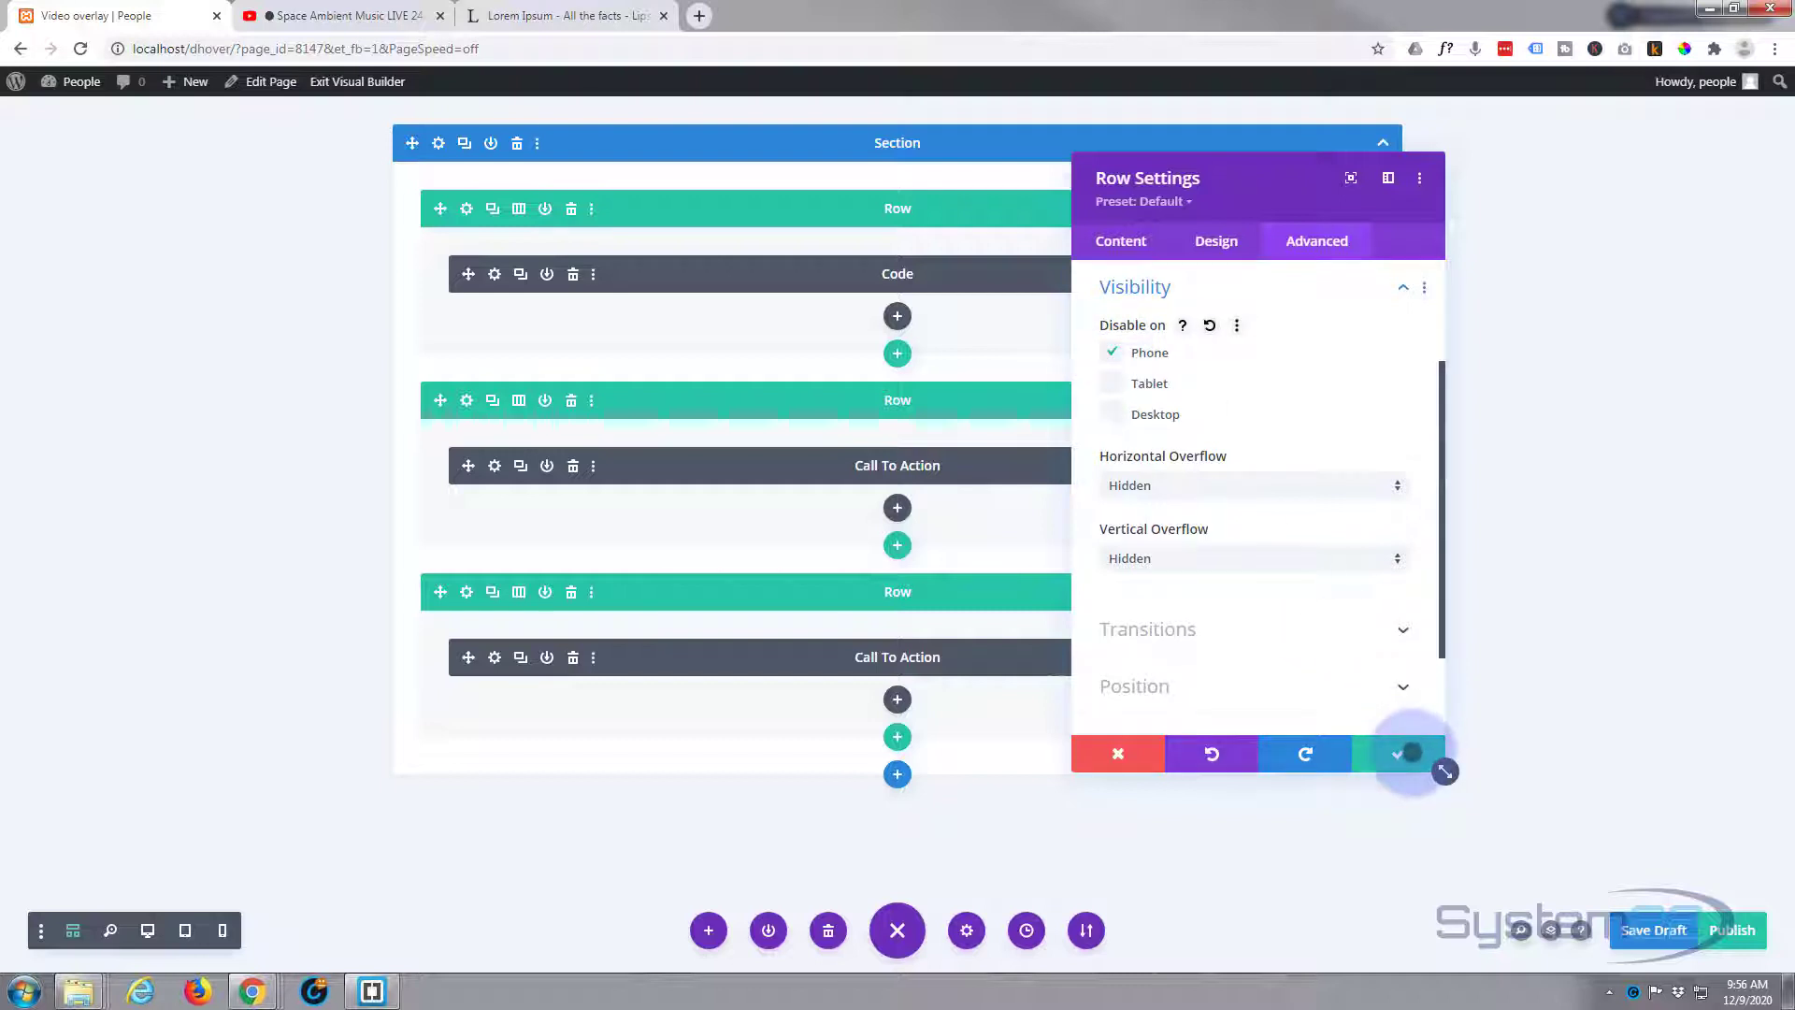
left_click(1412, 752)
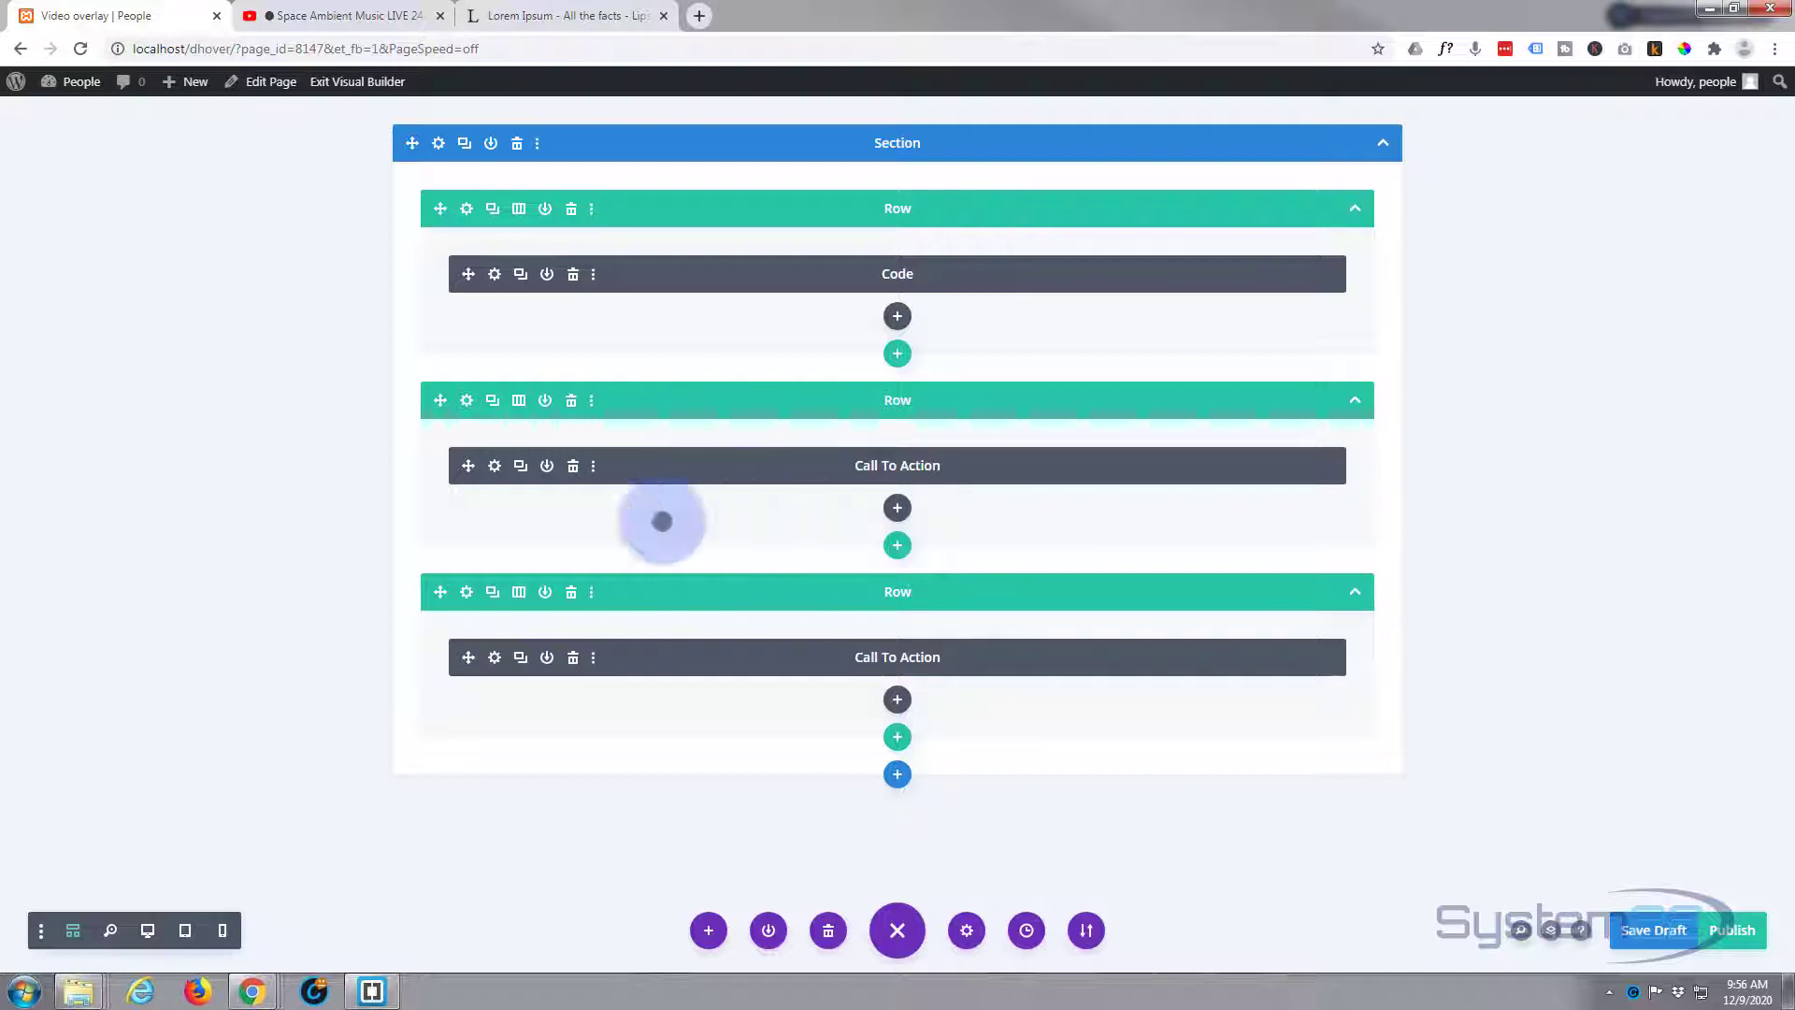
- Preview the page in tablet view and set the middle Call To Action row's tablet Max Height to 431px
left_click(185, 930)
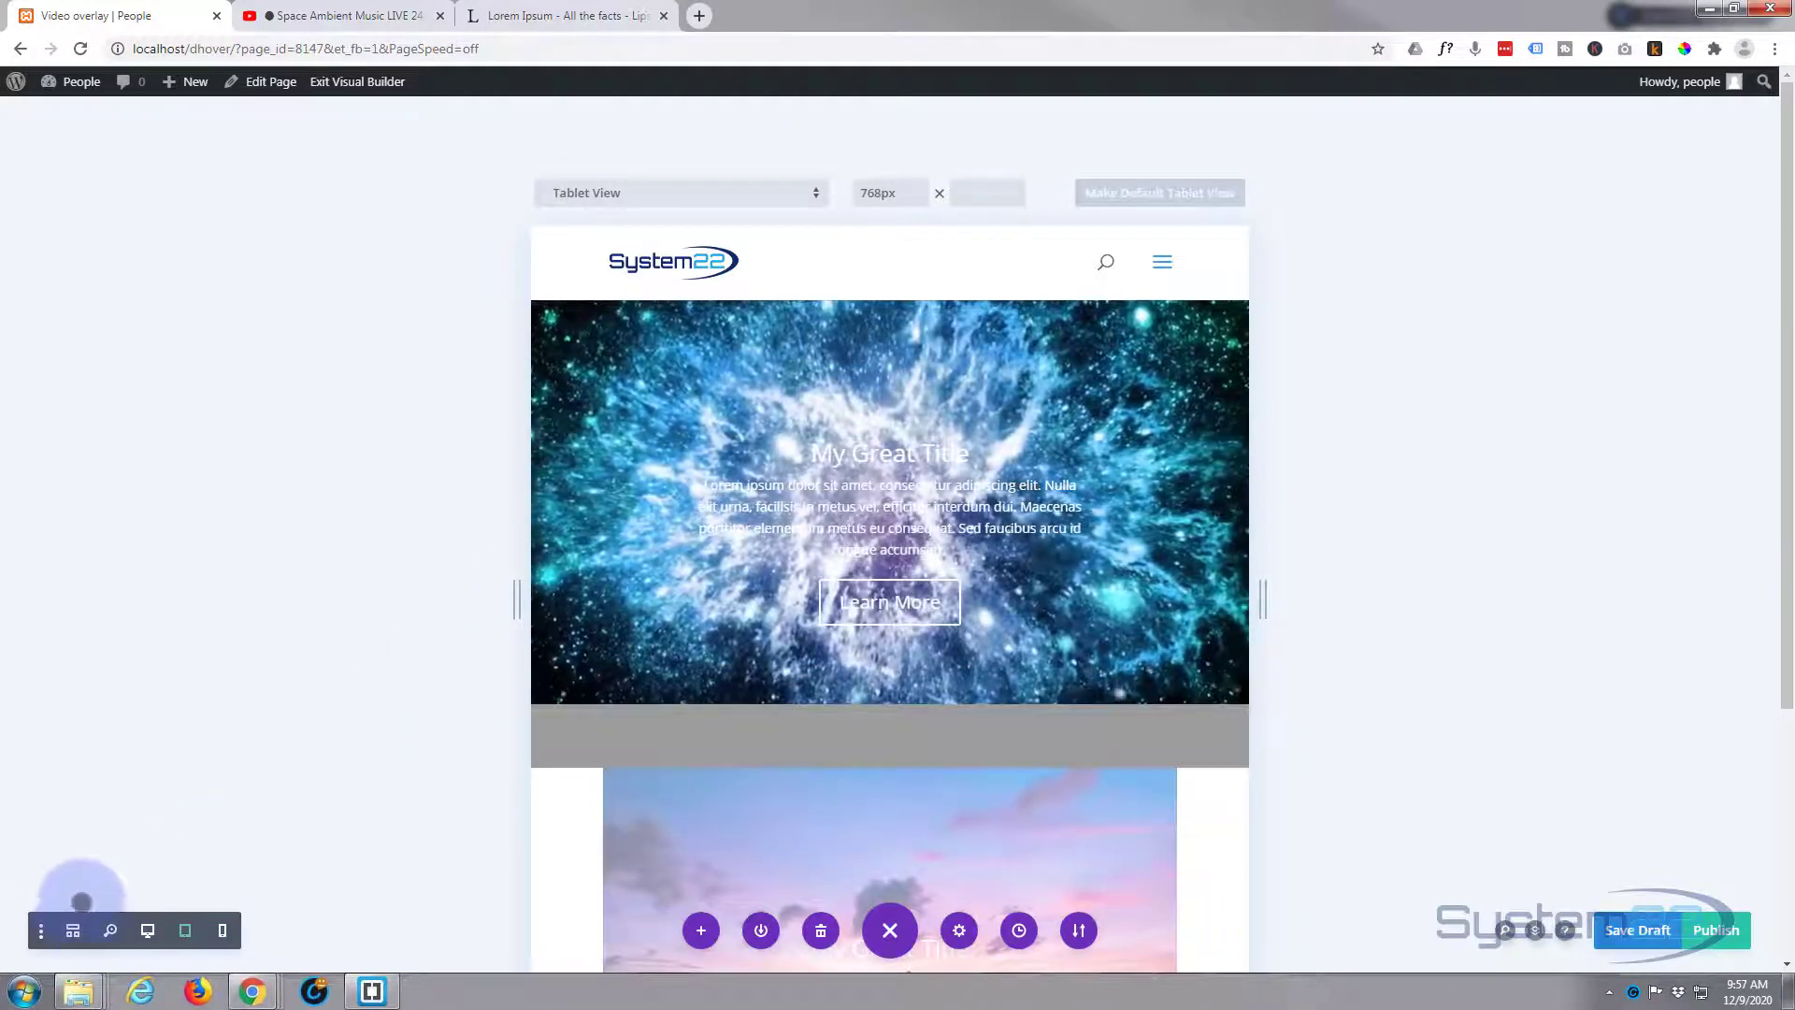
left_click(73, 930)
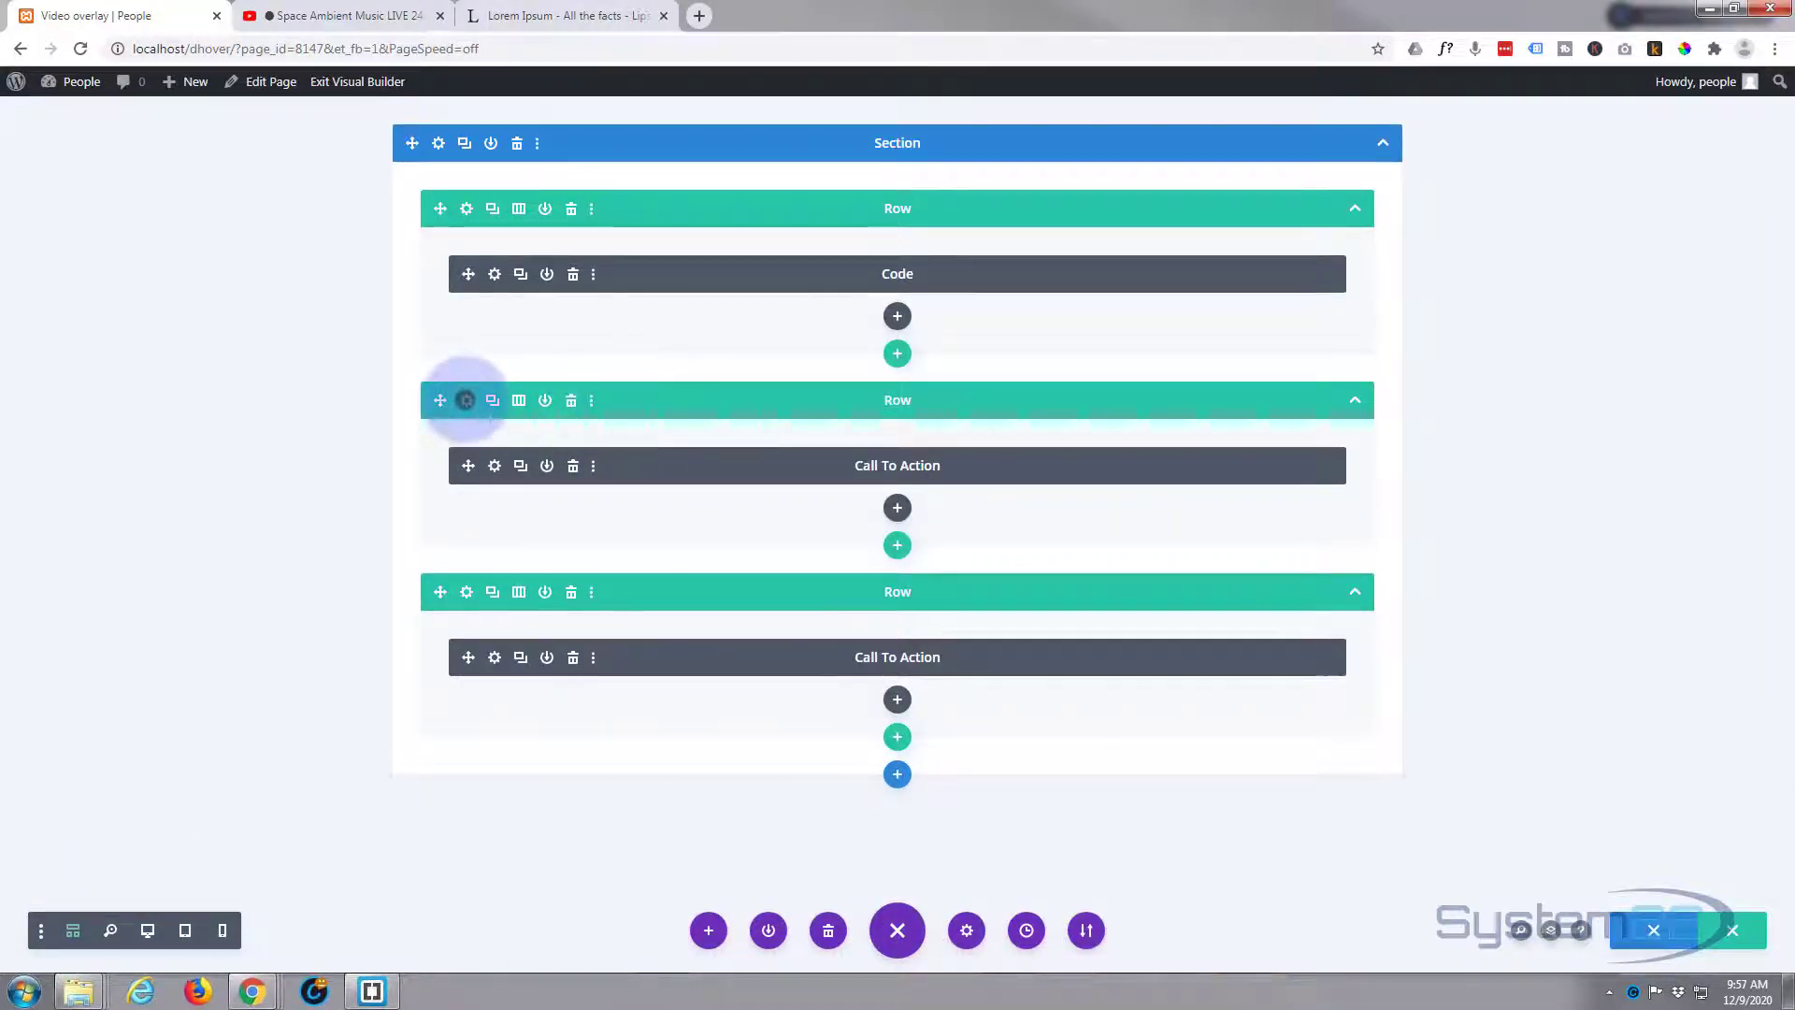
left_click(466, 400)
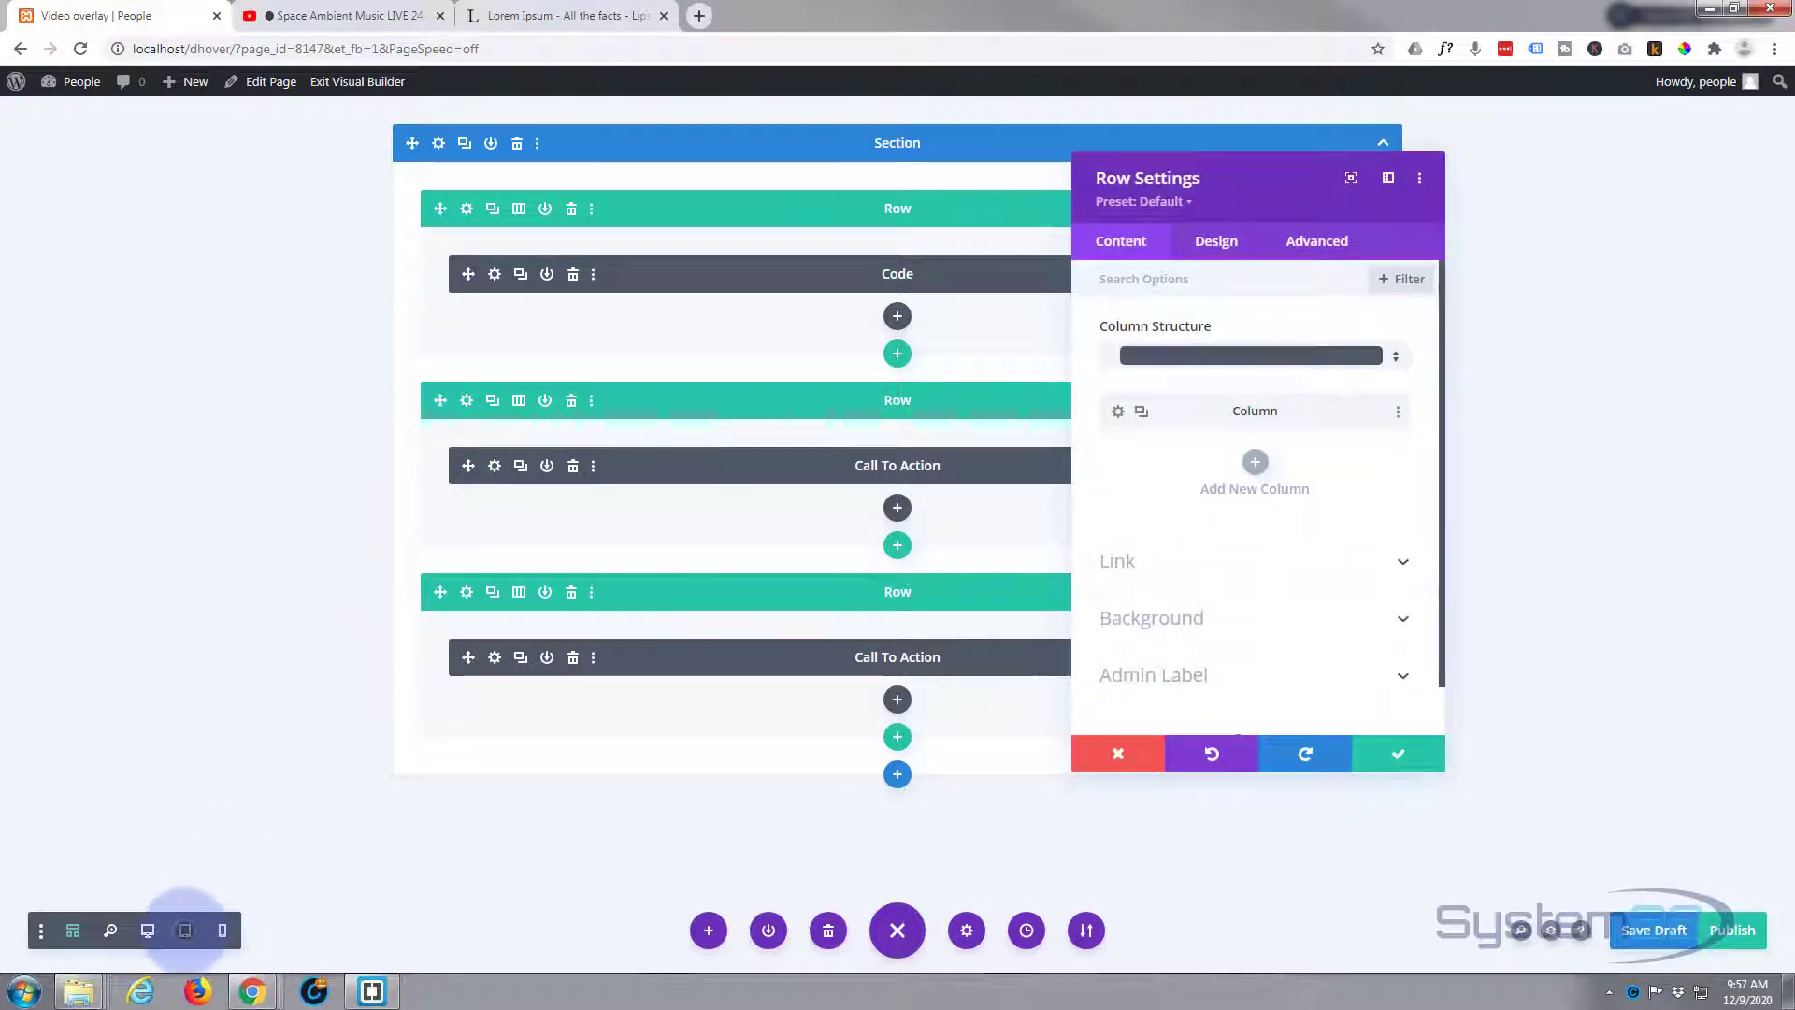
left_click(185, 930)
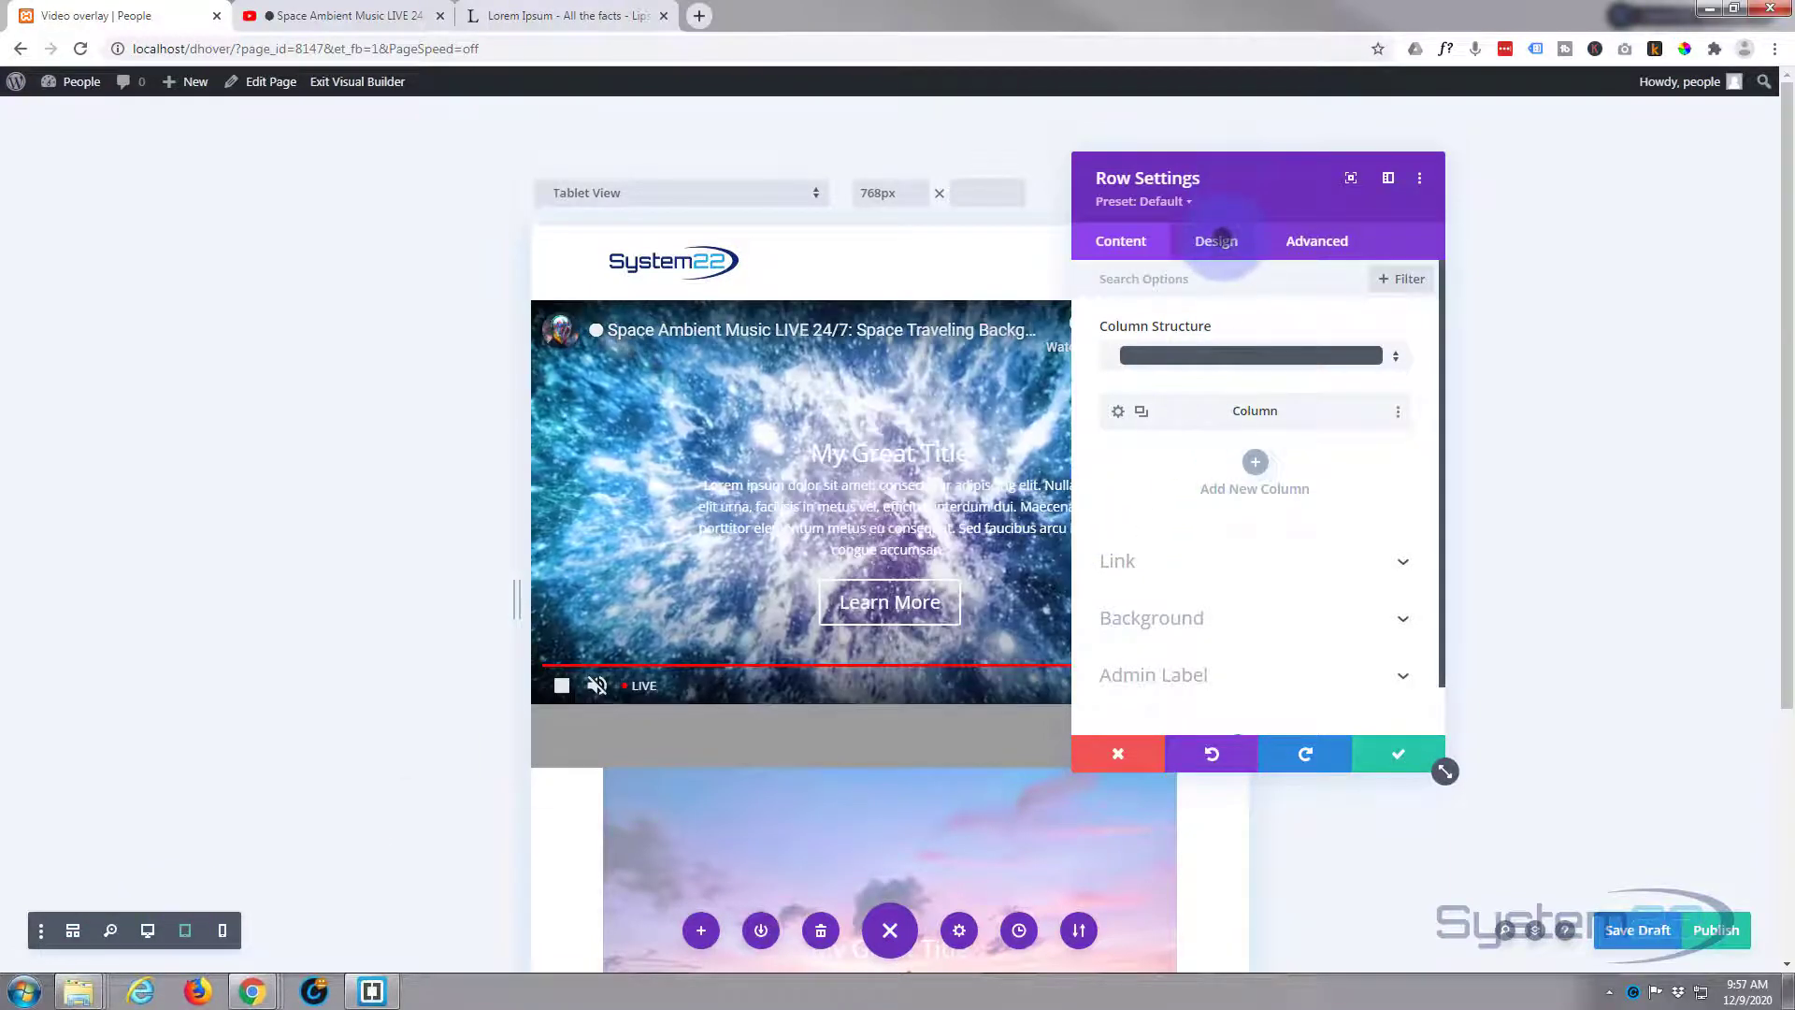
left_click(1221, 238)
left_click(1267, 332)
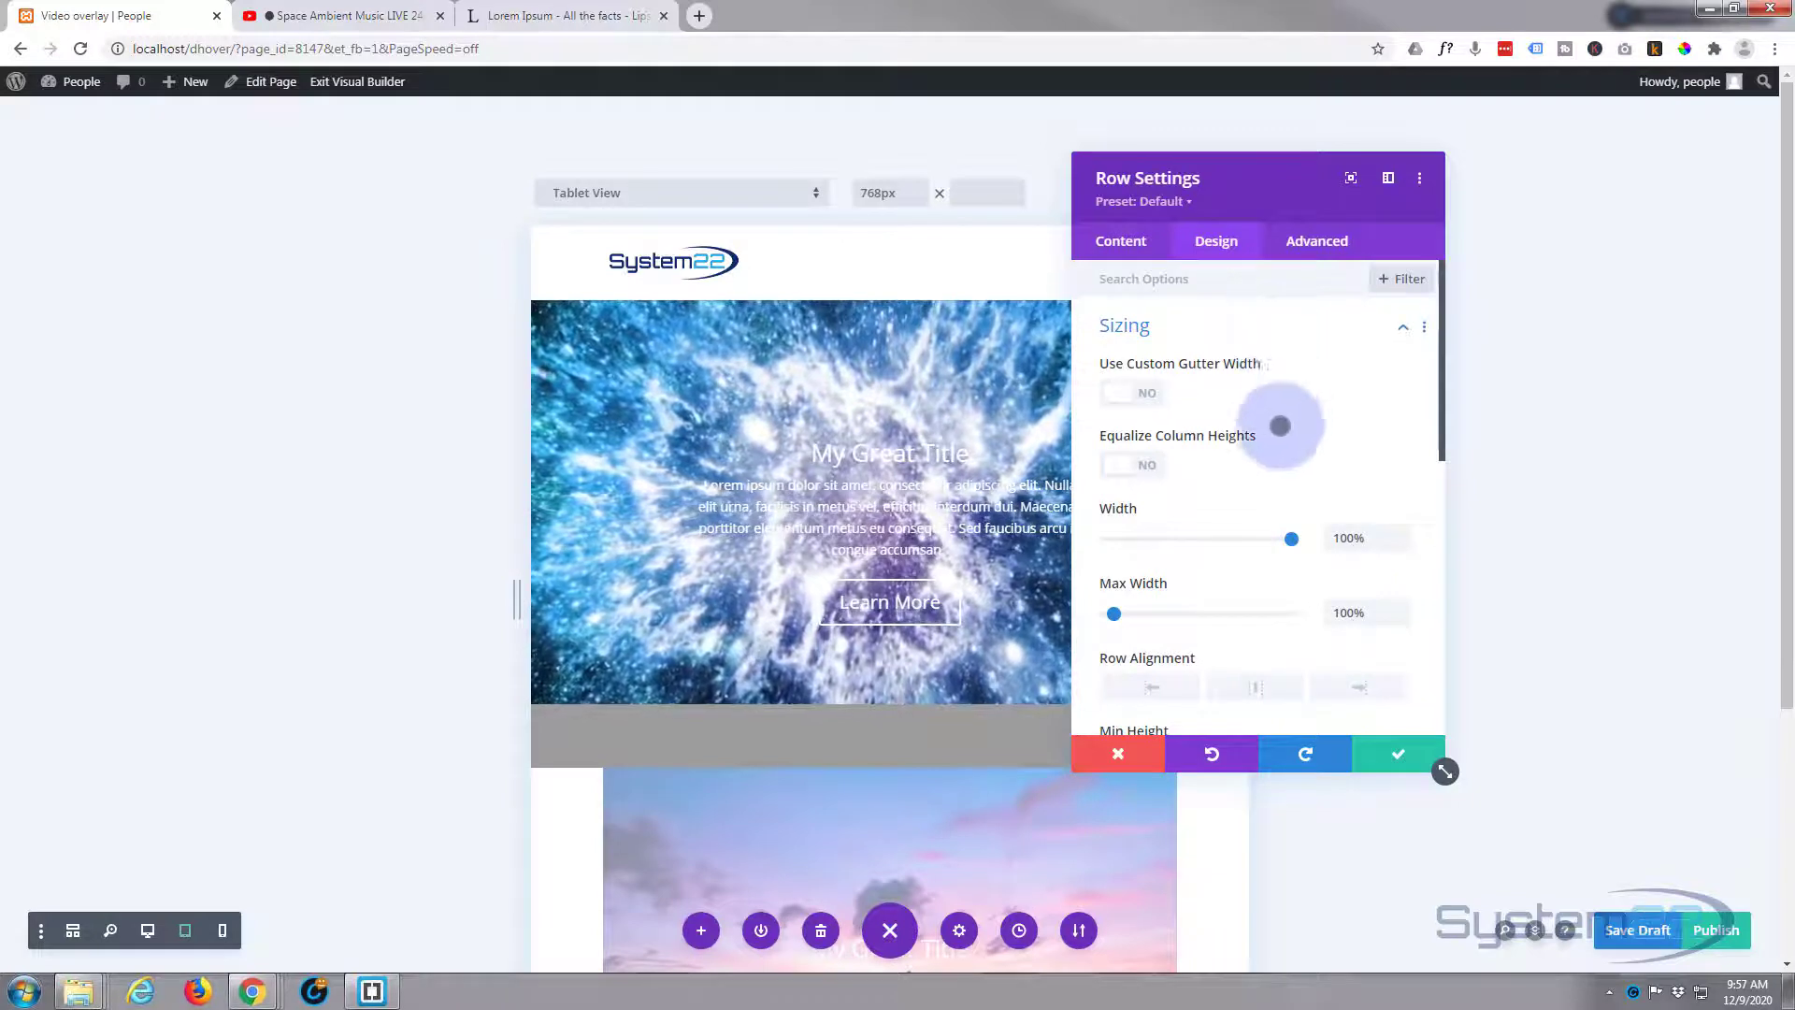
scroll(1204, 520, "down", 3)
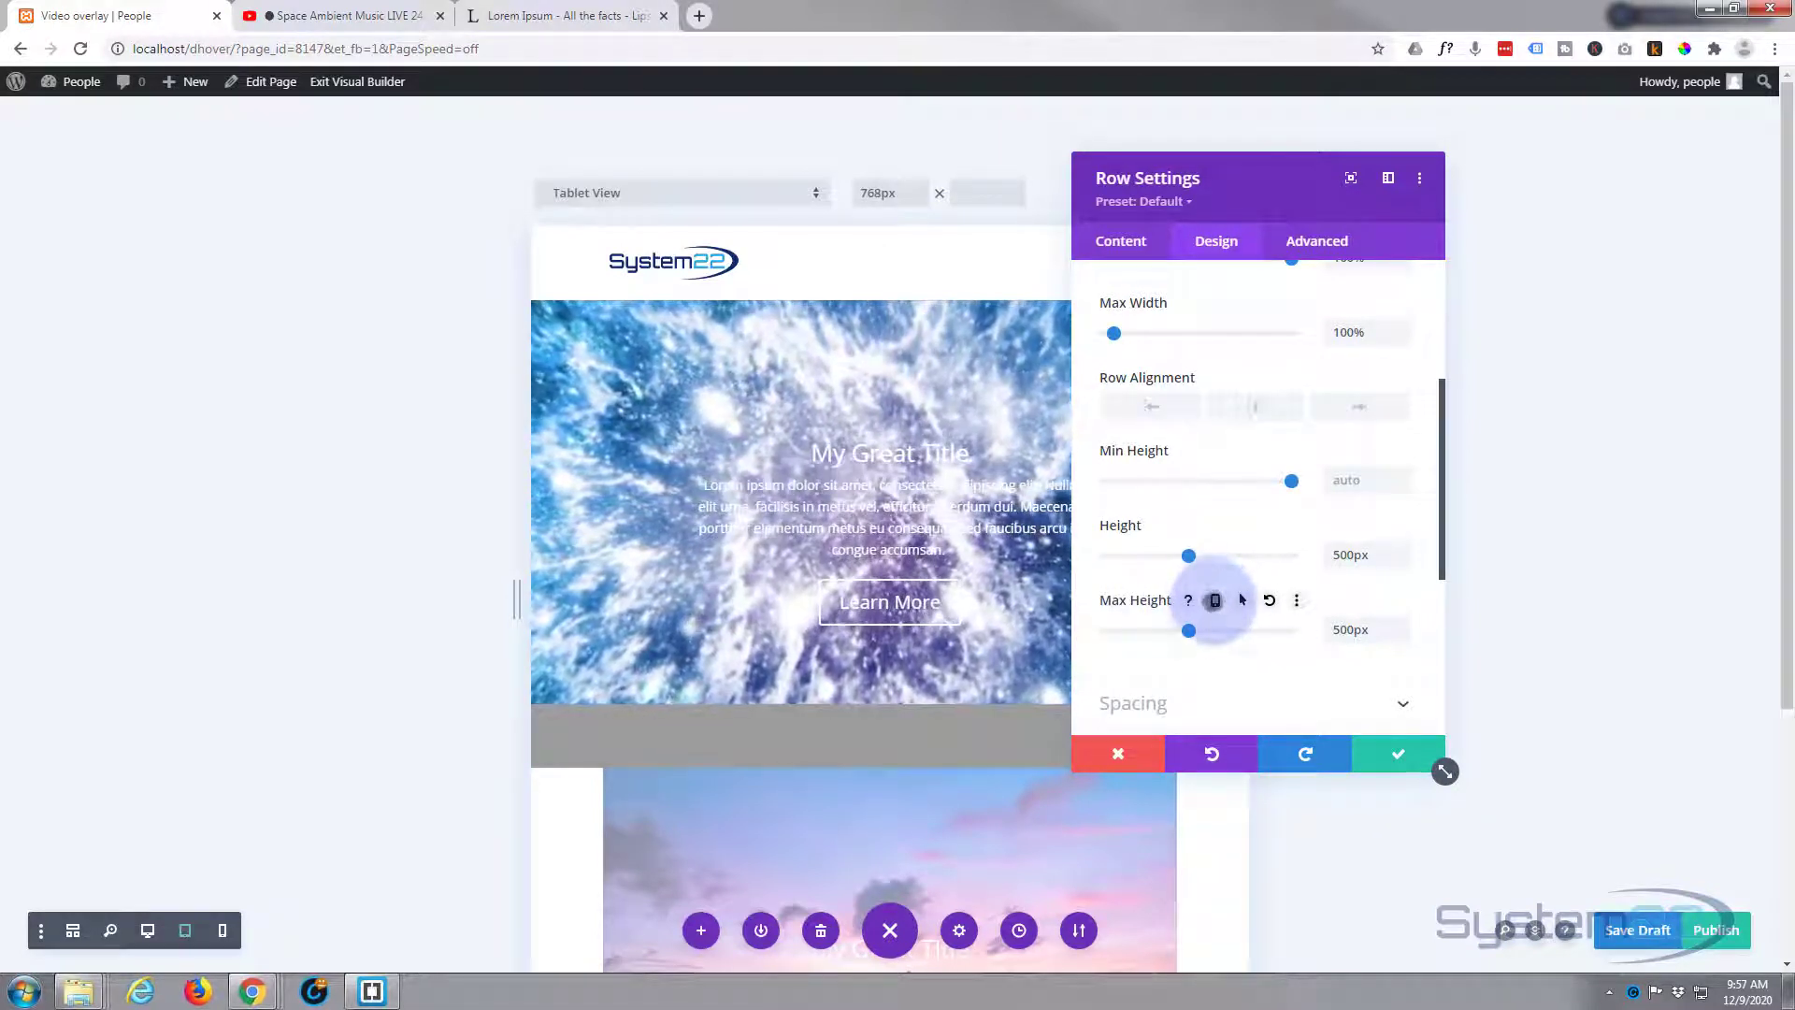
left_click(1215, 600)
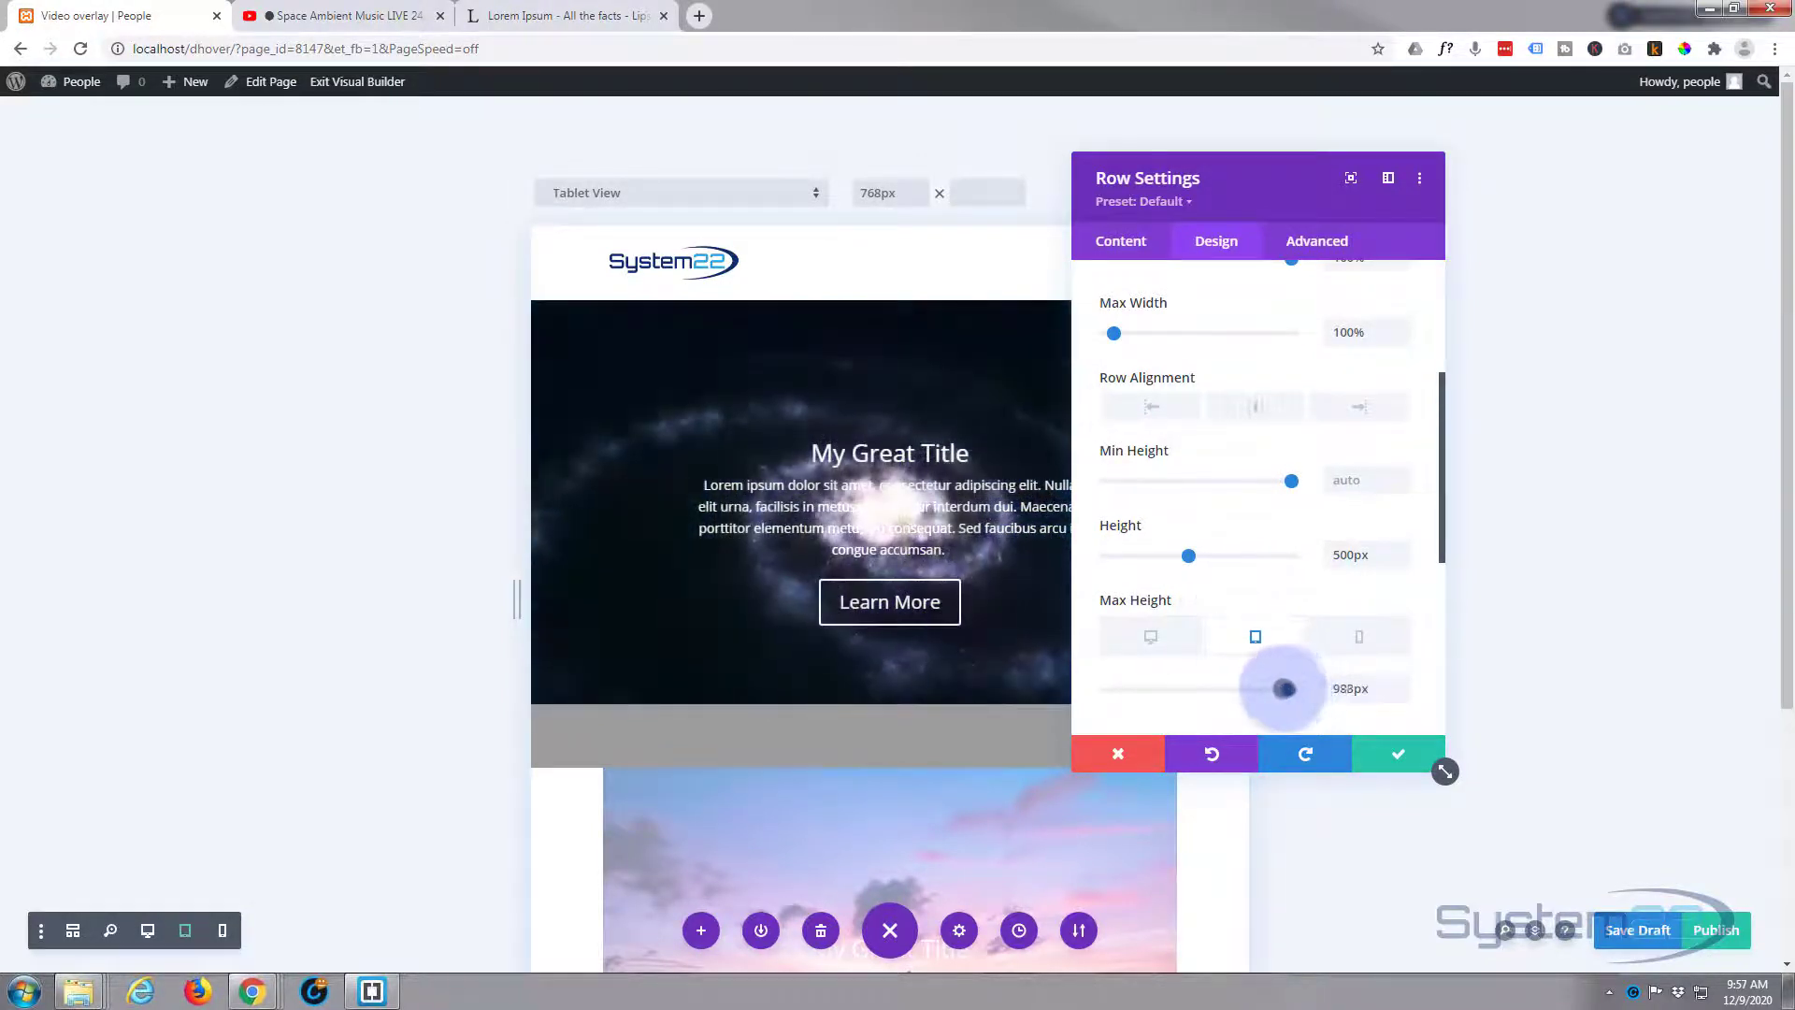
left_click_drag(1284, 689, 1175, 689)
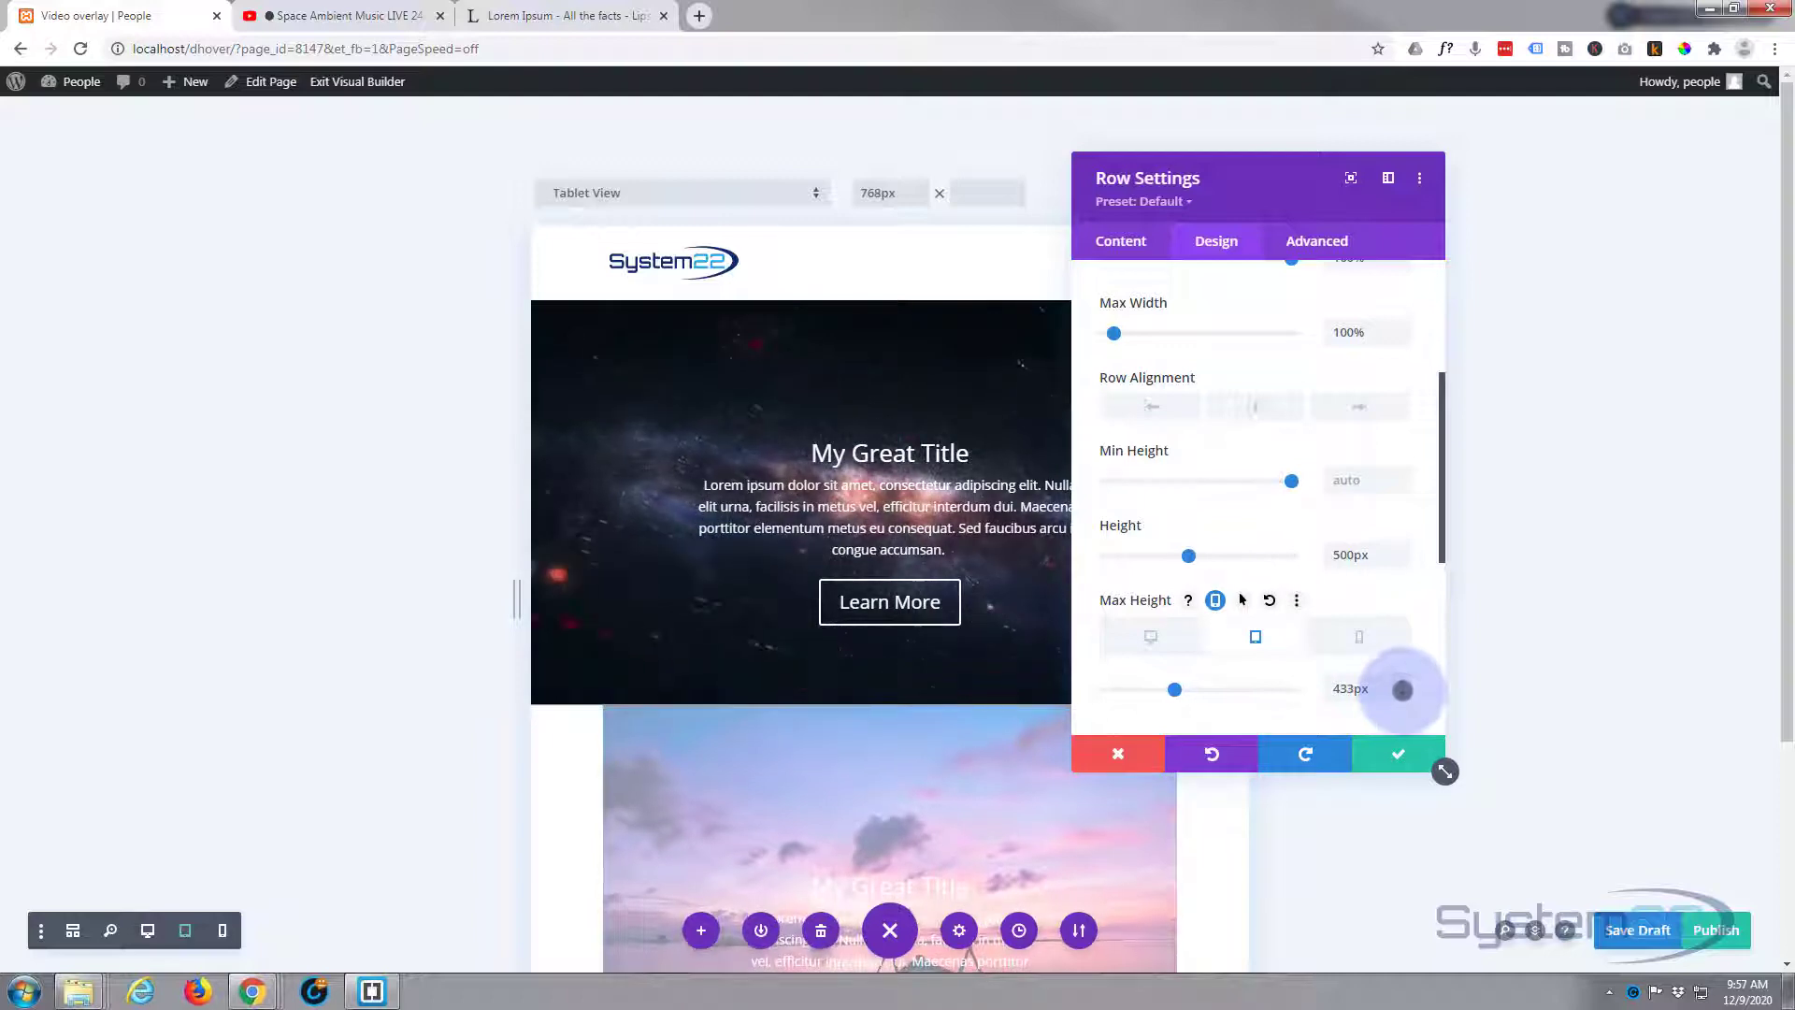
left_click(1403, 693)
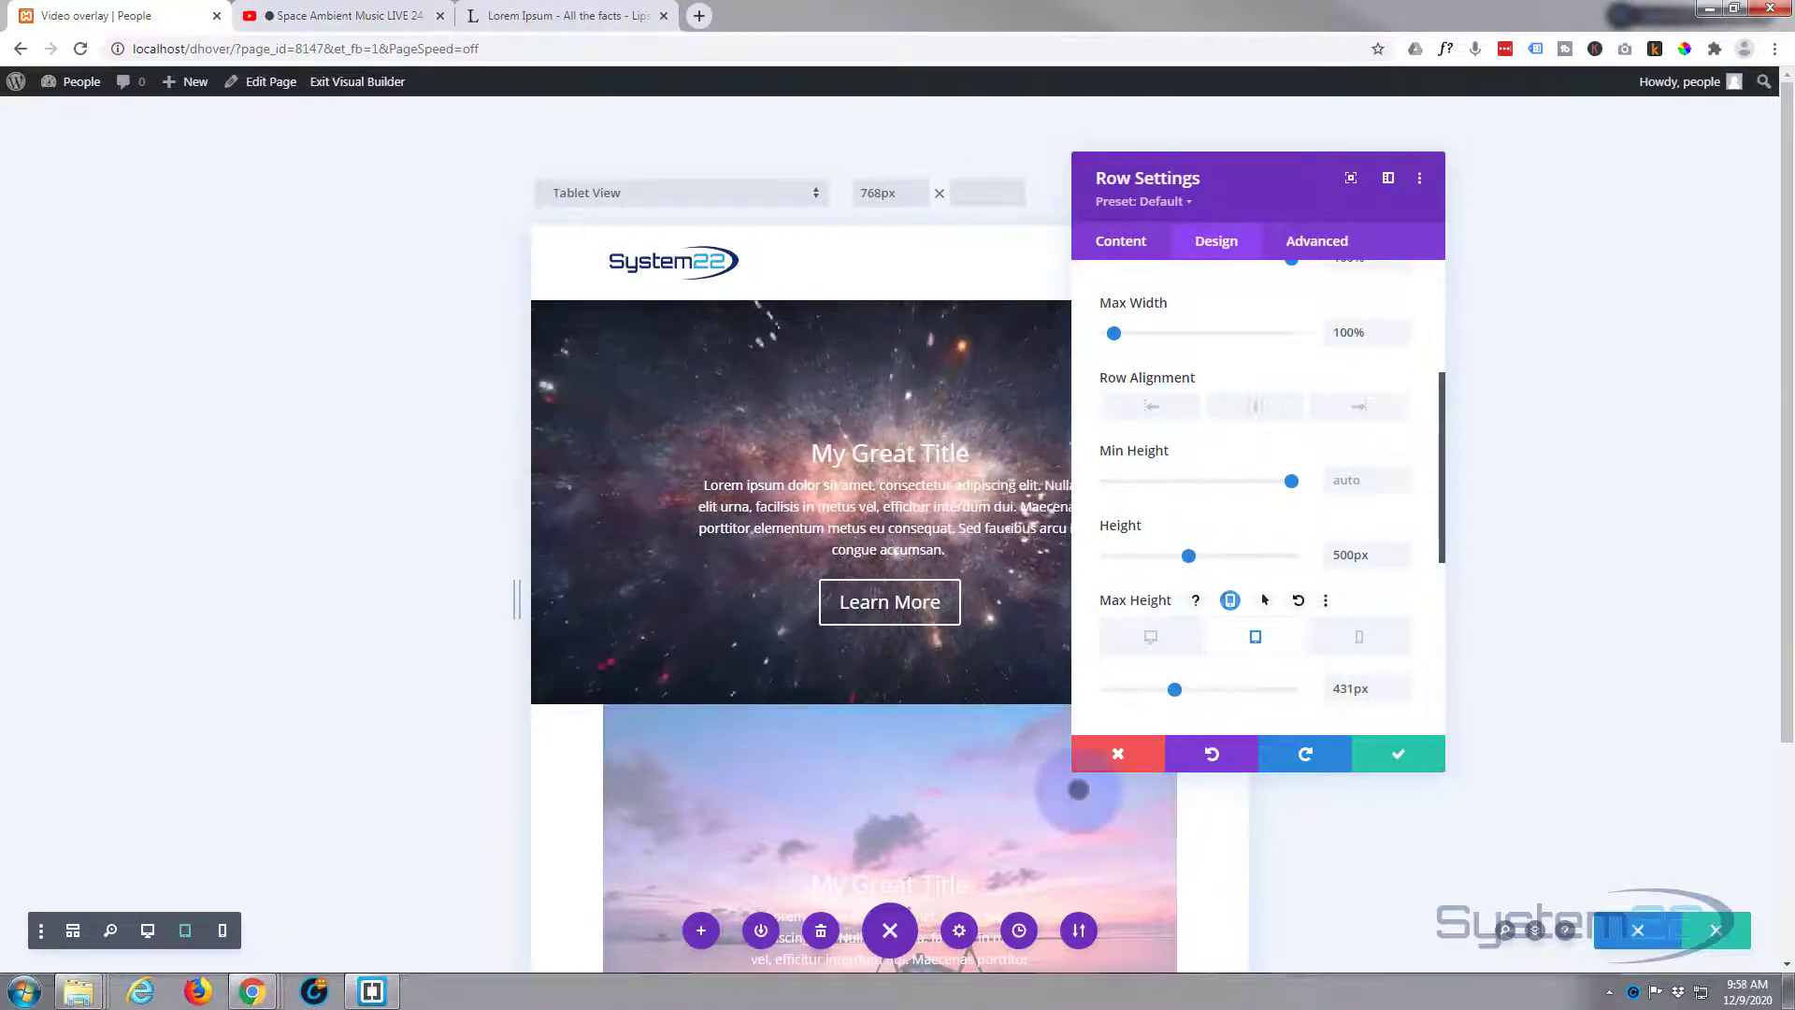
left_click(1385, 748)
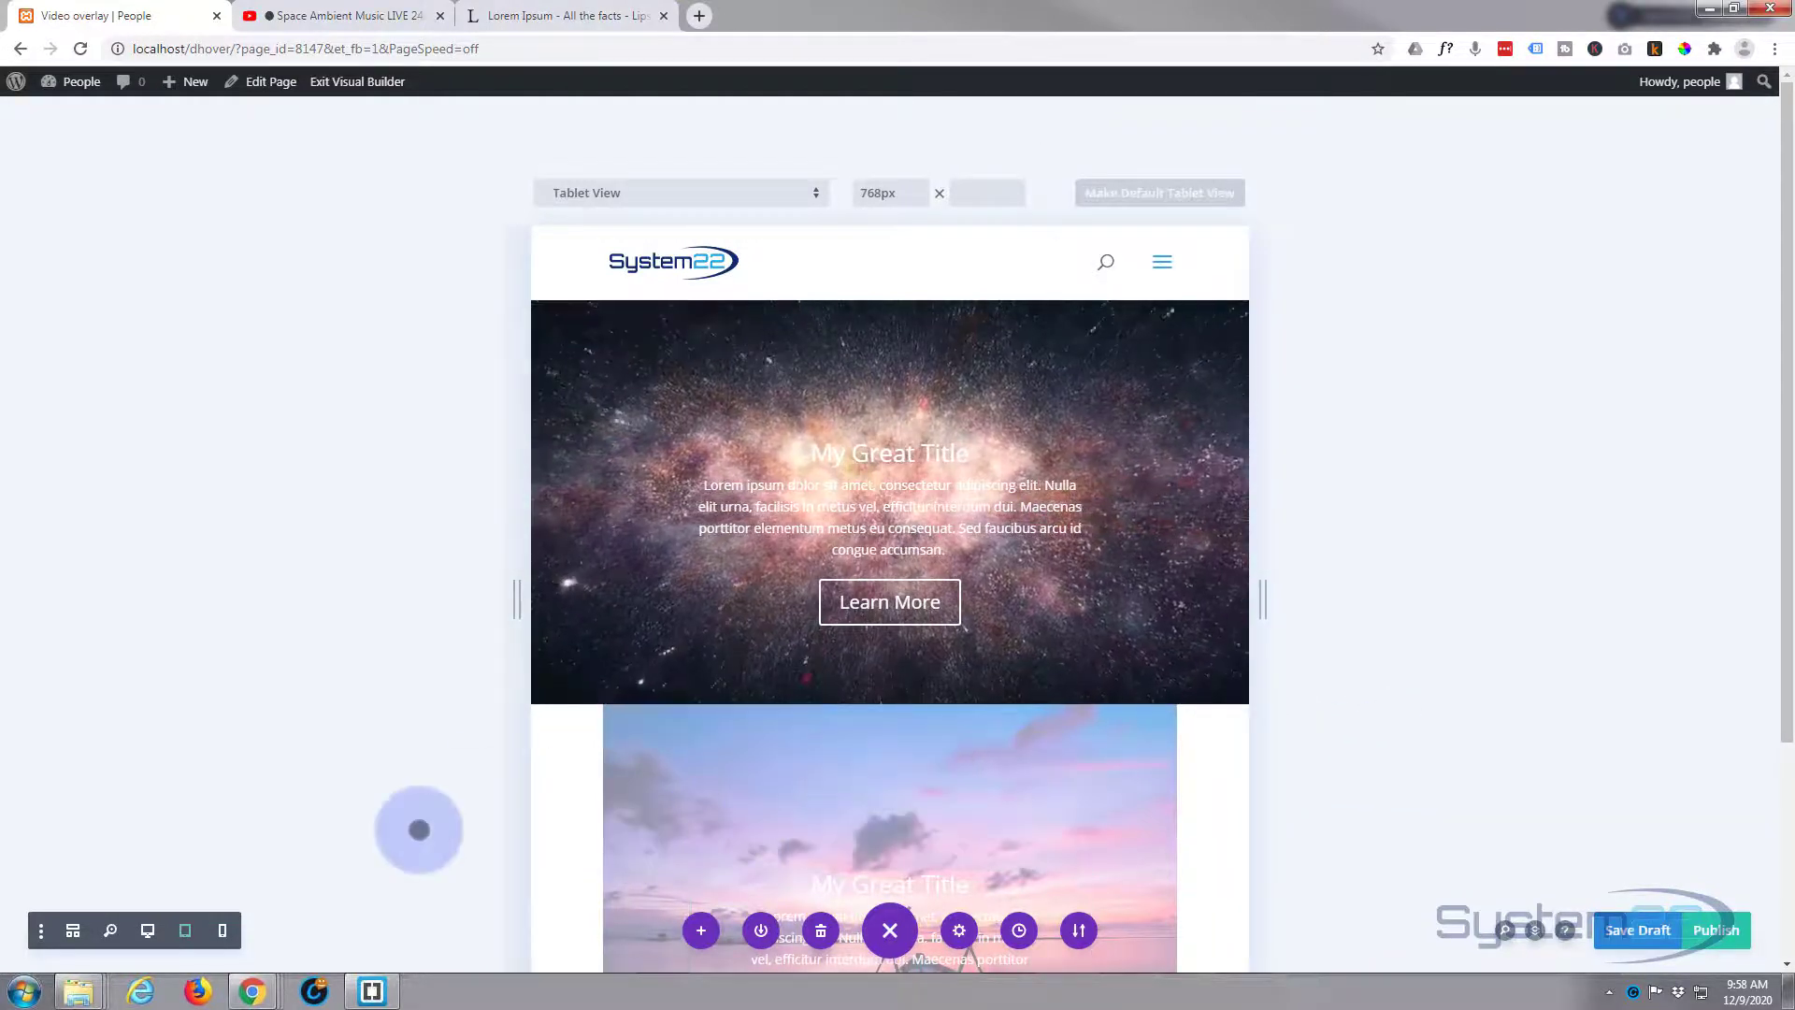
- Preview the page in phone view and examine the layout of the middle and bottom Call To Action rows
left_click(223, 930)
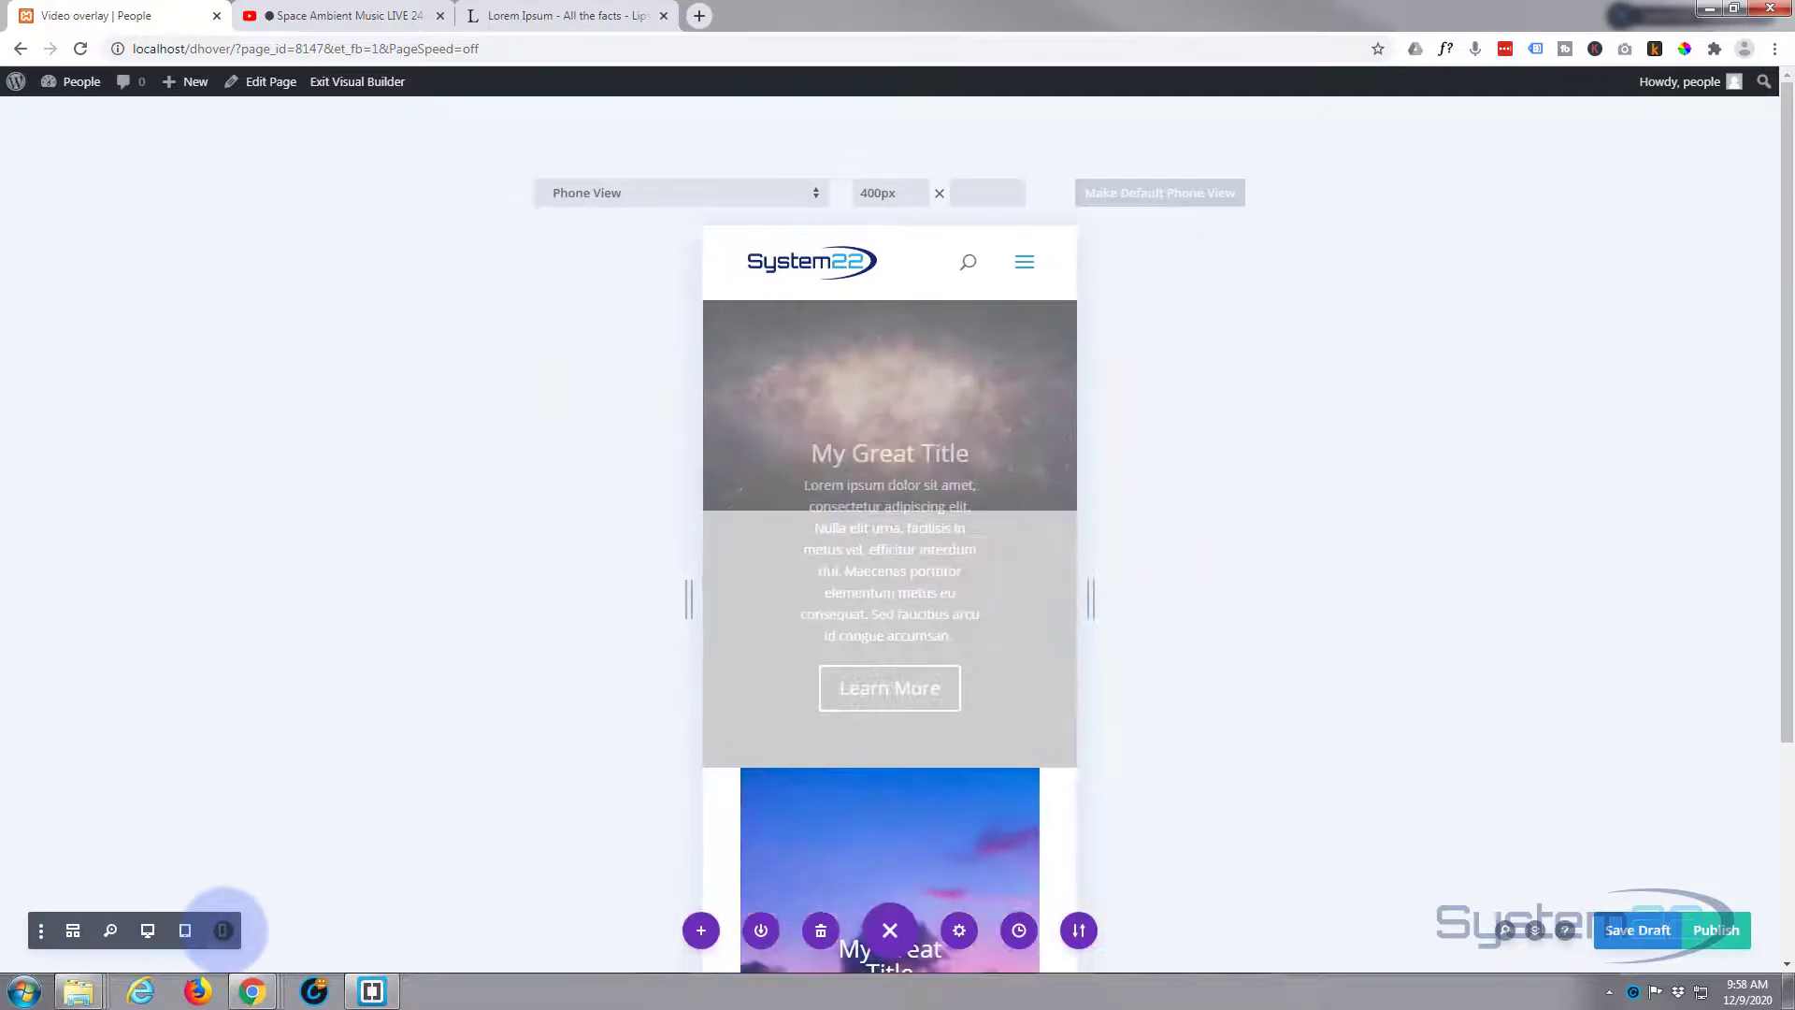
scroll(478, 707, "down", 4)
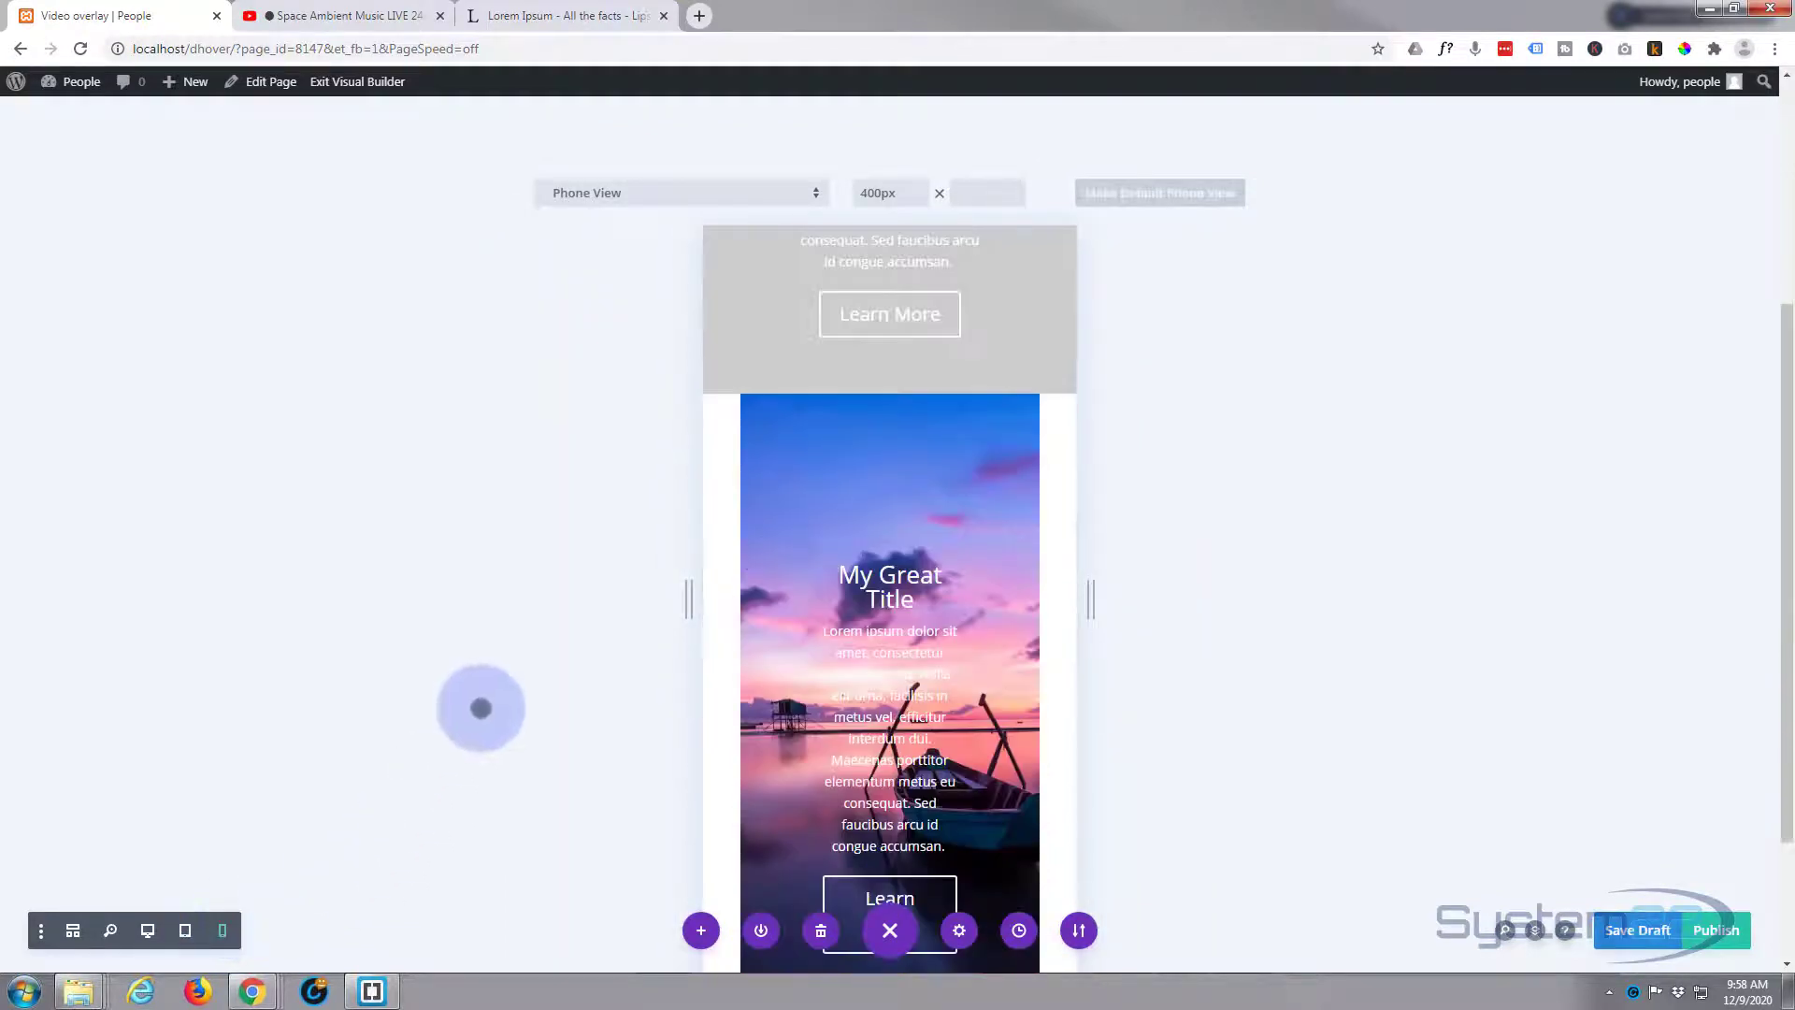
scroll(497, 633, "up", 3)
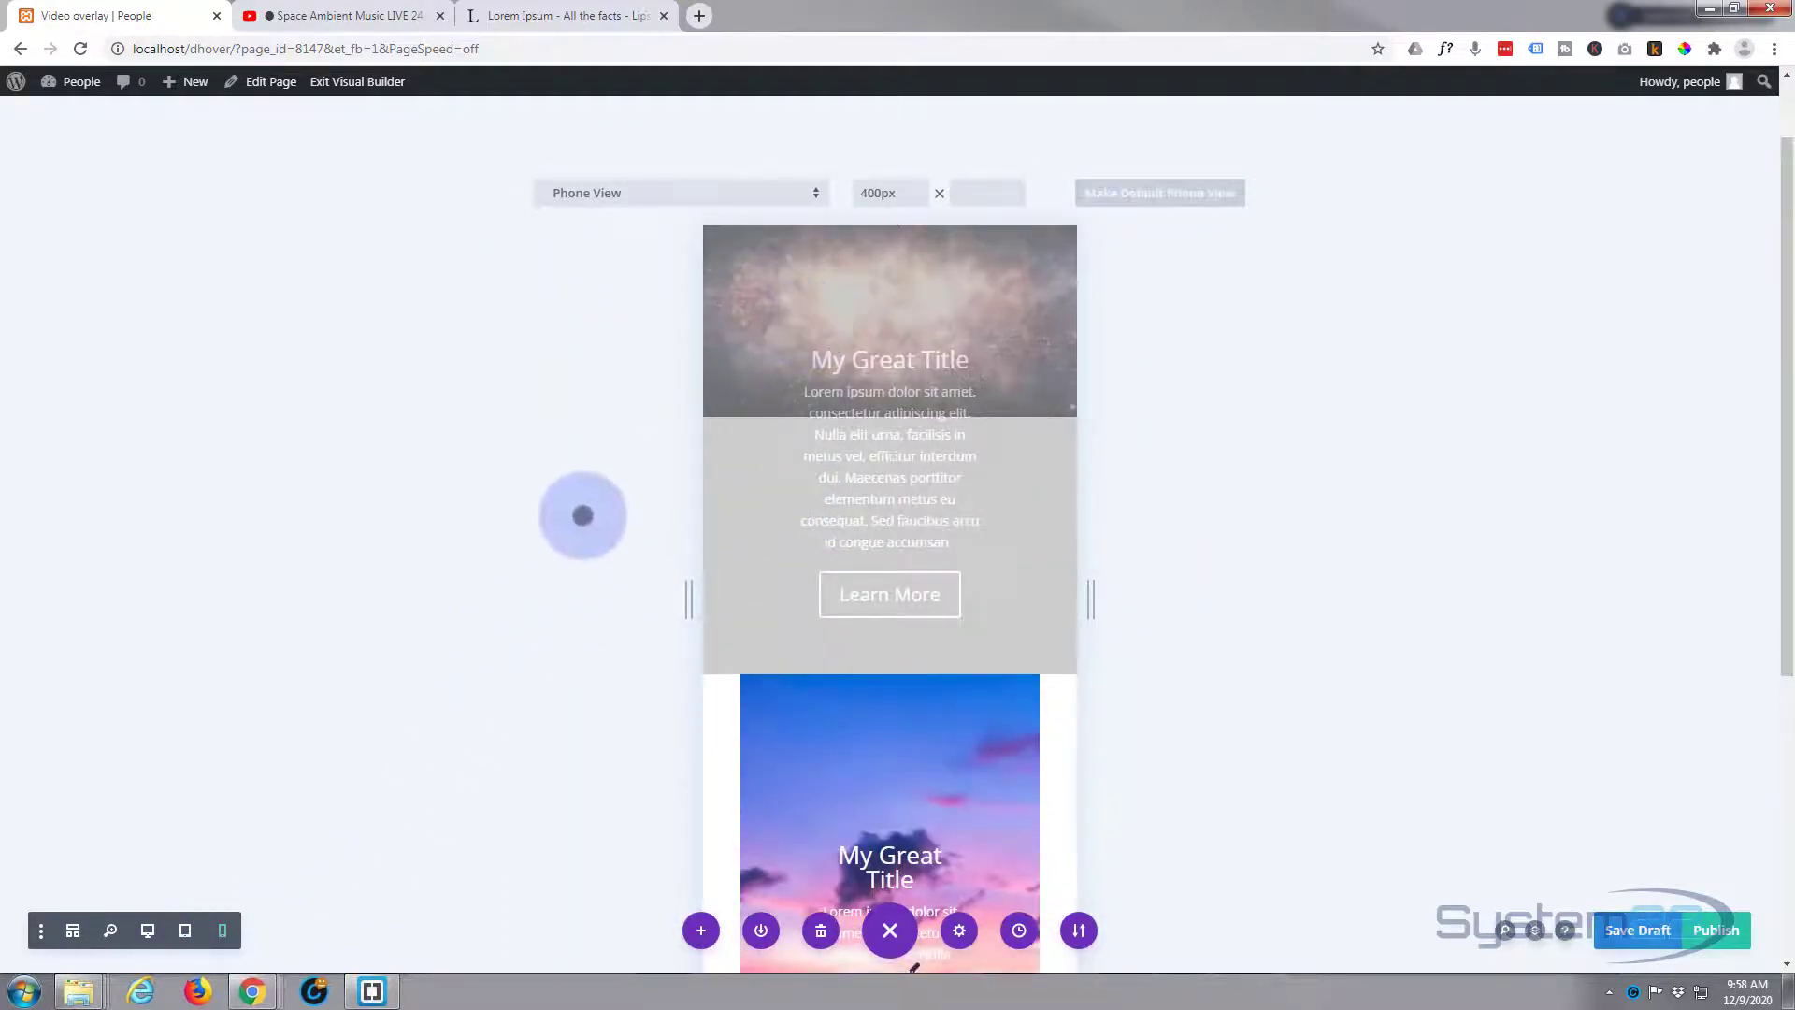
scroll(580, 513, "down", 4)
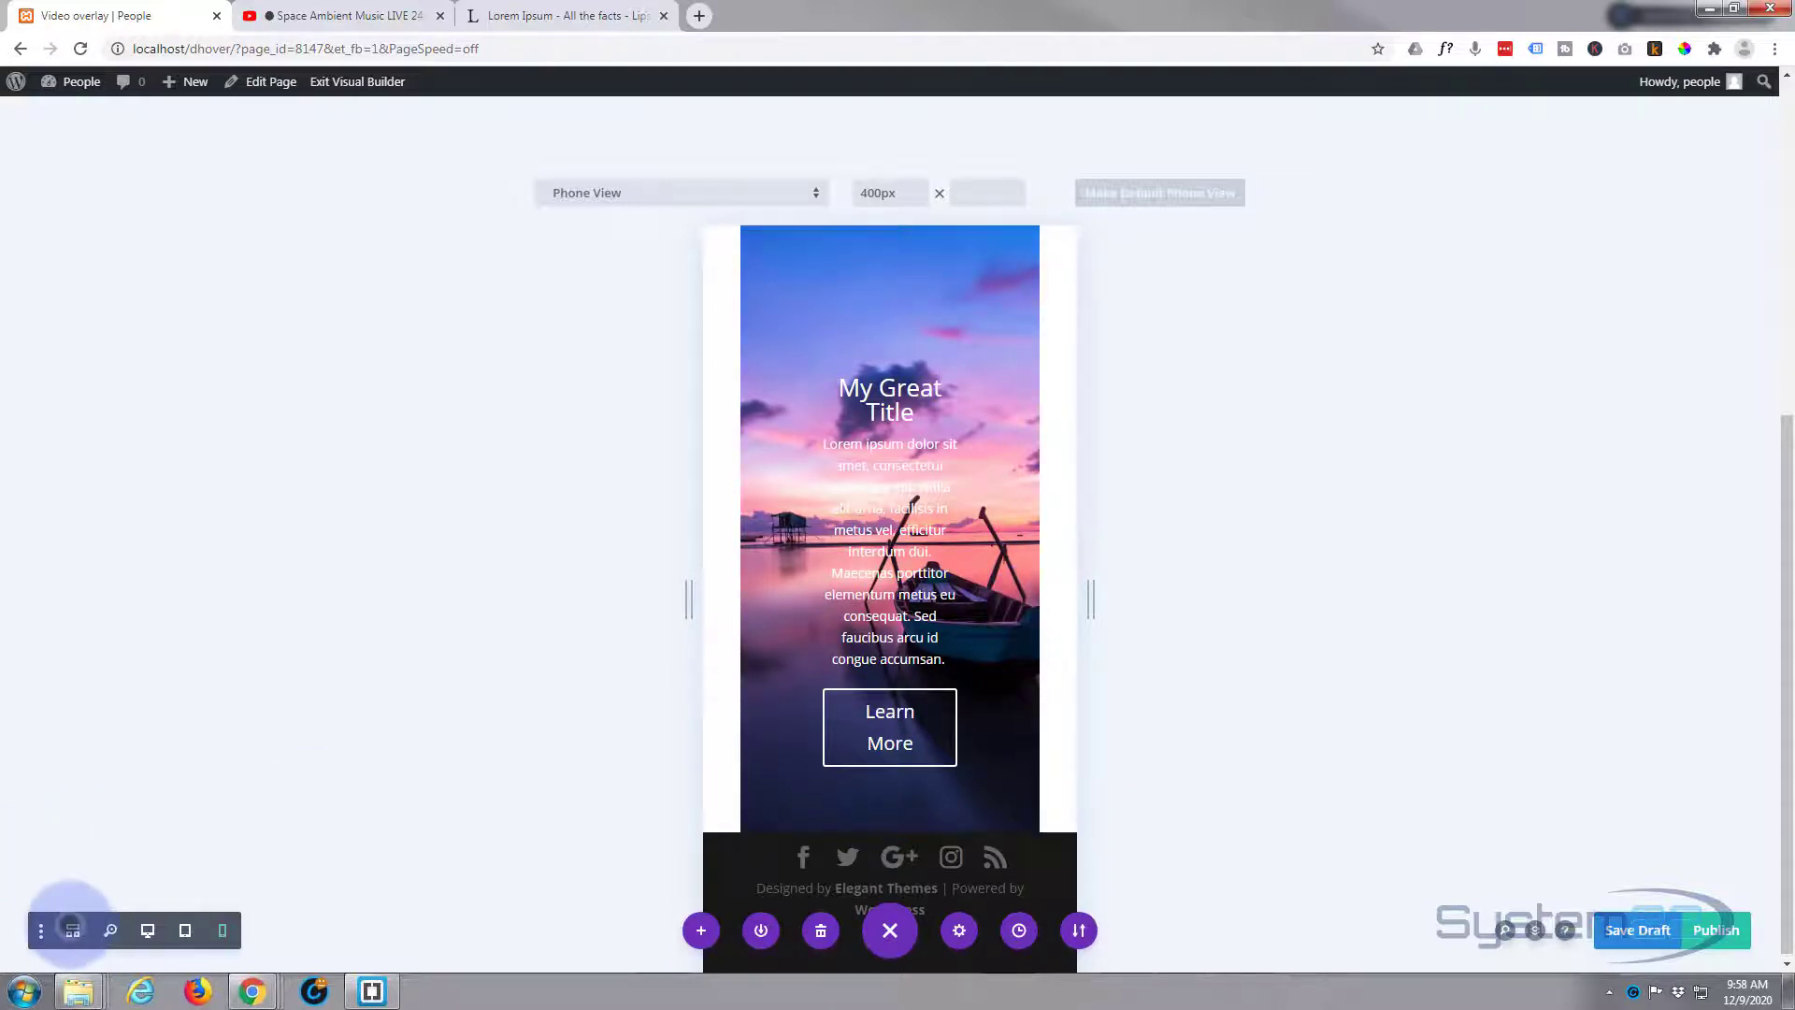
- In the wireframe view, set the bottom Call To Action row's admin label to "Mobile Row" and save the row settings
left_click(72, 929)
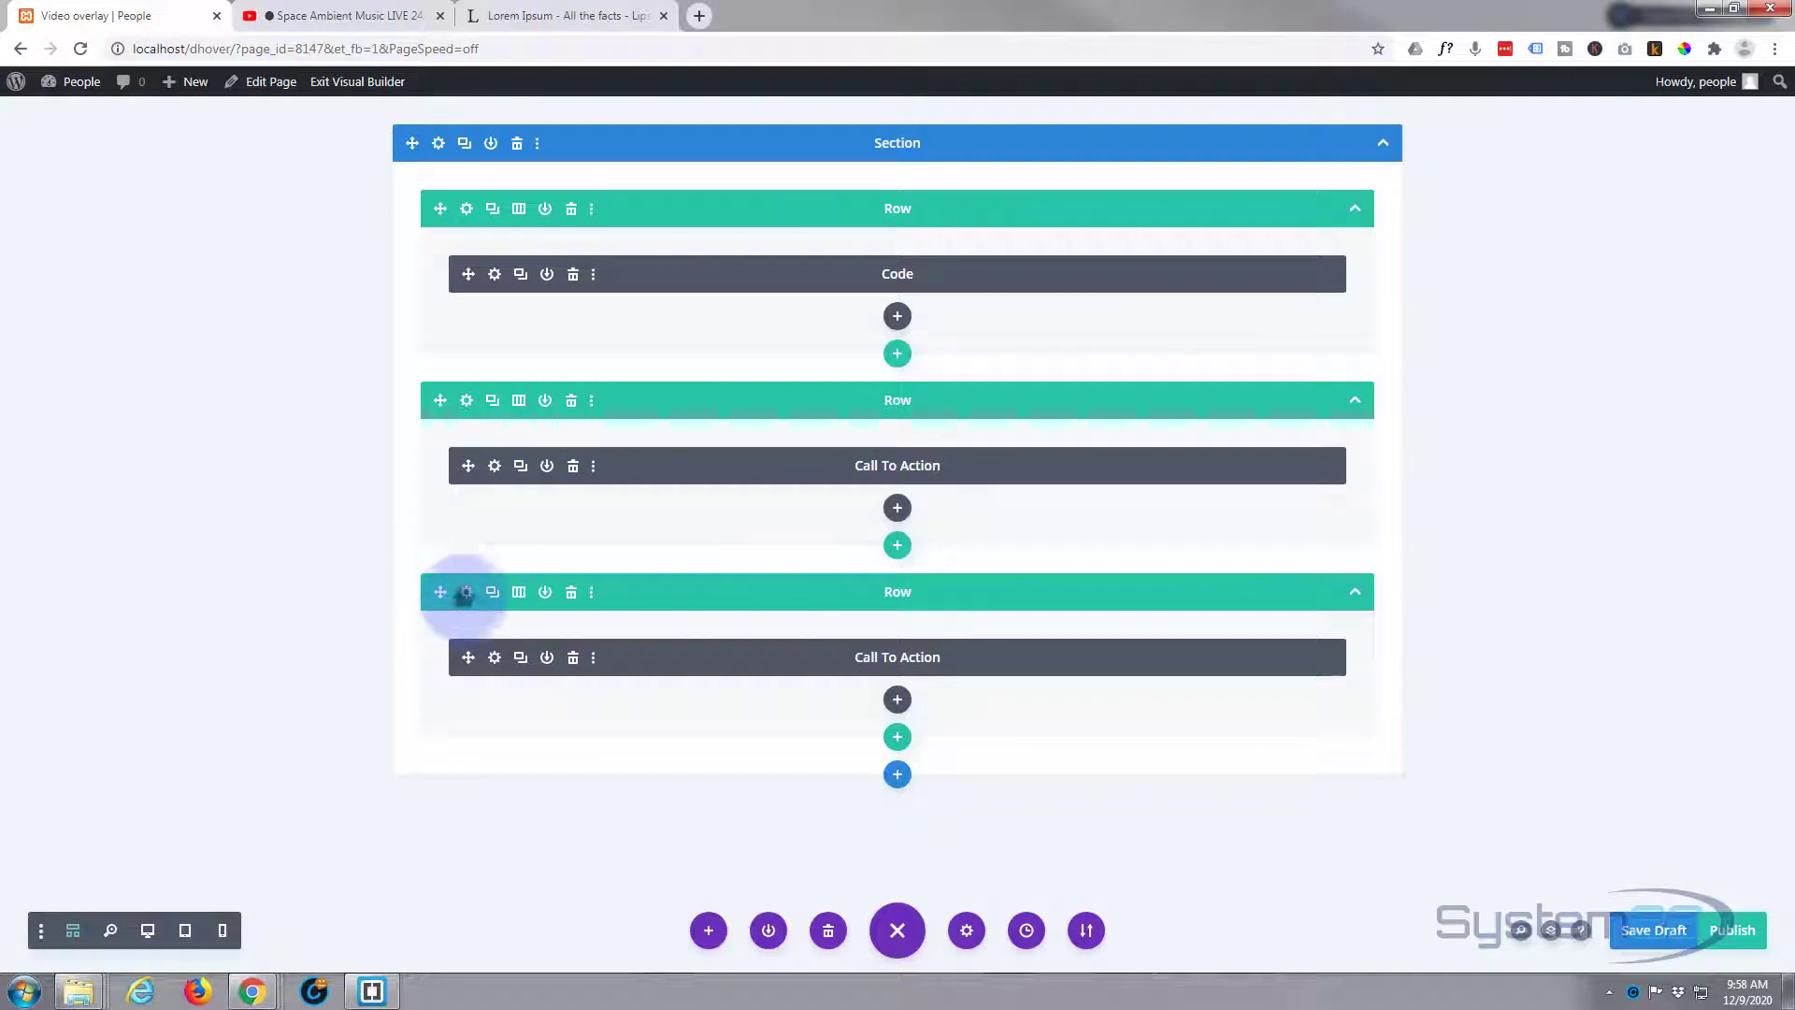
left_click(465, 591)
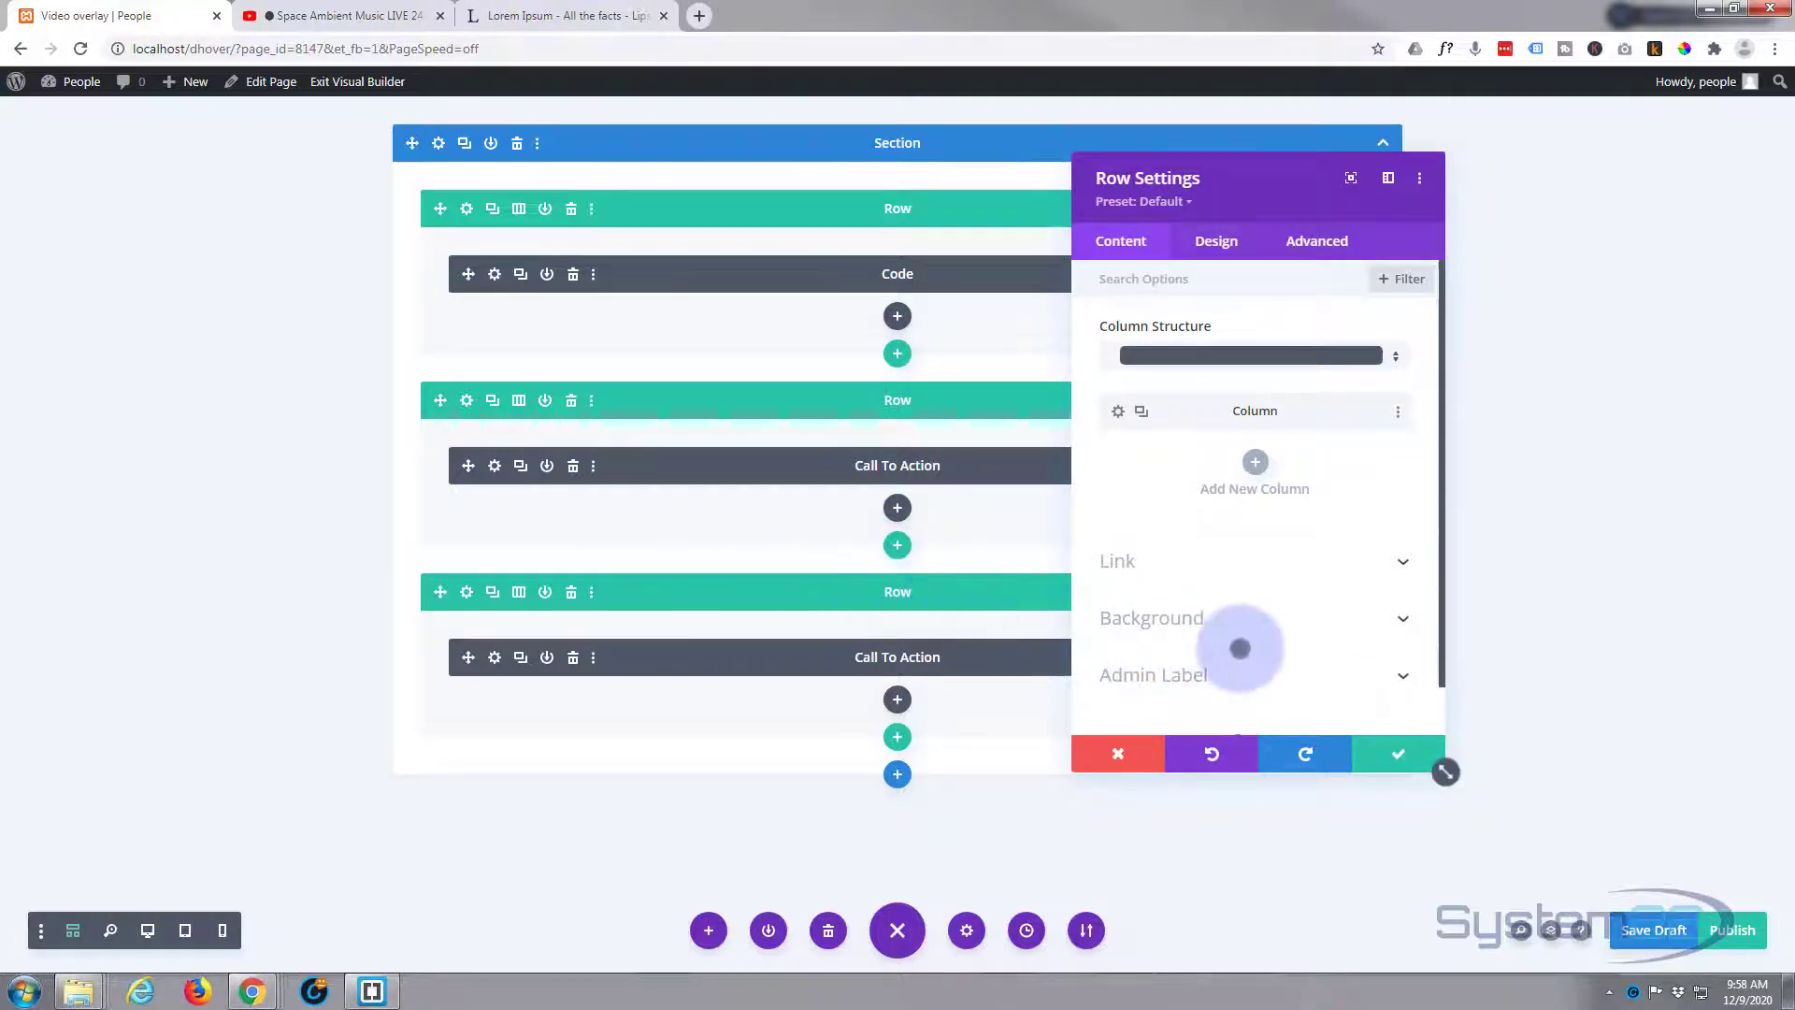
left_click(1143, 675)
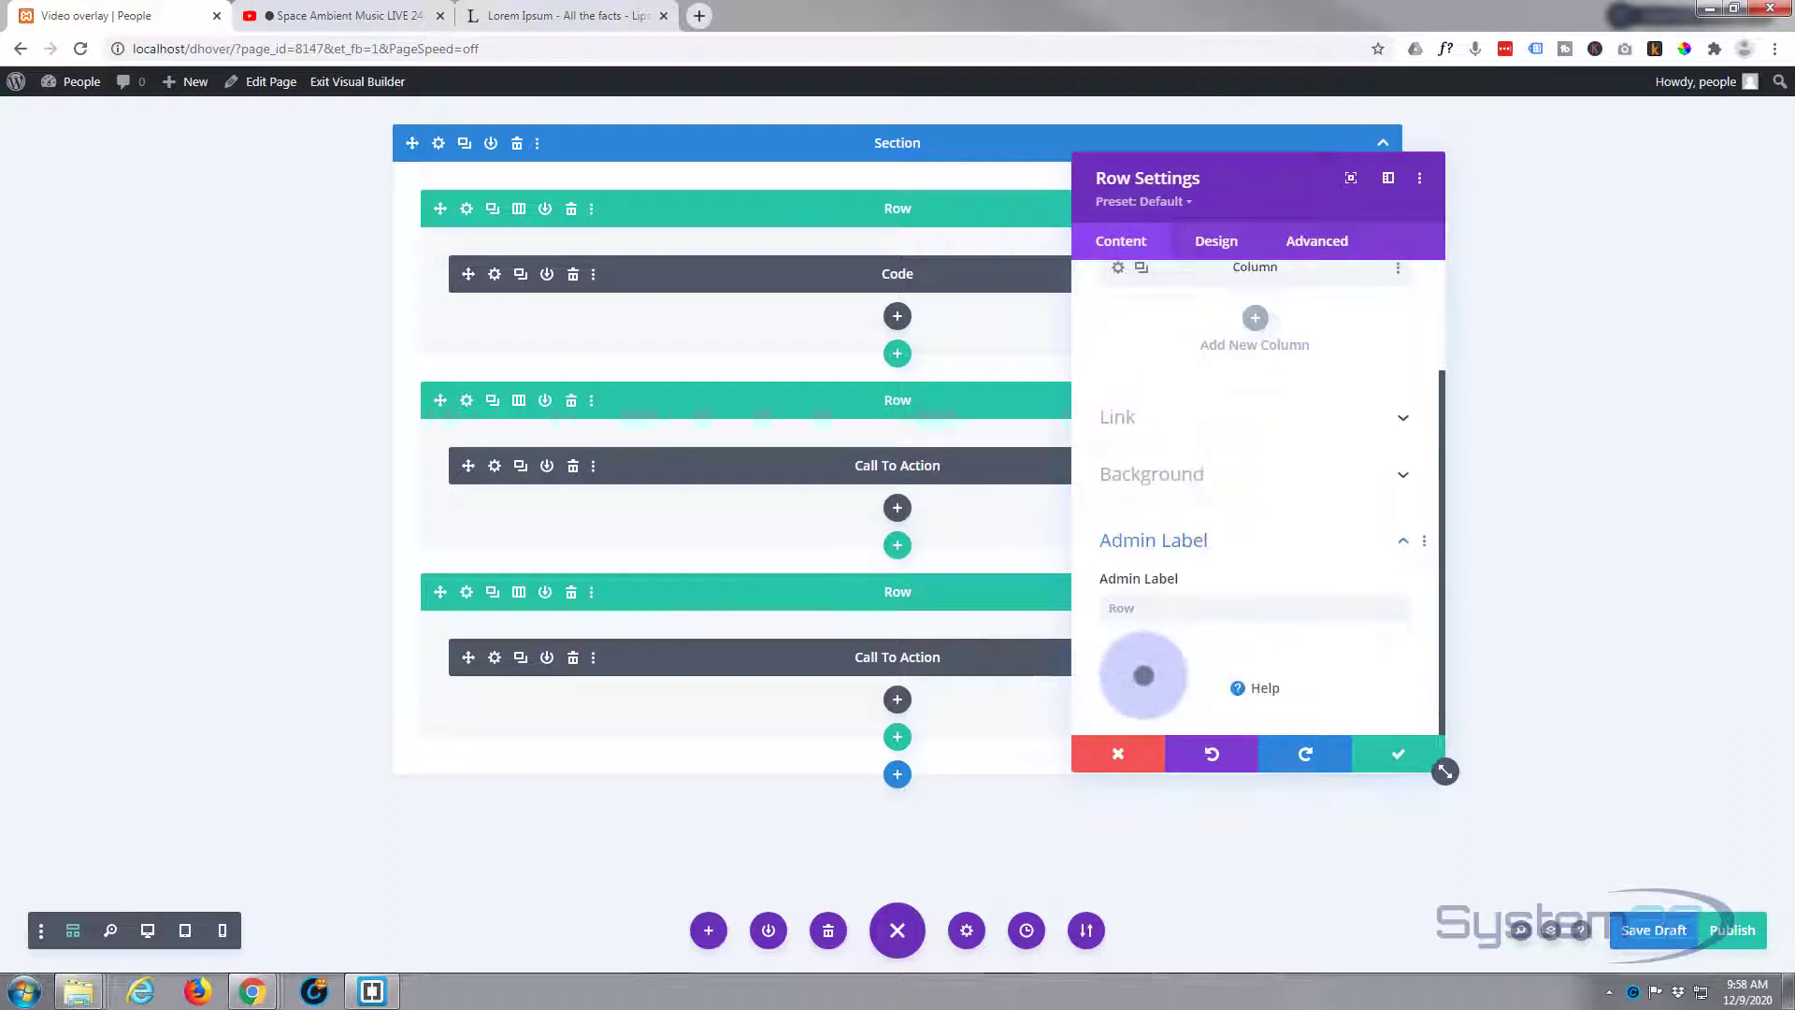
left_click(1109, 609)
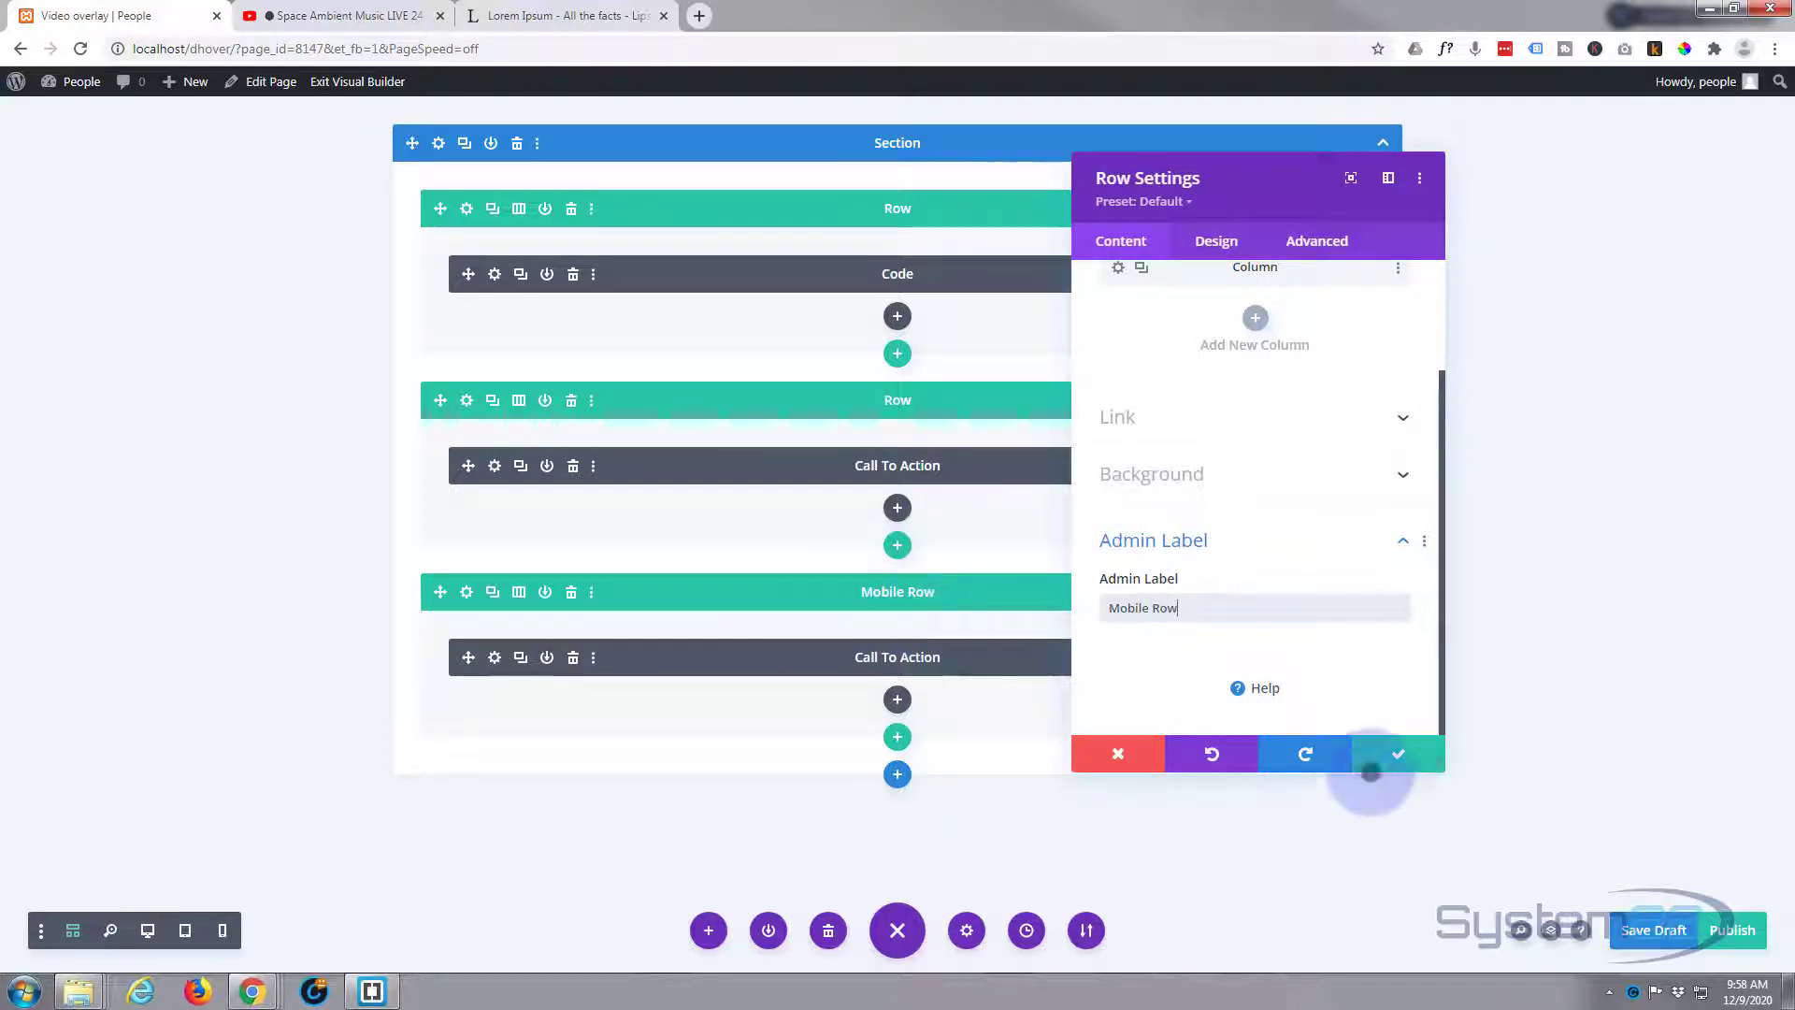
left_click(1379, 755)
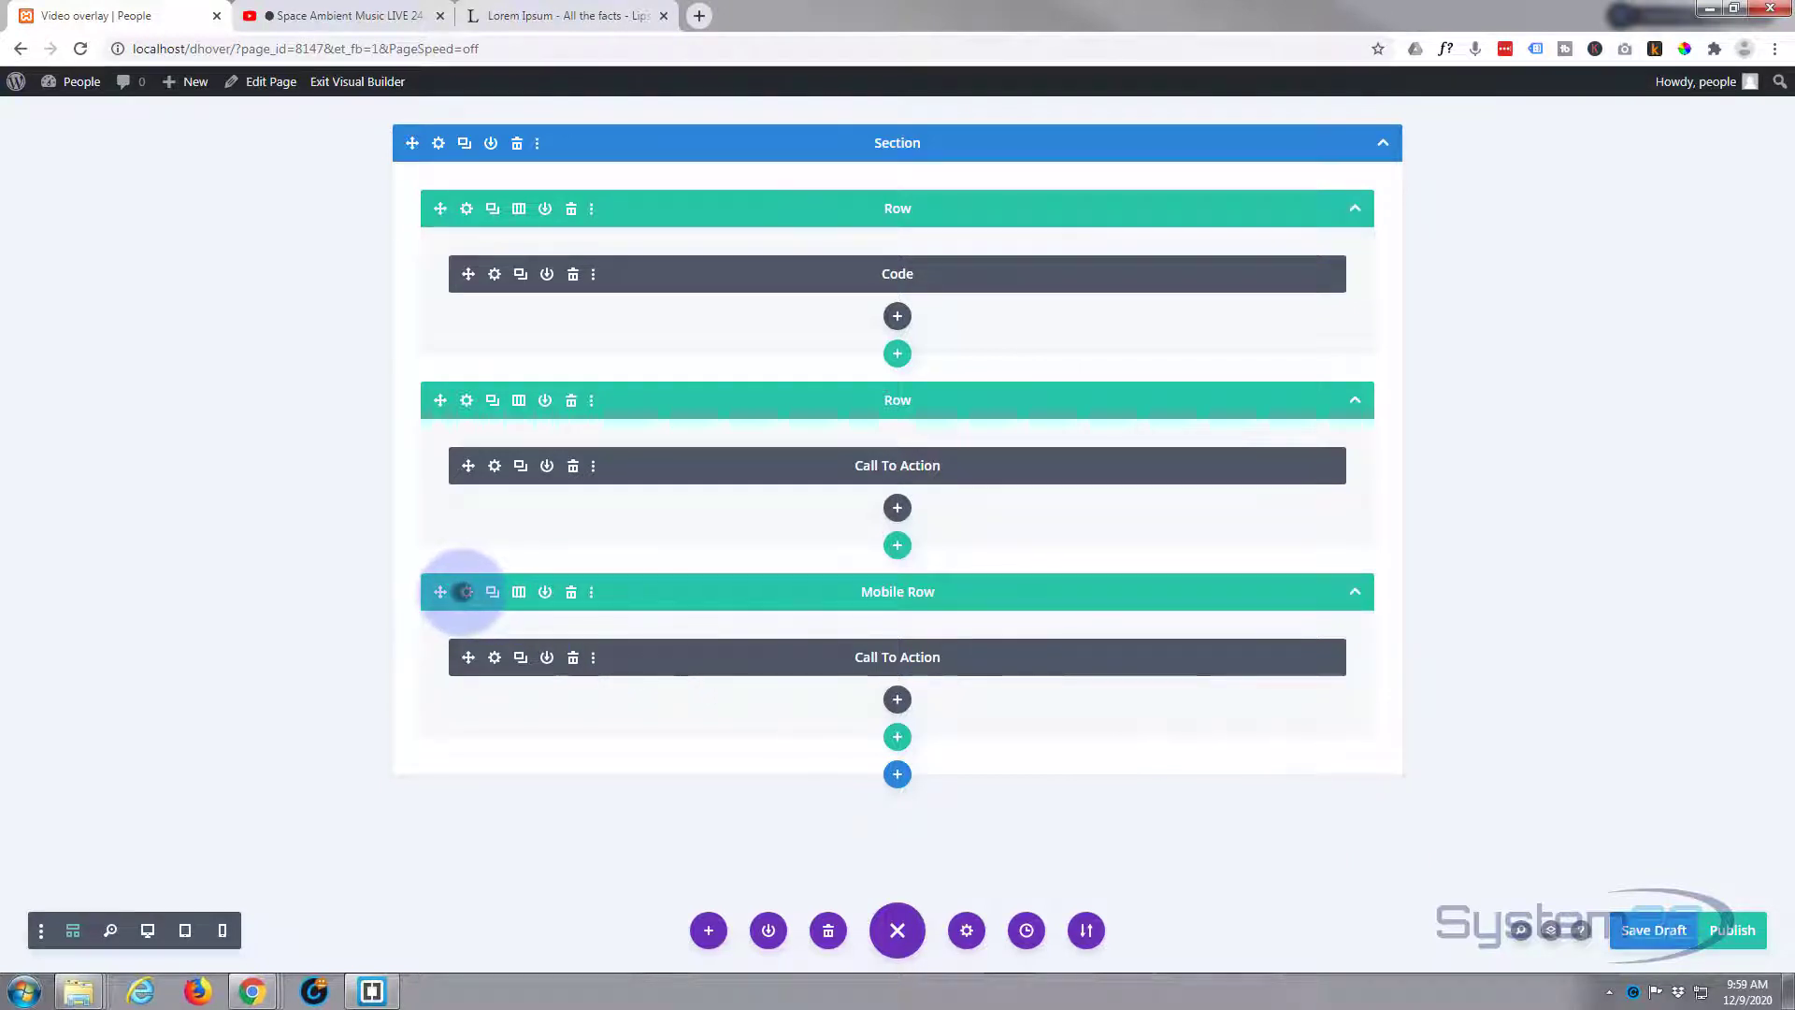
- Set the Mobile Row's Width and Max Width to 100%, check it in phone view, and save the row settings
left_click(465, 591)
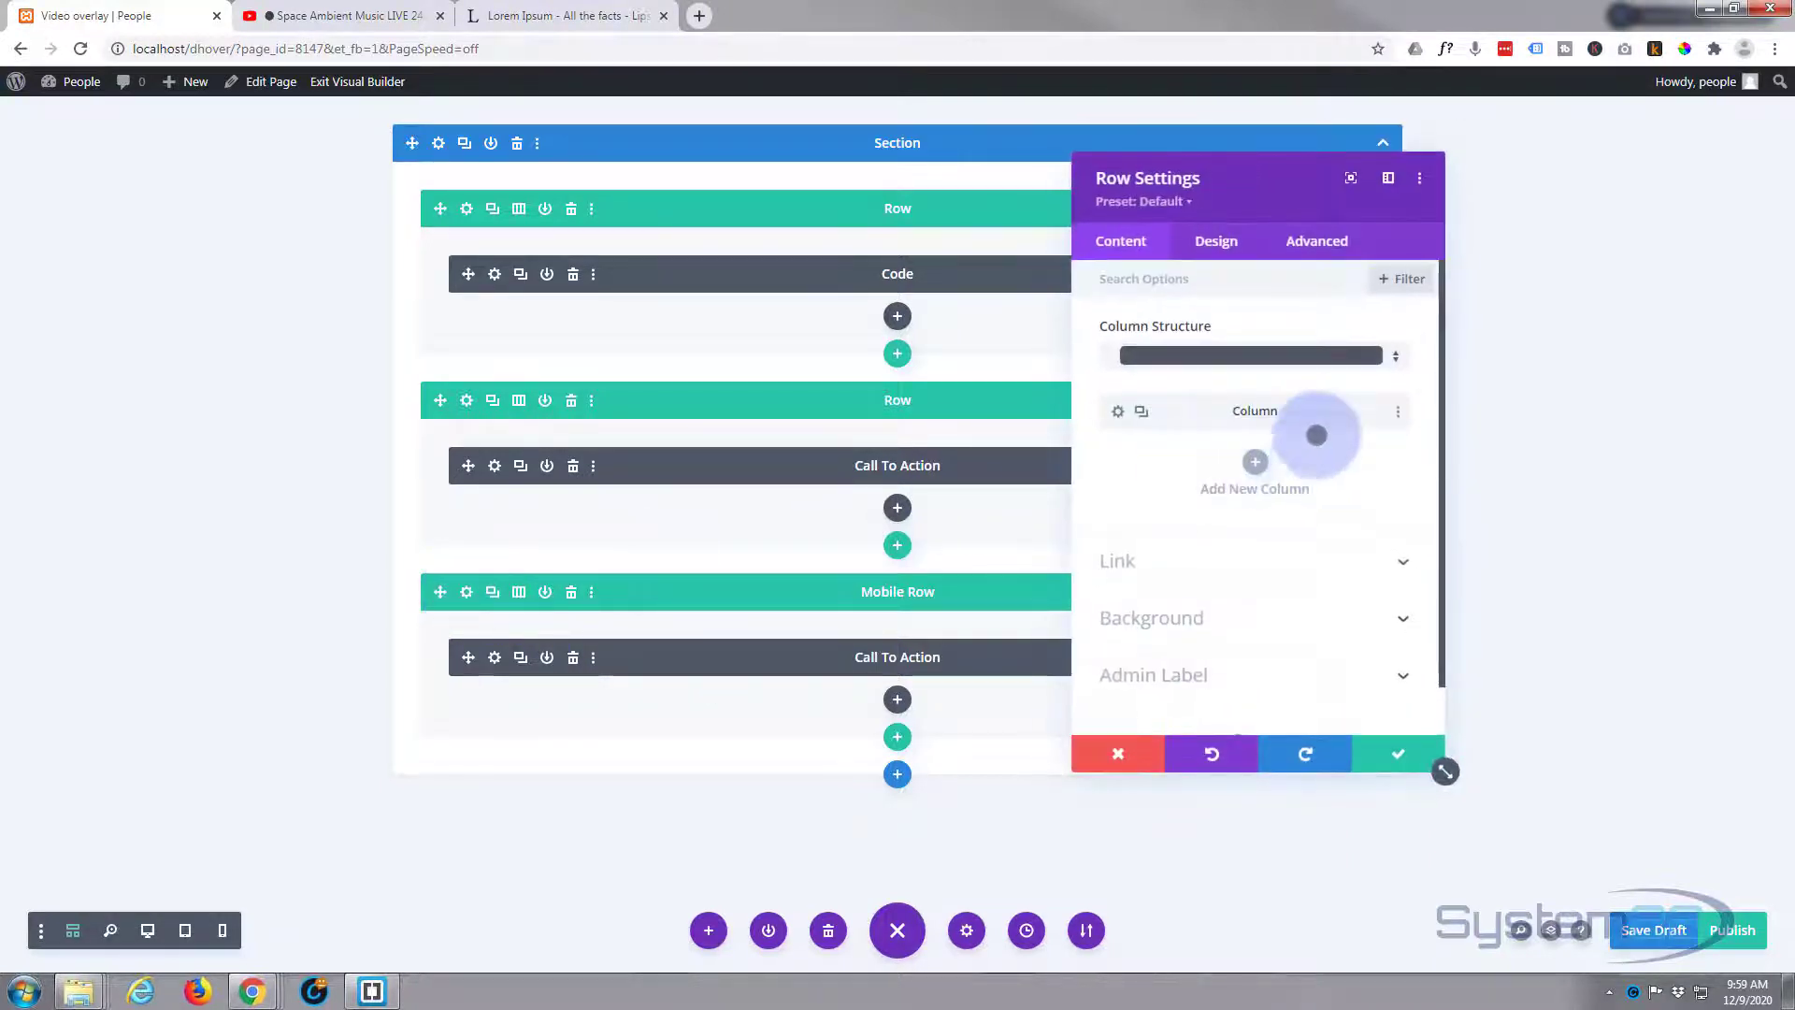
left_click(1215, 241)
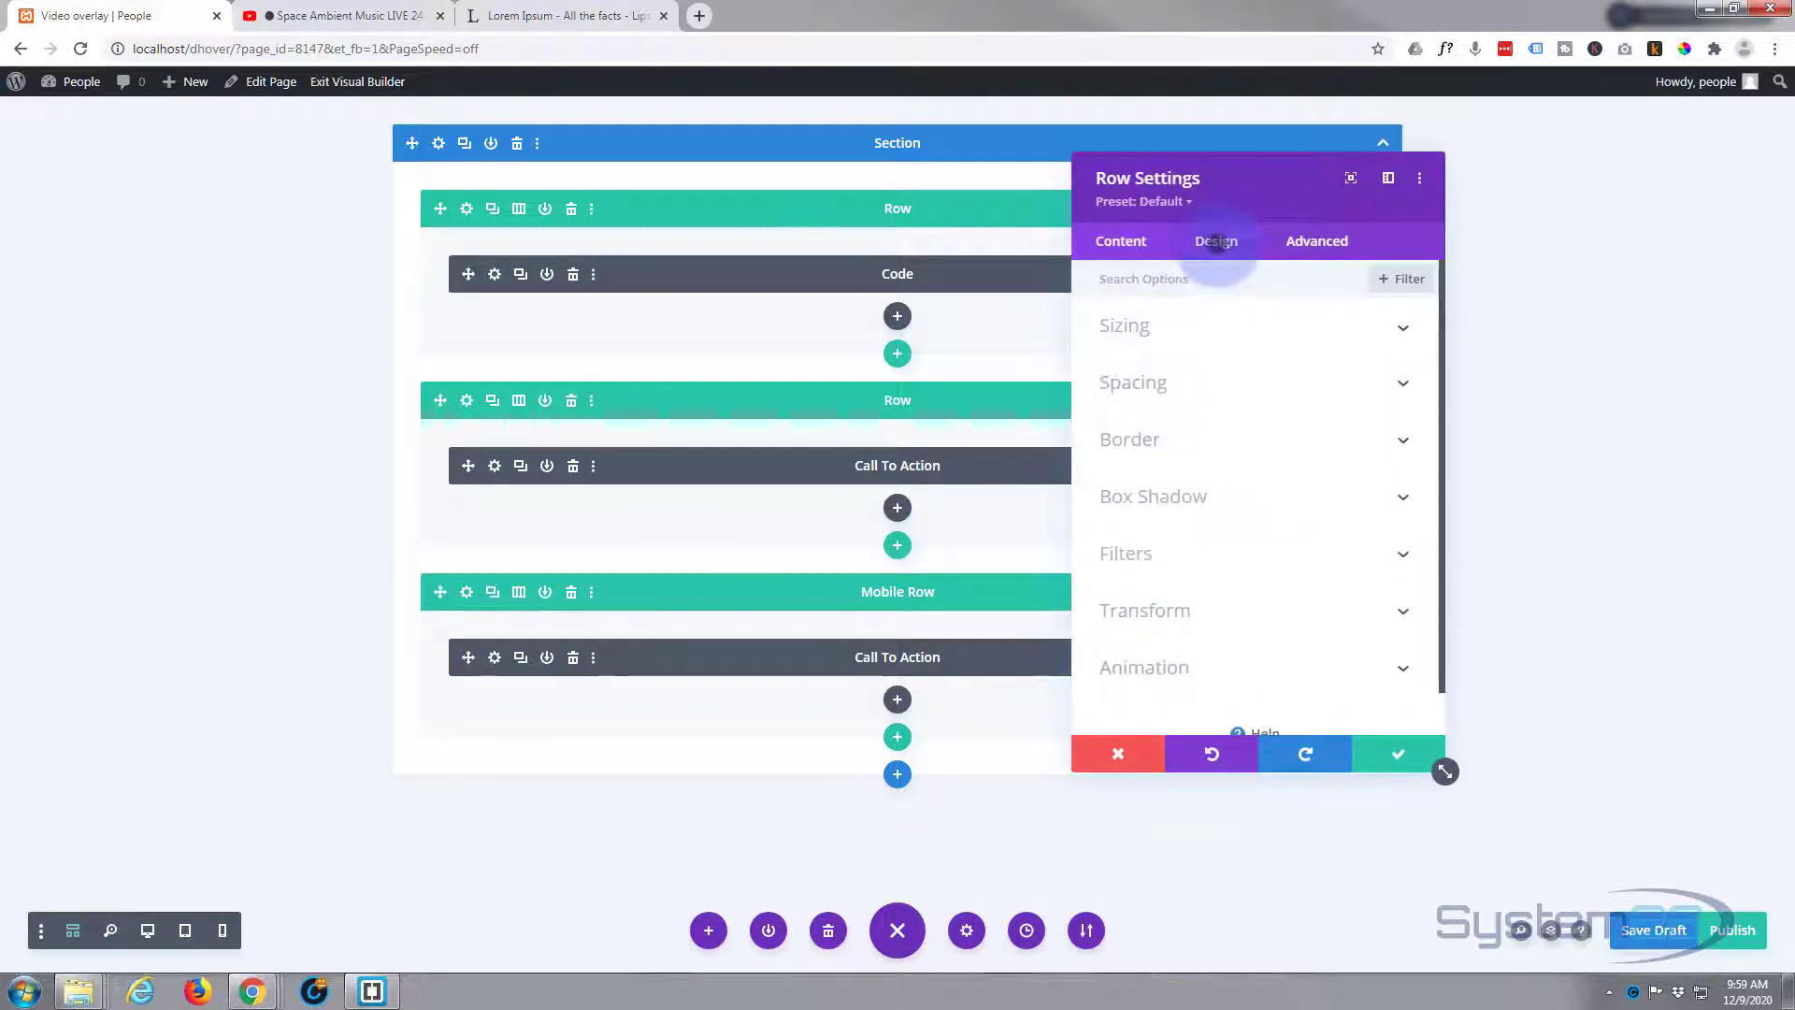
left_click(1251, 330)
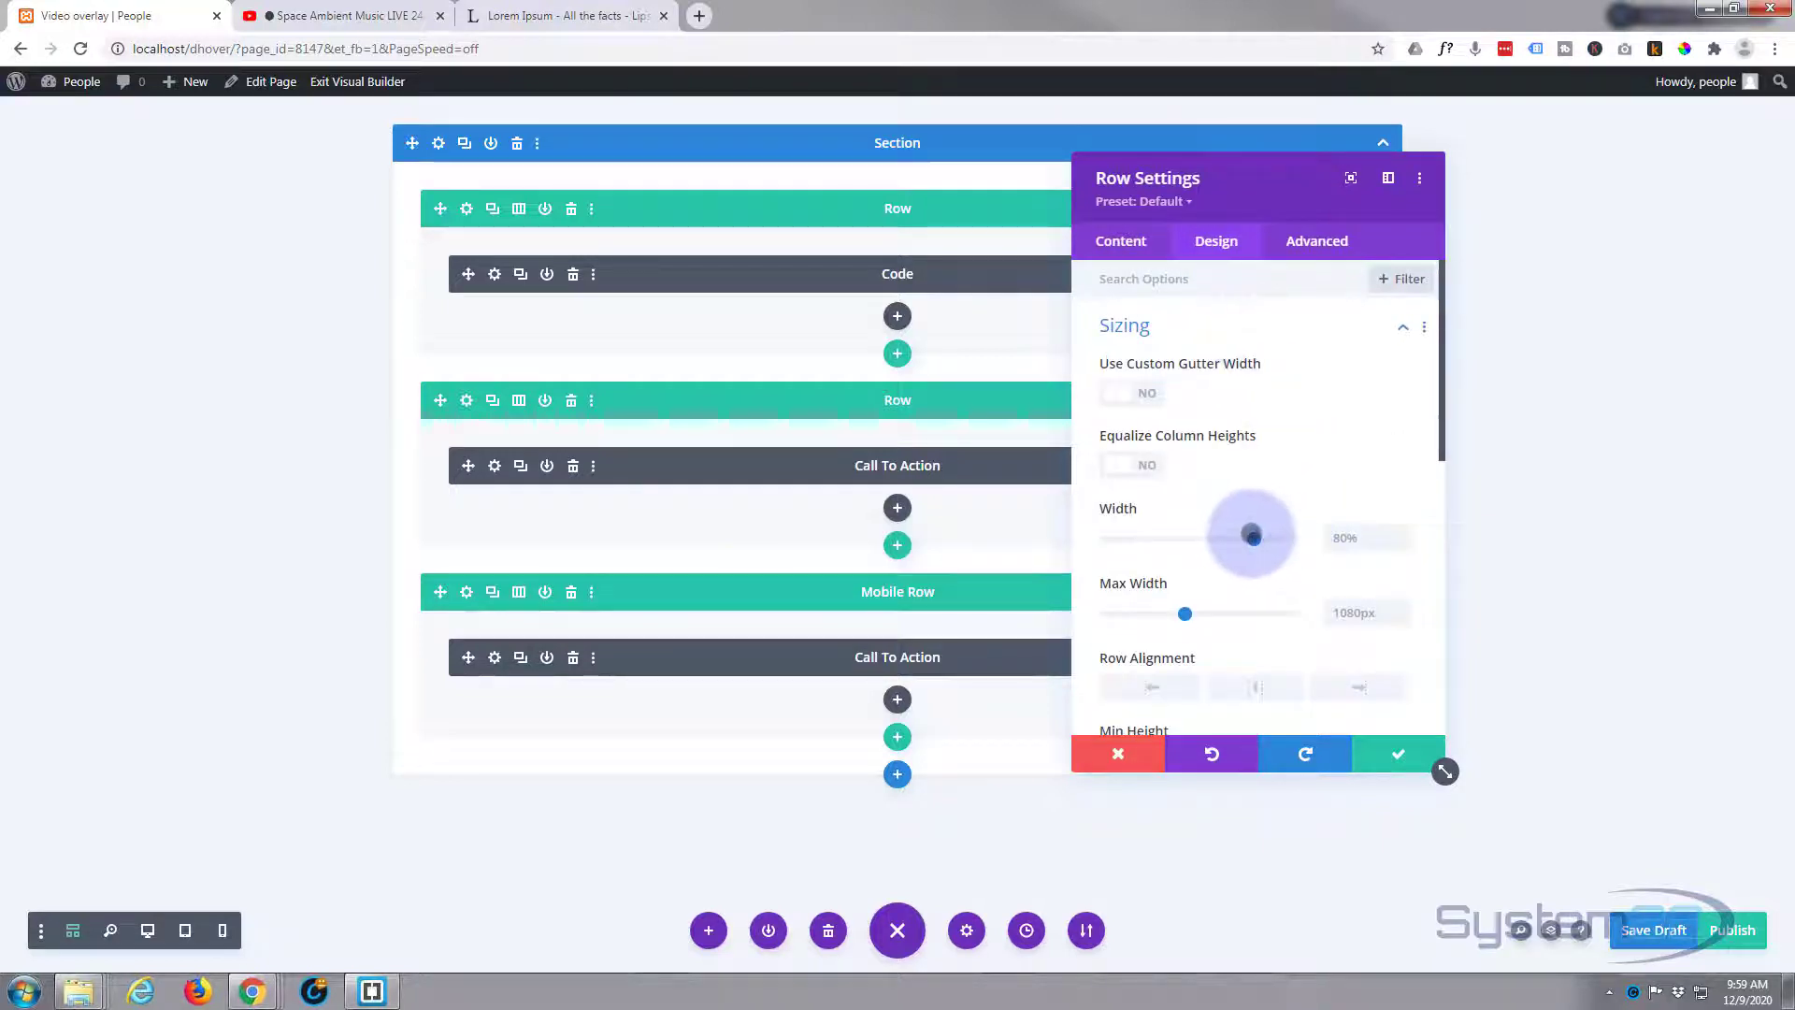
left_click_drag(1251, 537, 1320, 537)
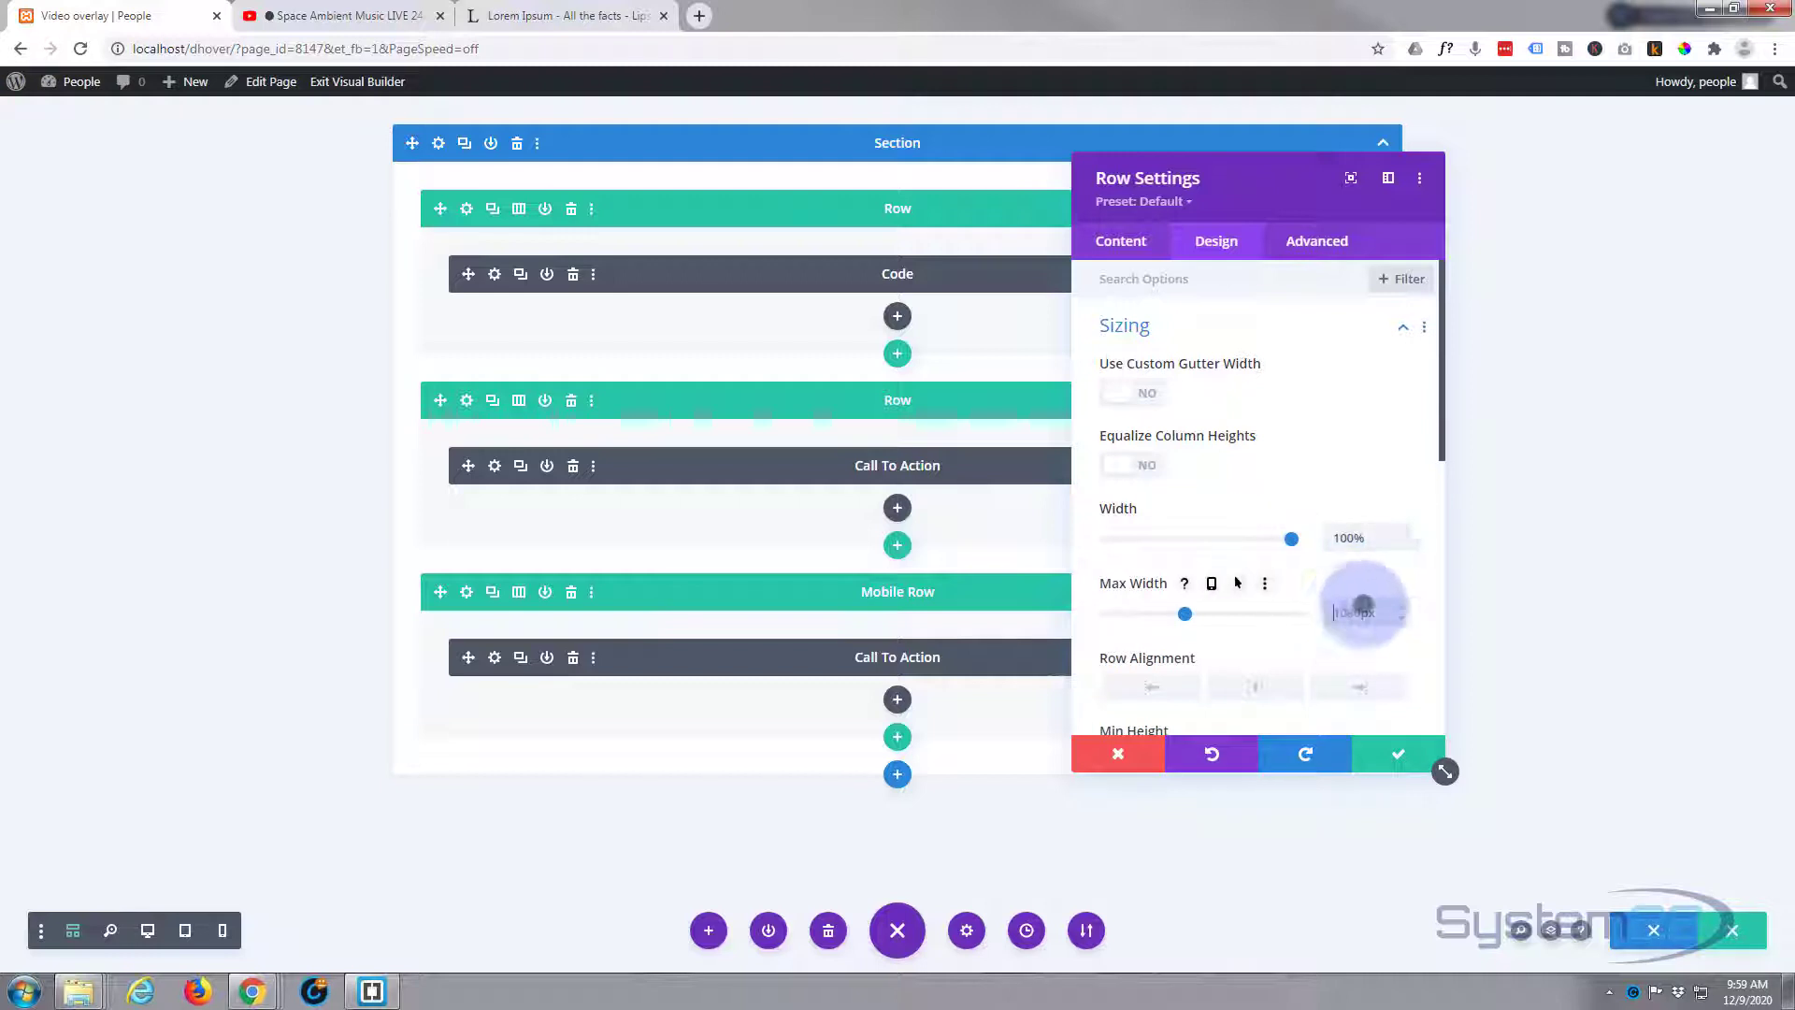
key("Tab")
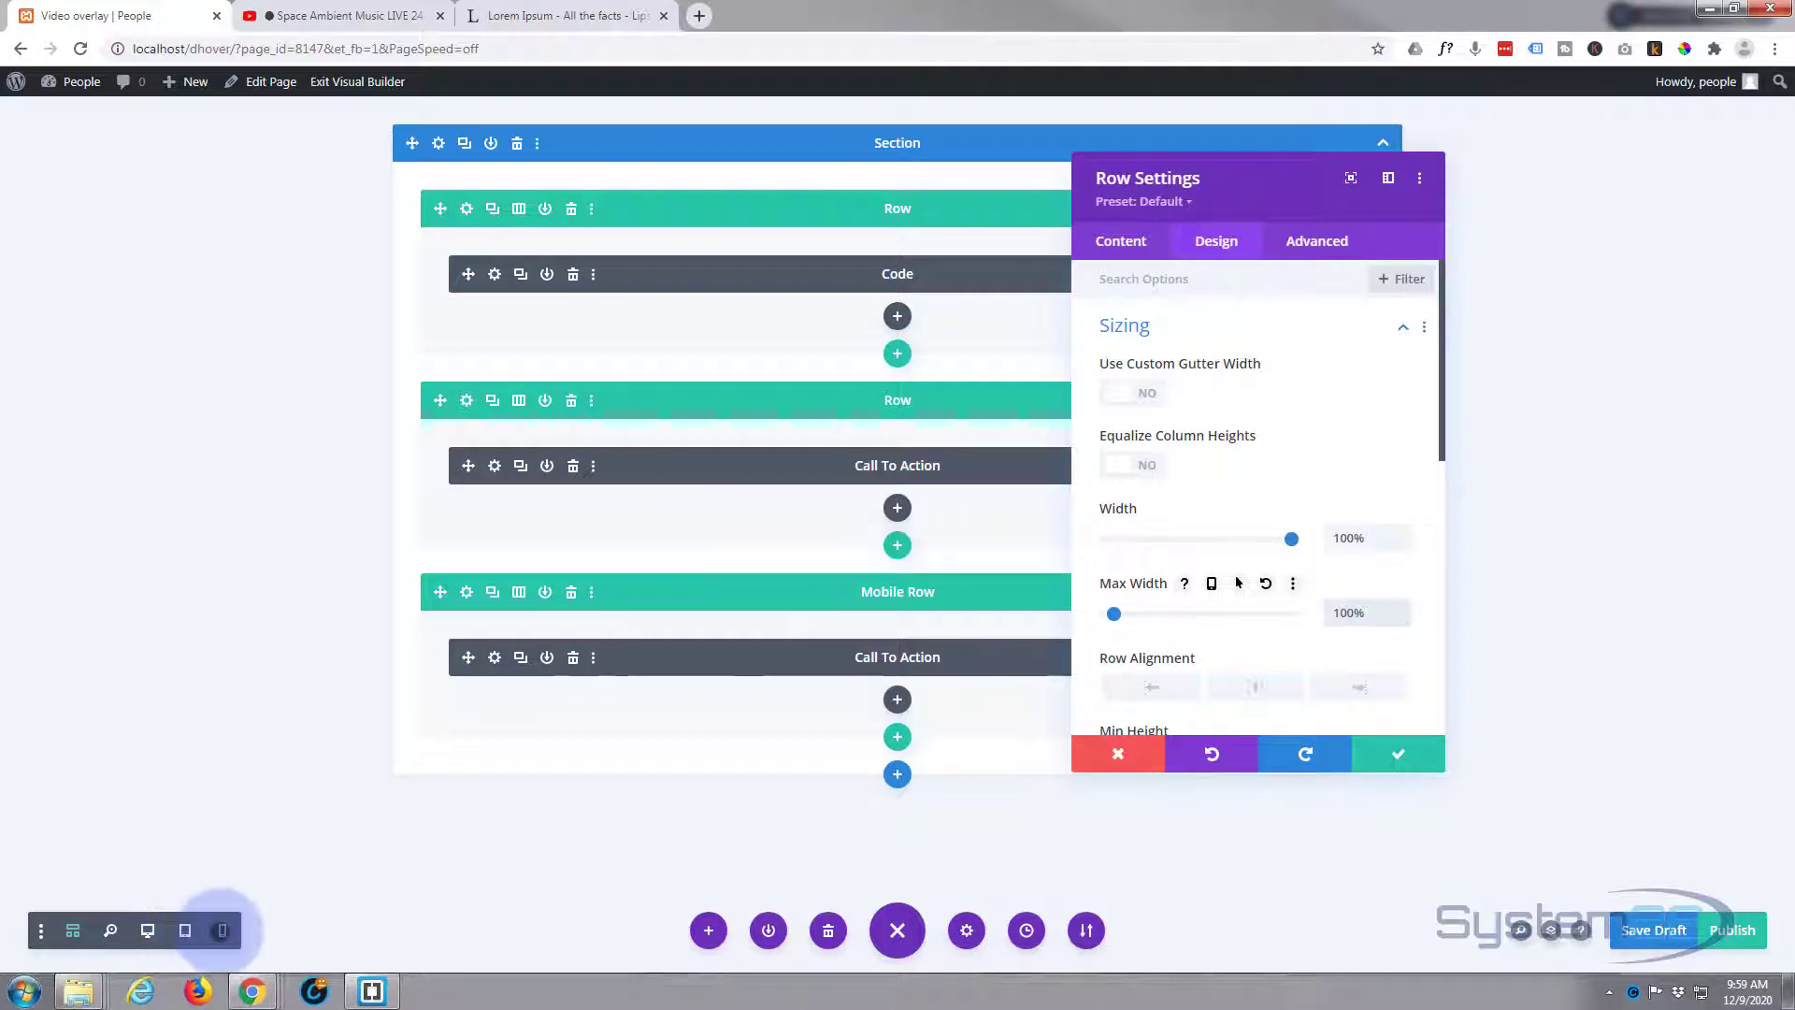
left_click(222, 930)
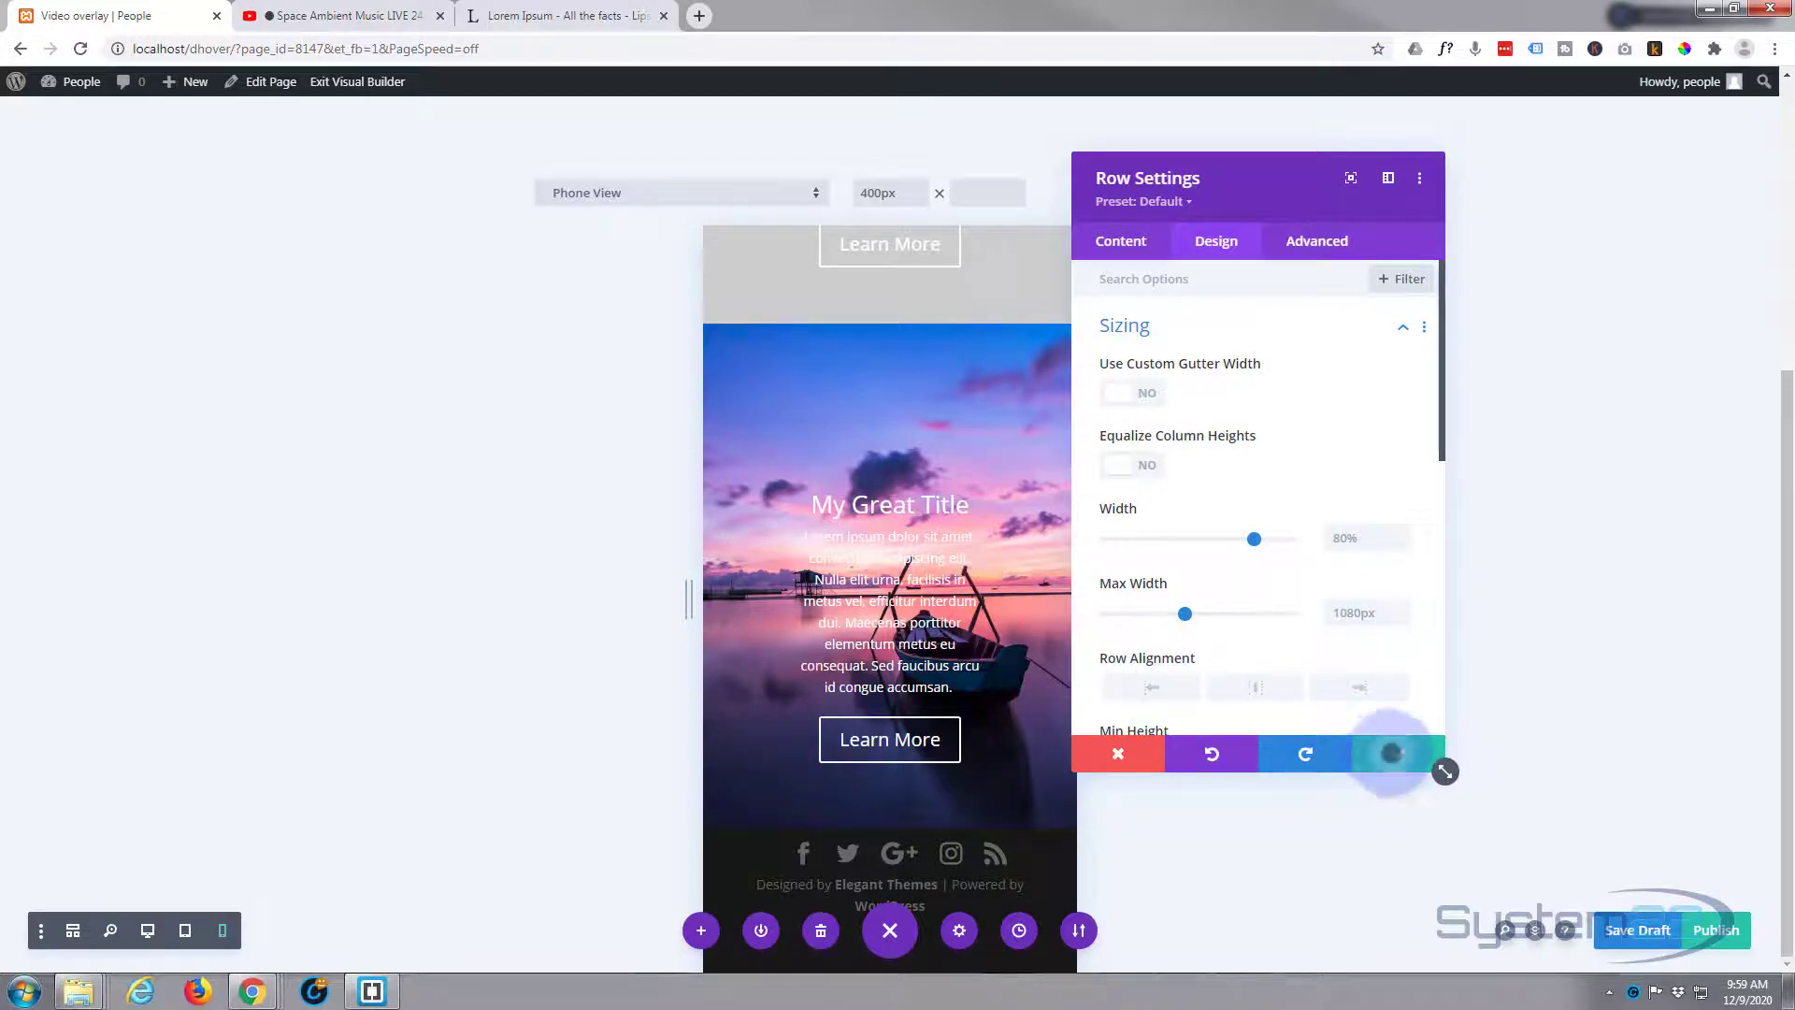
left_click(1391, 754)
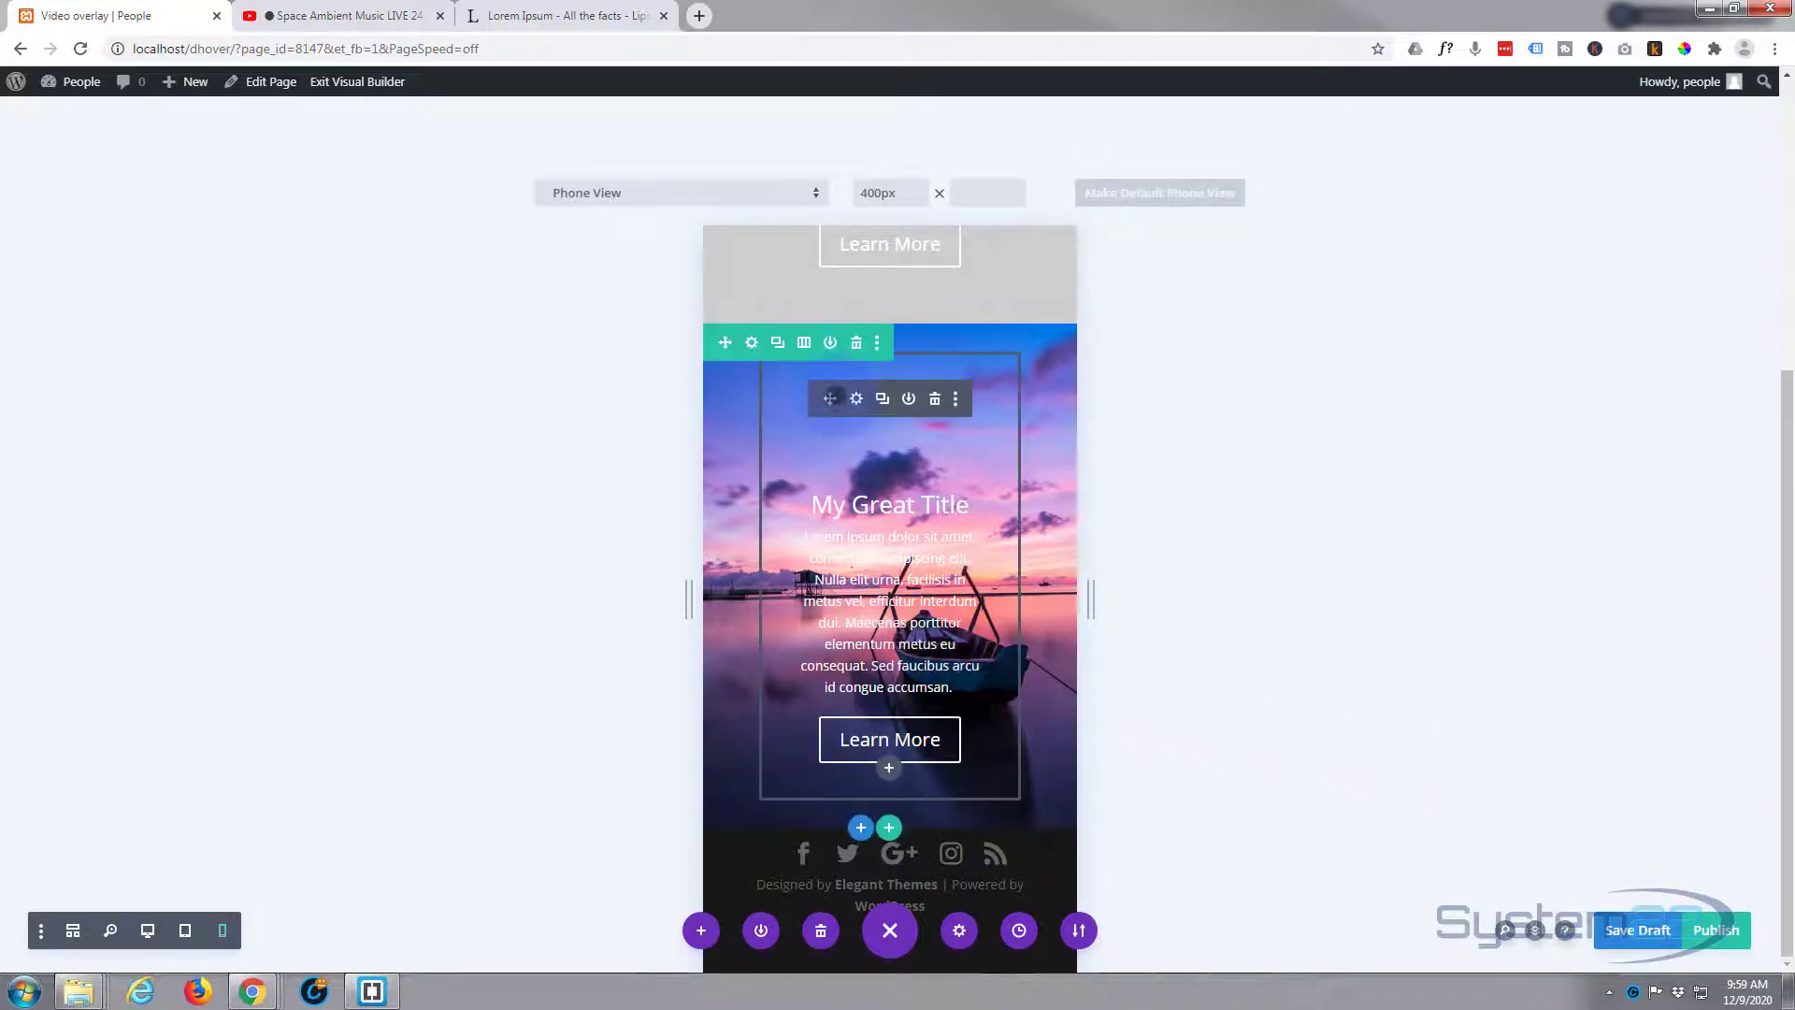
- Set the width of the Mobile Row's Call To Action module to 100% and save the module settings
left_click(855, 399)
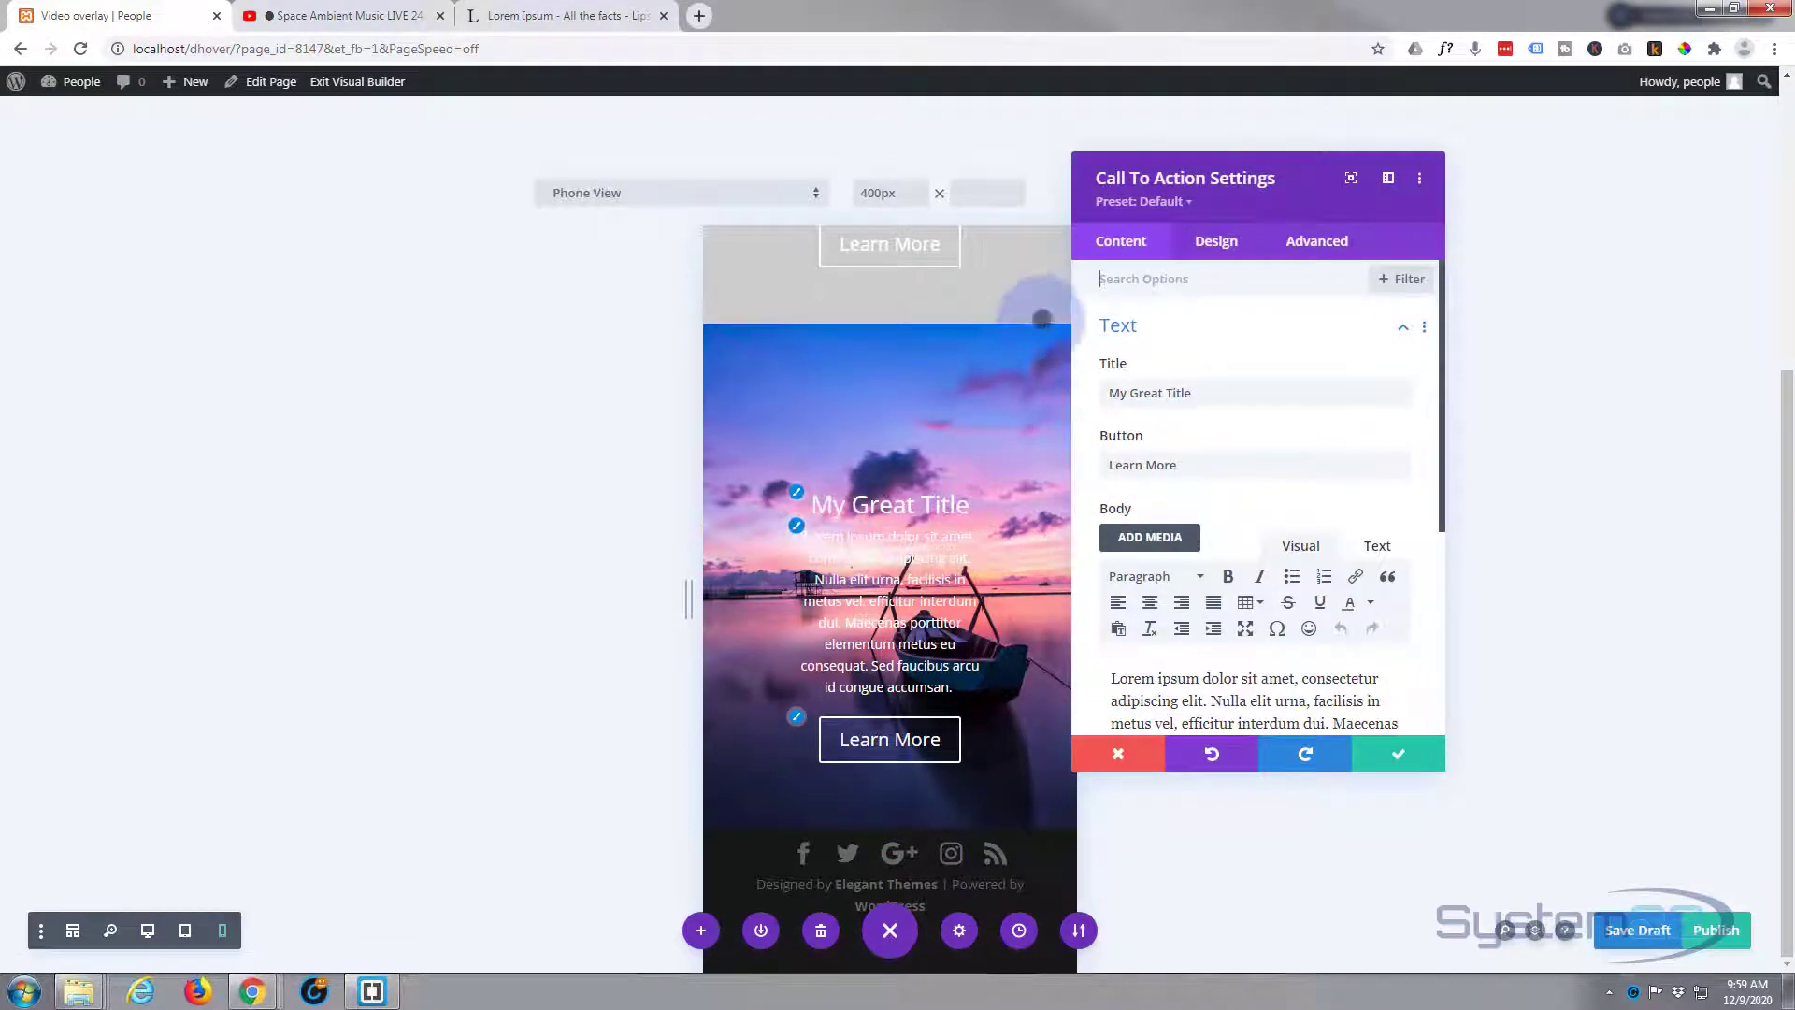
left_click(1222, 241)
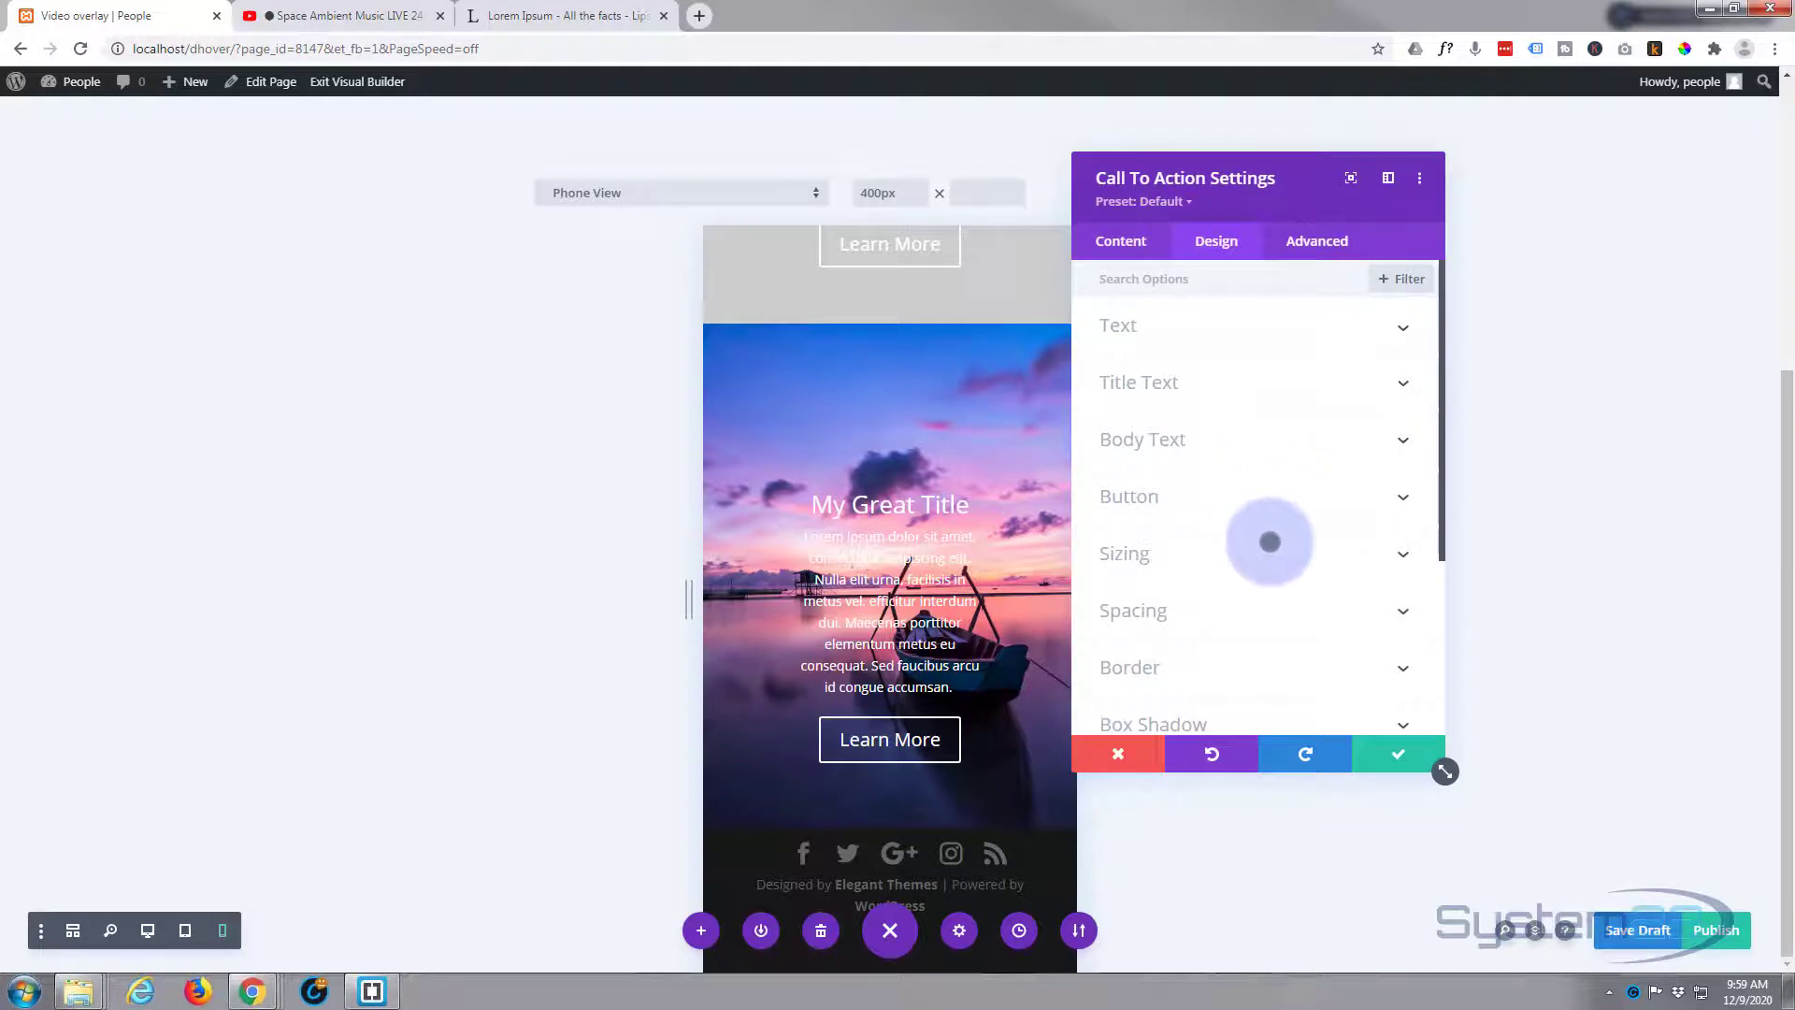
left_click(1258, 554)
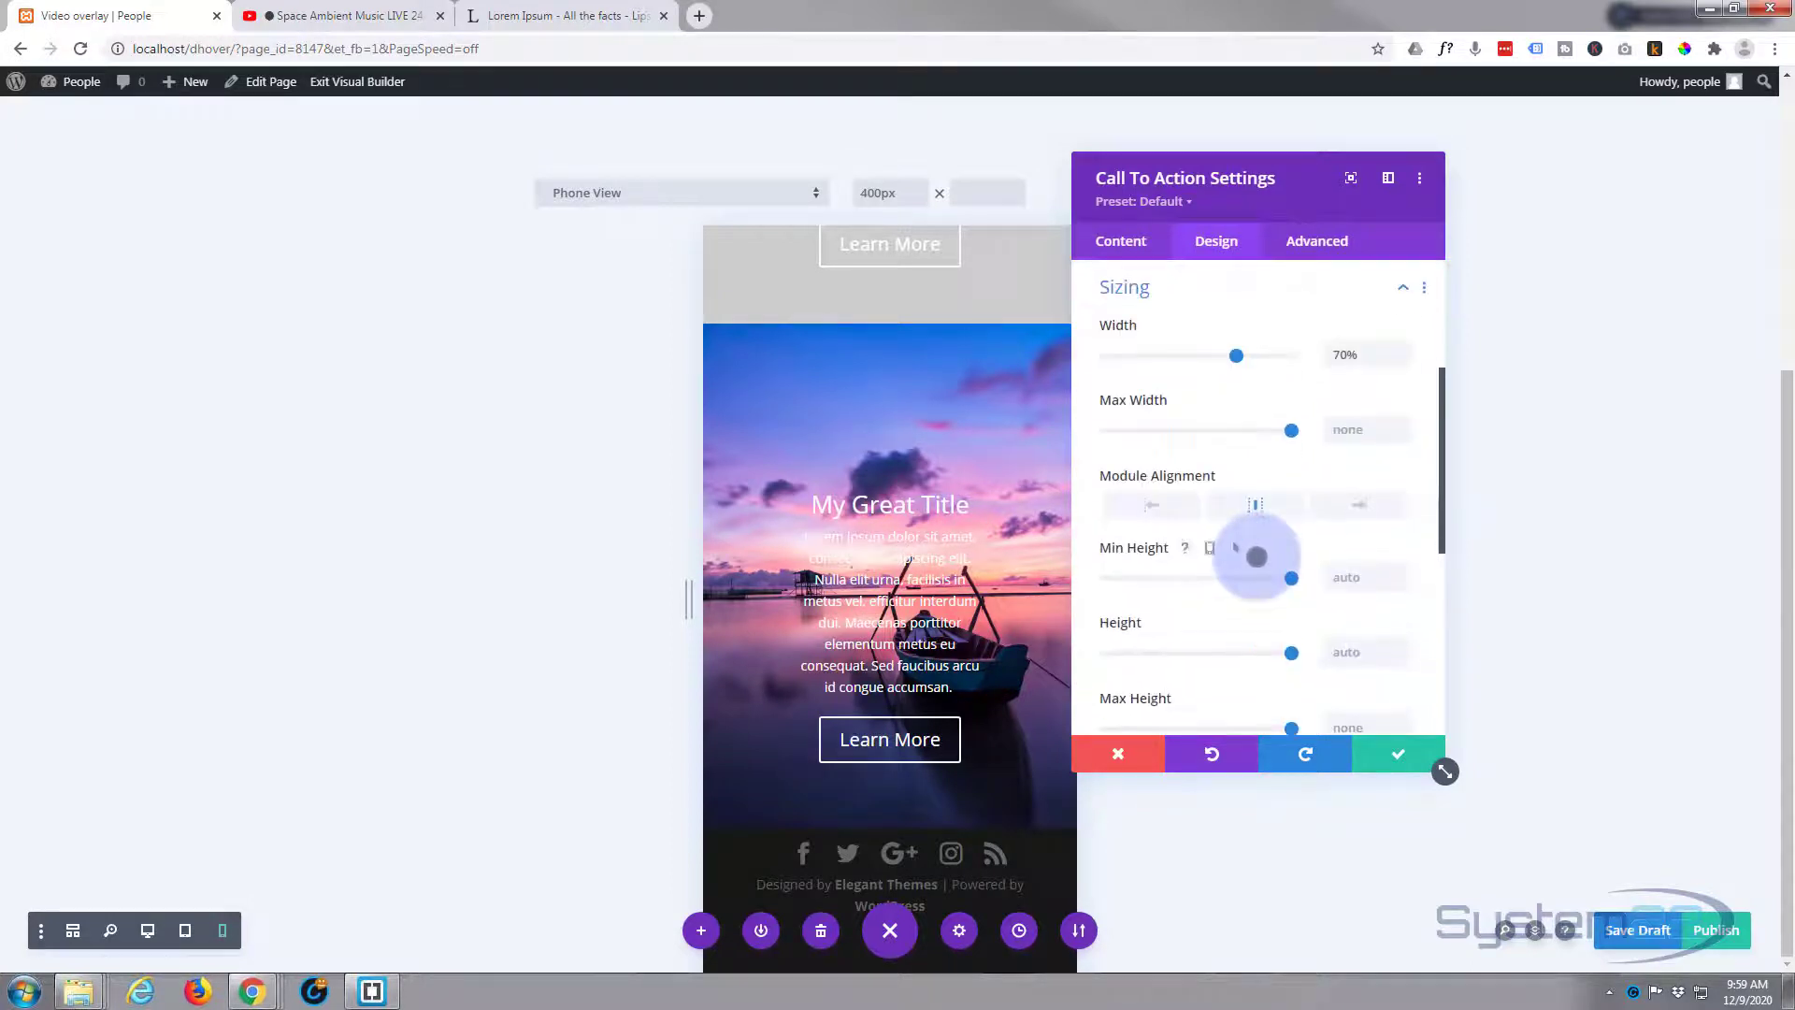
left_click_drag(1236, 356, 1295, 354)
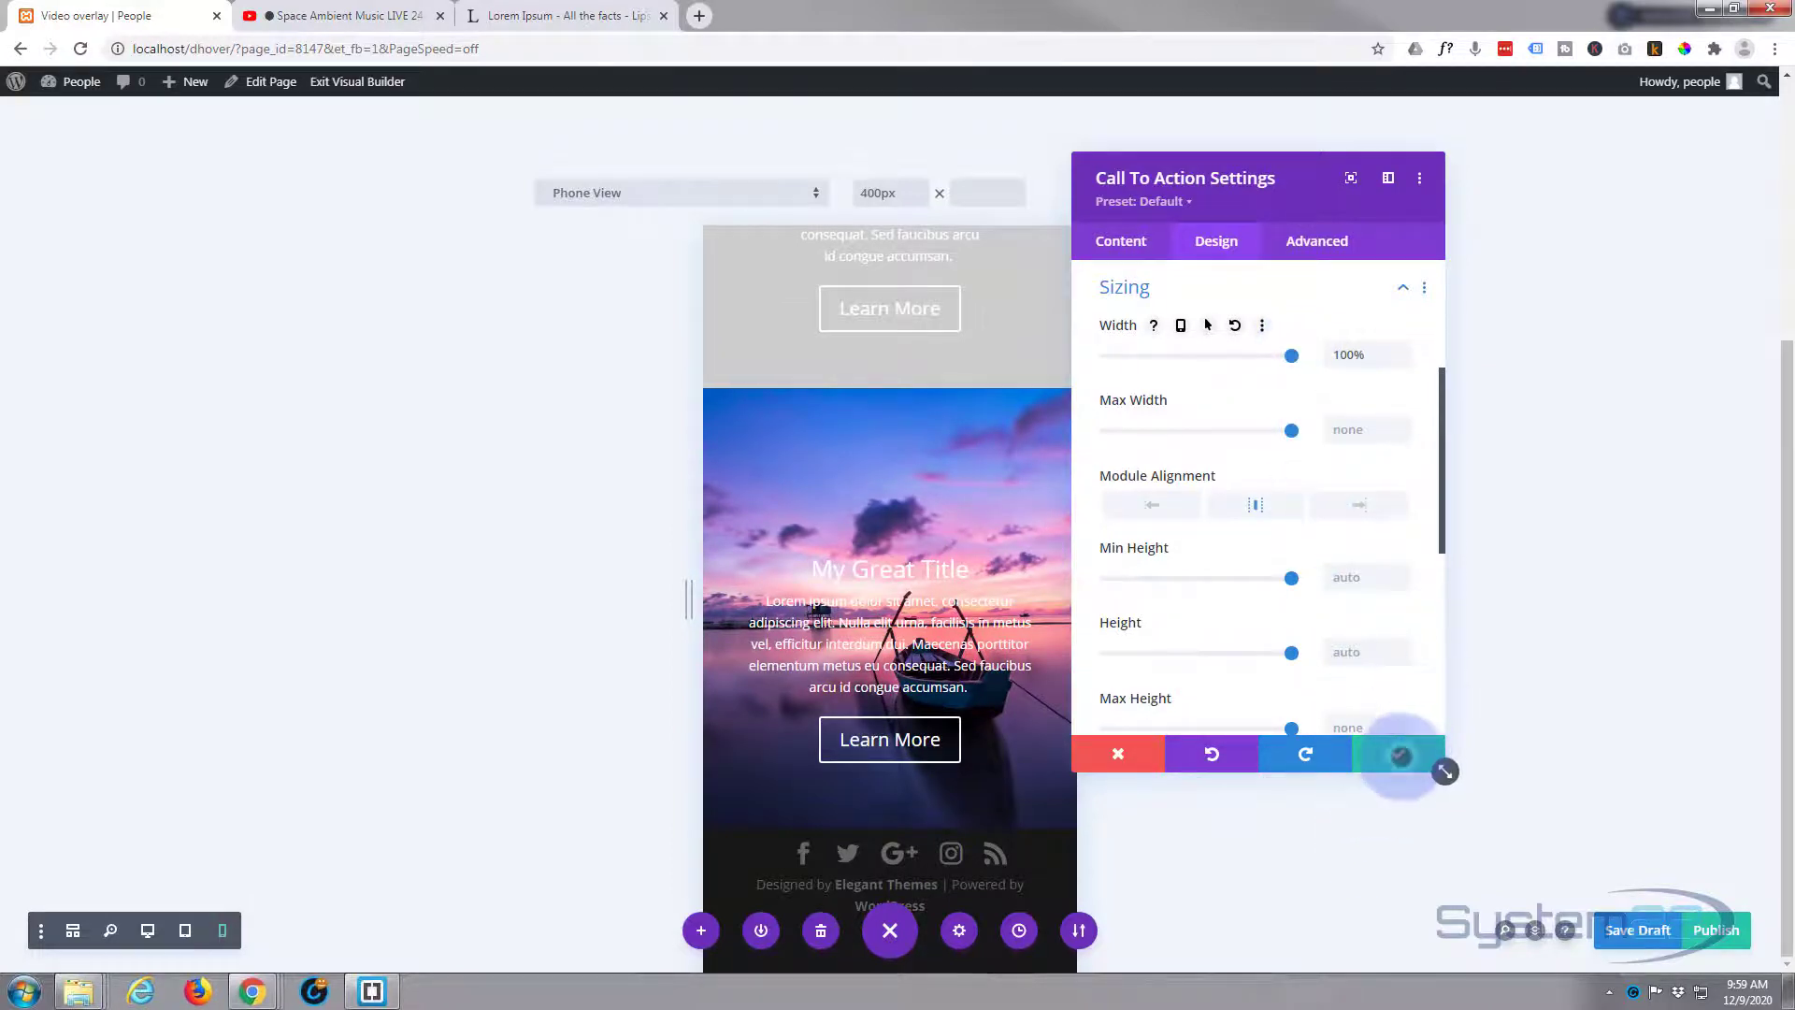
left_click(1400, 756)
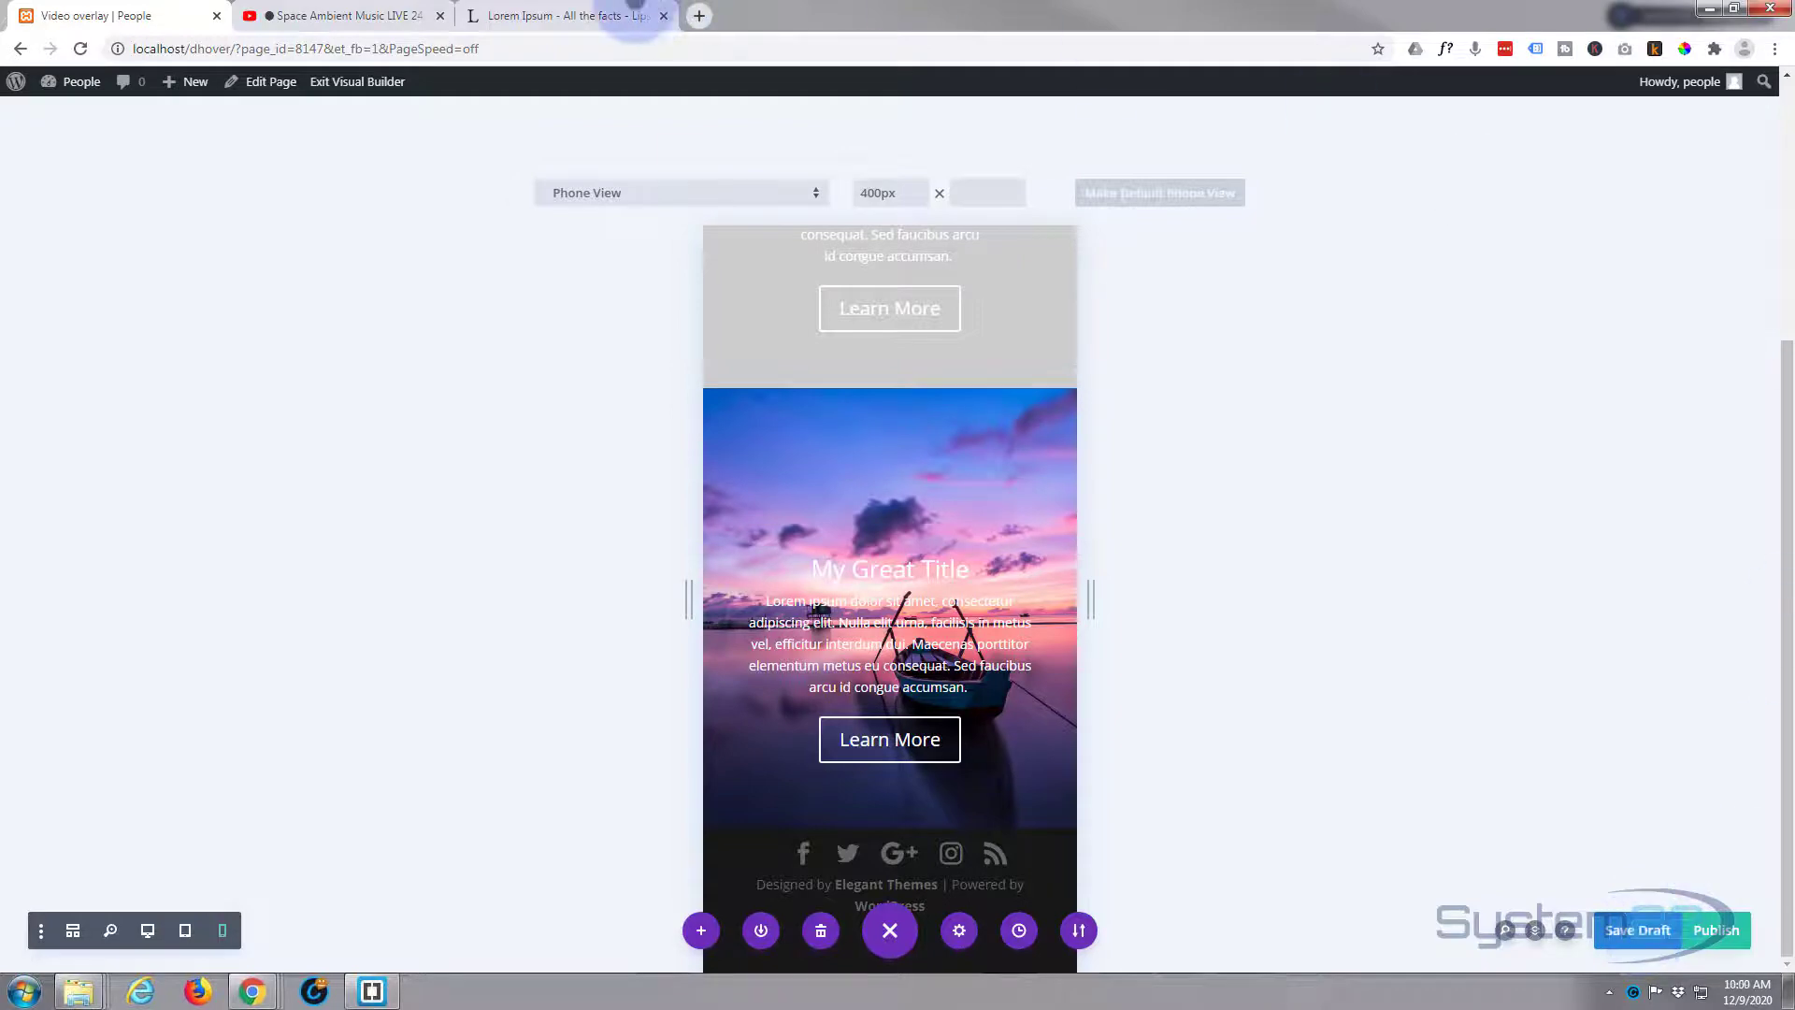
- Exit the Visual Builder and check the live page in phone emulation and as an iPad at 100% zoom, then close the developer tools
left_click(348, 82)
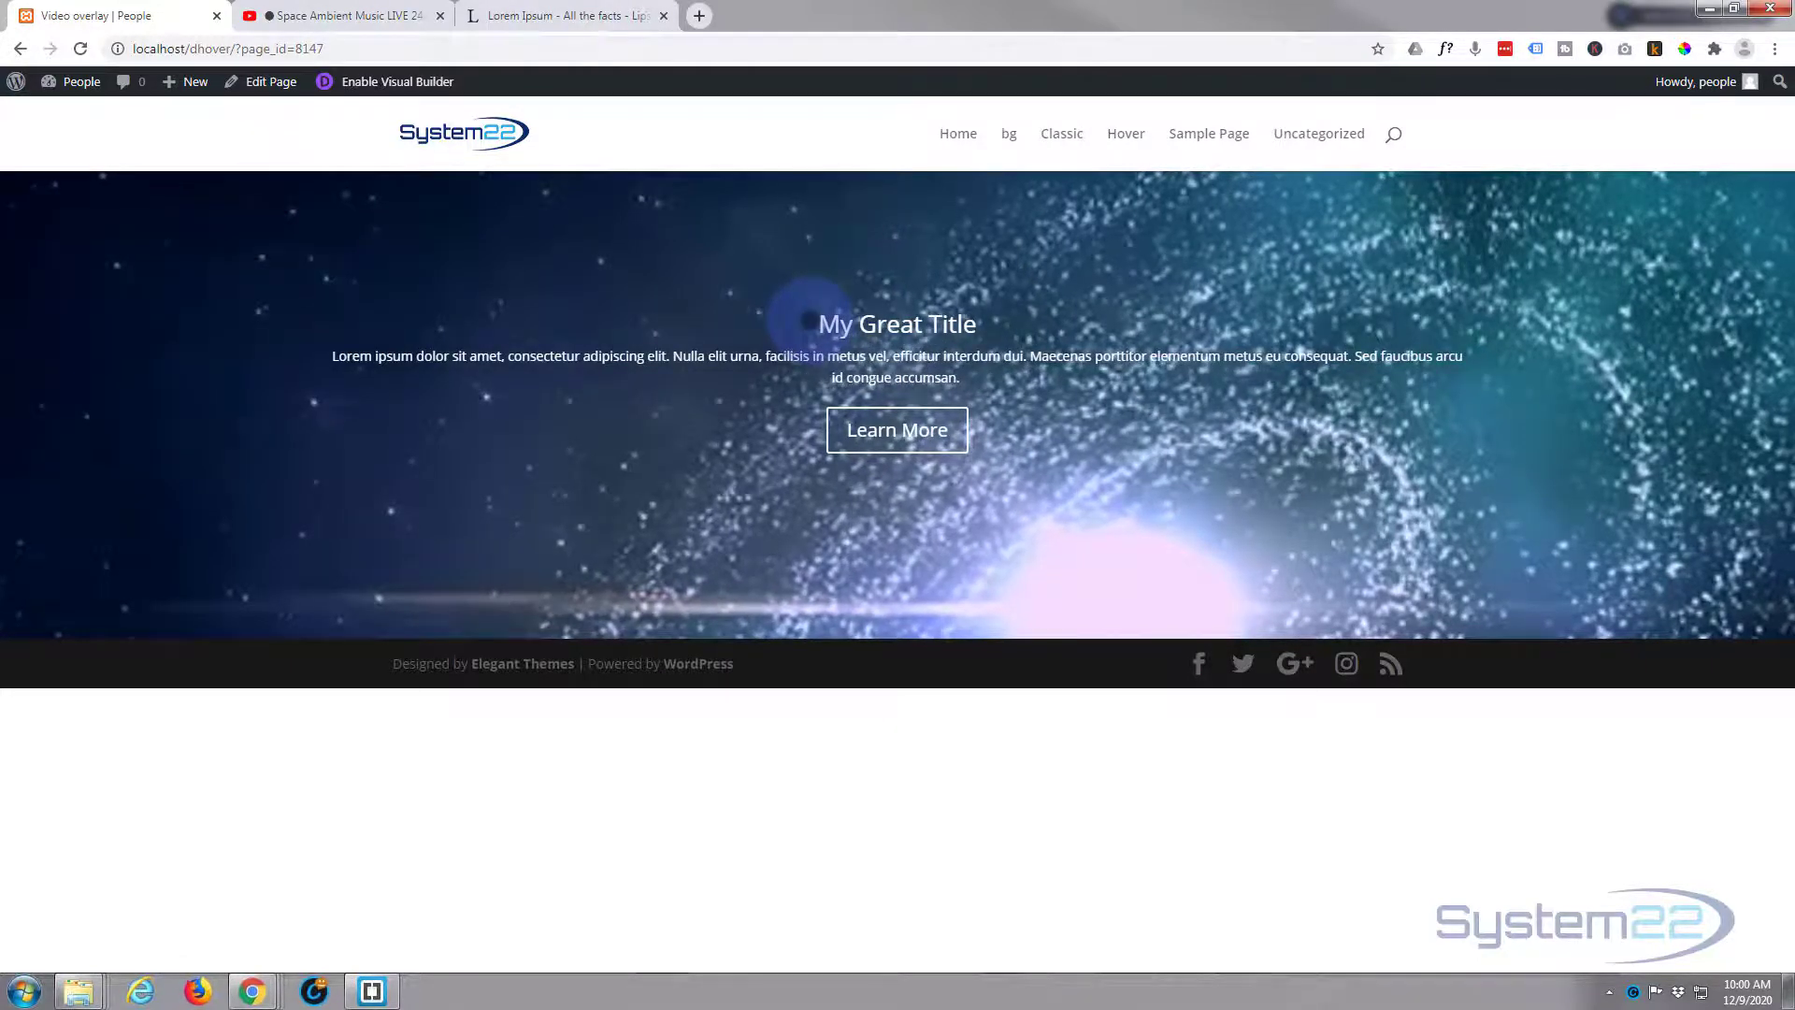
key("ctrl+shift+i")
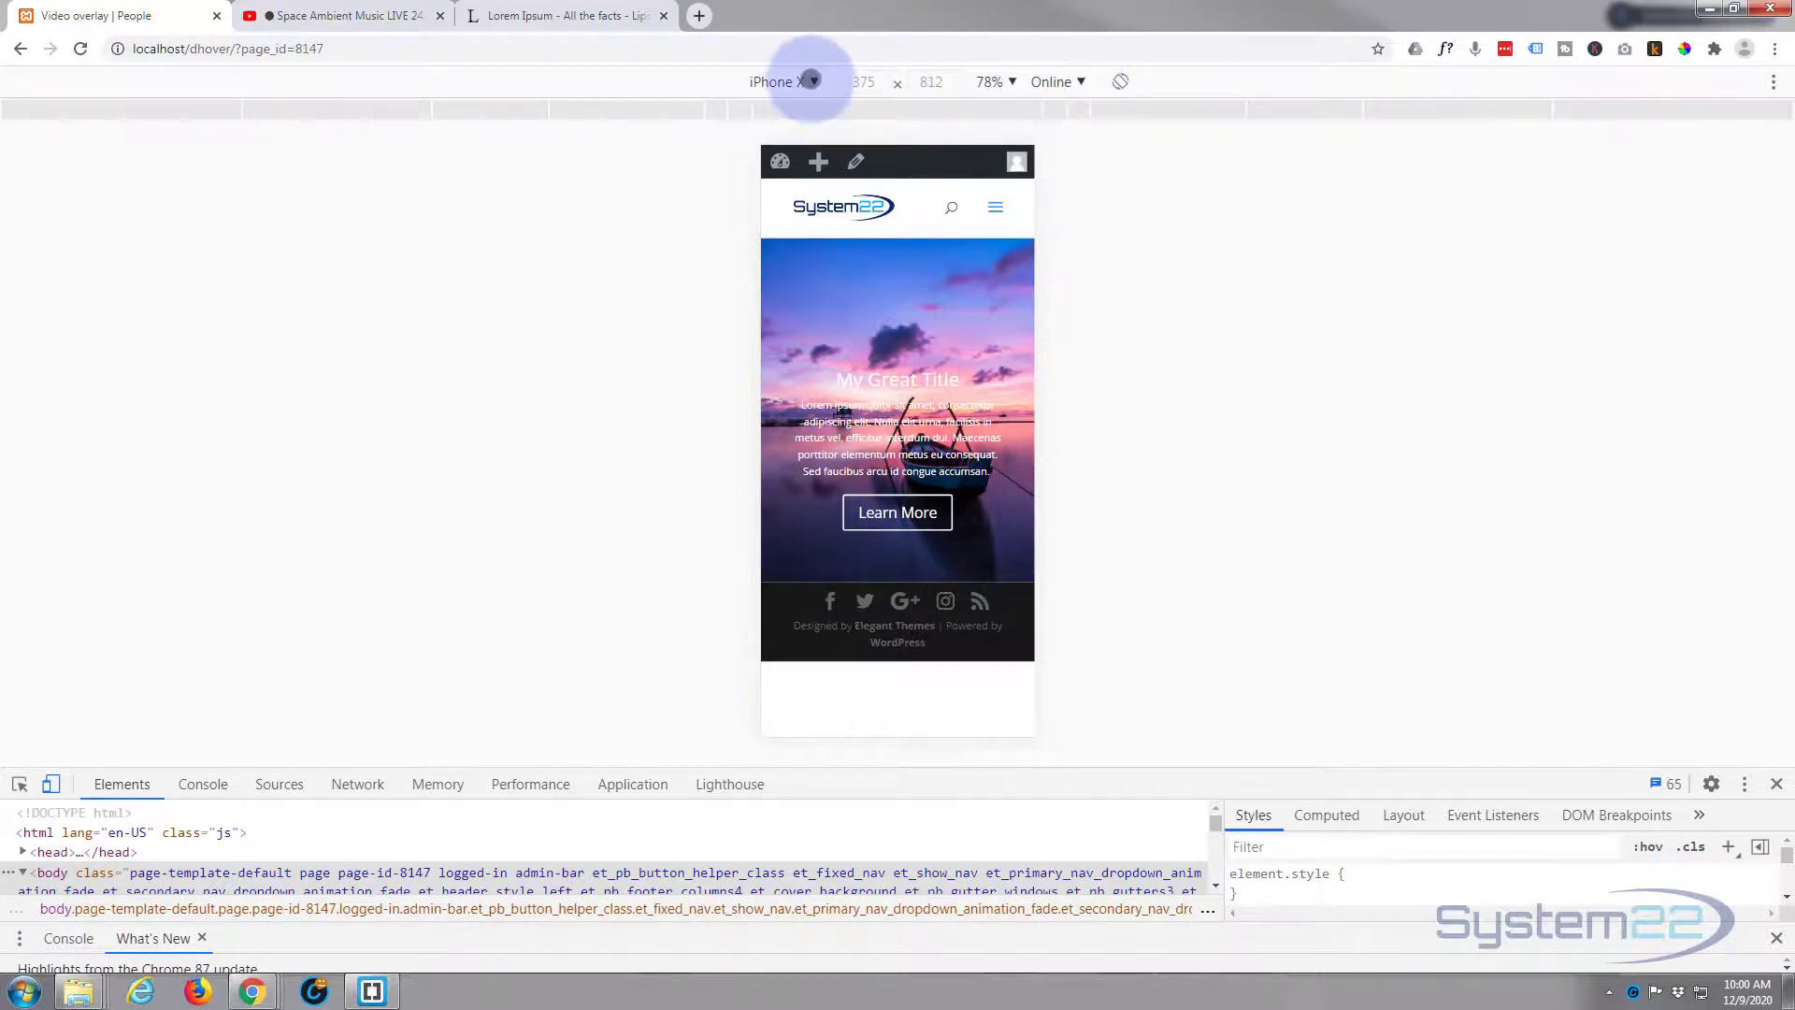
left_click(811, 81)
left_click(785, 320)
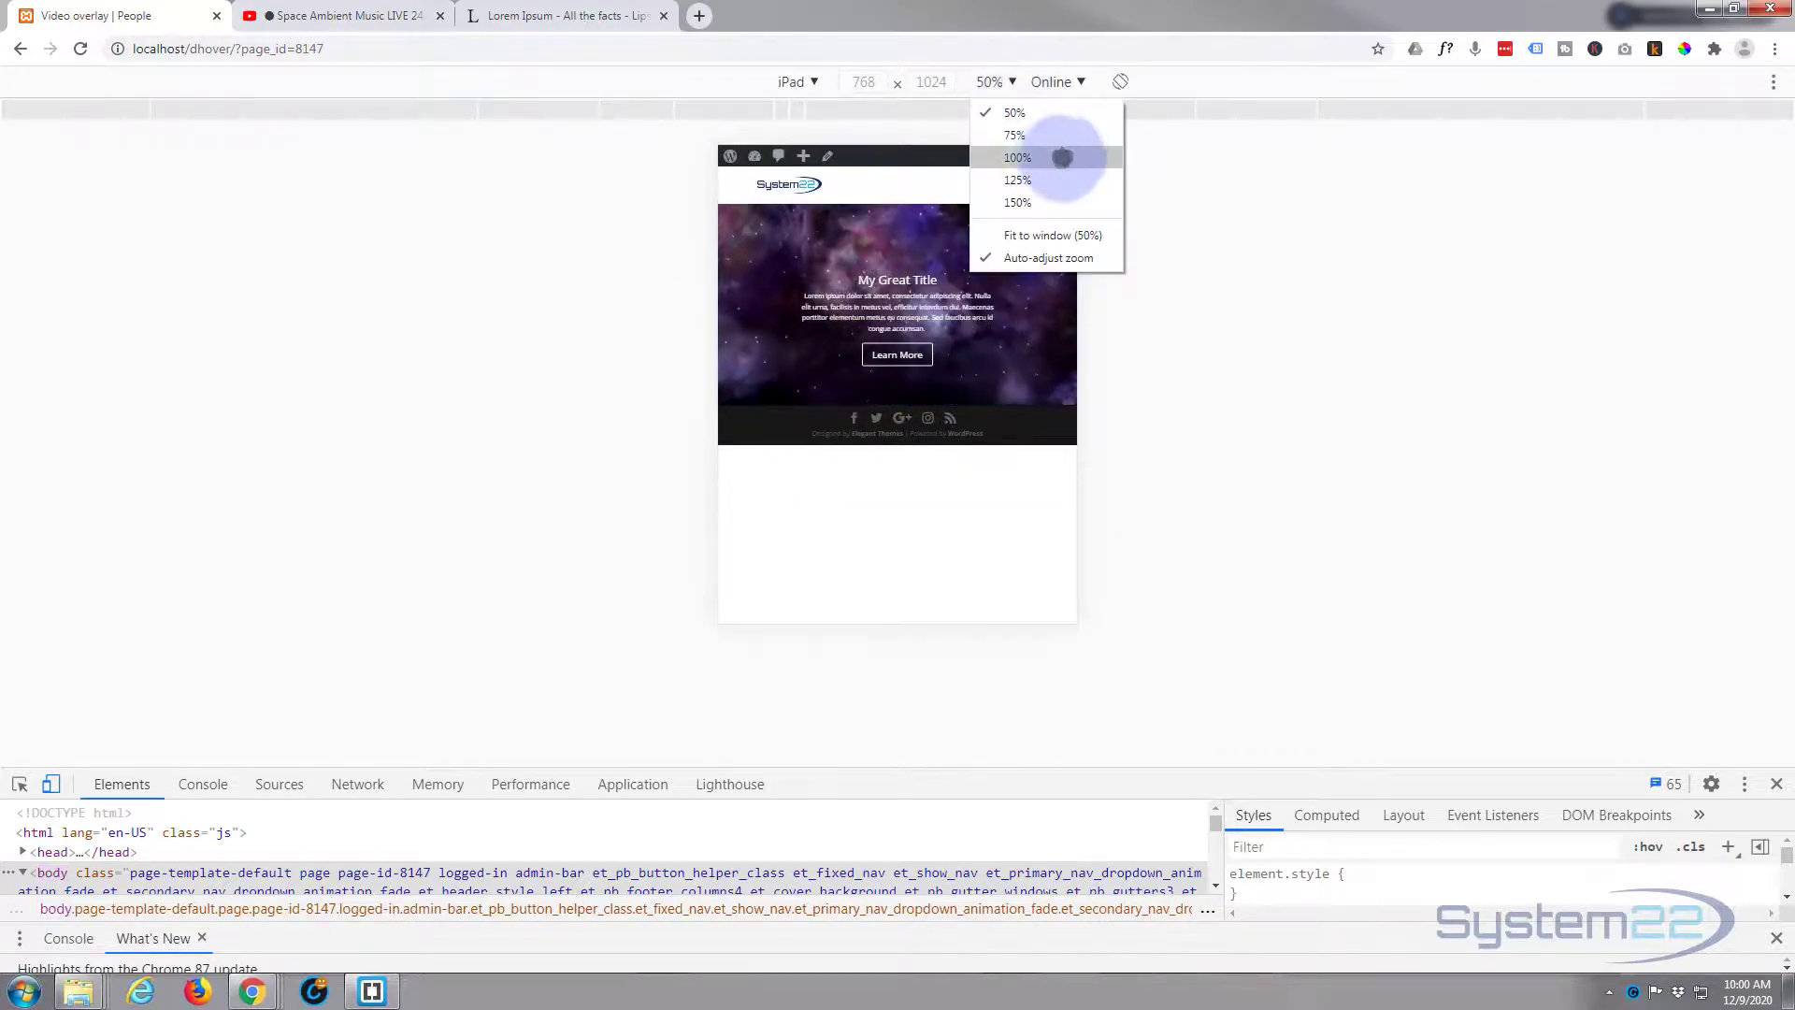
left_click(1056, 154)
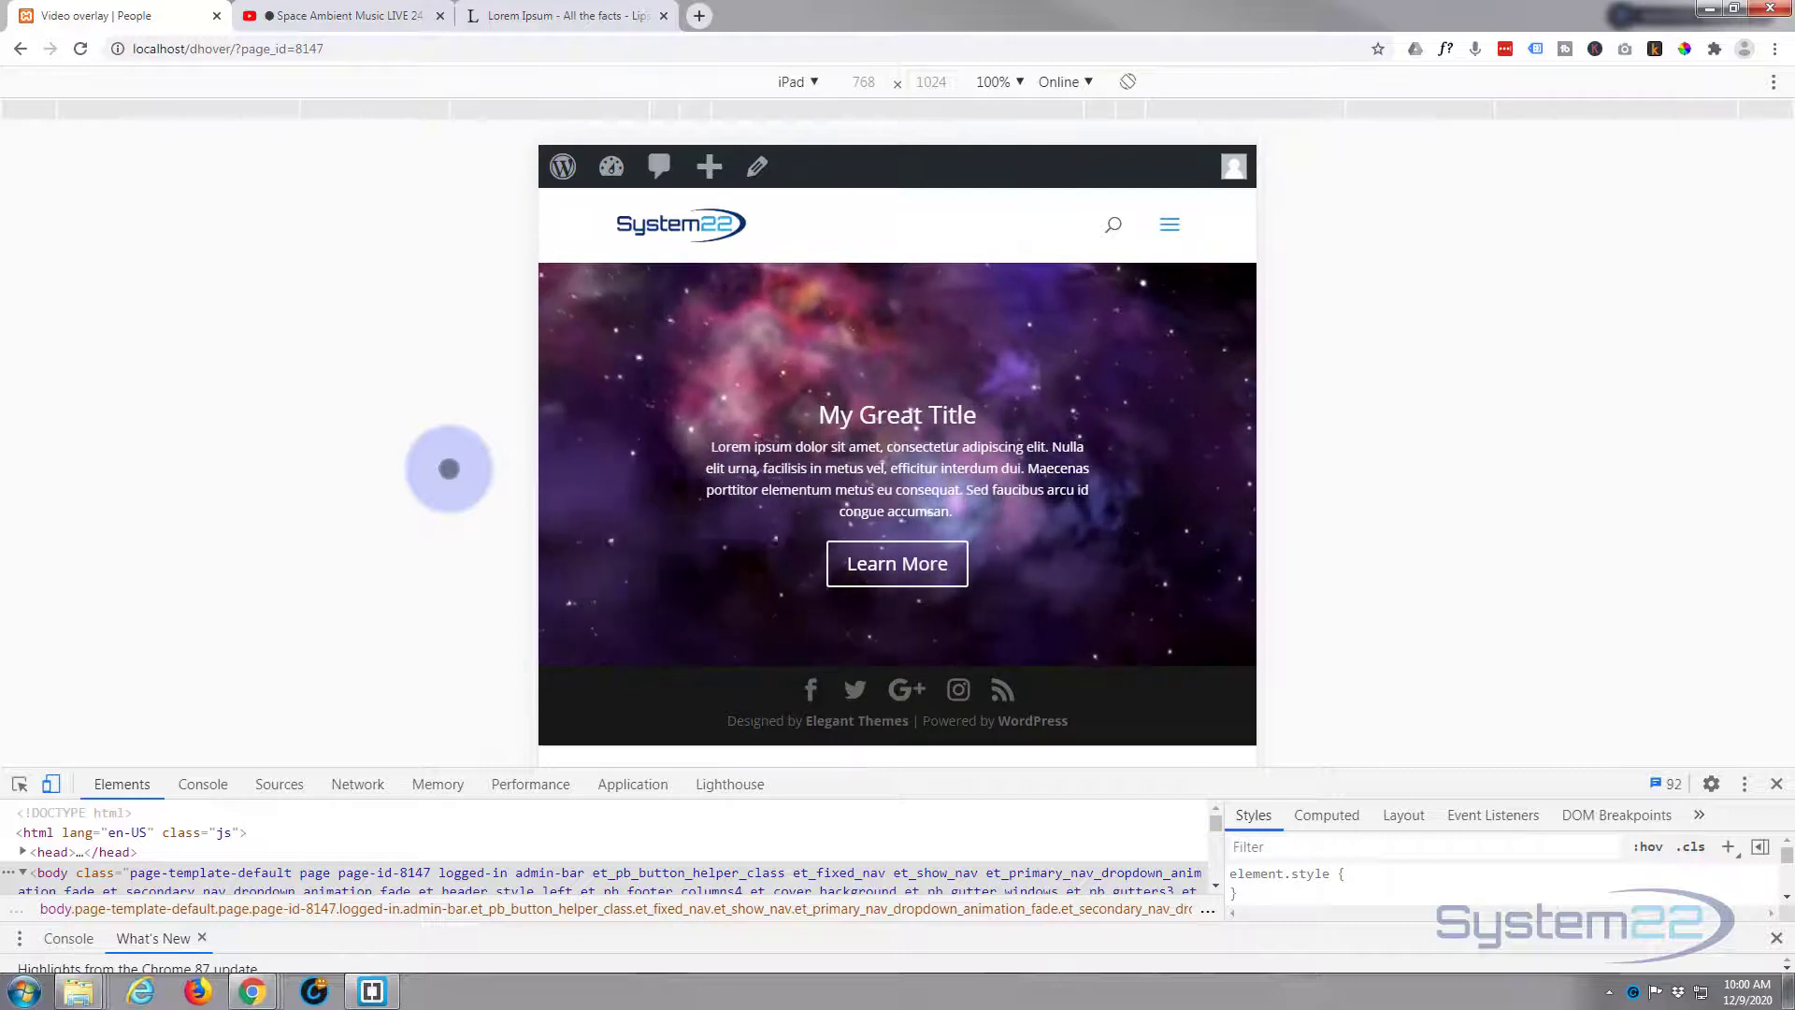
key("F12")
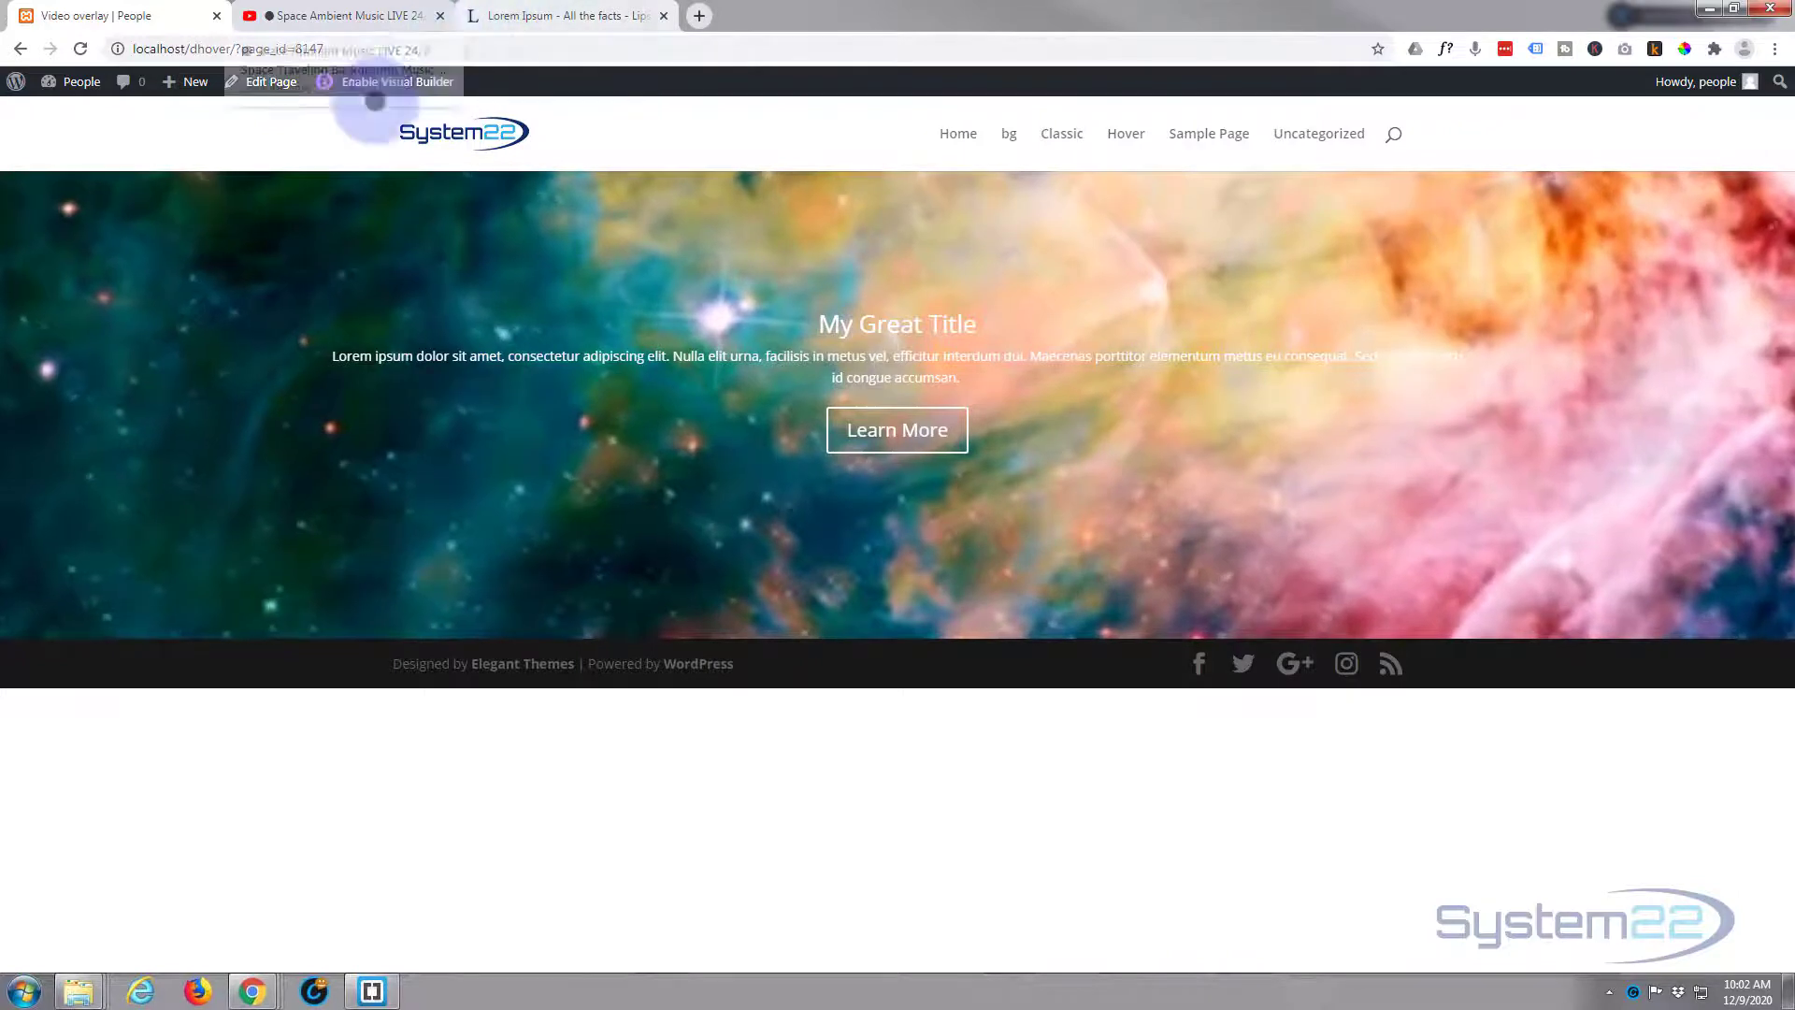
- Reopen the page in the Visual Builder and view the middle Call To Action row's background colour settings with the desktop preview
left_click(393, 81)
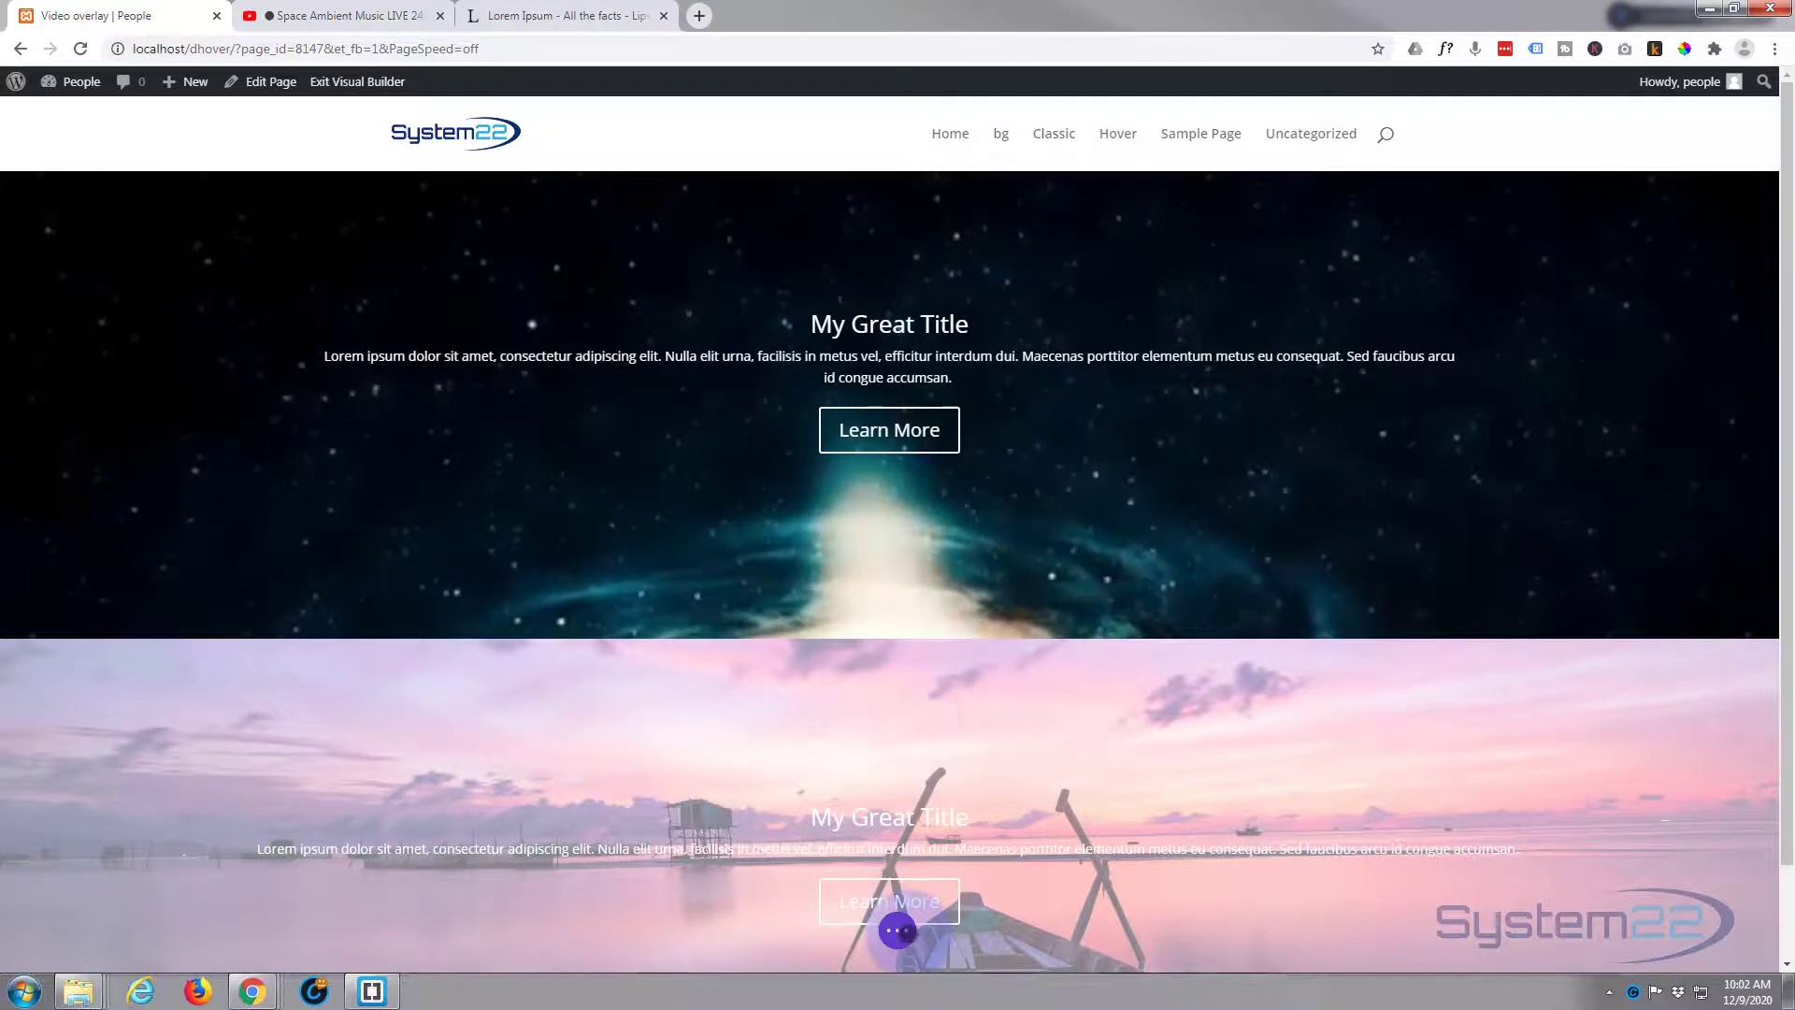
left_click(890, 930)
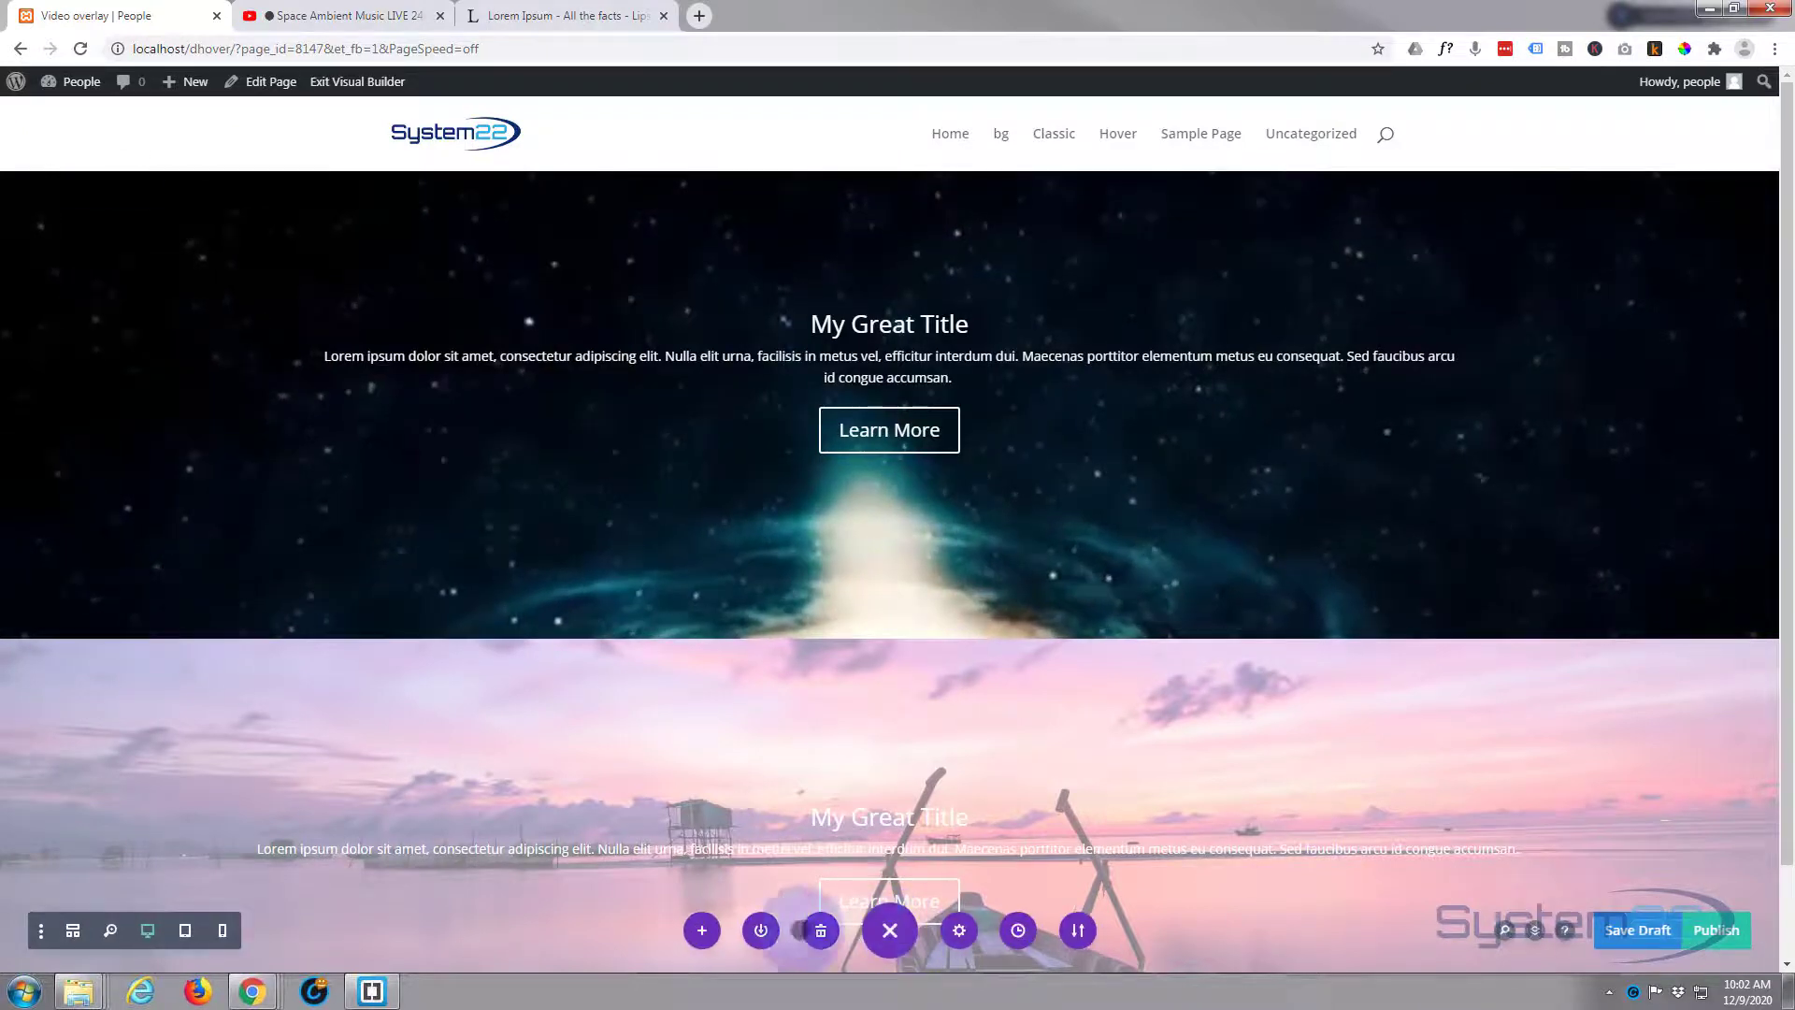
left_click(72, 930)
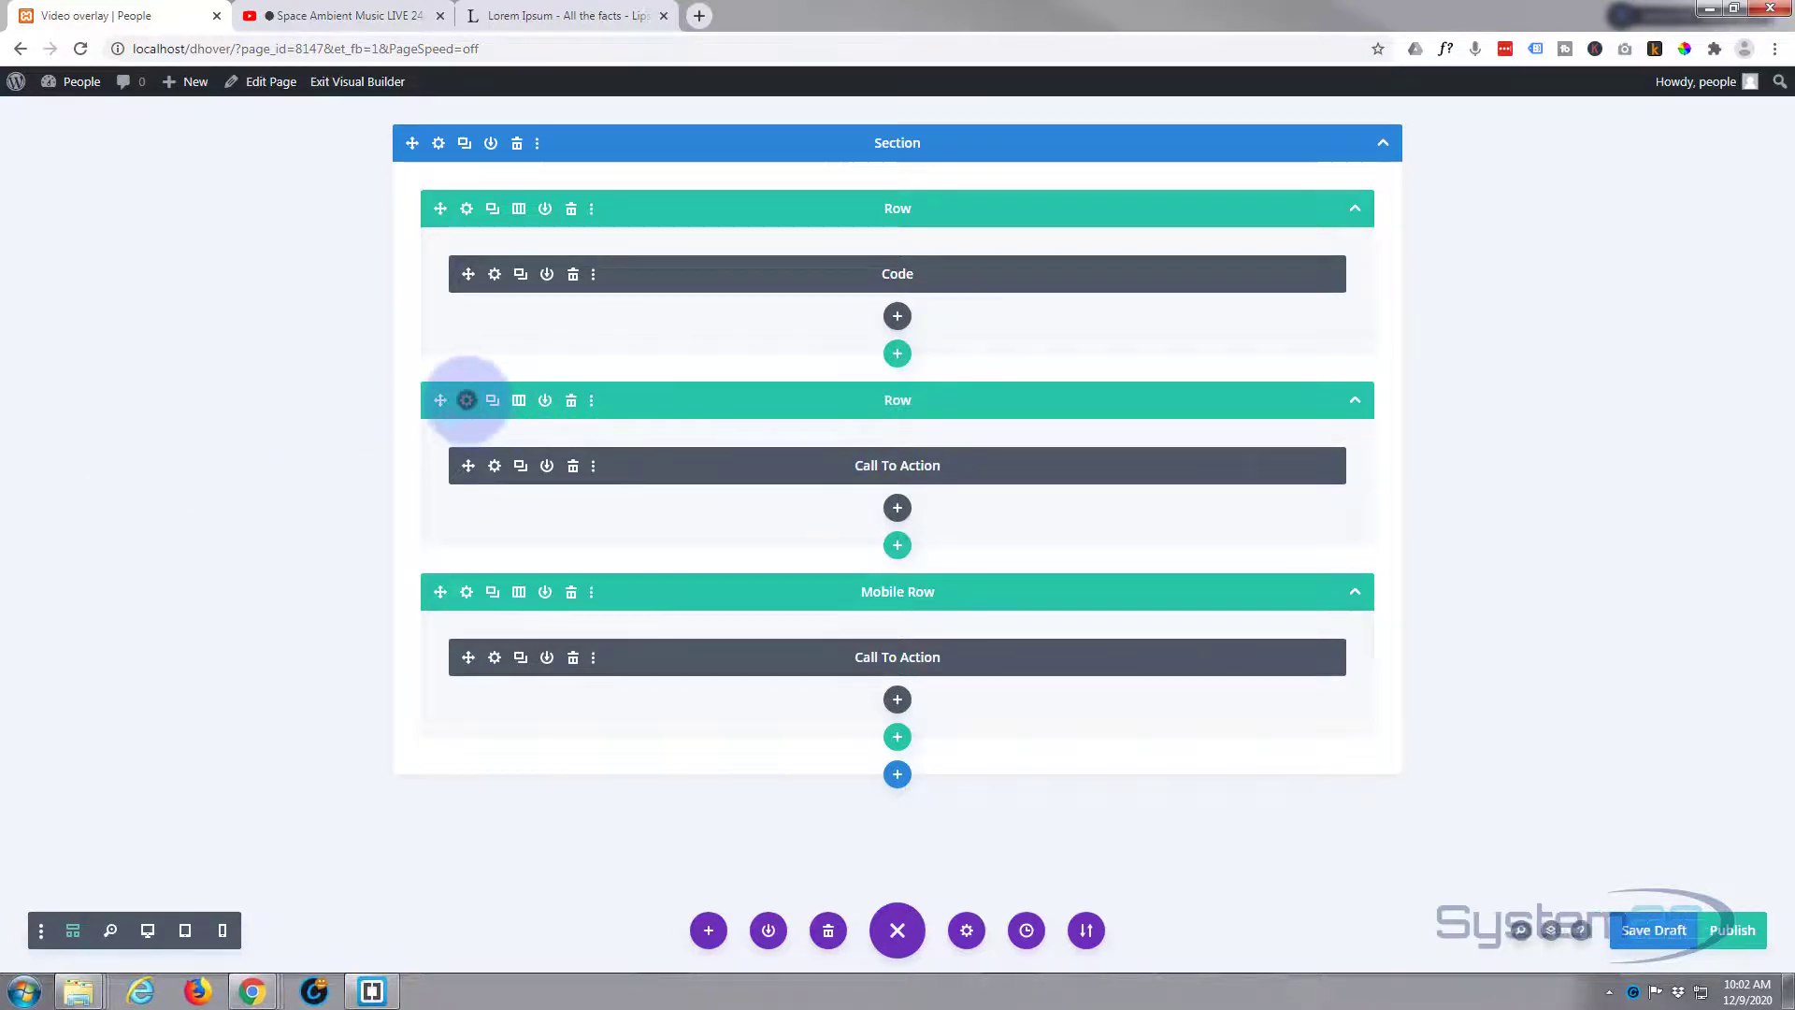
left_click(467, 400)
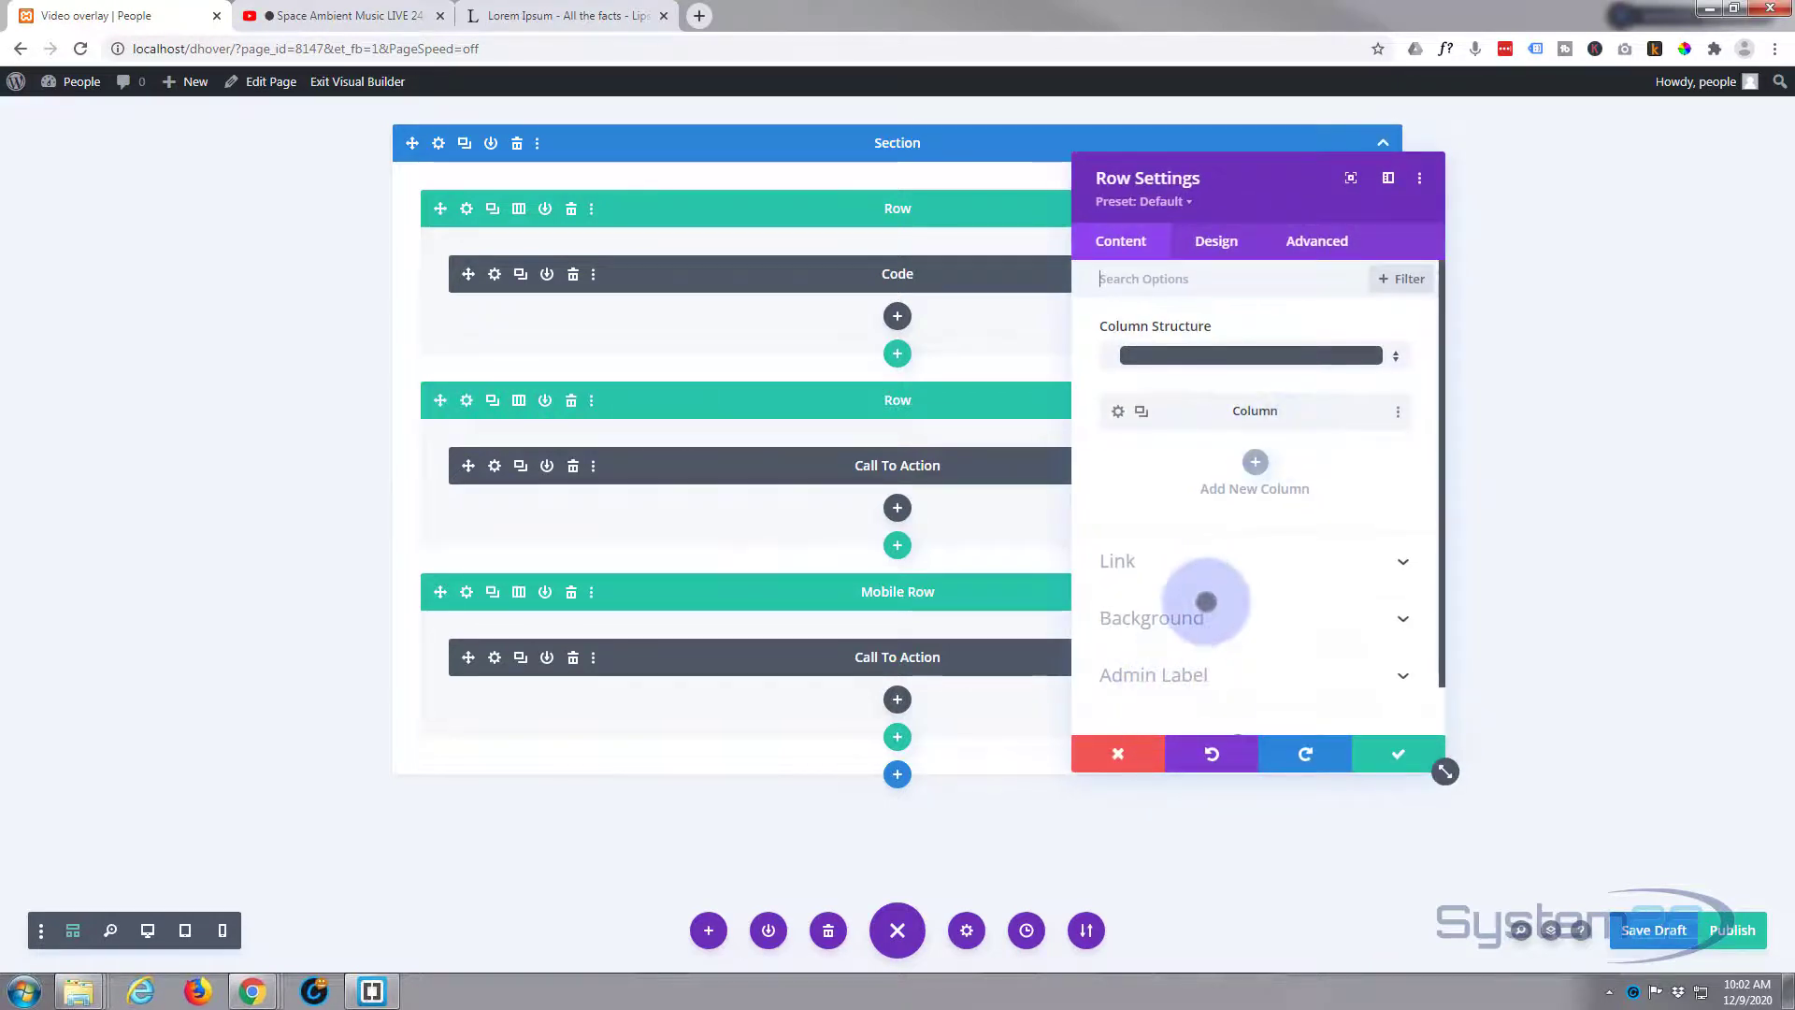
left_click(1204, 615)
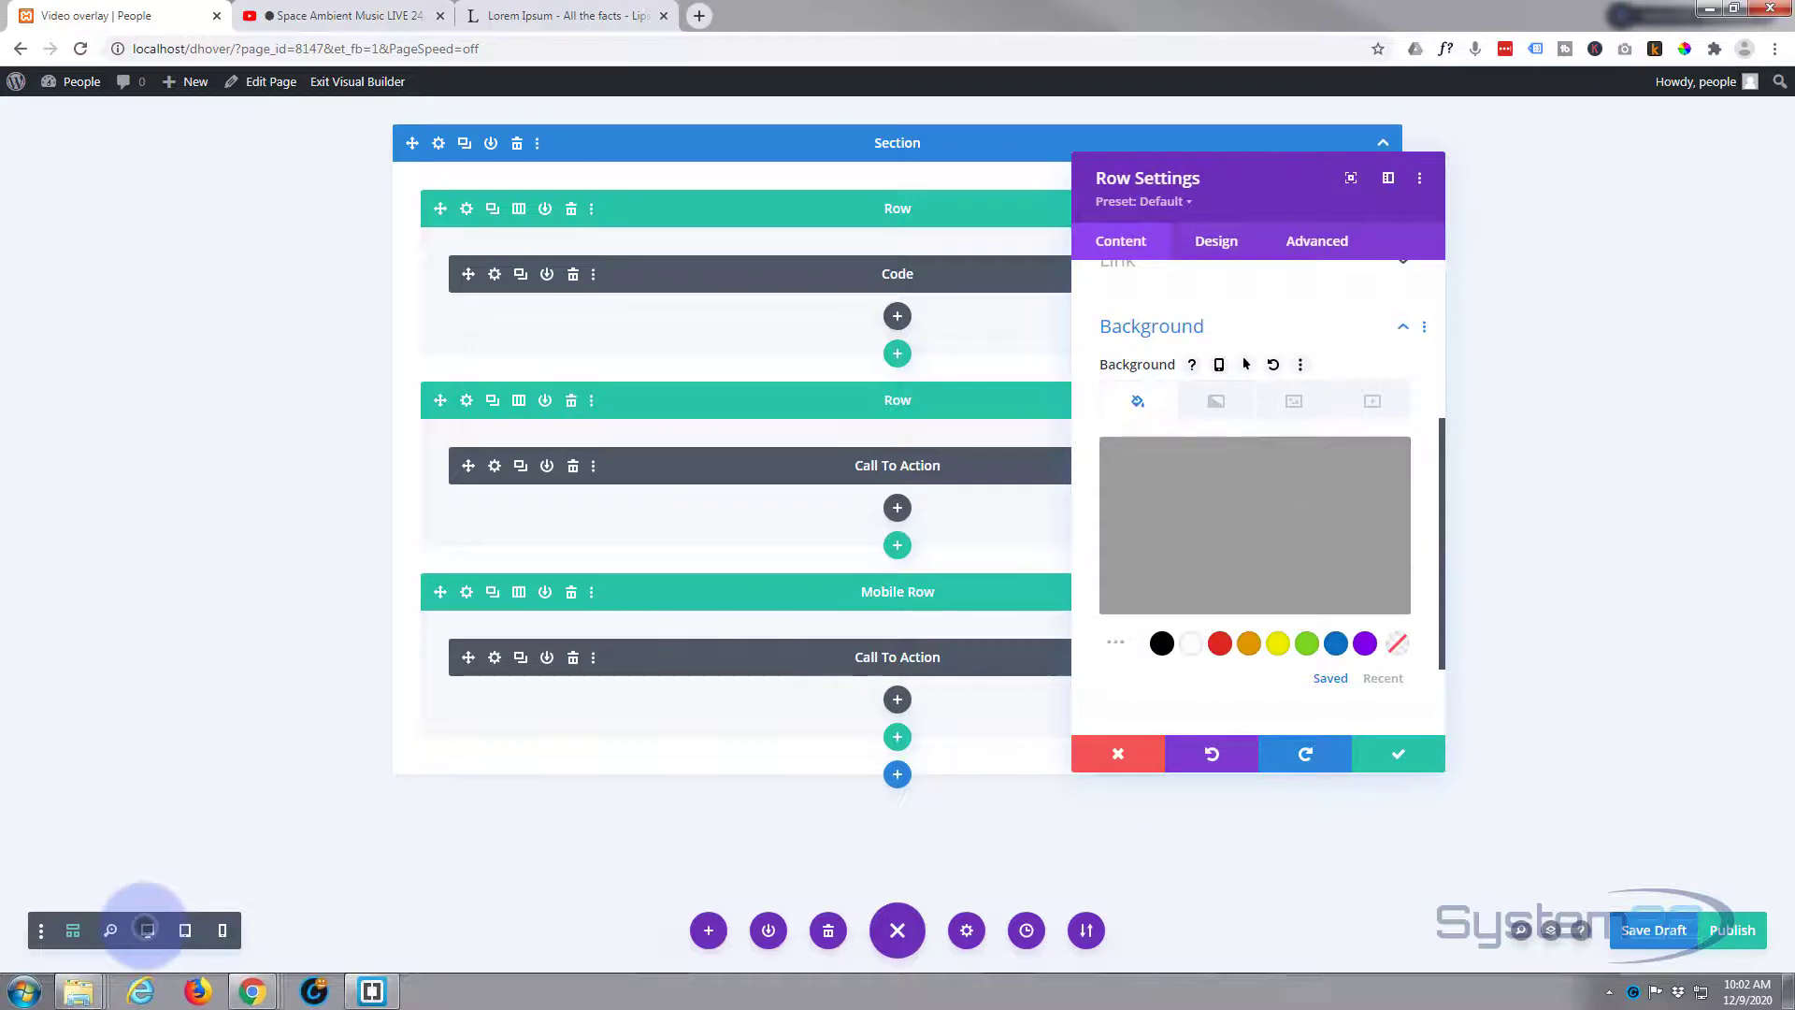
left_click(146, 930)
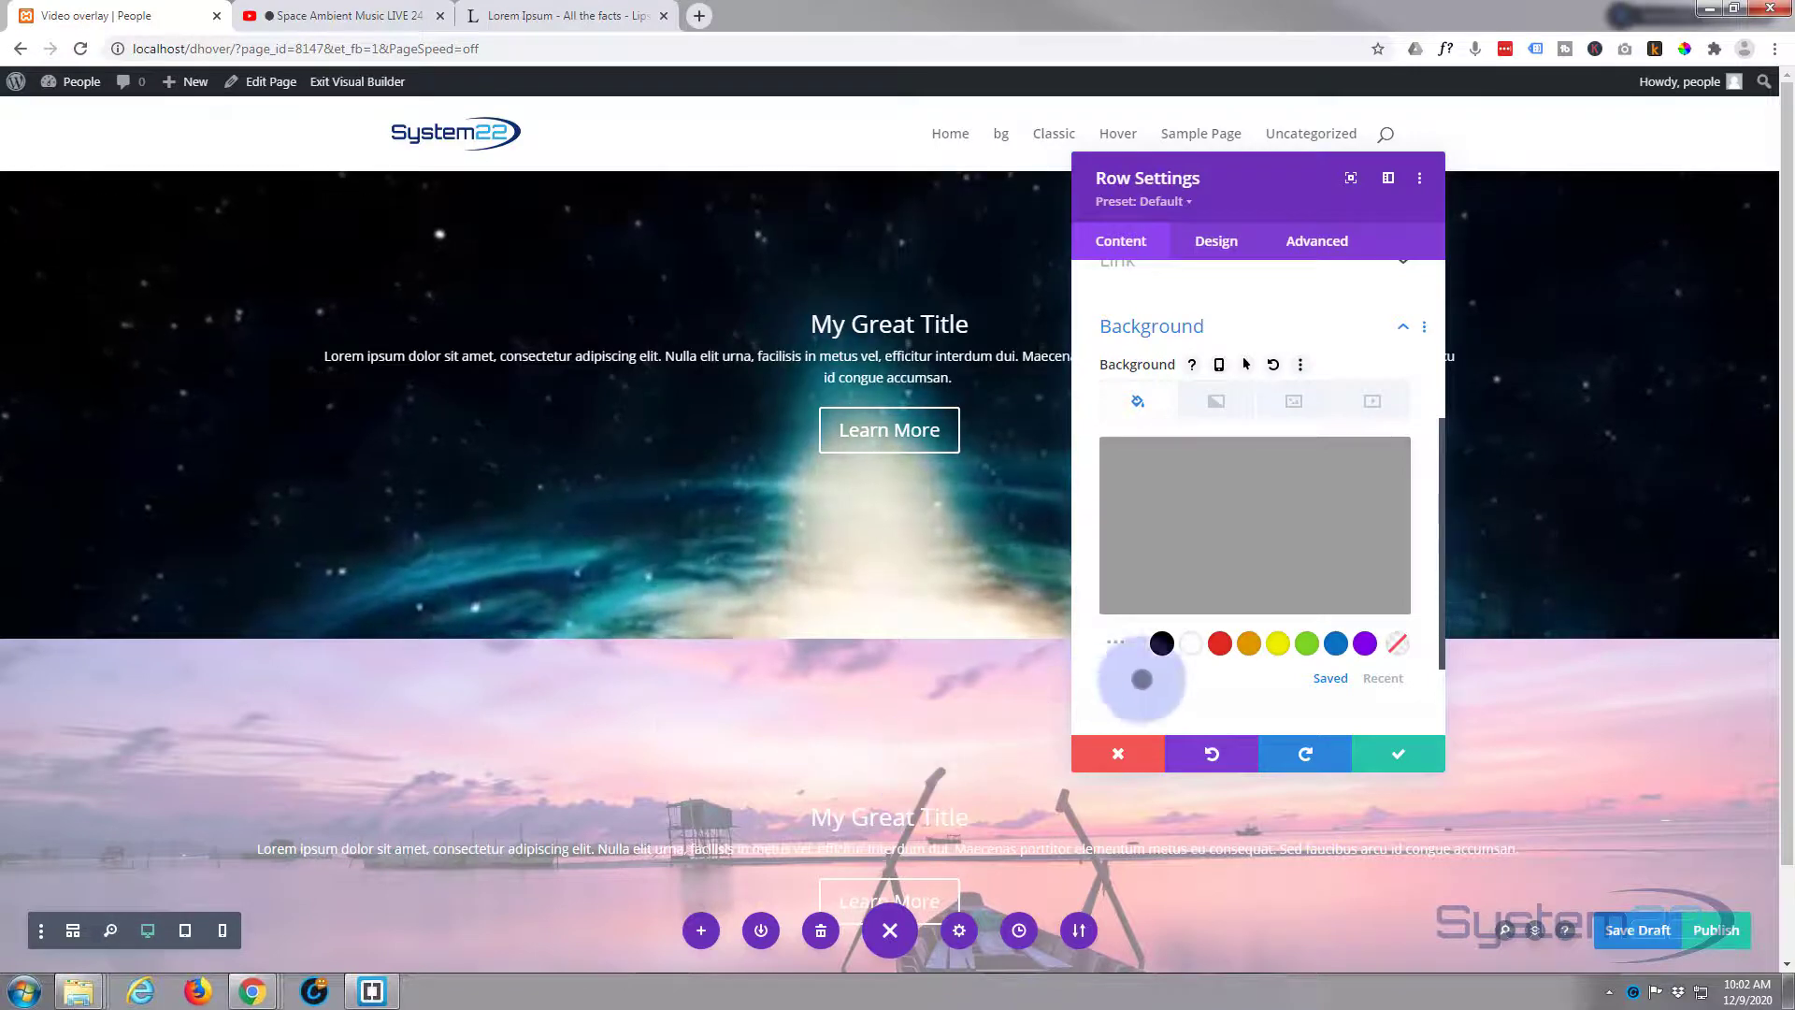
- Set the Z Index of the middle Call To Action row to 53 in its position settings
left_click(1314, 241)
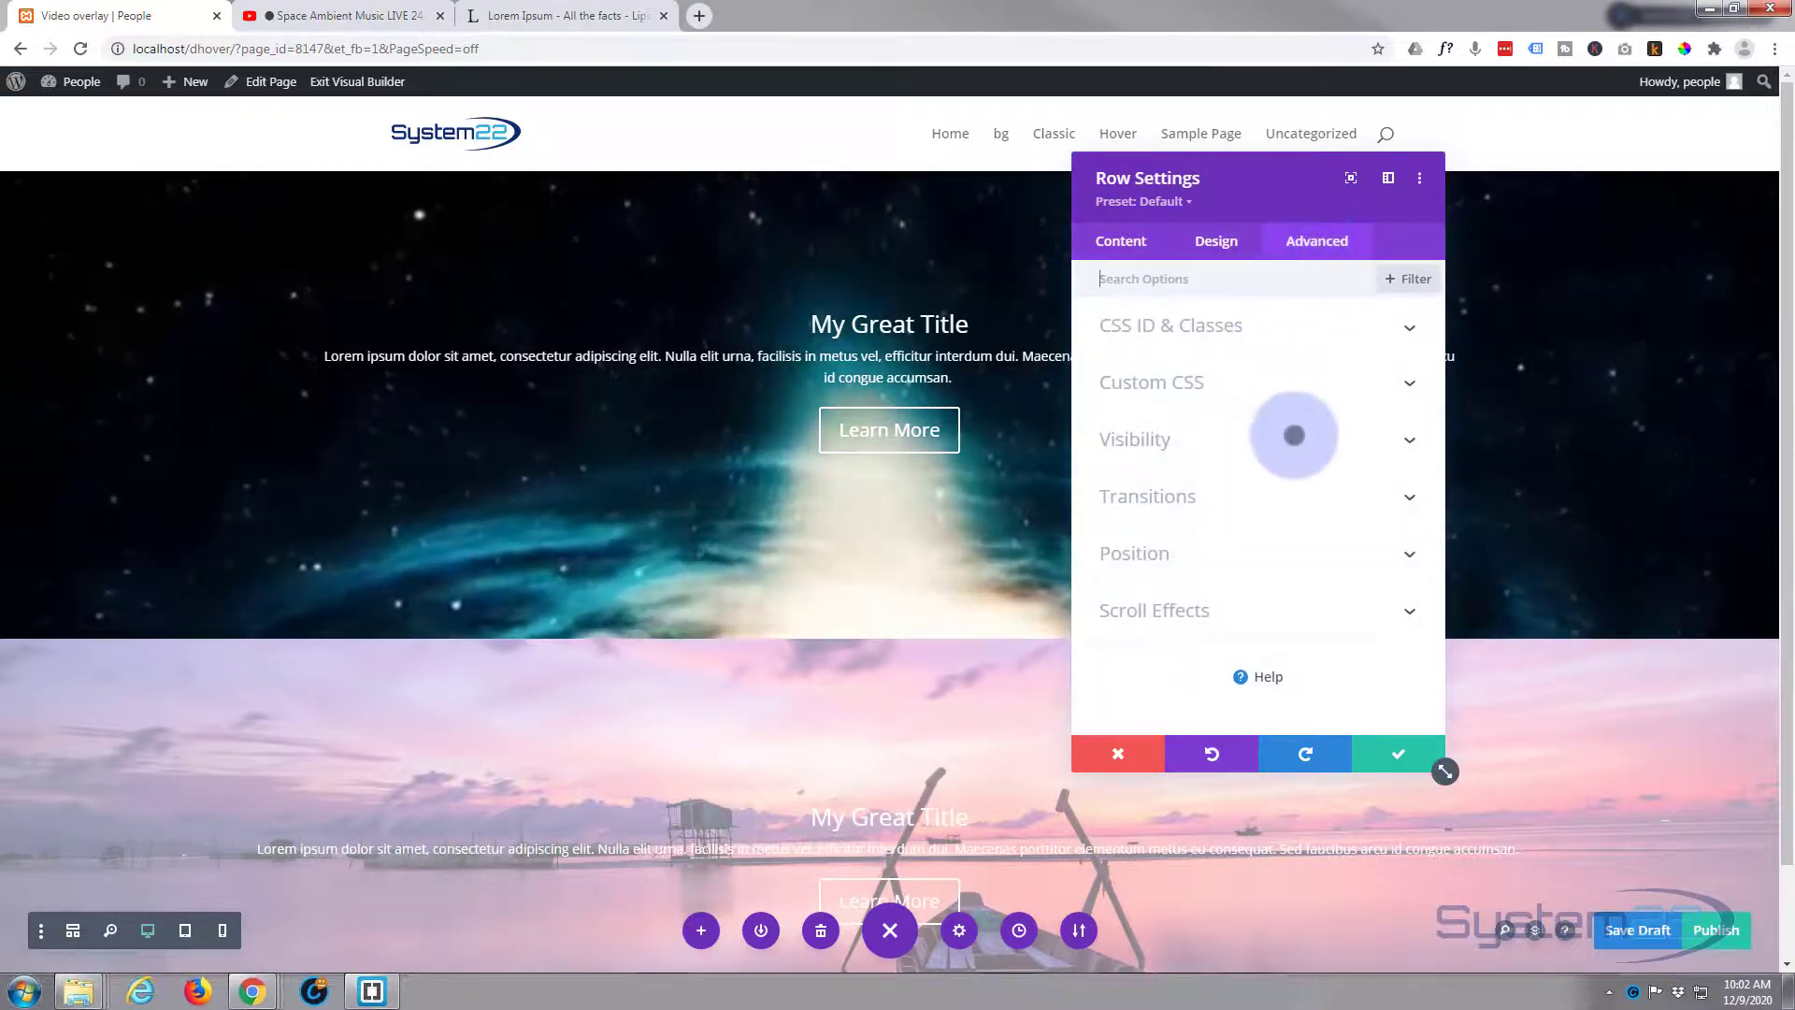
left_click(1263, 557)
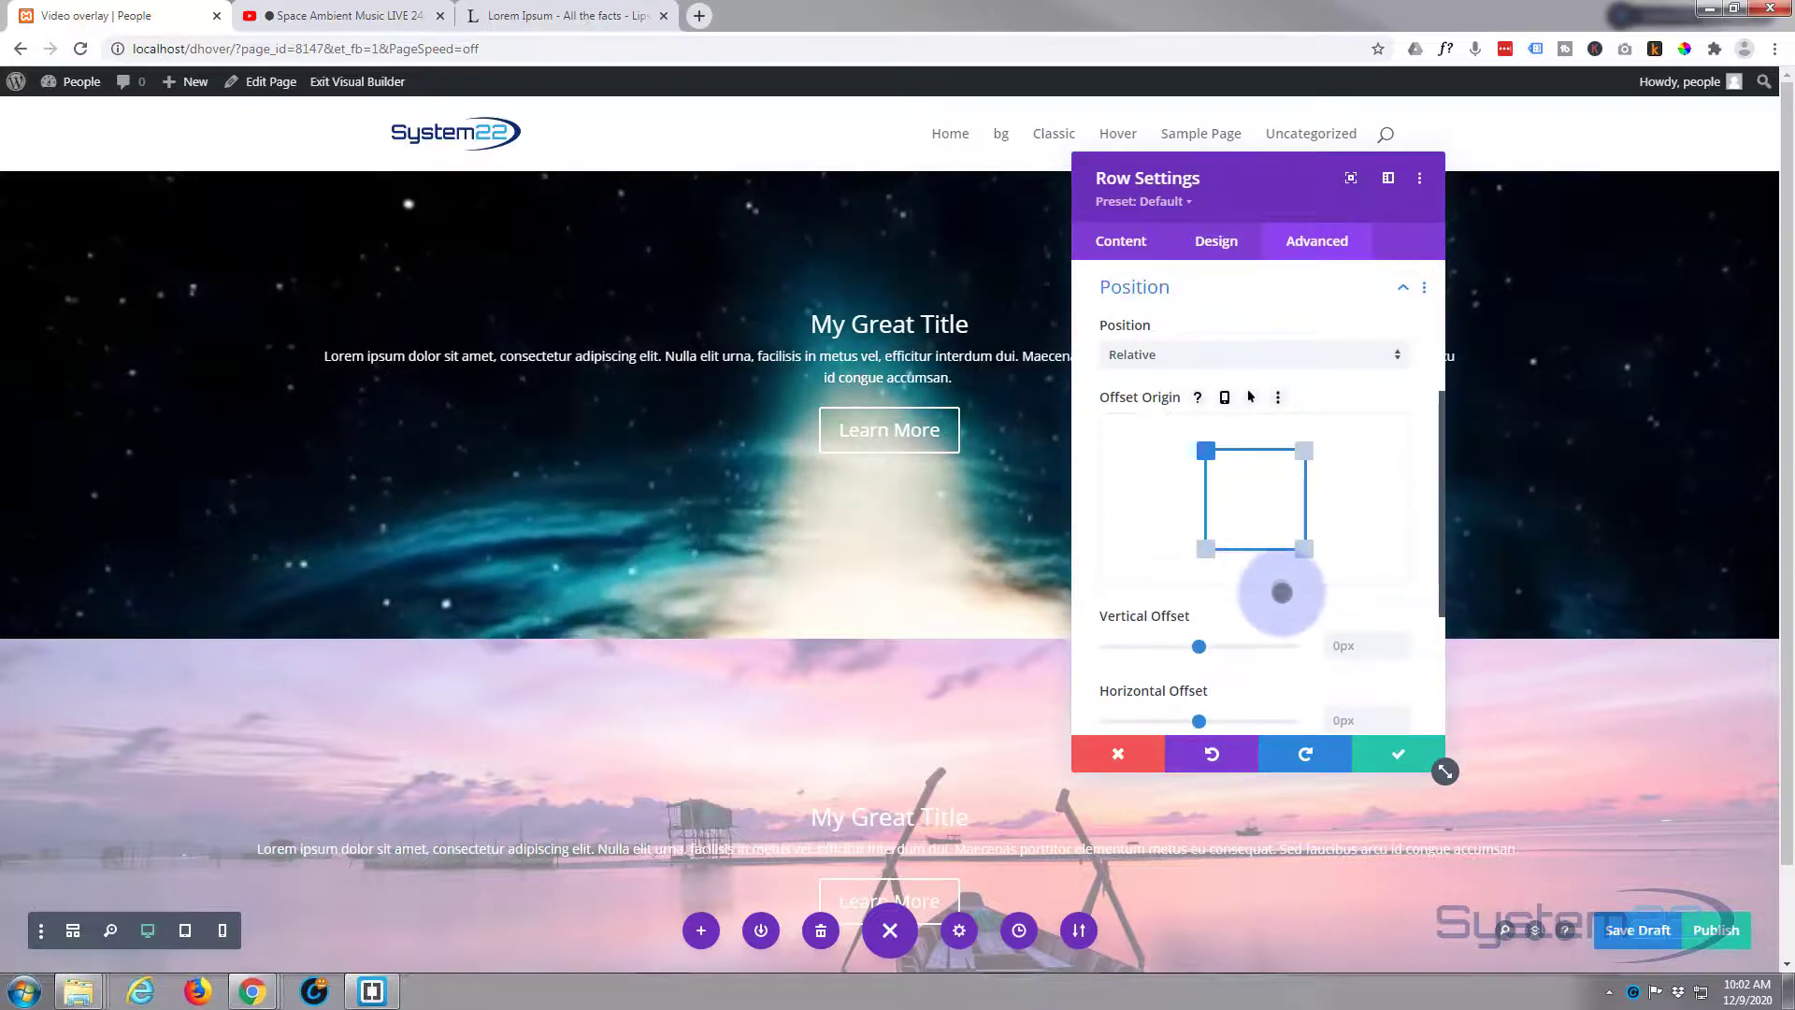
scroll(1284, 585, "down", 3)
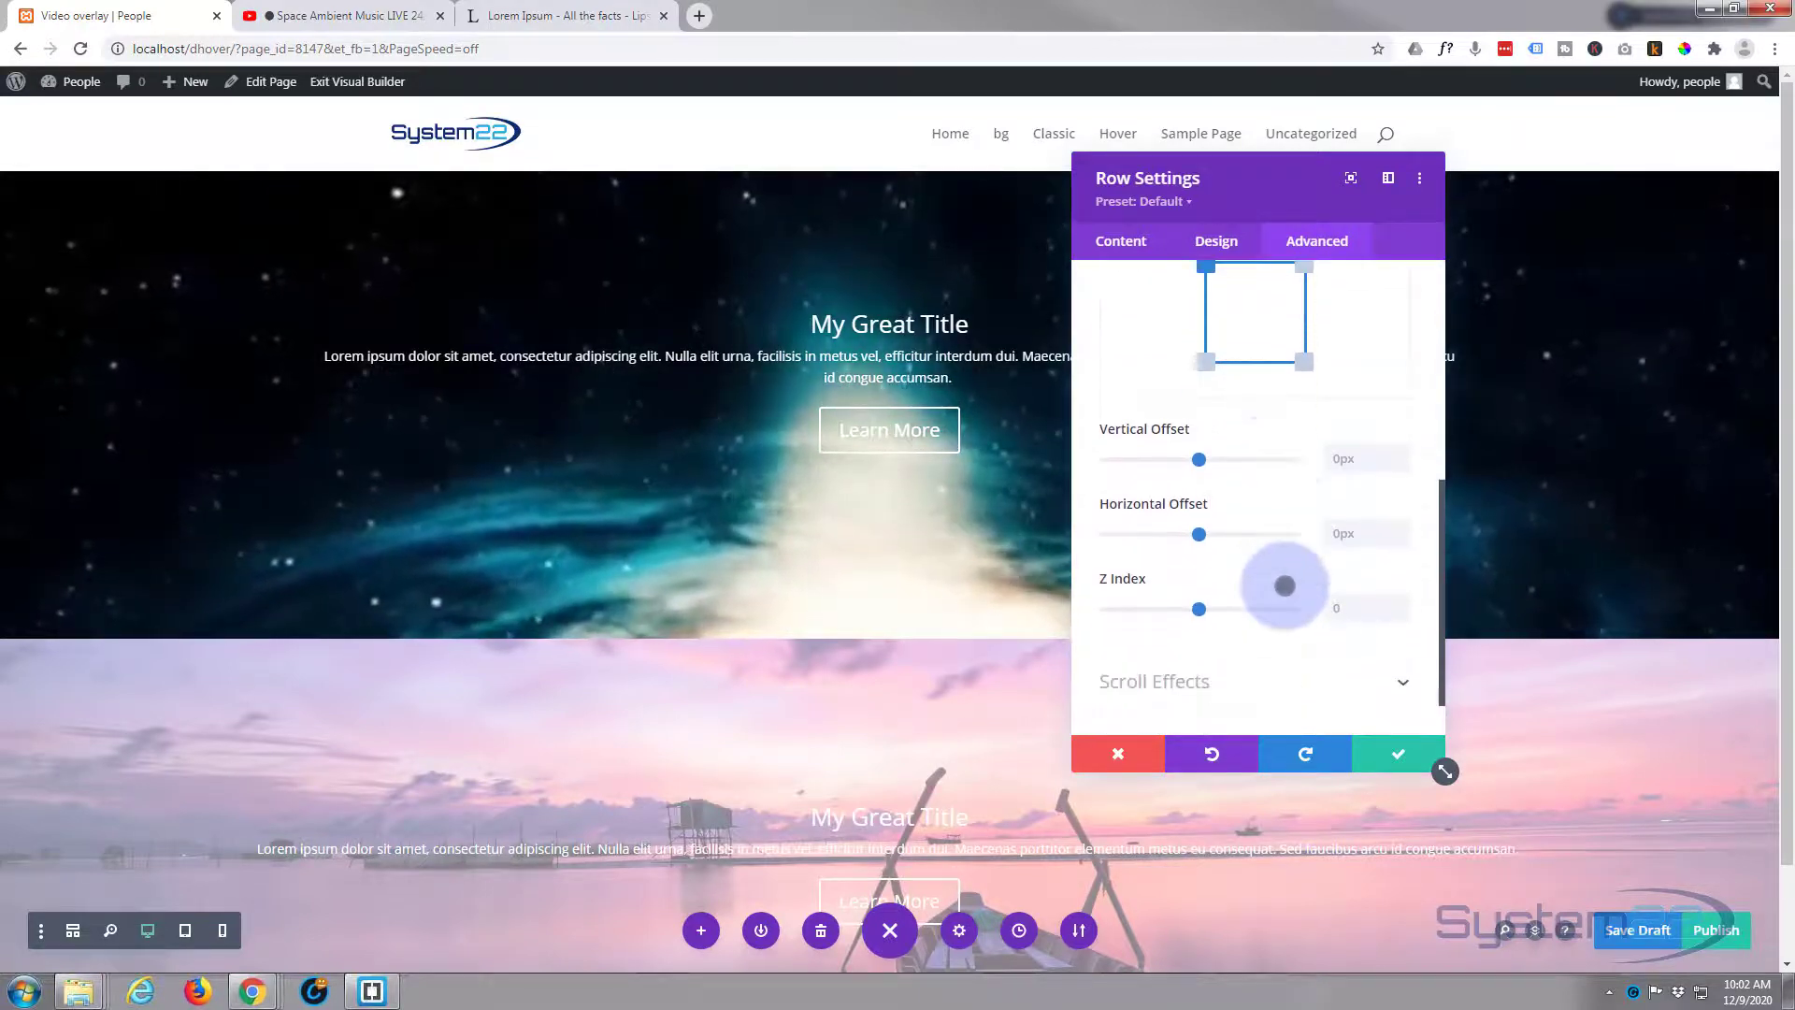
mouse_move(1196, 557)
left_mouse_down()
mouse_move(1170, 549)
mouse_move(1215, 549)
left_mouse_up()
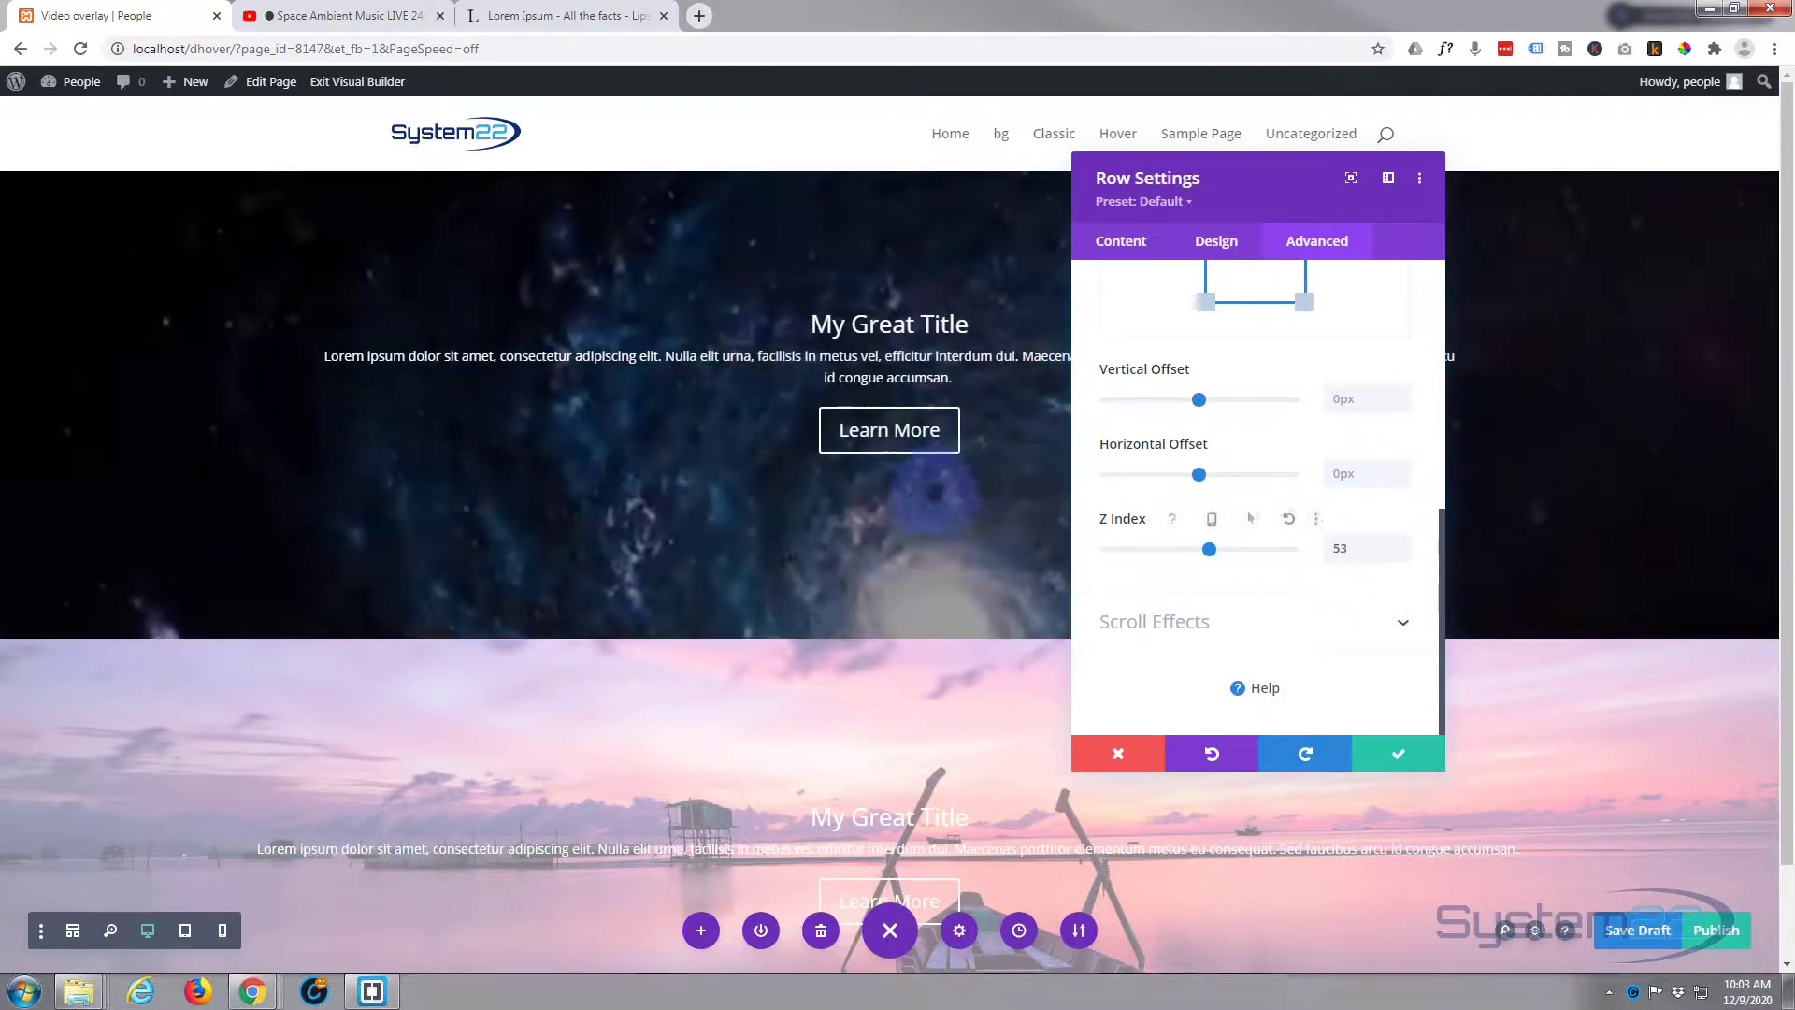
- Lower the opacity of the row's black background overlay to rgba(0,0,0,0.26)
left_click(1118, 241)
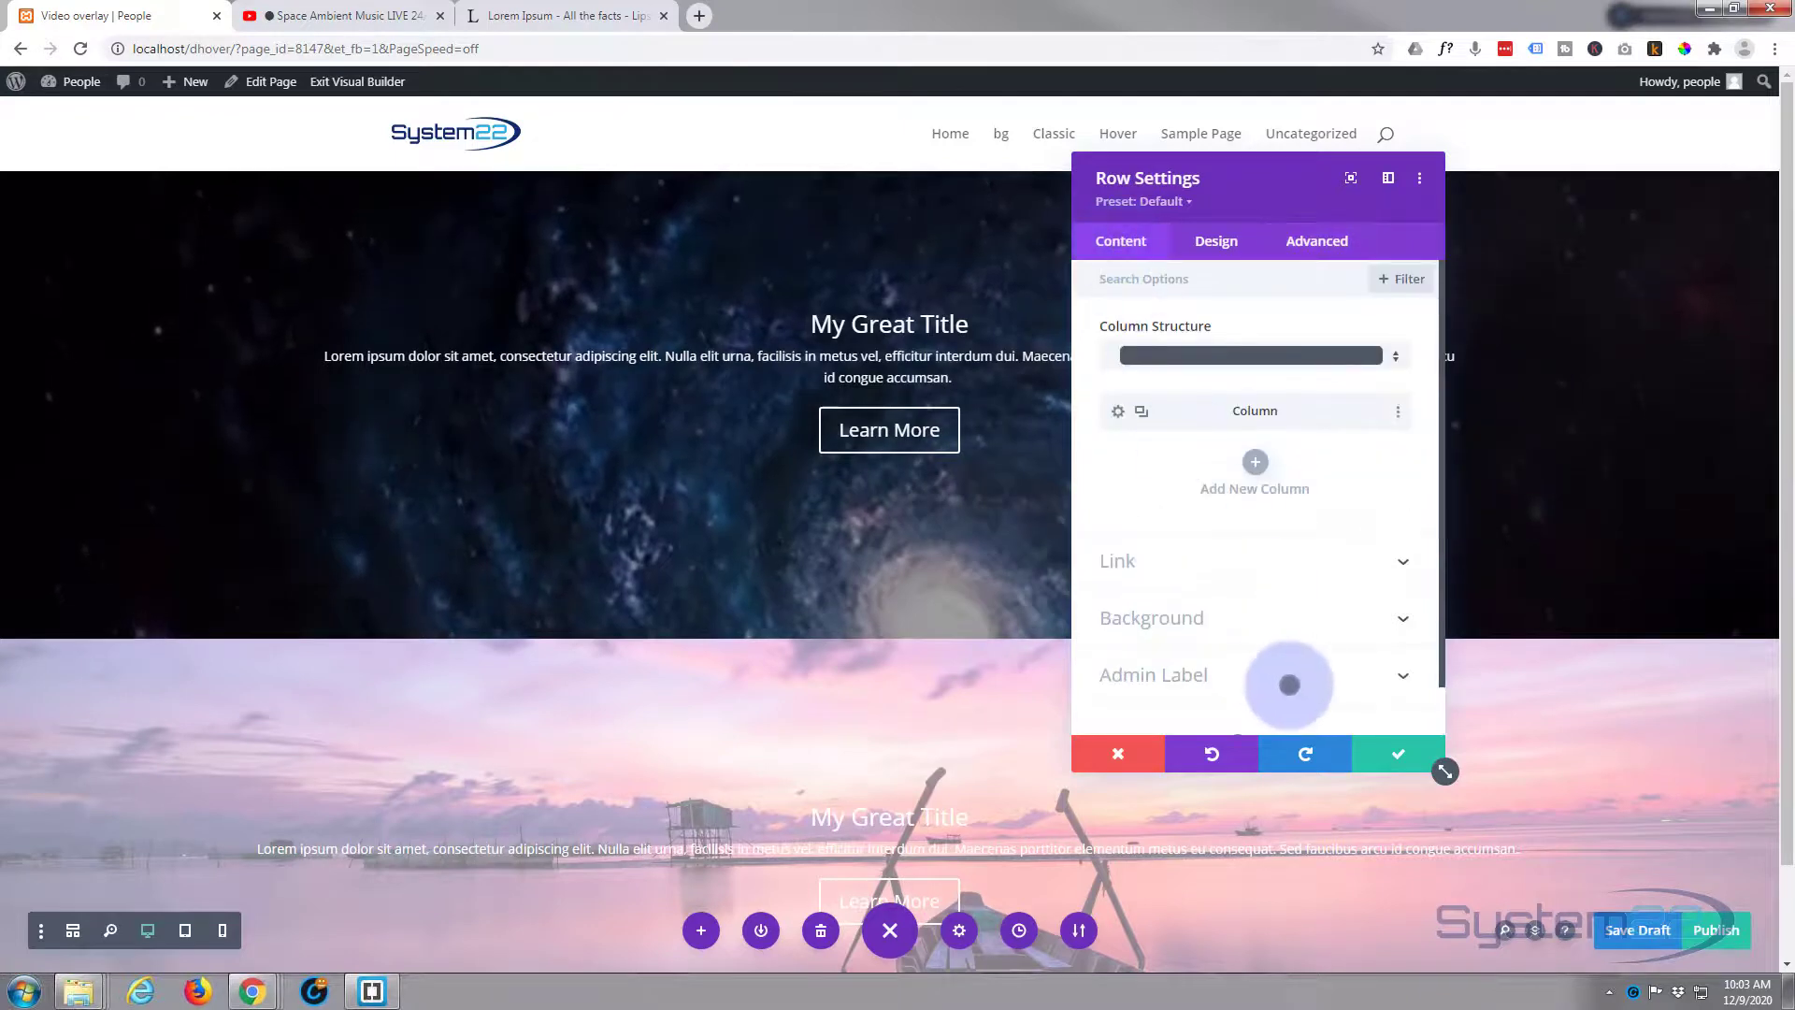
left_click(1254, 621)
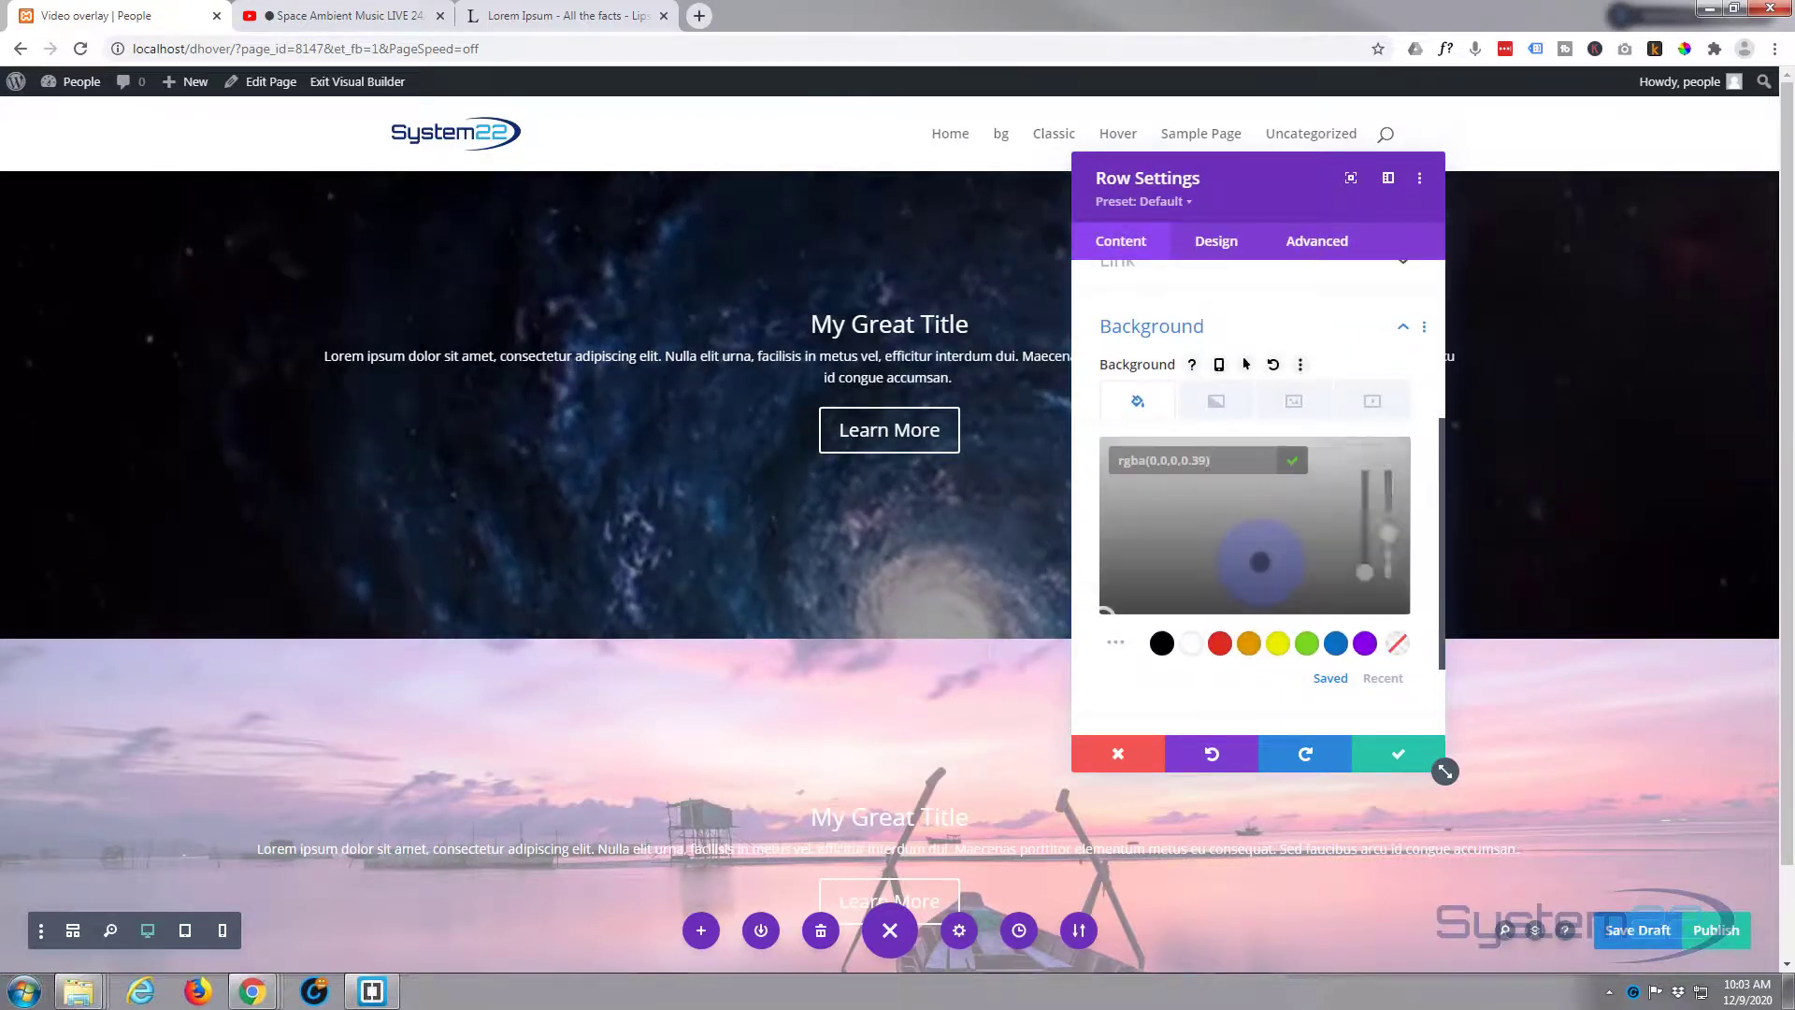
left_click(1388, 531)
mouse_move(1389, 533)
left_mouse_down()
mouse_move(1389, 567)
mouse_move(1389, 493)
mouse_move(1389, 566)
mouse_move(1390, 549)
left_mouse_up()
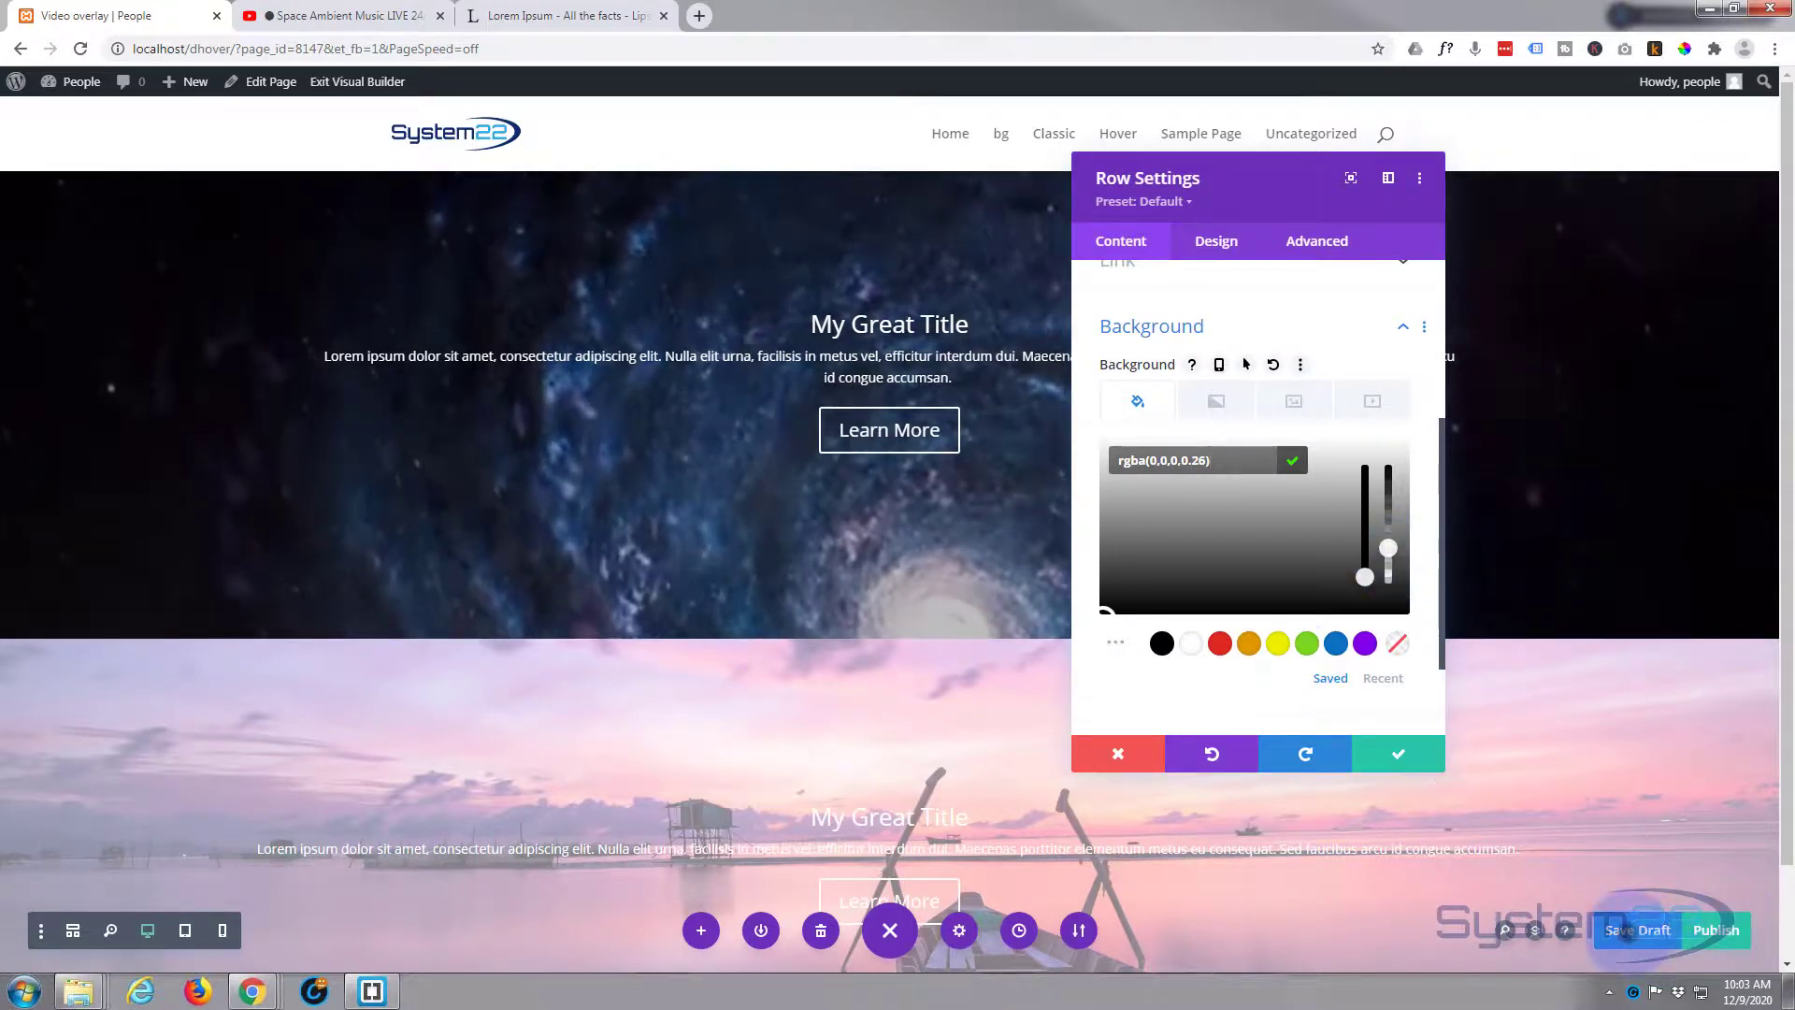
- Save the page draft and the row settings, and exit the Visual Builder to the live page
left_click(1629, 930)
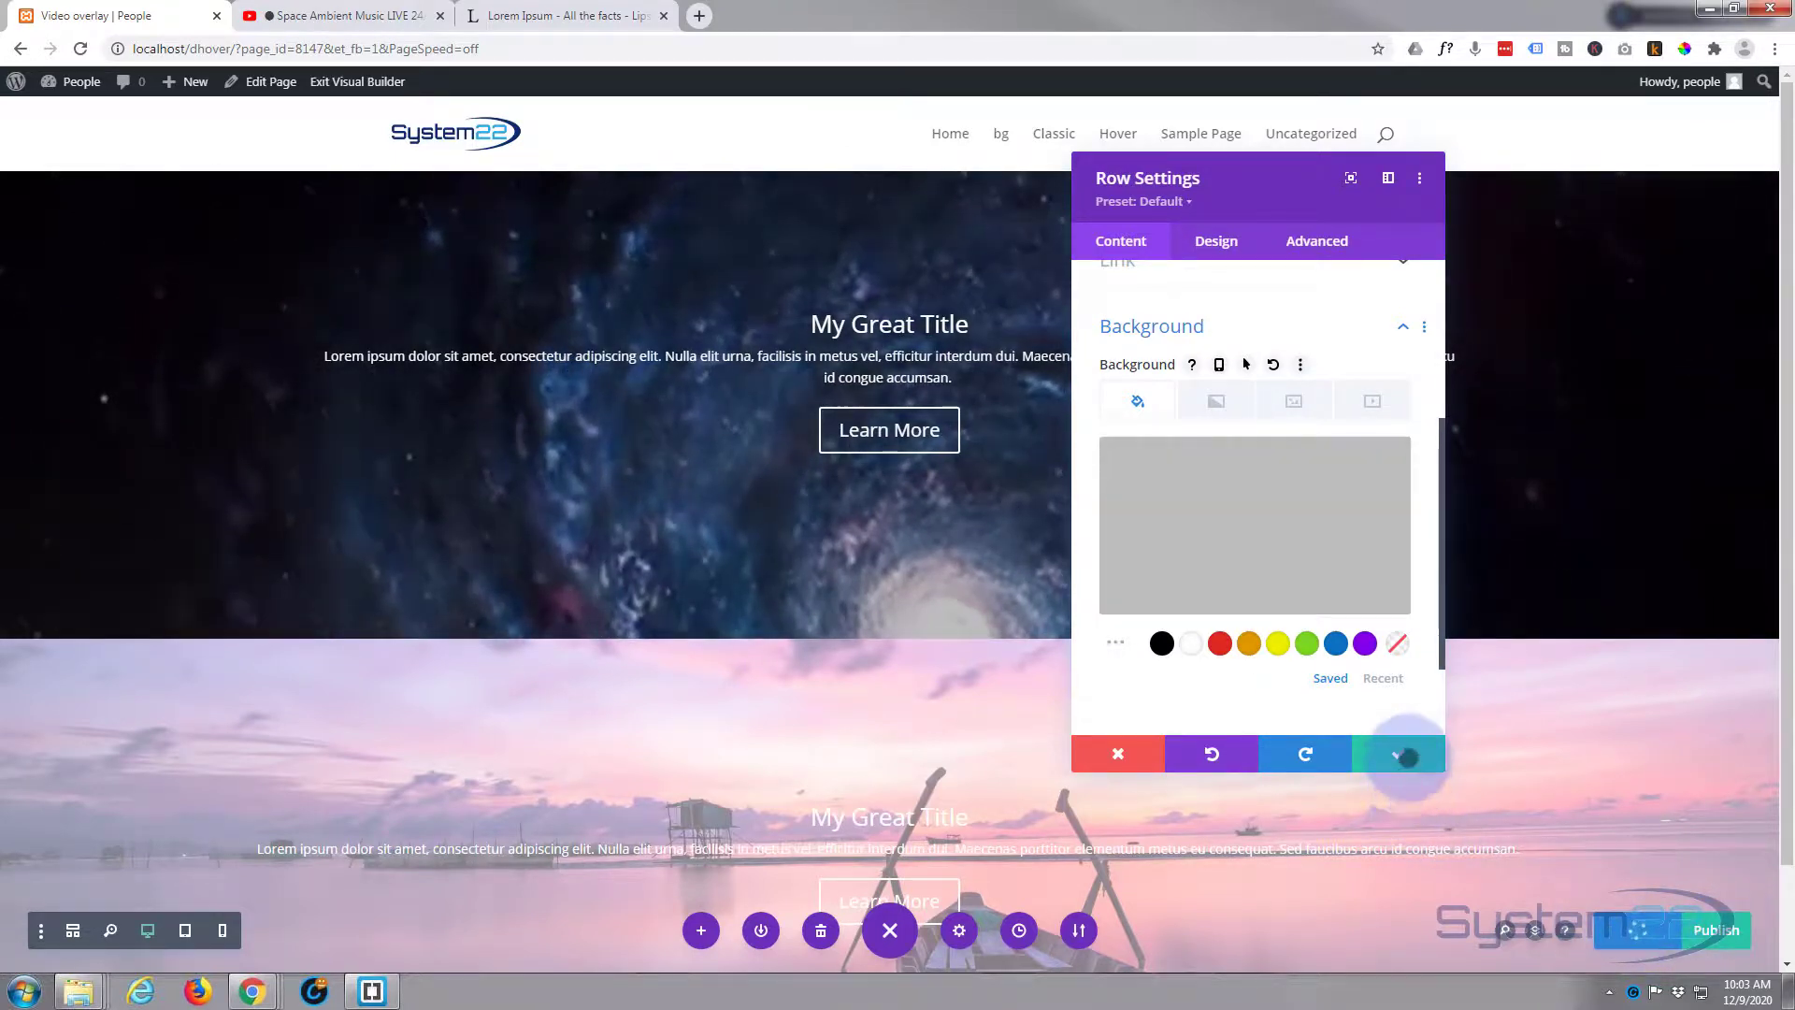
left_click(1407, 755)
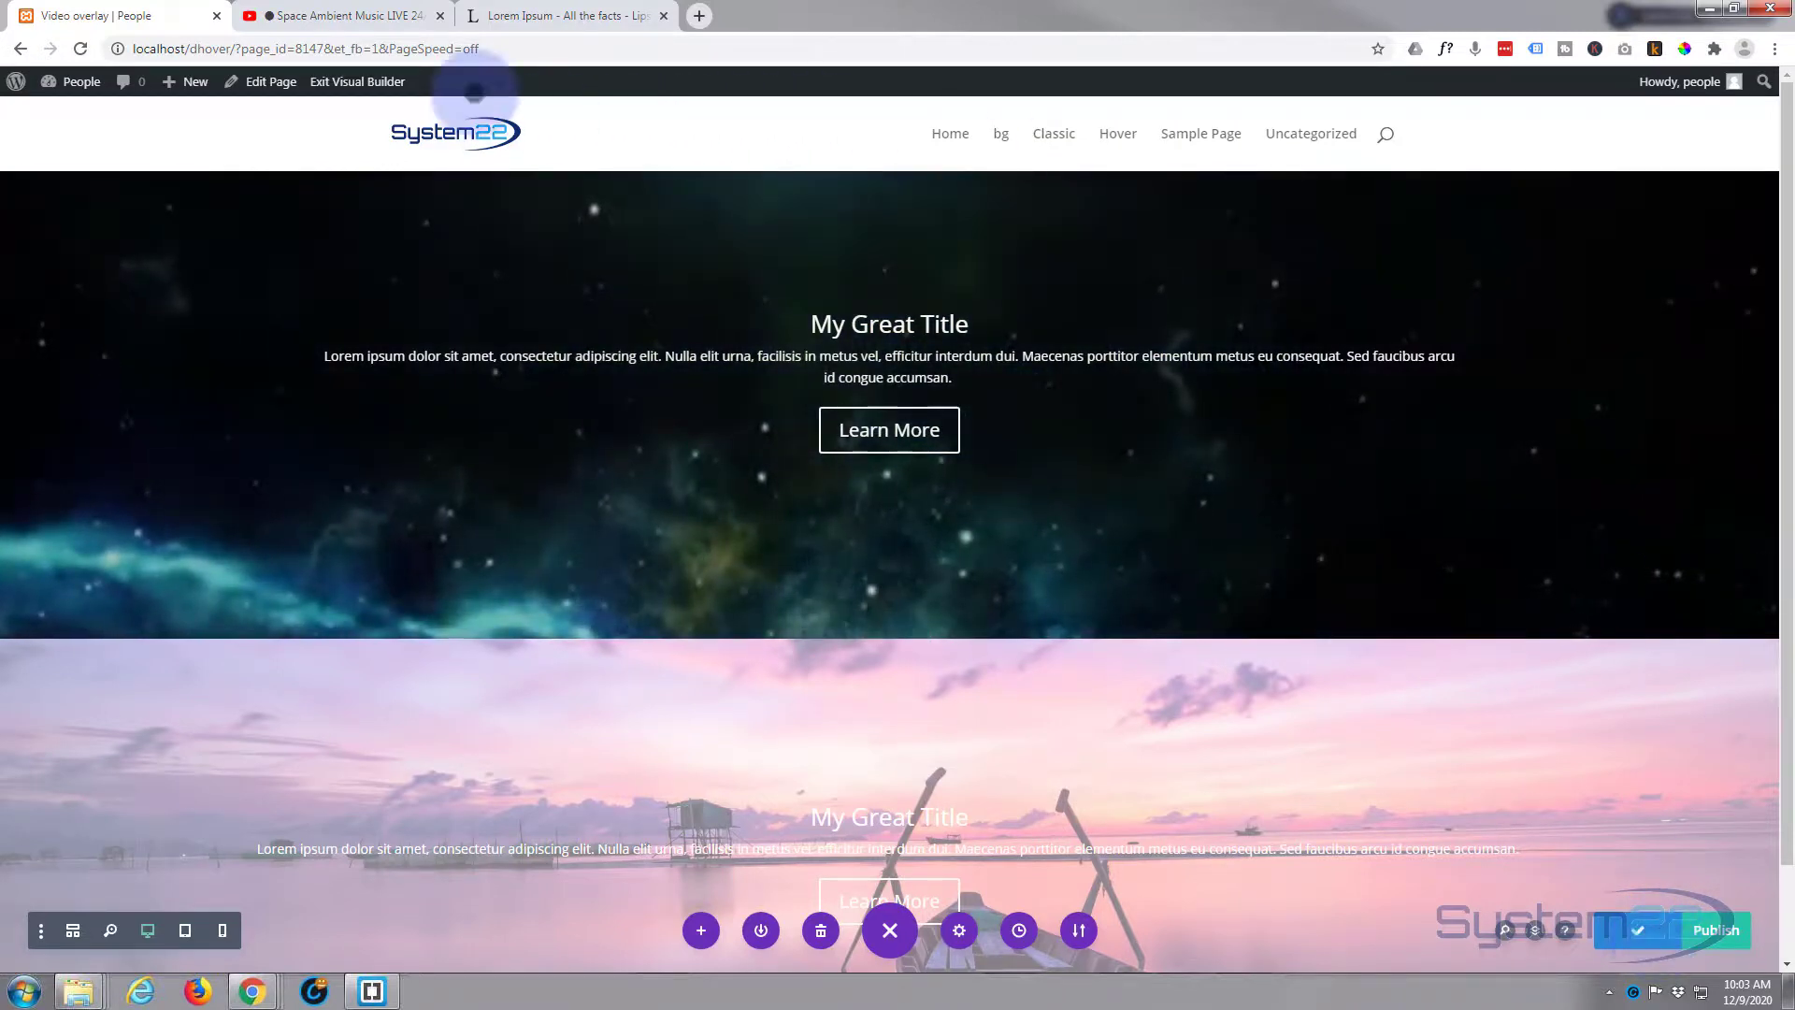
left_click(365, 82)
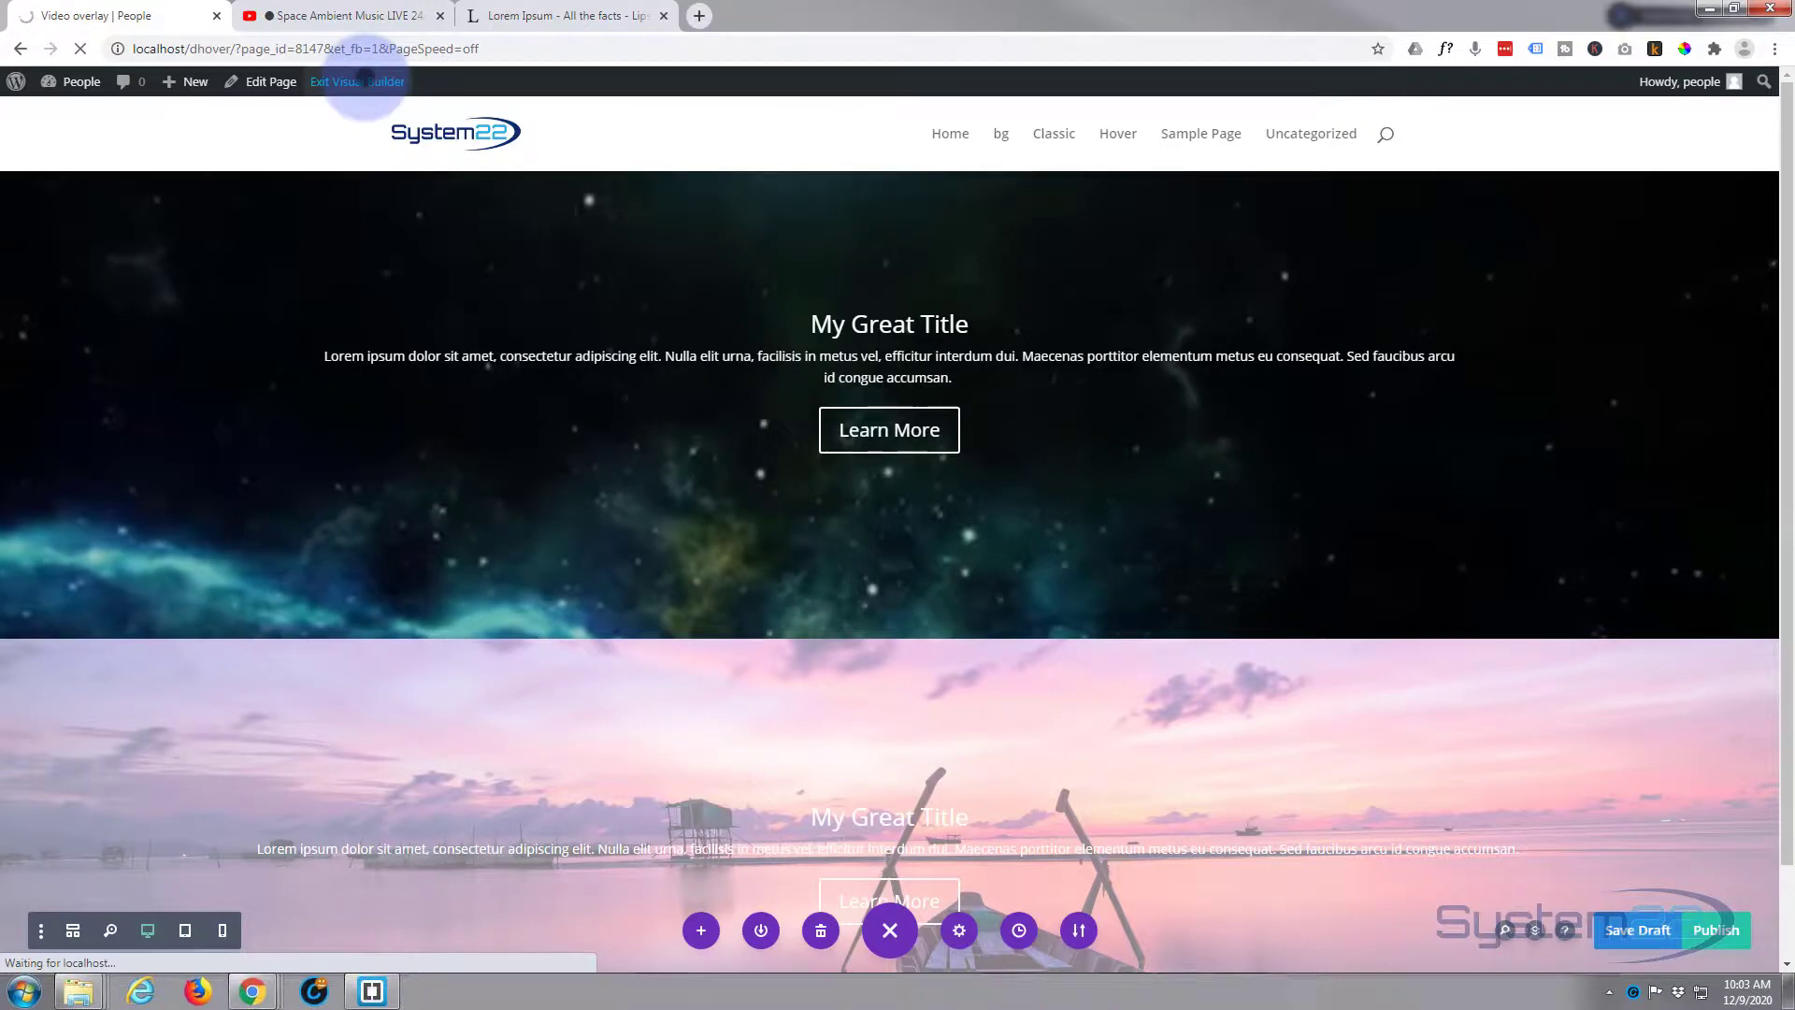